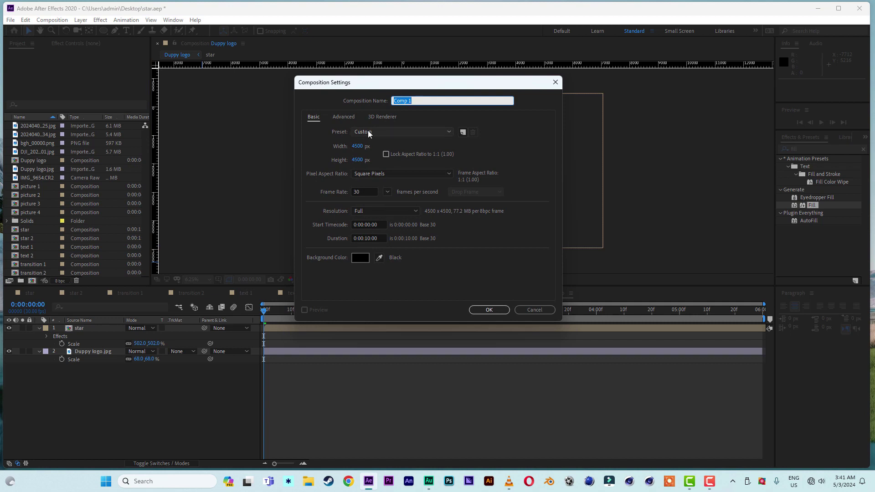
Create a composition named ARRANGEMENTS using the HDTV 1080 29.97 preset.
left_click(368, 131)
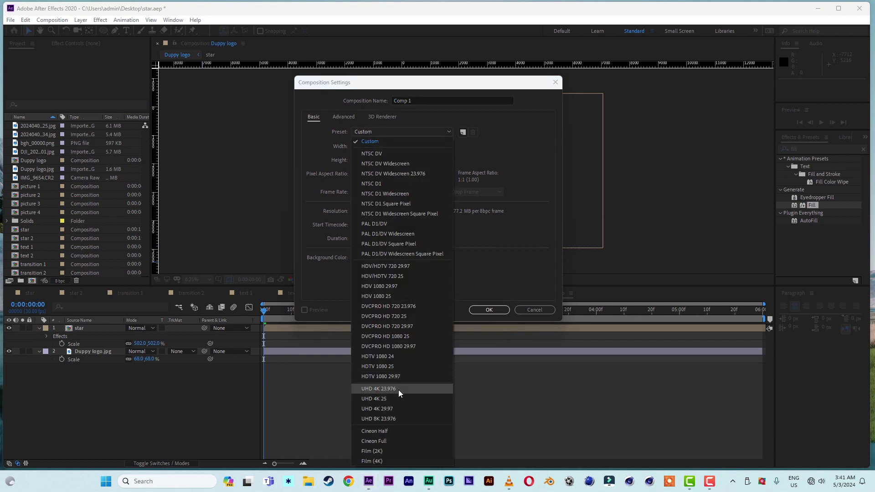
left_click(399, 376)
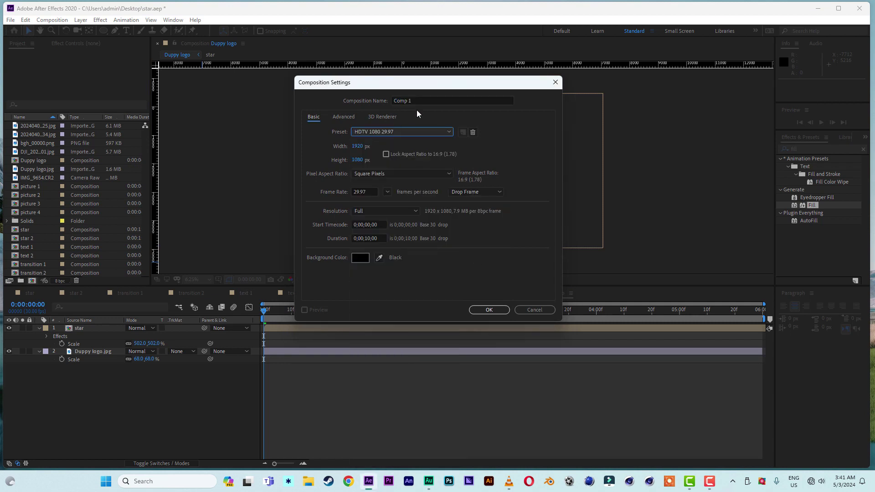
left_click_drag(423, 101, 296, 96)
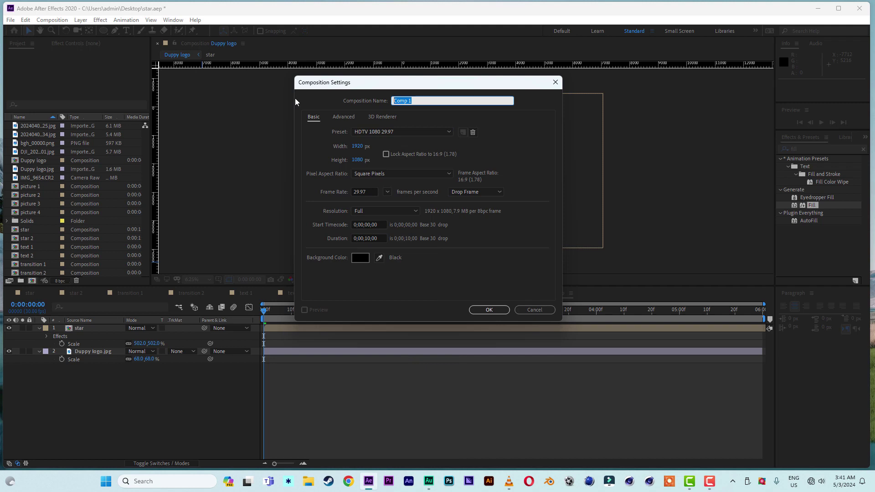
type("ARRANGEMENTS")
left_click(490, 312)
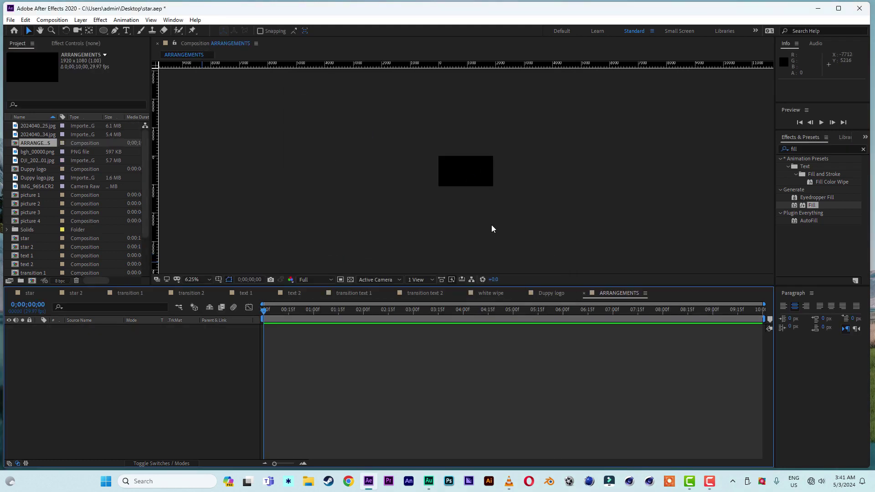
Fit the empty frame in the viewer and add the Duppy logo composition as a layer in ARRANGEMENTS.
scroll(486, 191, "up", 4)
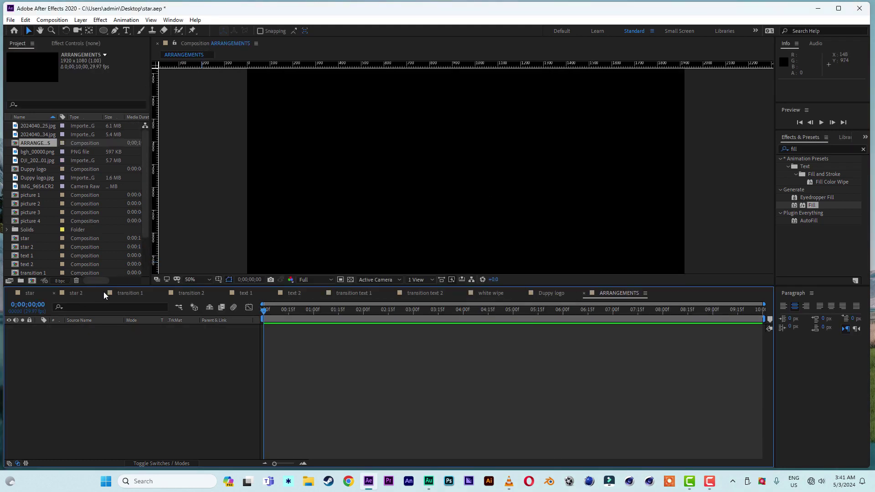
left_click(193, 279)
left_click(195, 294)
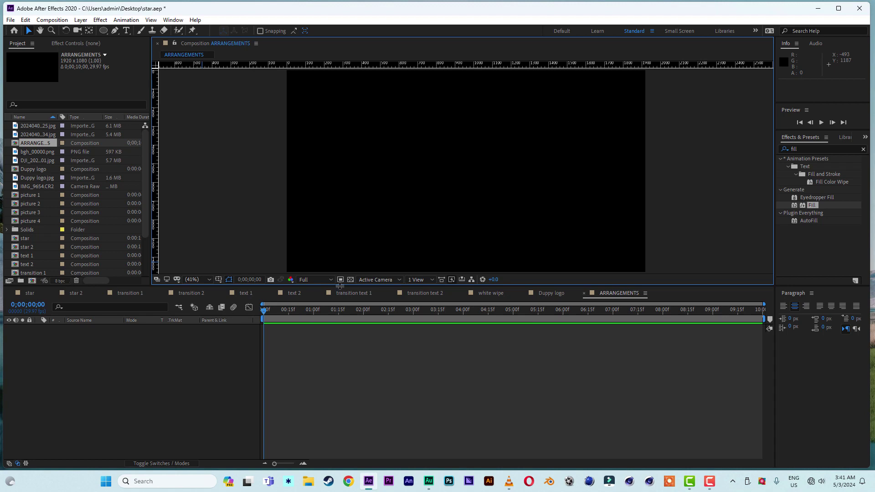
mouse_move(339, 286)
left_mouse_down()
mouse_move(337, 238)
mouse_move(335, 294)
mouse_move(335, 284)
left_mouse_up()
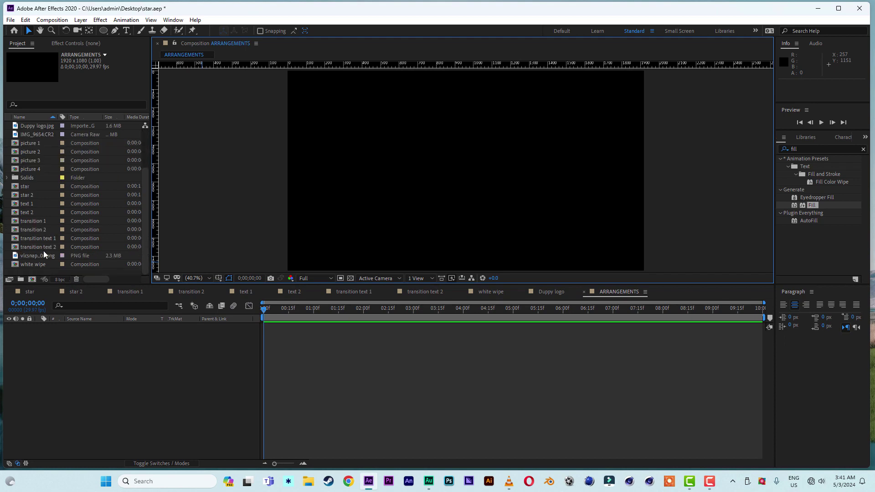
left_click(37, 168)
left_click_drag(36, 169, 92, 439)
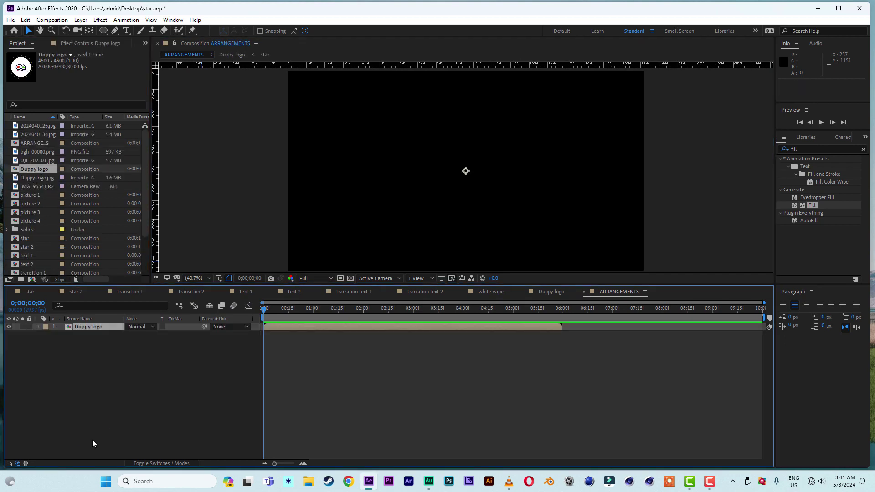
Scale the Duppy logo layer down to 11% and play back the result.
key("s")
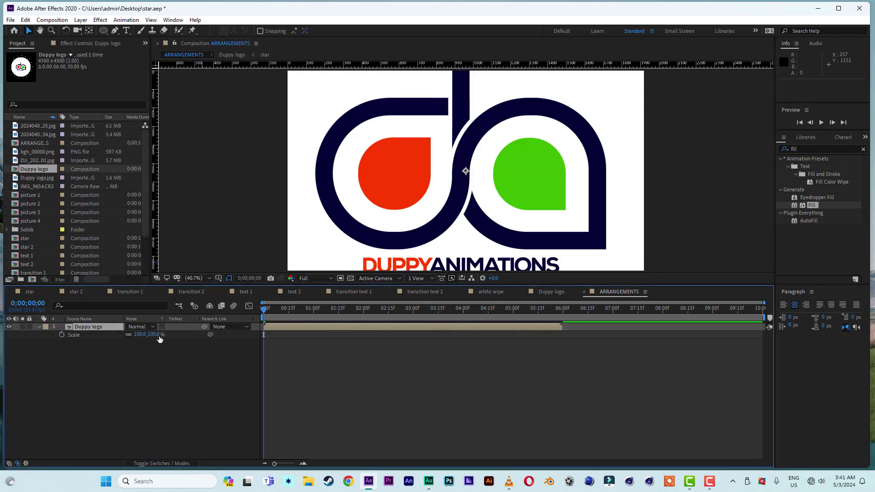
left_click_drag(159, 338, 119, 336)
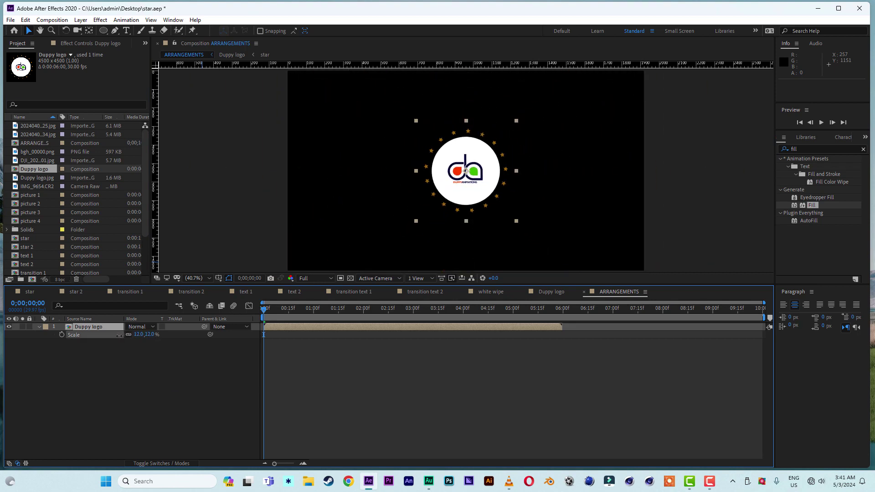
left_click_drag(119, 336, 118, 336)
left_click(321, 365)
key("space")
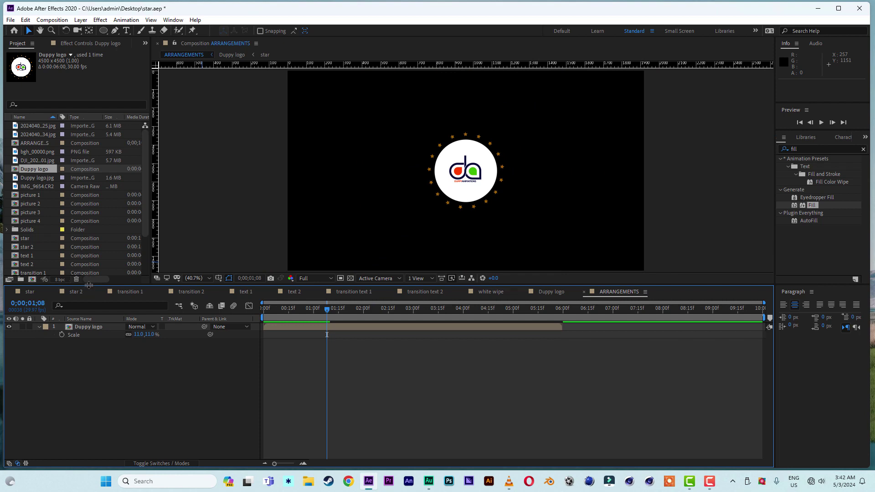
Look through the picture compositions and add picture 4 as a layer beneath Duppy logo.
left_click(33, 195)
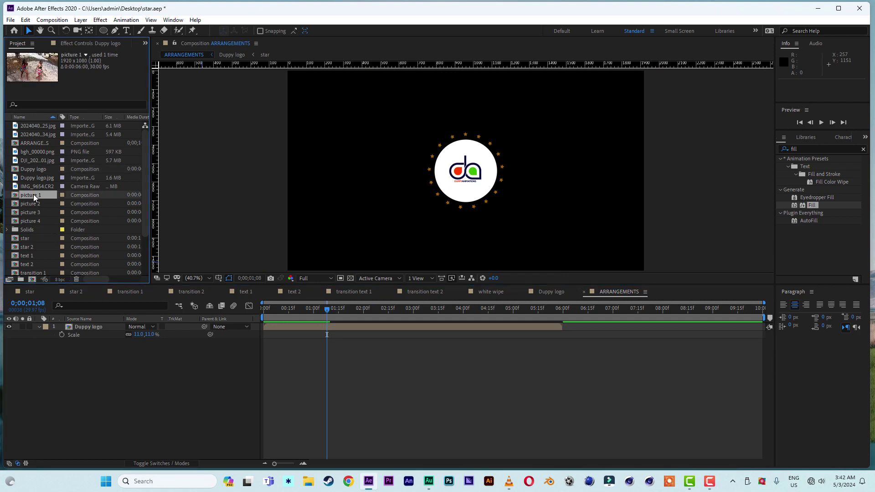
left_click(33, 204)
left_click(34, 213)
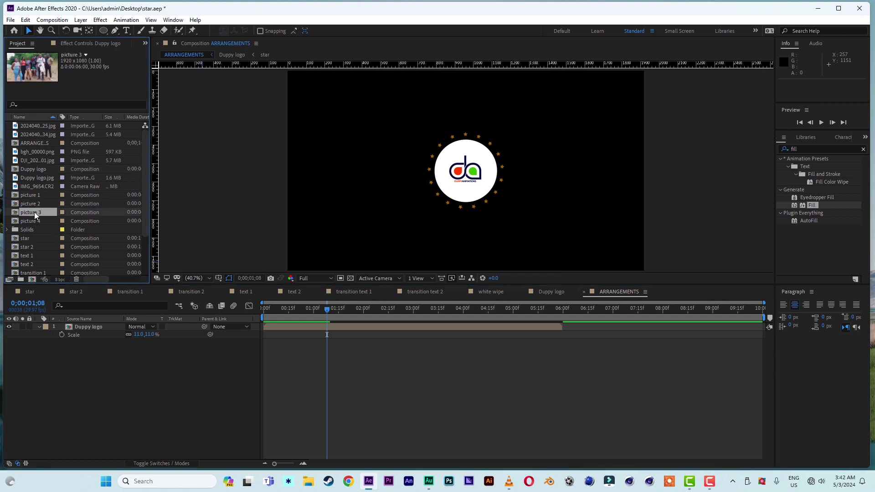
left_click(35, 220)
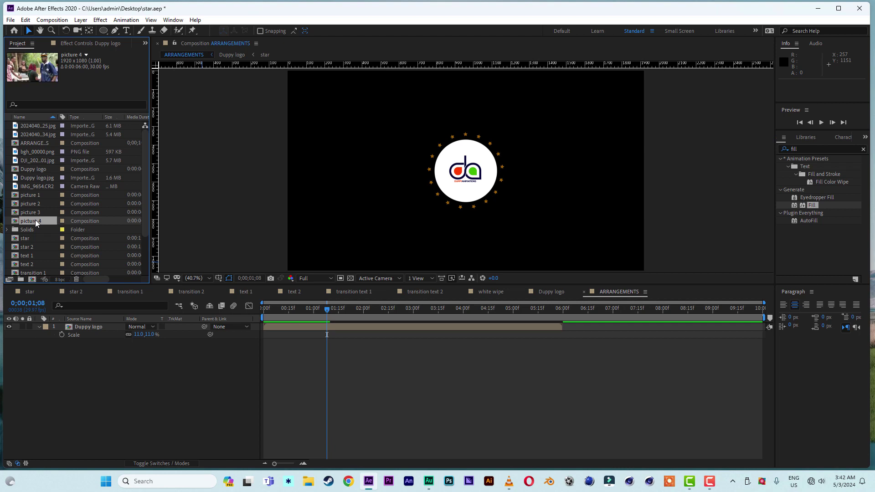
left_click_drag(35, 221, 87, 392)
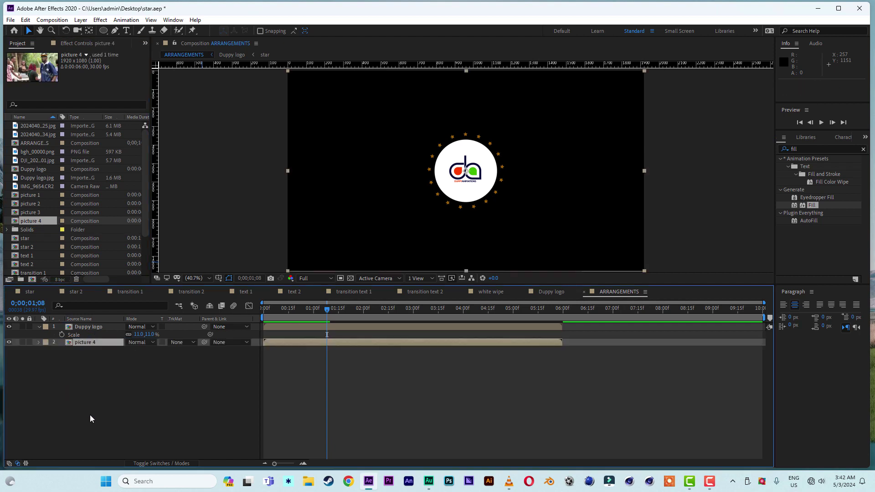
scroll(518, 147, "down", 2)
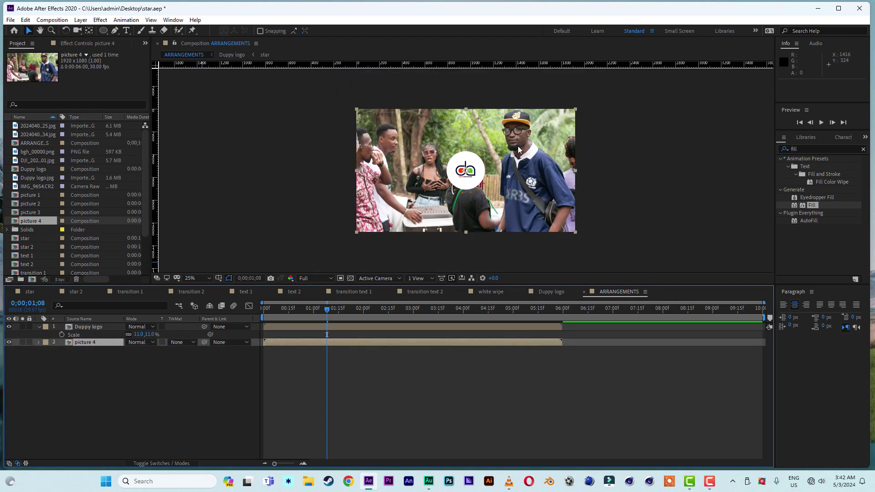
scroll(518, 146, "up", 2)
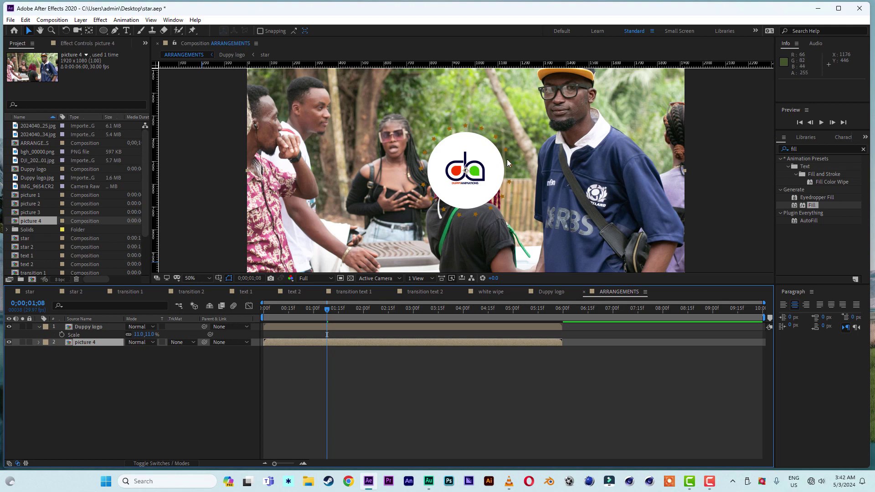
Inside the picture 4 composition, keyframe the IMG_9654.CR2 layer's scale at the first frame and enlarge it at 0:00:01:00.
double_click(99, 343)
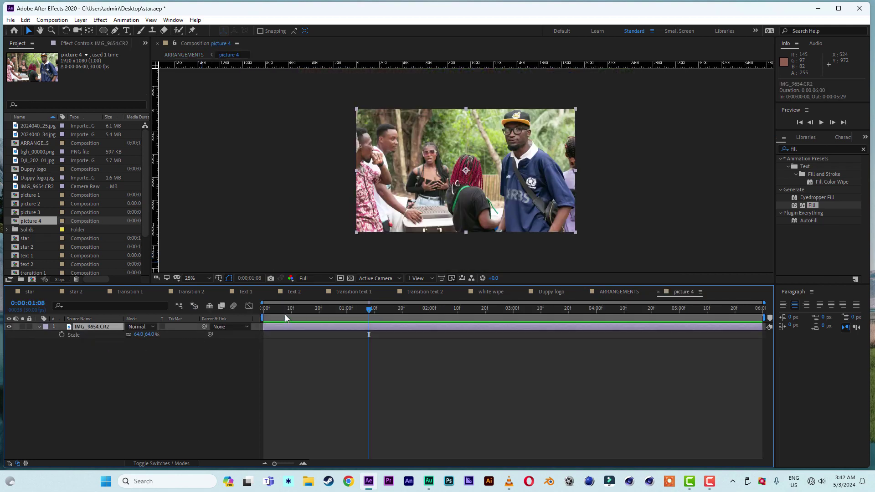
key("Home")
left_click(62, 335)
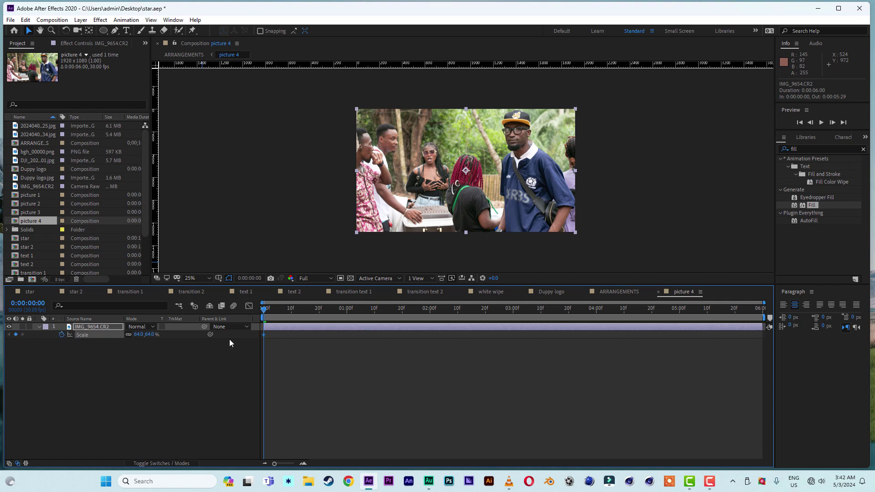
left_click(346, 309)
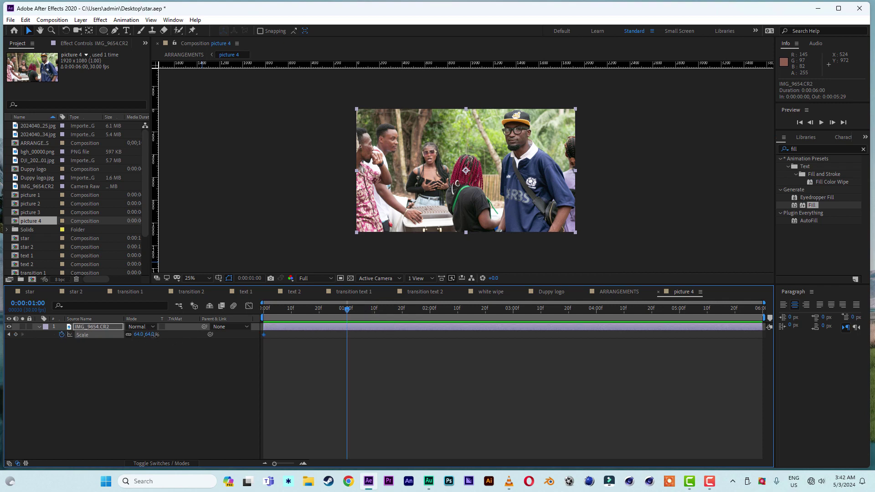
left_click_drag(155, 335, 156, 334)
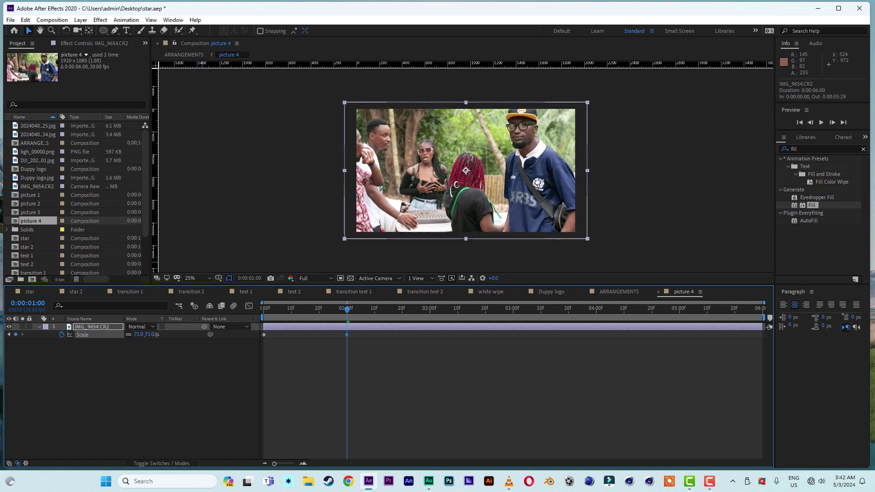
Move the second scale keyframe of IMG_9654.CR2 to 0:00:01:20 and preview the slower zoom.
key("space")
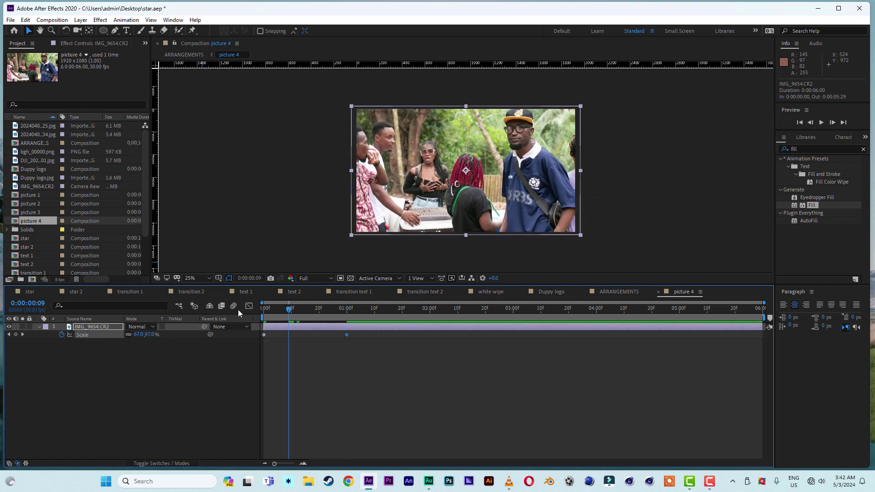
left_click_drag(346, 335, 402, 335)
key("space")
key("space")
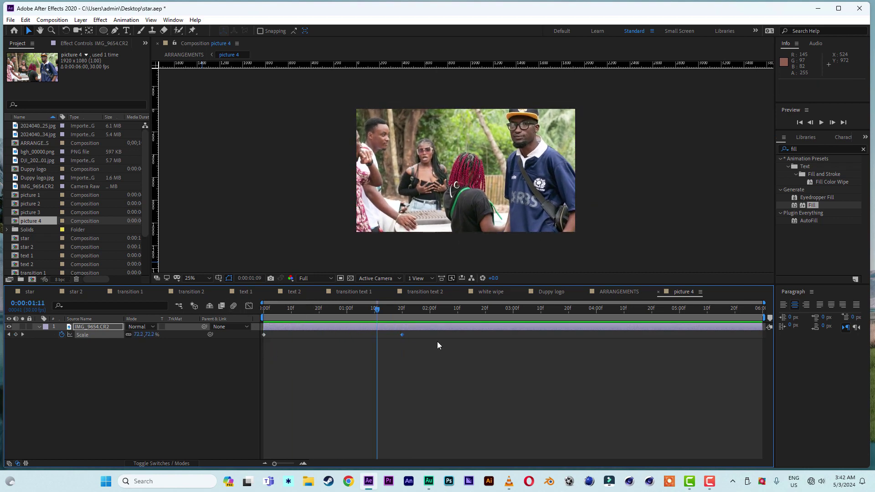
Return to the ARRANGEMENTS composition and preview the picture zoom behind the logo from the start.
left_click(659, 291)
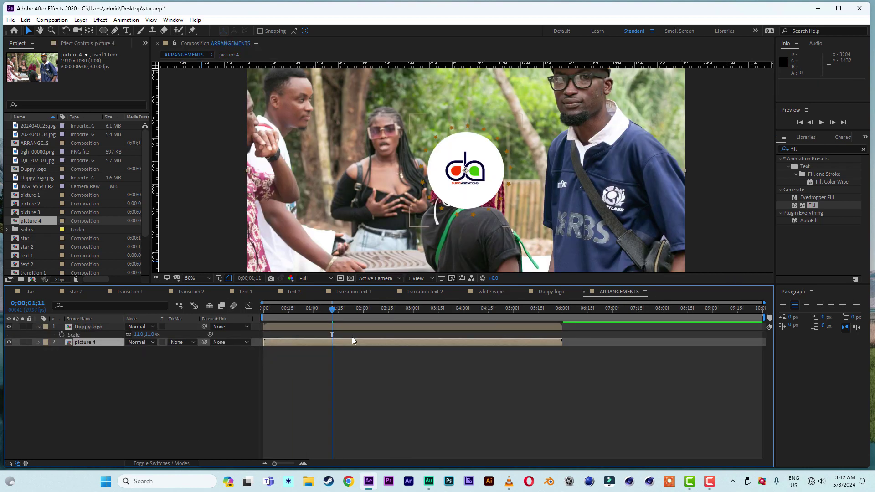
left_click_drag(299, 310, 216, 313)
key("space")
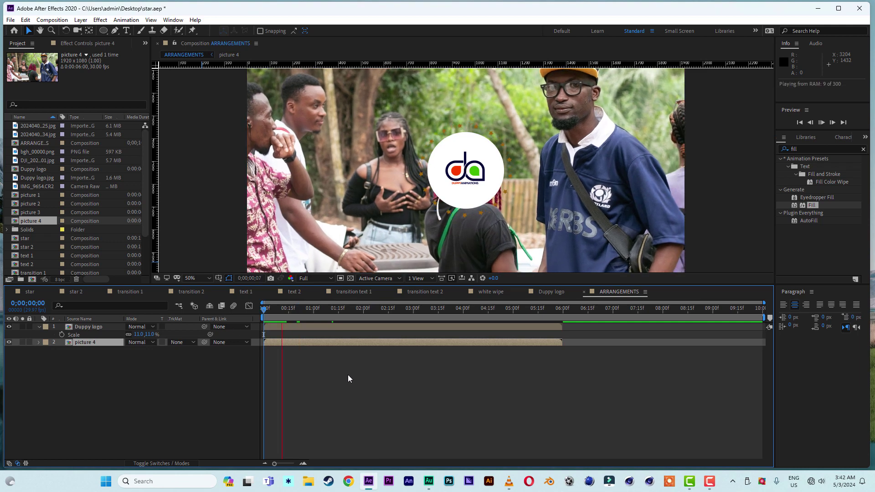
key("space")
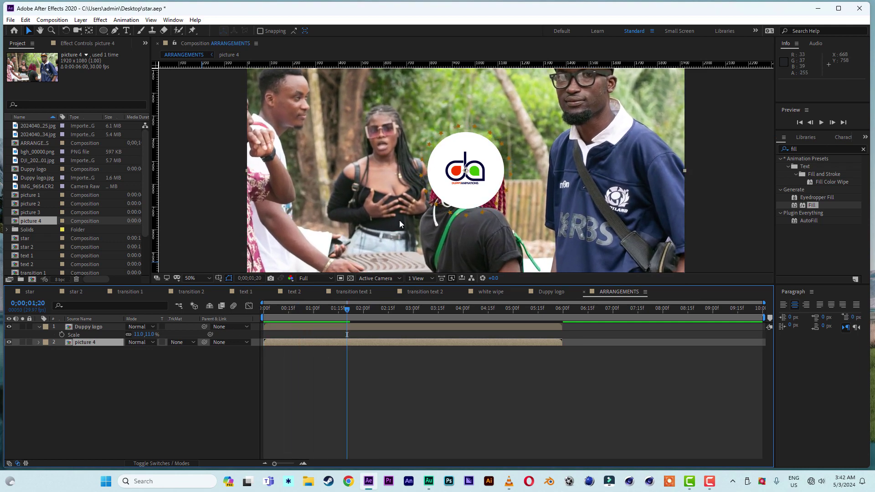
Make the composition viewer taller and collapse the Duppy logo layer's properties in the timeline.
key("comma")
left_click(322, 309)
left_click_drag(322, 313, 317, 313)
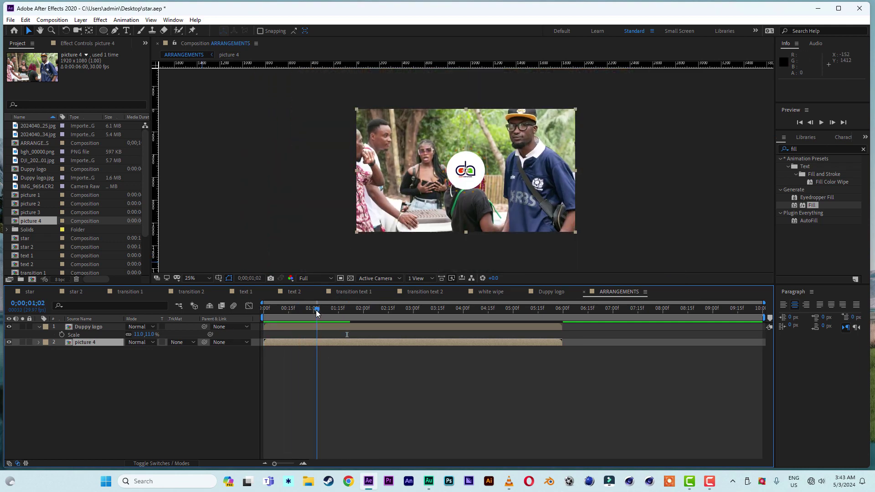
key("period")
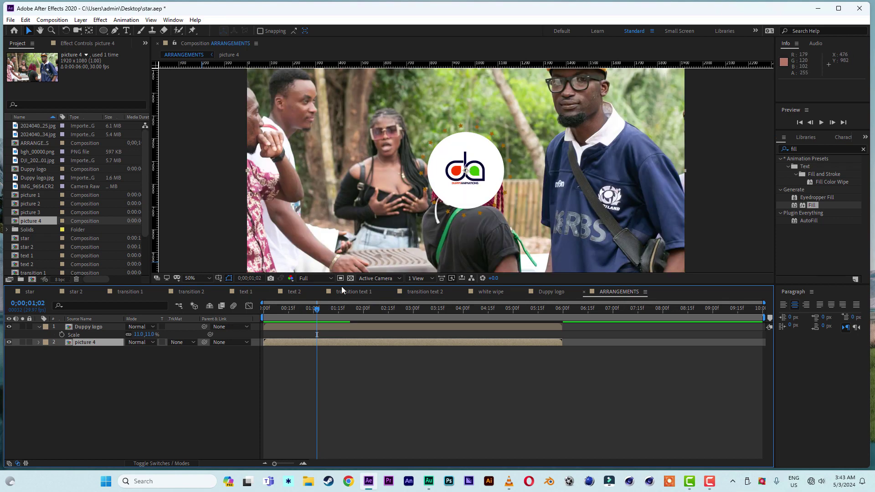
left_click_drag(345, 285, 346, 317)
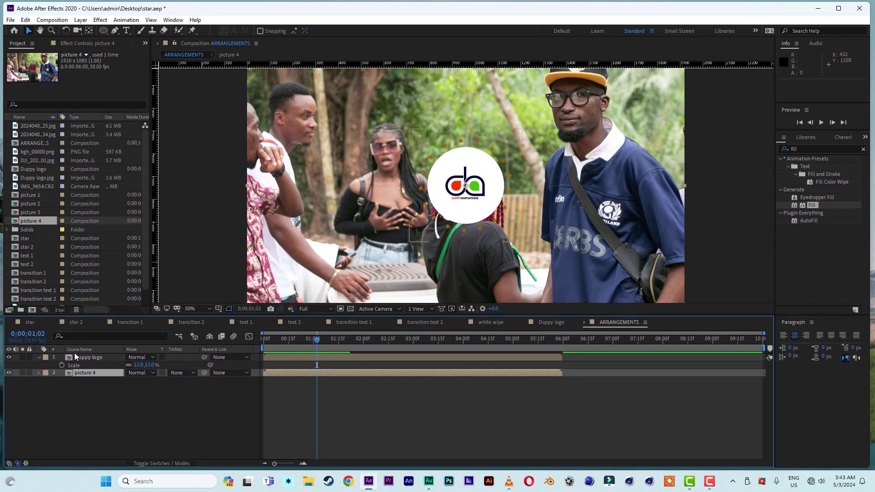
left_click(39, 357)
Play back the ARRANGEMENTS composition again from the first frame to check the combined logo and picture.
key("space")
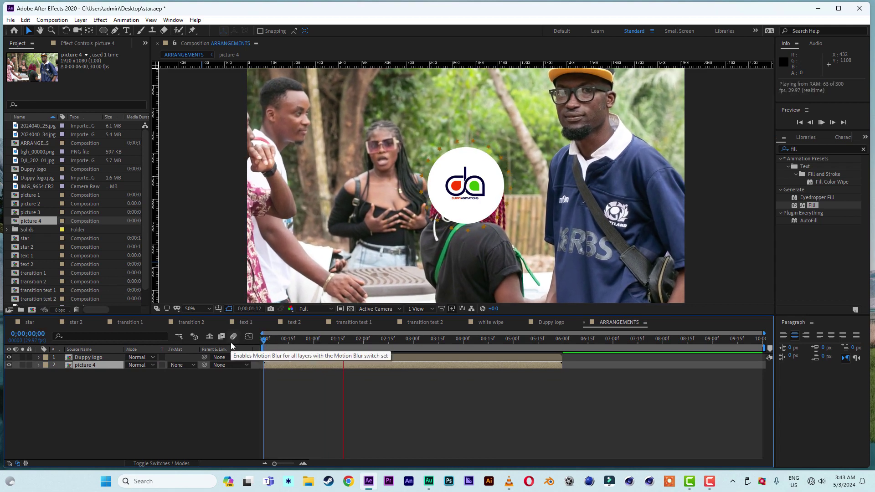
left_click_drag(295, 339, 244, 348)
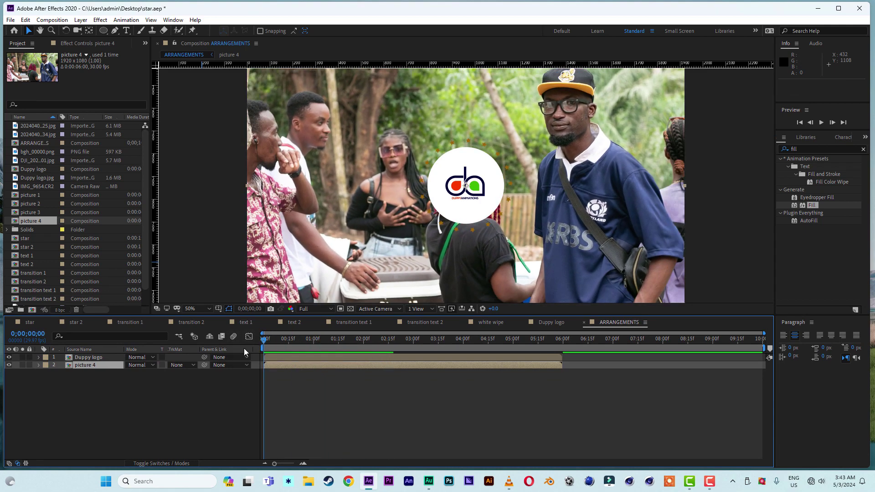
key("space")
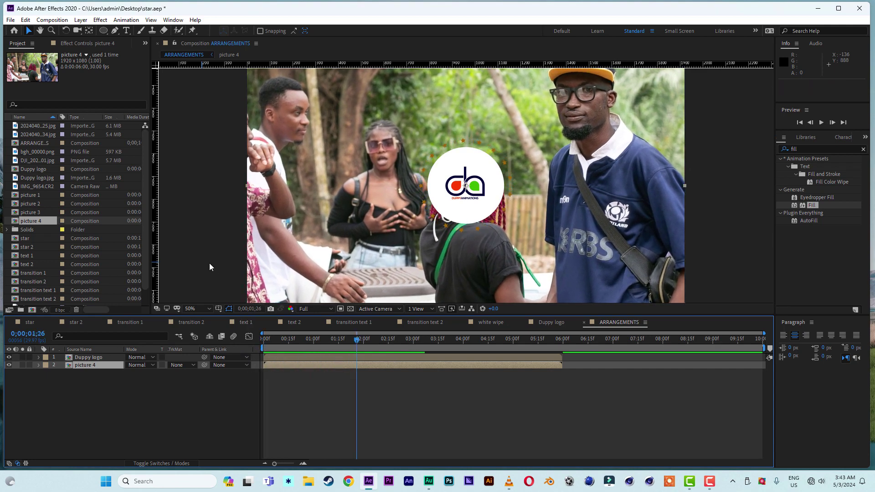
Add the transition 1 composition as the top layer, above Duppy logo.
scroll(56, 272, "down", 1)
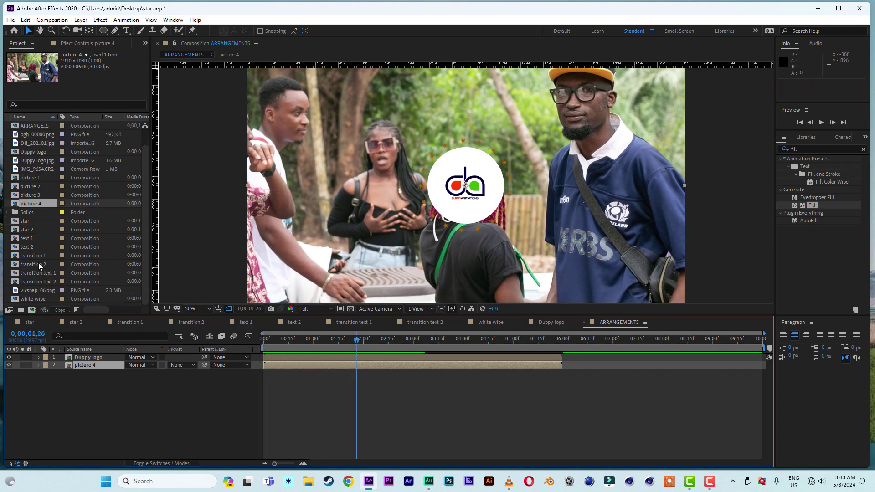
left_click(36, 257)
left_click_drag(31, 255, 76, 359)
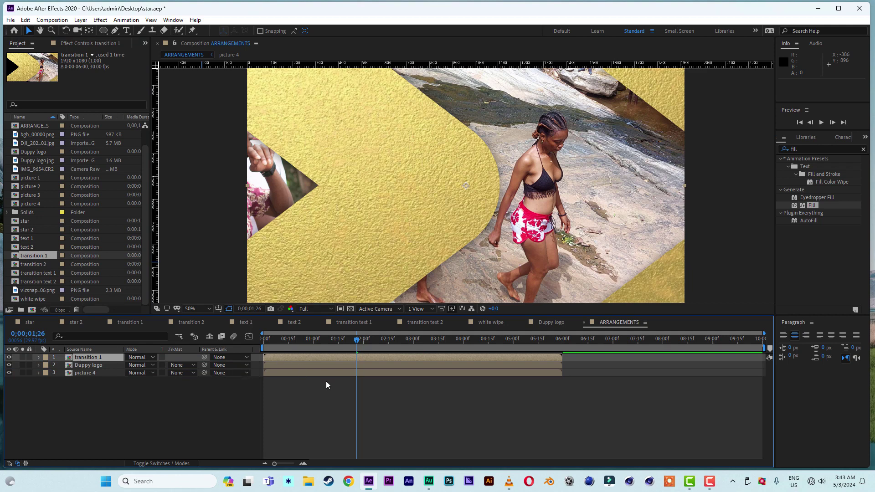
Play the opening of the Green Screen Golden Transition Opening reference video in VLC, pause it, and return to After Effects.
left_click(509, 481)
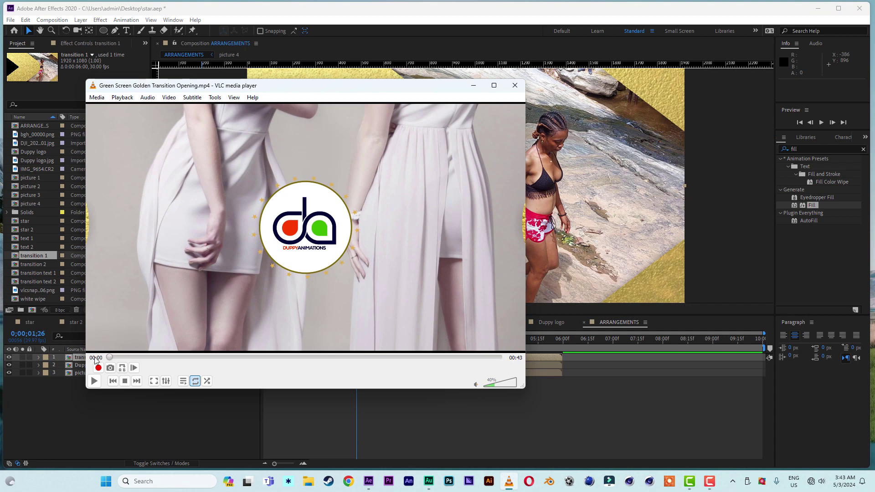
key("space")
key("space")
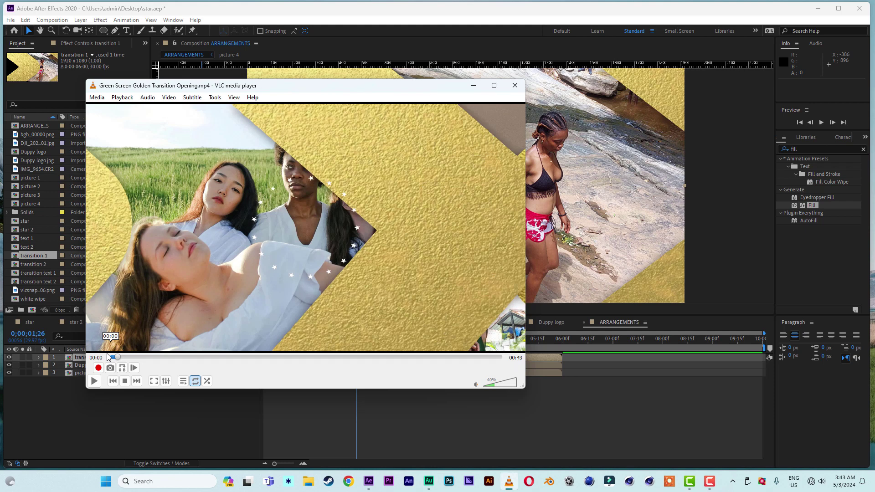
left_click(410, 15)
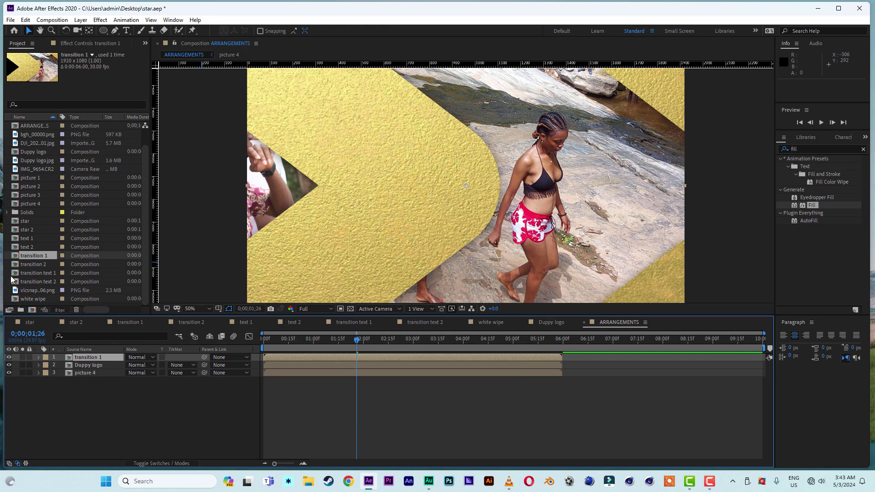
Add the transition 2 composition directly below transition 1, delay both transition layers to start at about 0;00;01;09, and preview them.
left_click_drag(36, 267, 47, 367)
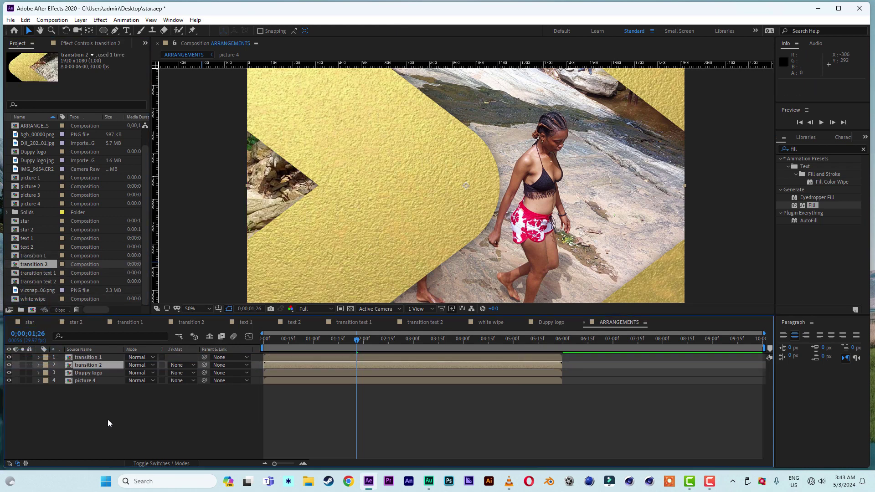
left_click(288, 356)
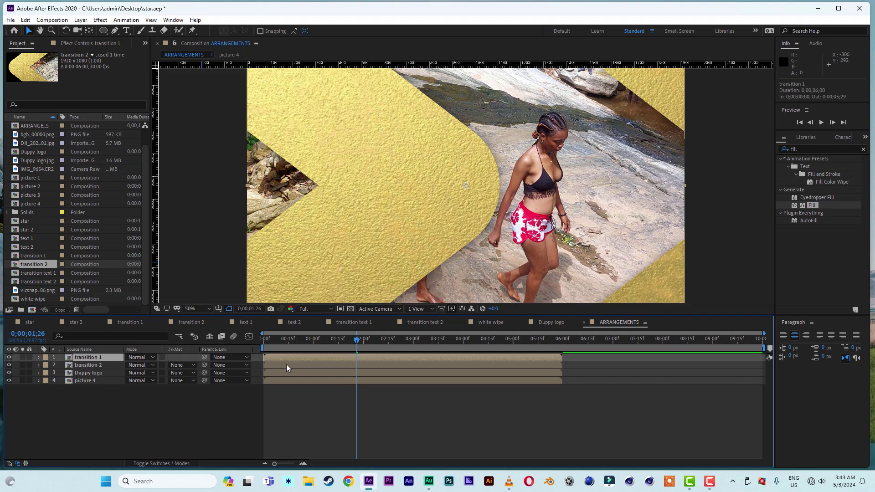
left_click(286, 365, "shift")
left_click_drag(280, 357, 345, 363)
key("space")
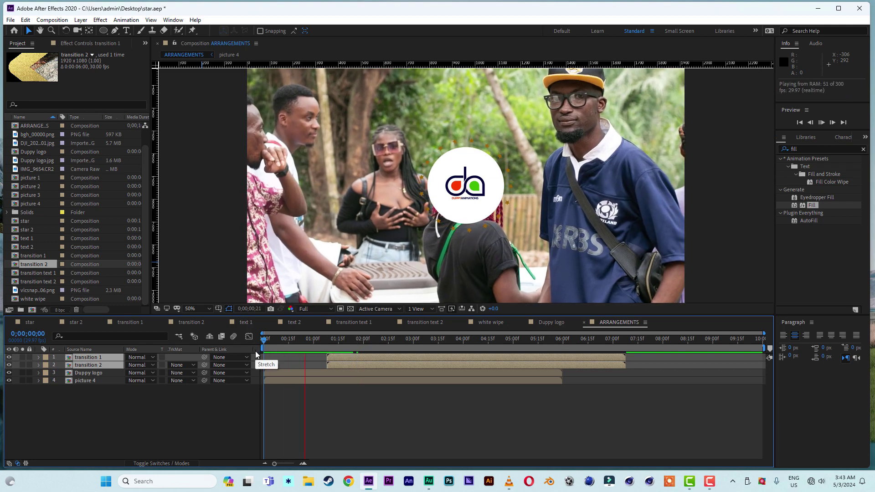
key("space")
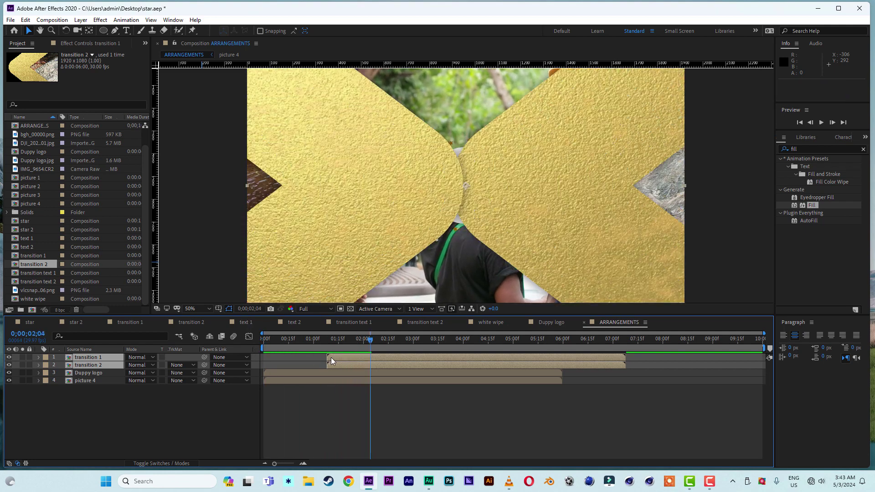
Shift the transition 1 and transition 2 layers earlier to start at 0;00;00;25, previewing the timing from the first frame.
left_click_drag(332, 358, 322, 357)
key("space")
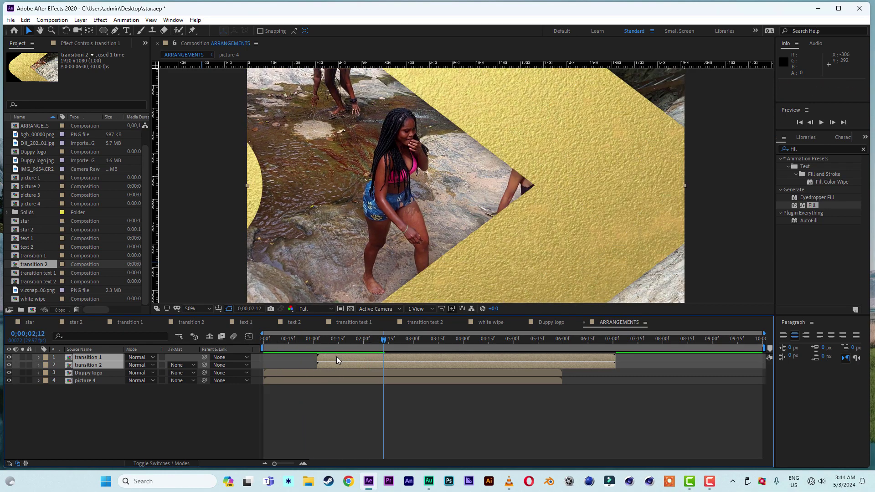
left_click_drag(336, 356, 332, 357)
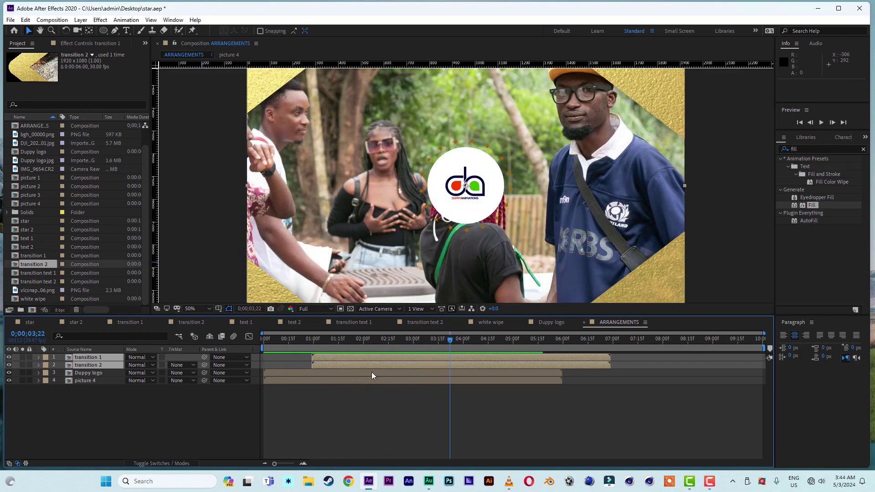
left_click_drag(351, 355, 346, 355)
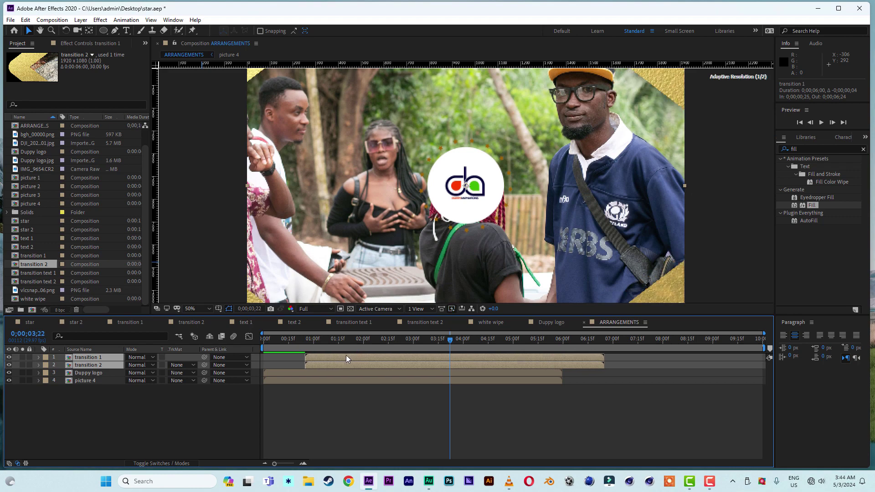
key("space")
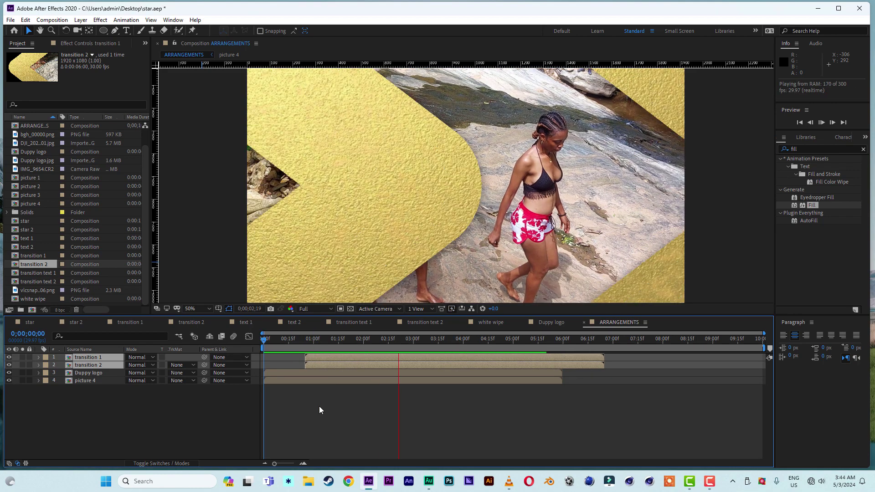
key("space")
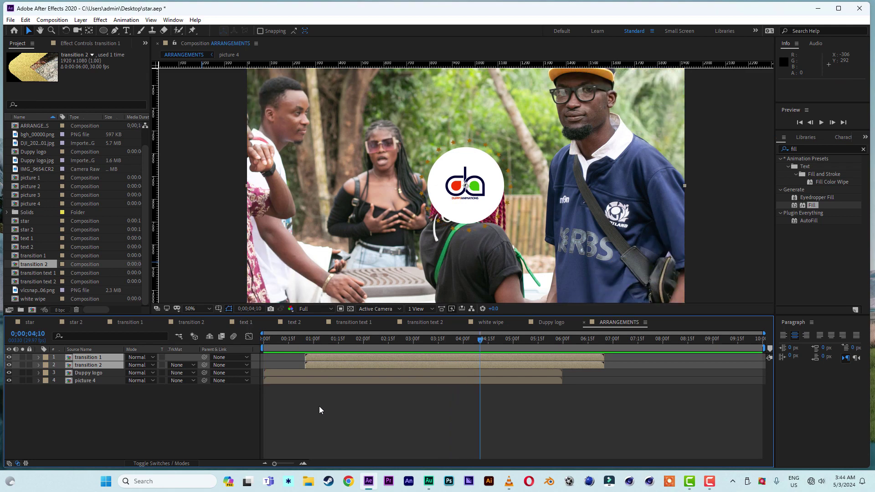
Trim Duppy logo and picture 4 to end at 0;00;03;04, and trim both transition layers to end at 0;00;04;02.
left_click(451, 374)
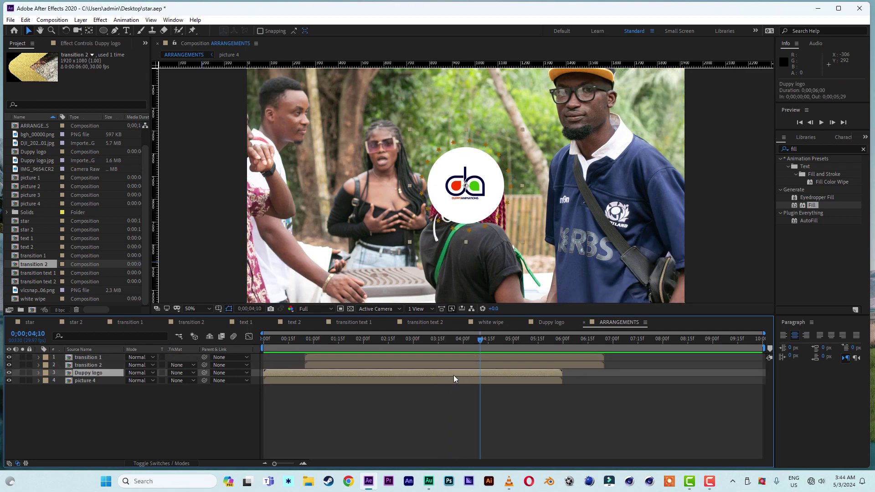
left_click(554, 380, "shift")
left_click_drag(563, 374, 421, 373)
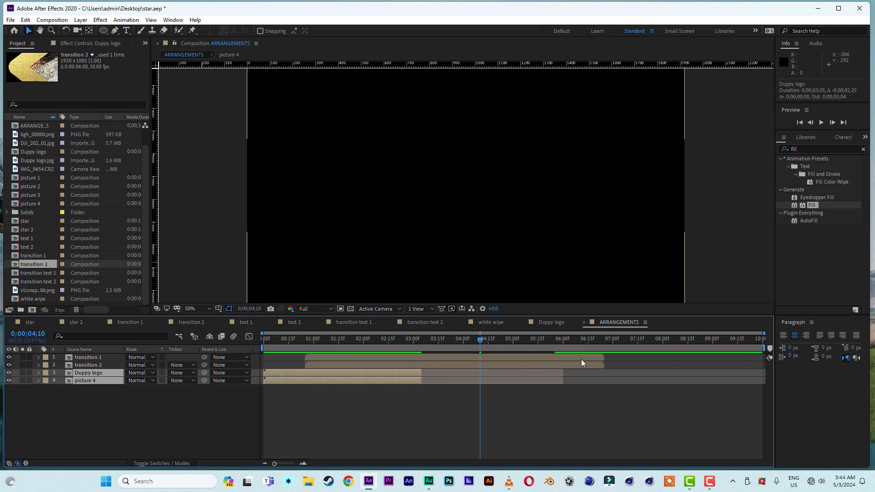
left_click(520, 357)
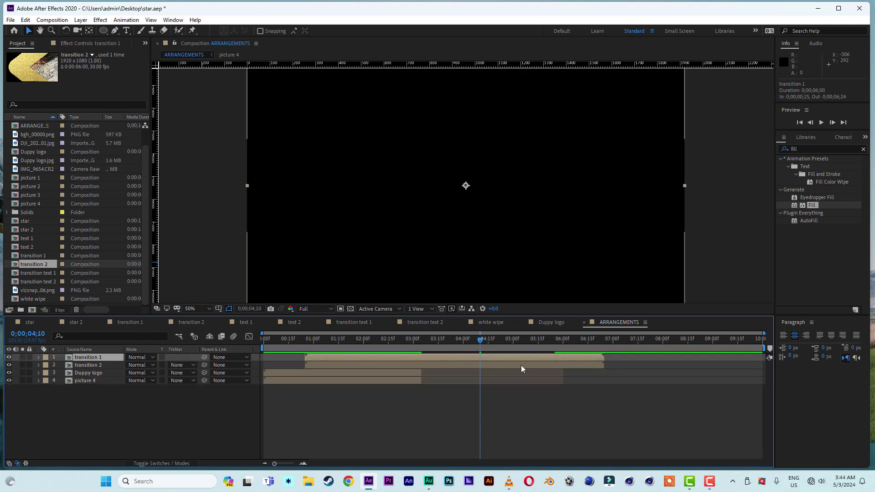
left_click(521, 365, "shift")
left_click_drag(604, 360, 395, 342)
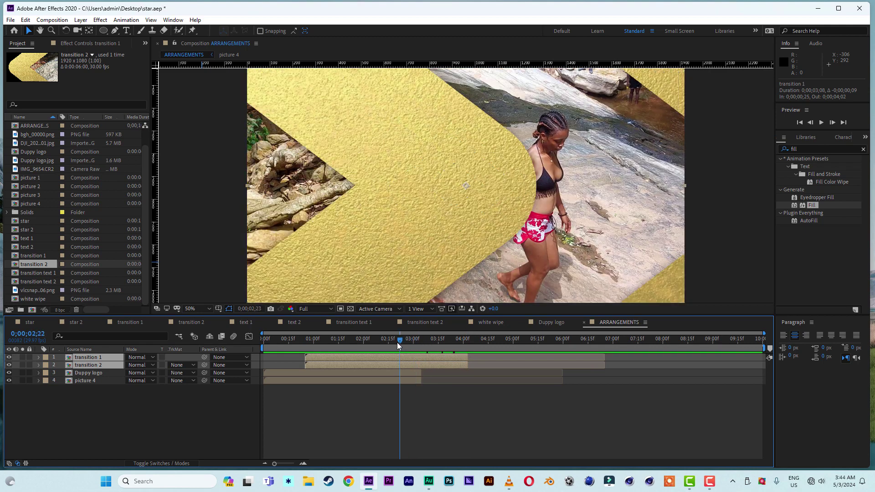
Shorten Duppy logo and picture 4 to end at 0;00;02;19, save the project, and preview from the first frame.
left_click(407, 374)
left_click(407, 380, "shift")
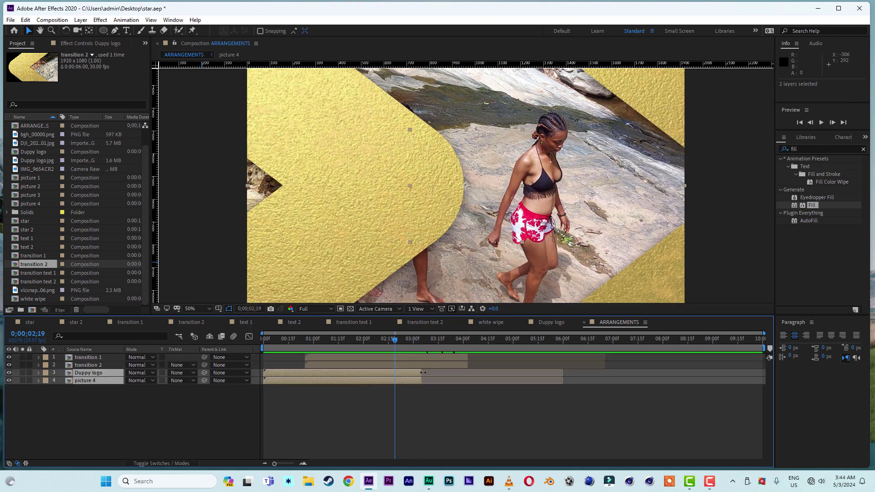
left_click_drag(421, 373, 398, 374)
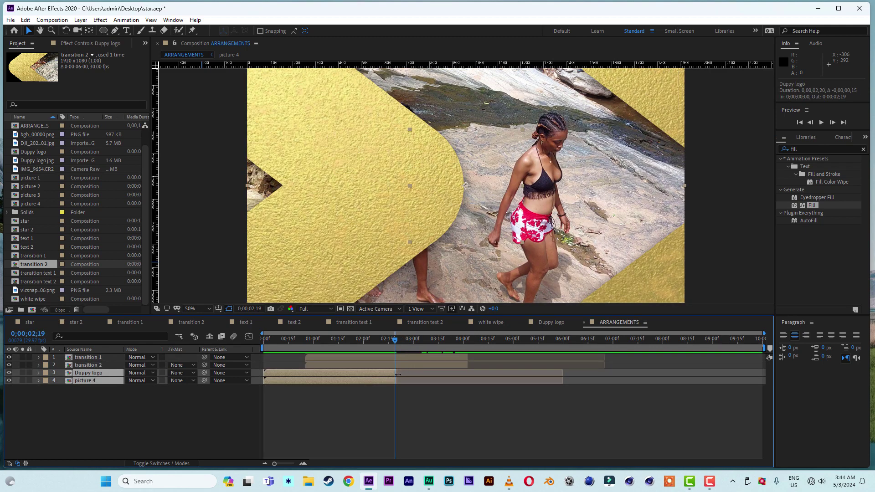
left_click_drag(359, 338, 232, 340)
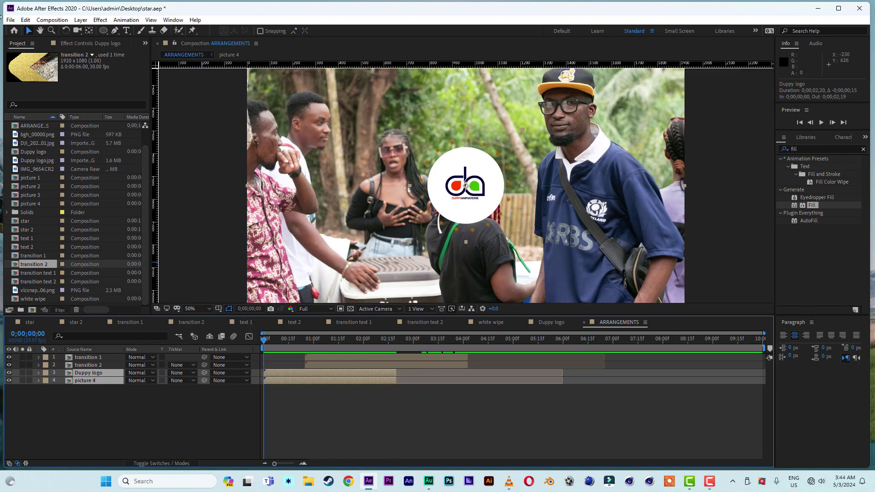
left_click(10, 20)
left_click(38, 106)
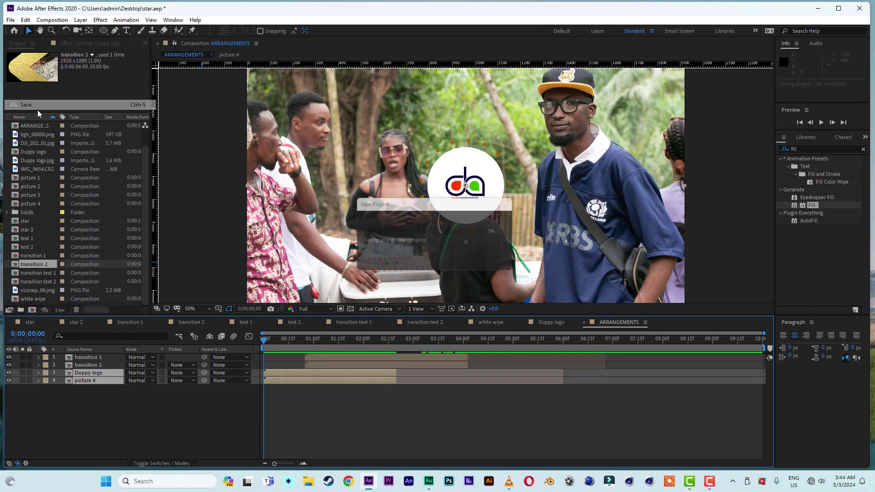
key("space")
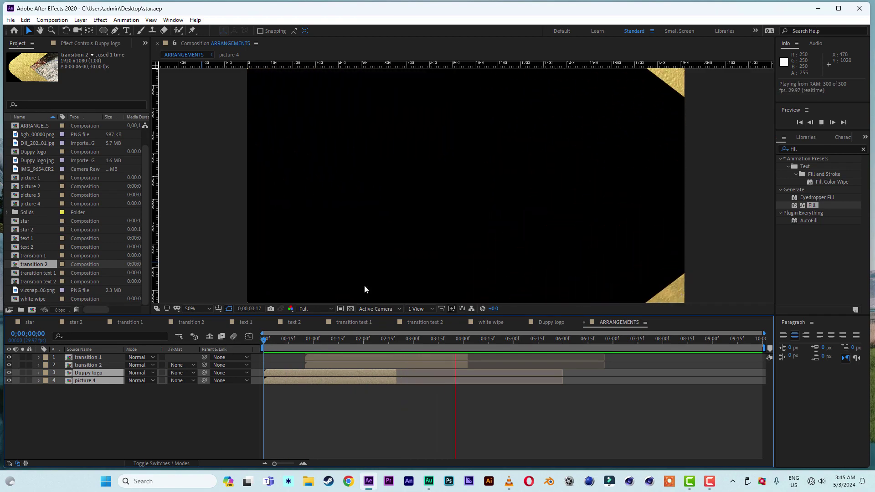
Trim Duppy logo and picture 4 further to end at 0;00;02;07 and play back the composition from the start.
left_click_drag(275, 339, 352, 343)
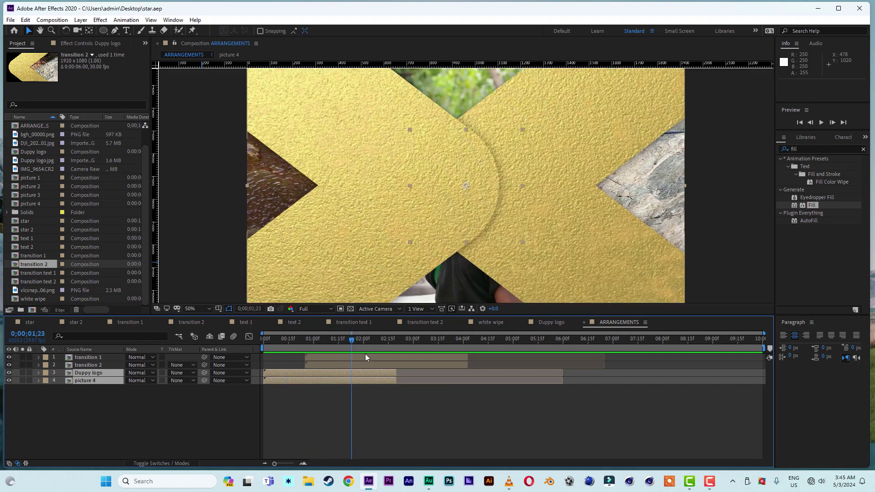
left_click(365, 355)
left_click_drag(352, 343, 379, 343)
left_click(376, 373)
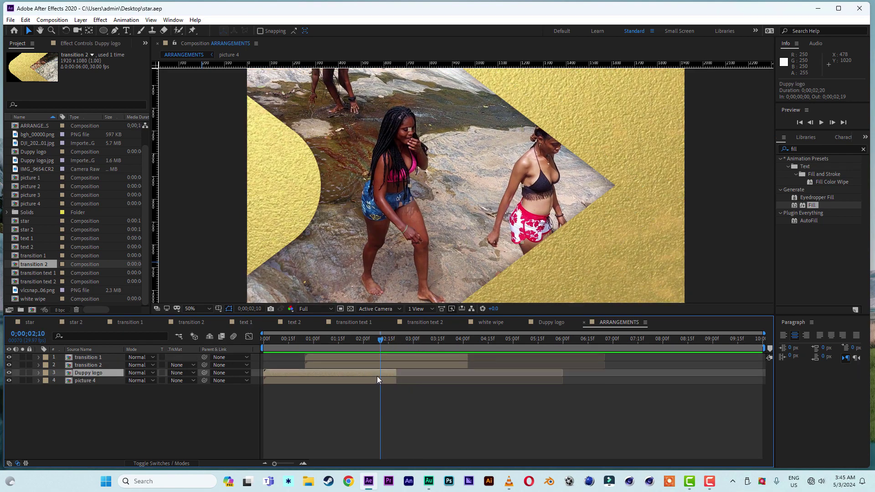
left_click(379, 381, "shift")
left_click_drag(396, 371, 376, 372)
left_click_drag(377, 340, 220, 339)
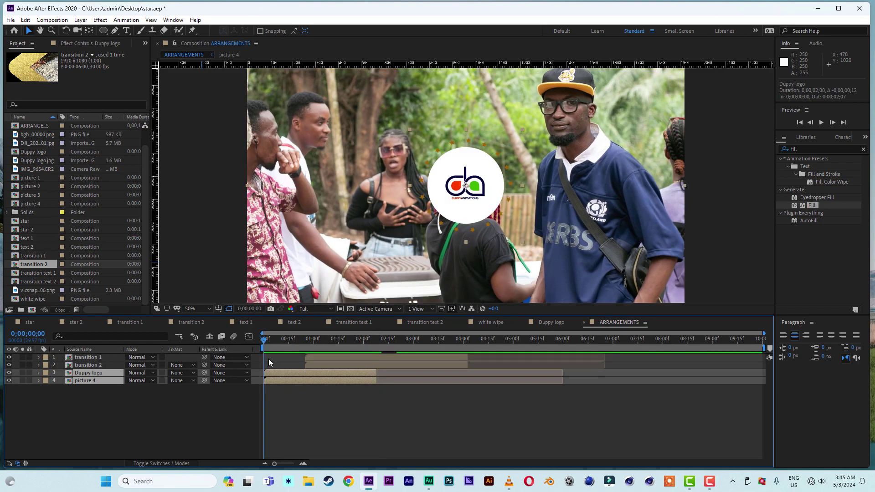
key("space")
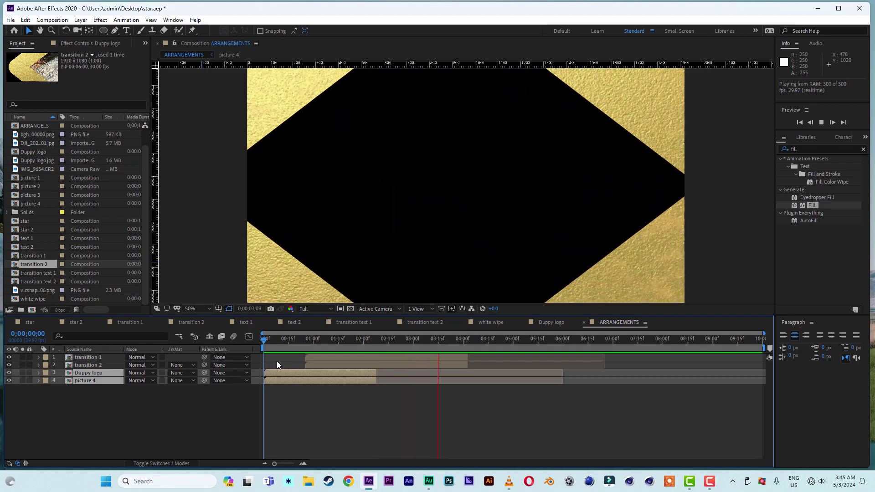
key("space")
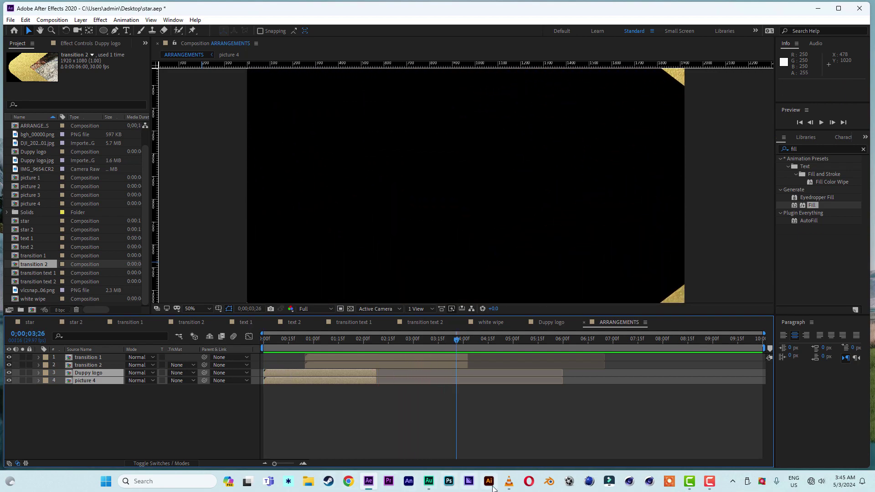
Switch to VLC to check the reference video's picture and transition sequence, and return to After Effects.
left_click(509, 481)
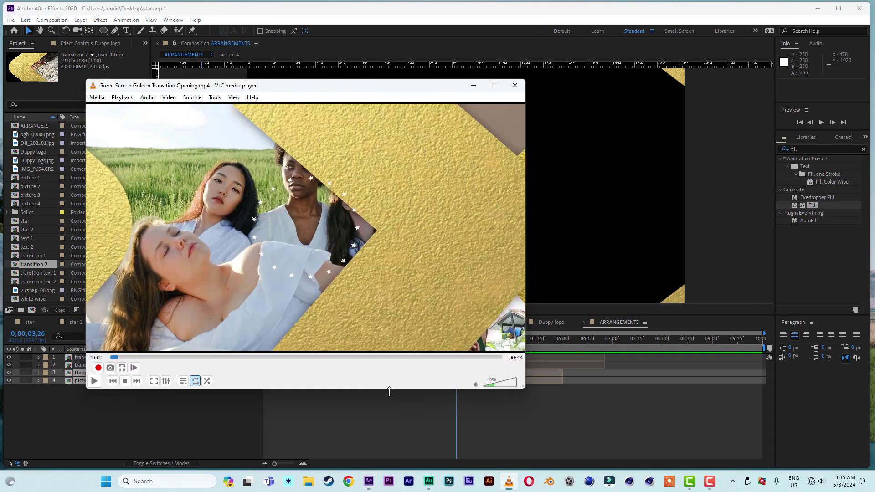
left_click(117, 359)
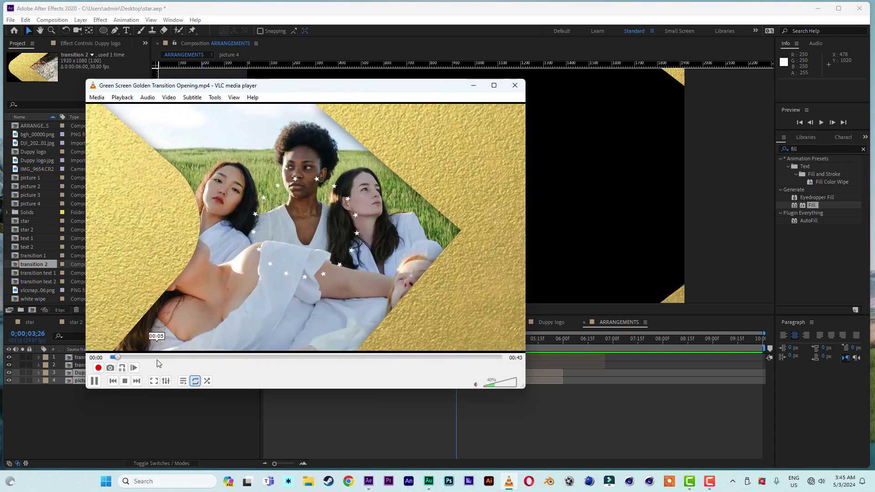
key("space")
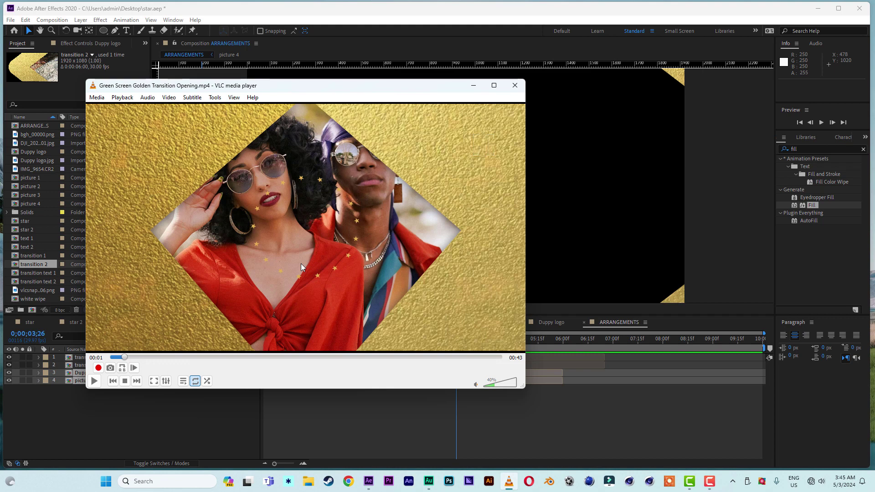
key("space")
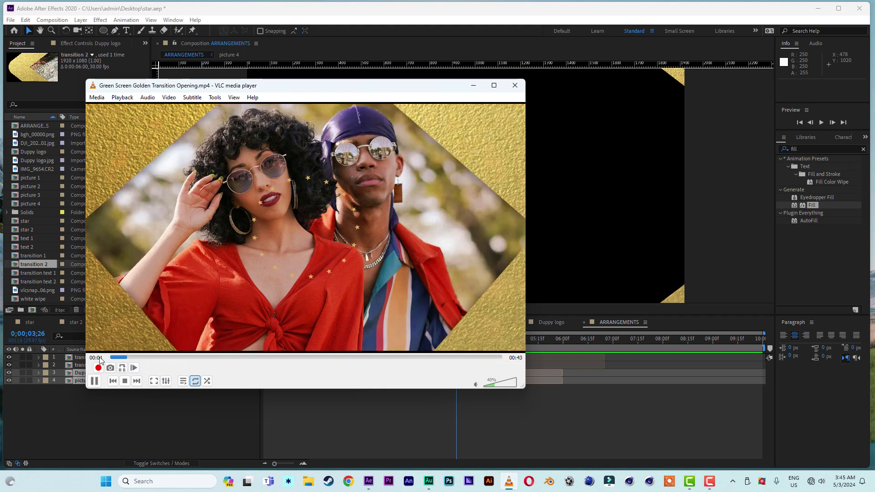
key("space")
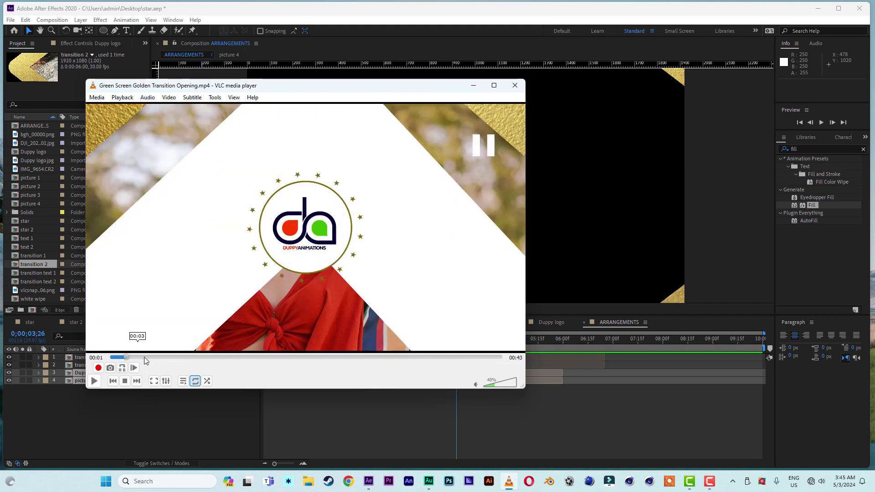
left_click(427, 21)
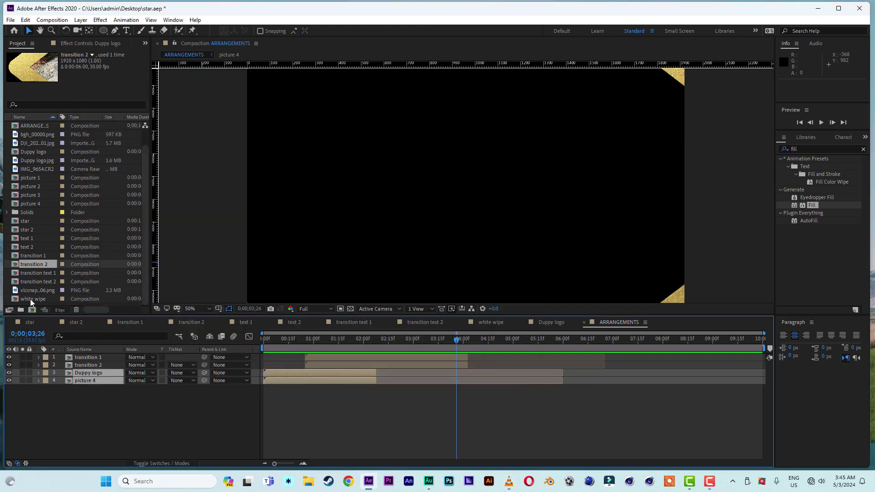
Add the picture 3 composition as the bottom layer starting at about 0;00;02;00, and trim Duppy logo and picture 4 to end at 0;00;02;01.
left_click(32, 204)
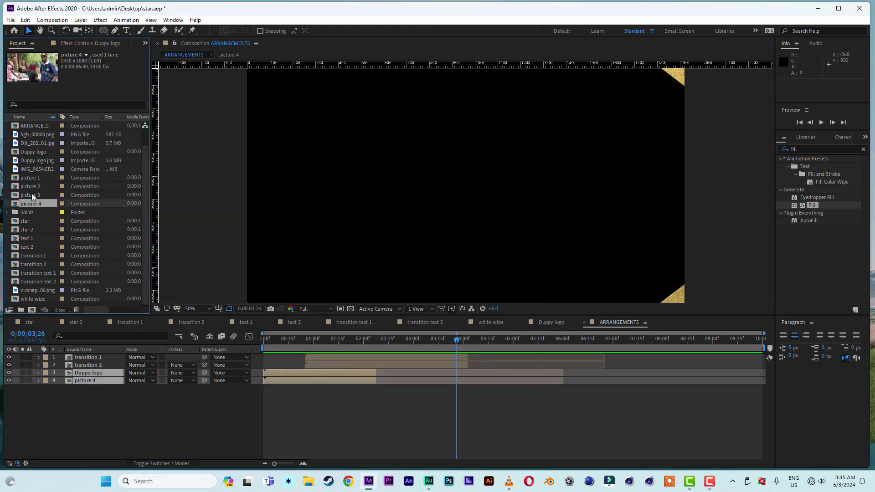
left_click(32, 195)
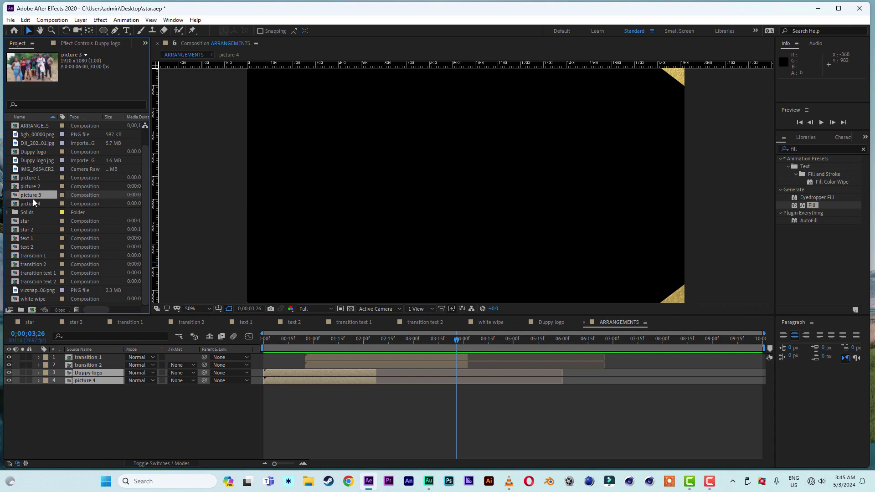
left_click_drag(32, 209, 150, 422)
left_click_drag(287, 391, 385, 392)
left_click_drag(353, 341, 287, 348)
left_click_drag(265, 348, 282, 350)
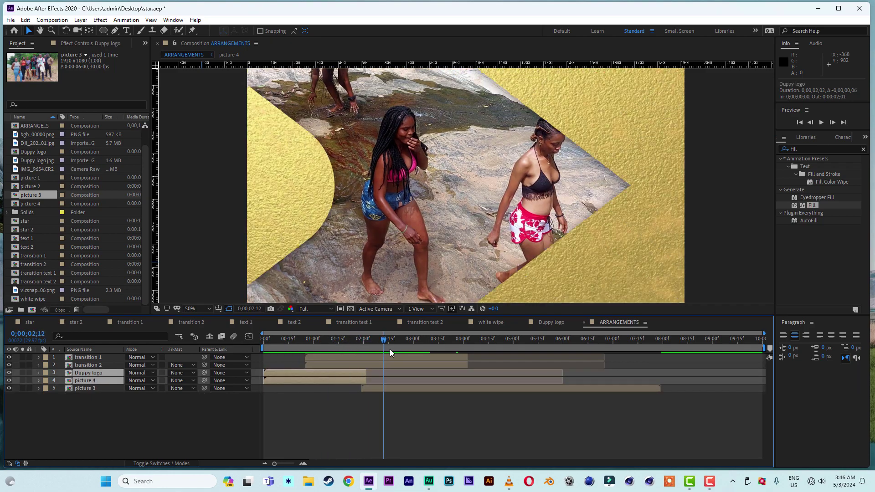
Play back the ARRANGEMENTS composition several times from the start to check the transition from picture 4 to picture 3.
key("space")
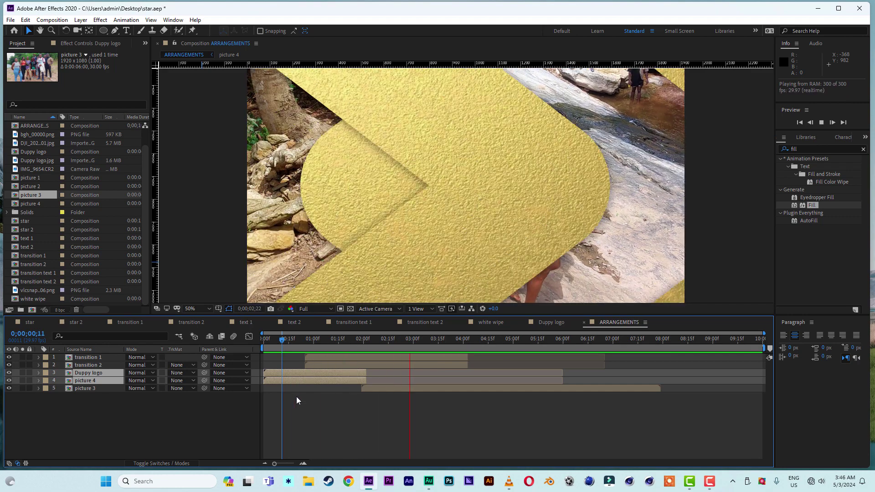
key("space")
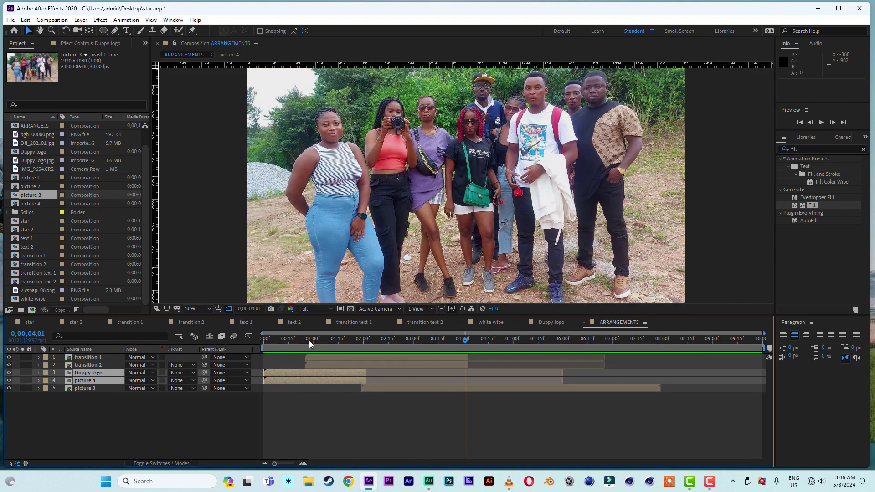
key("space")
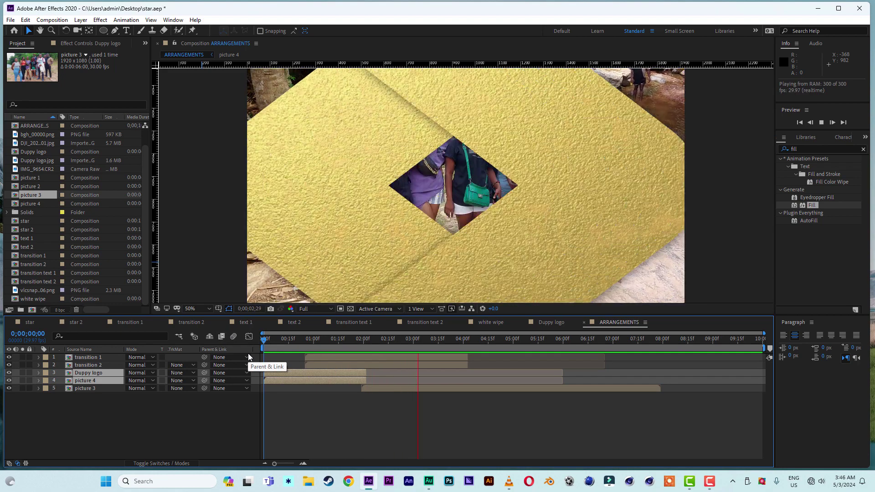
key("space")
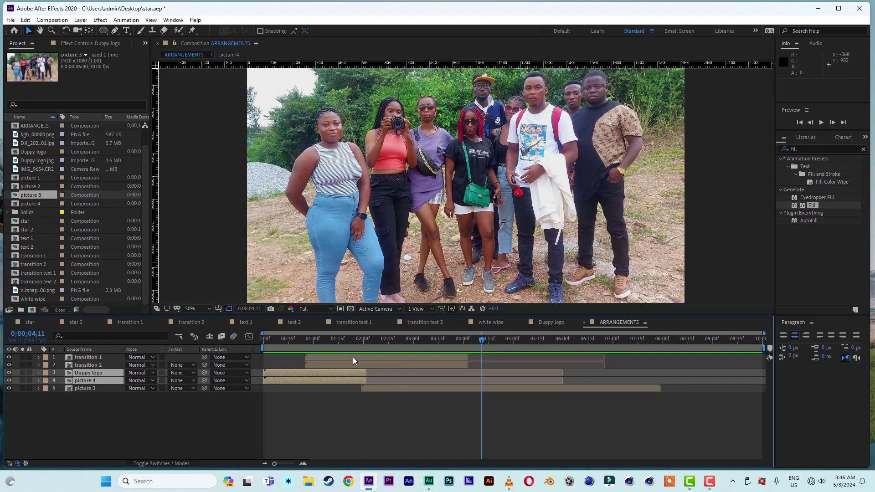
key("space")
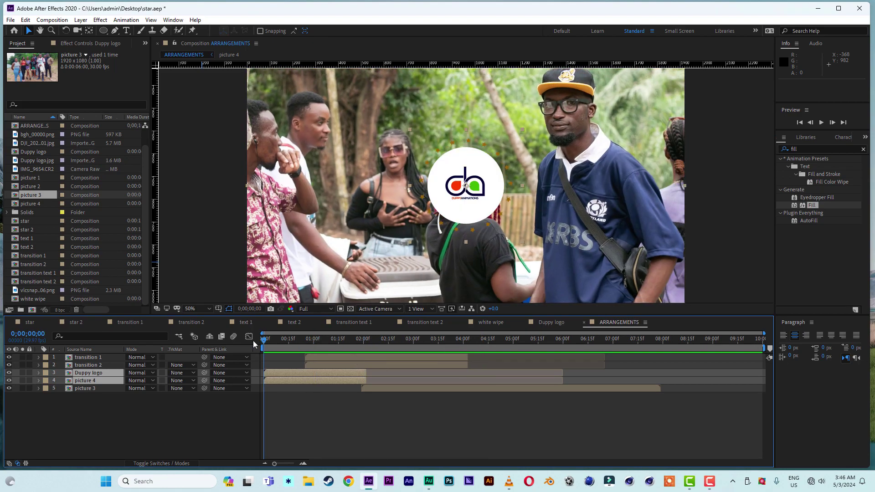
key("space")
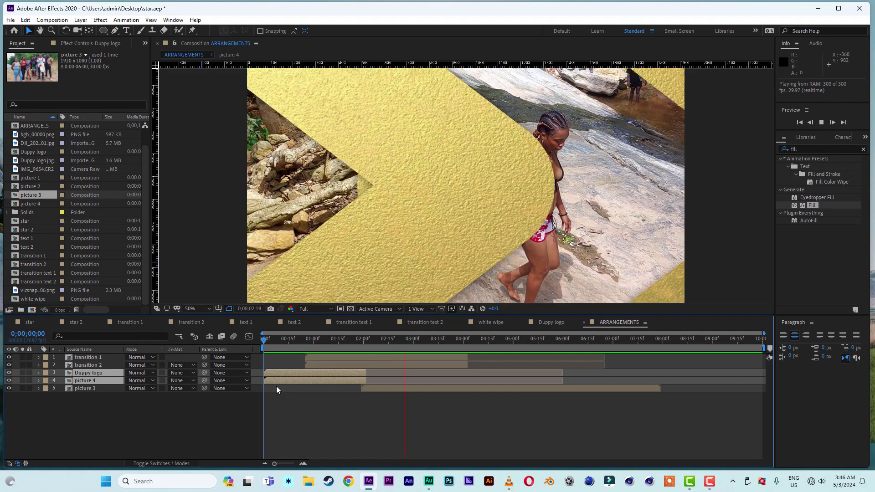
In the picture 3 composition, animate the photo scaling up from 56% at the first frame to a keyframe at 0:00:02:09, and preview it.
double_click(427, 389)
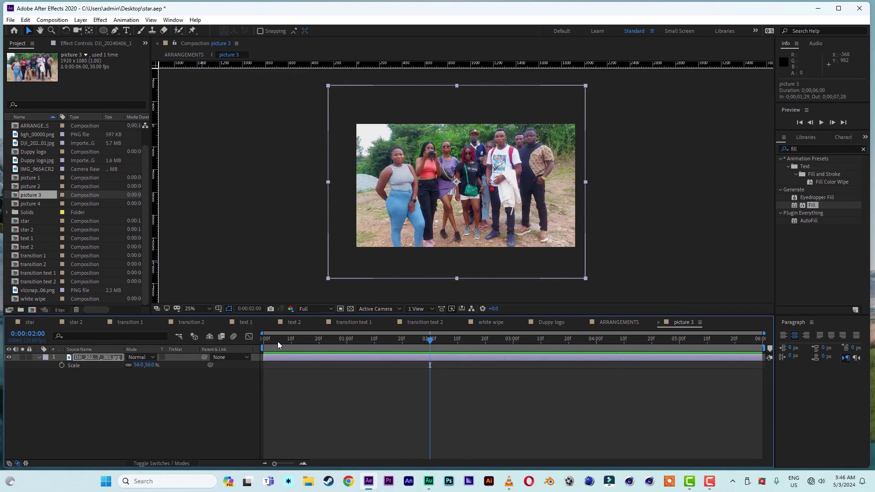
key("Home")
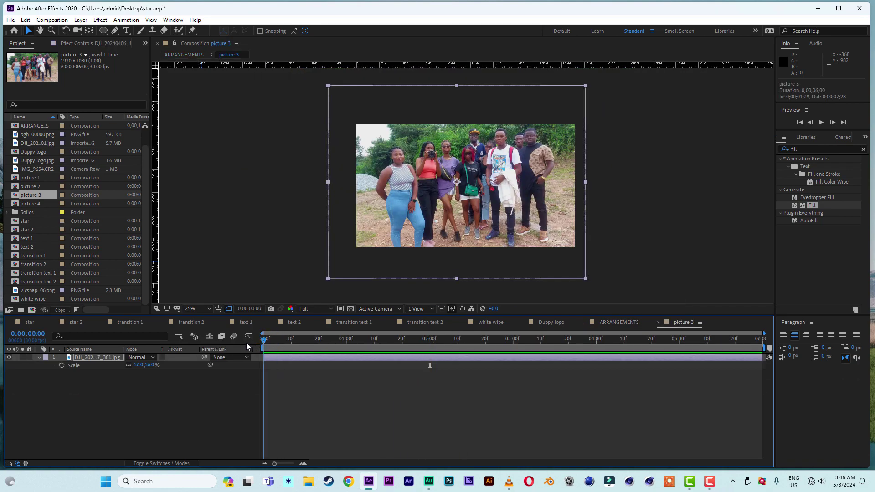
left_click(62, 365)
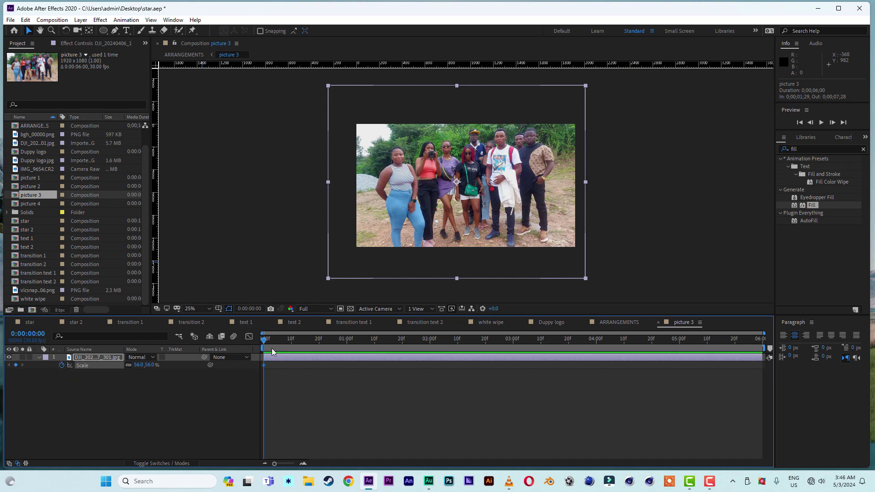
left_click_drag(265, 342, 407, 351)
left_click_drag(146, 365, 454, 366)
key("space")
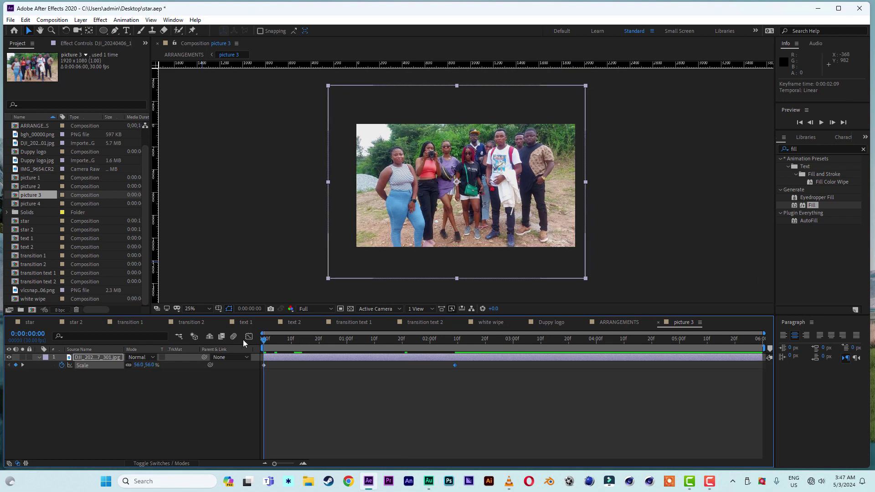
key("space")
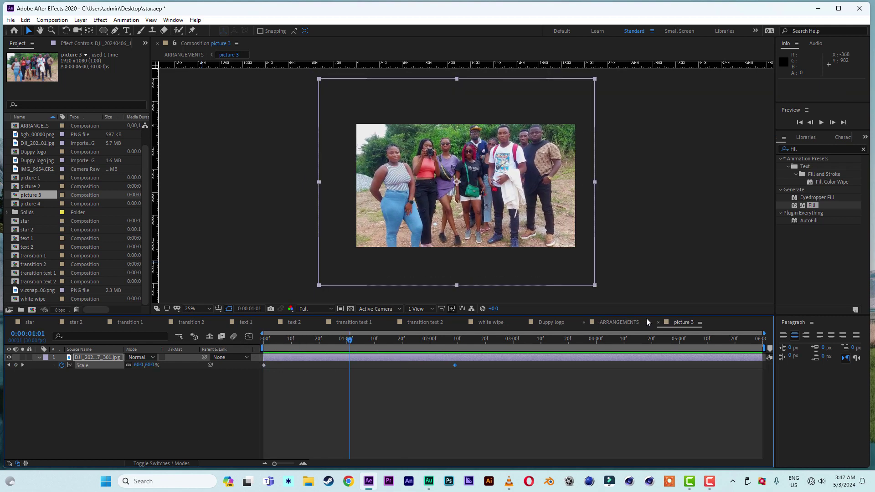
Preview ARRANGEMENTS from 0;00;01;21 and trim the picture 3 layer to end at 0;00;05;00.
left_click(659, 323)
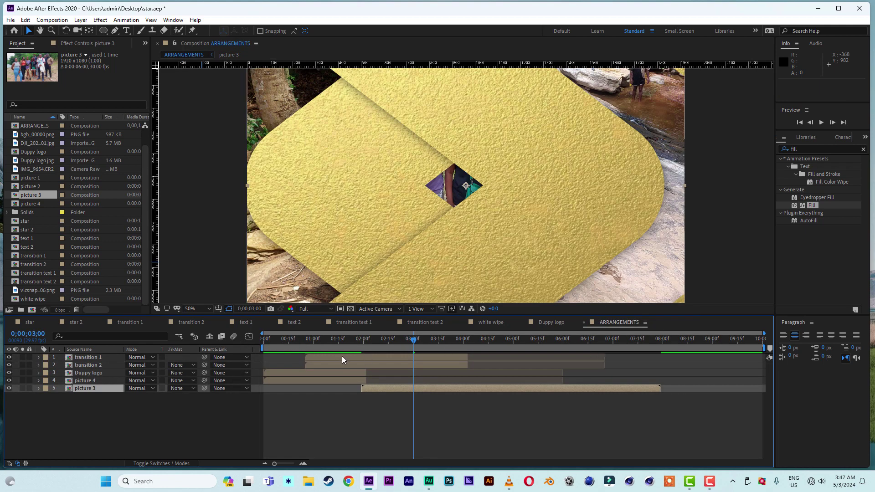
left_click(349, 343)
key("space")
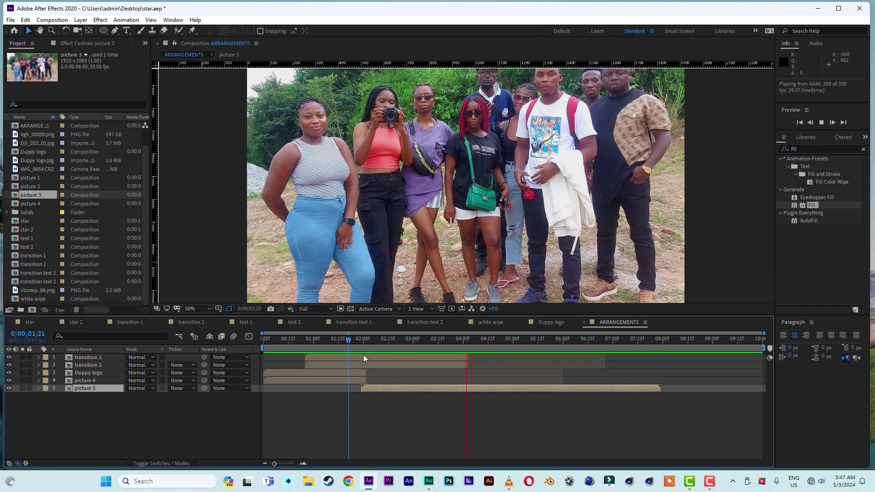
key("space")
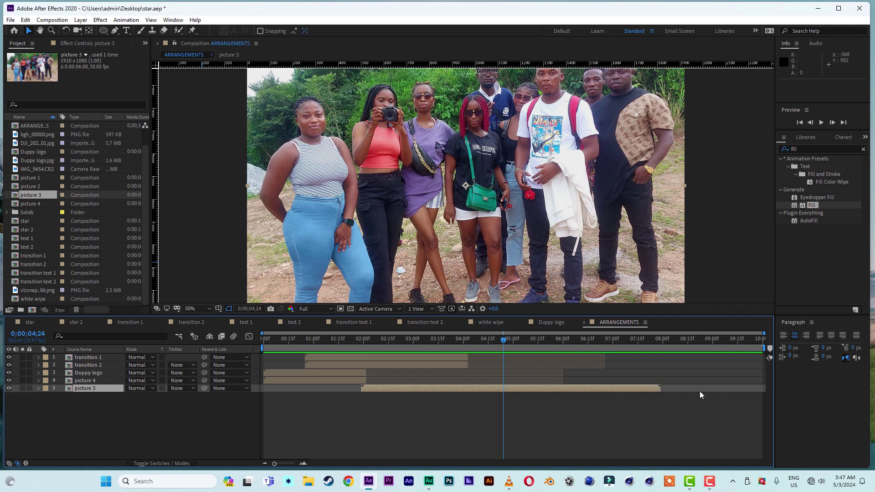
left_click_drag(660, 388, 515, 392)
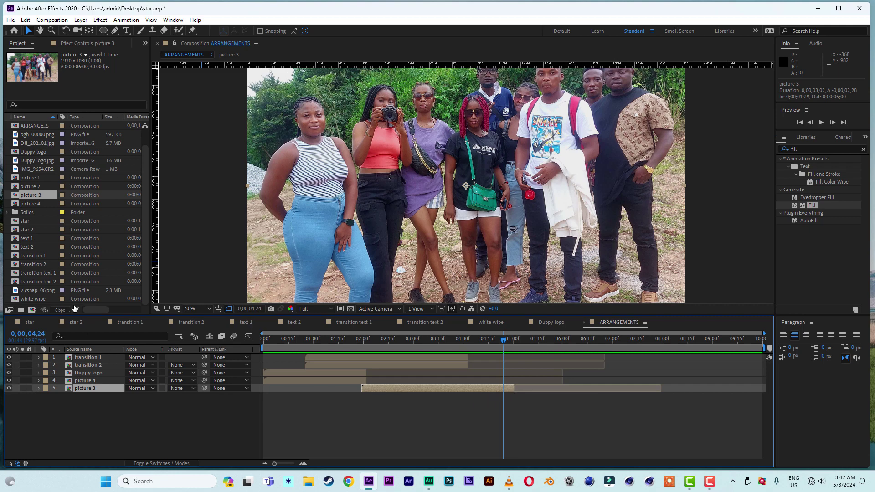
Add the white wipe composition as the top layer of ARRANGEMENTS, starting at 0;00;03;11, and inspect the frame at 0;00;03;17.
left_click(39, 299)
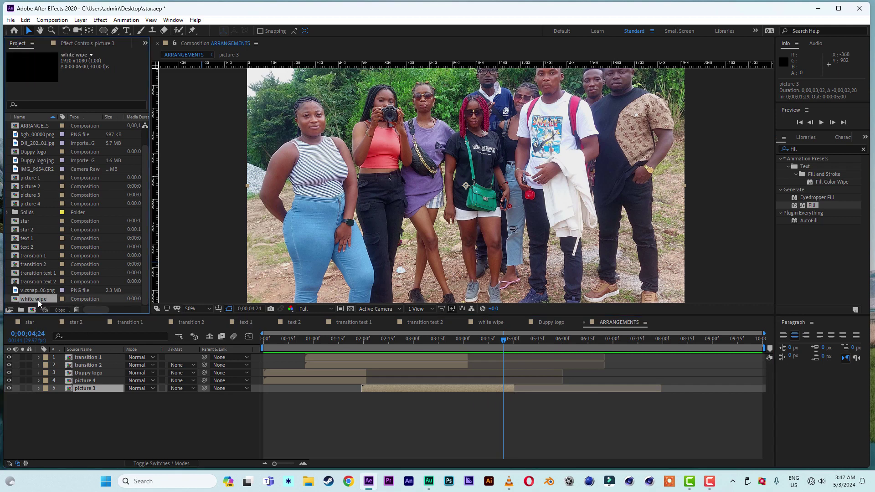
left_click_drag(39, 303, 66, 385)
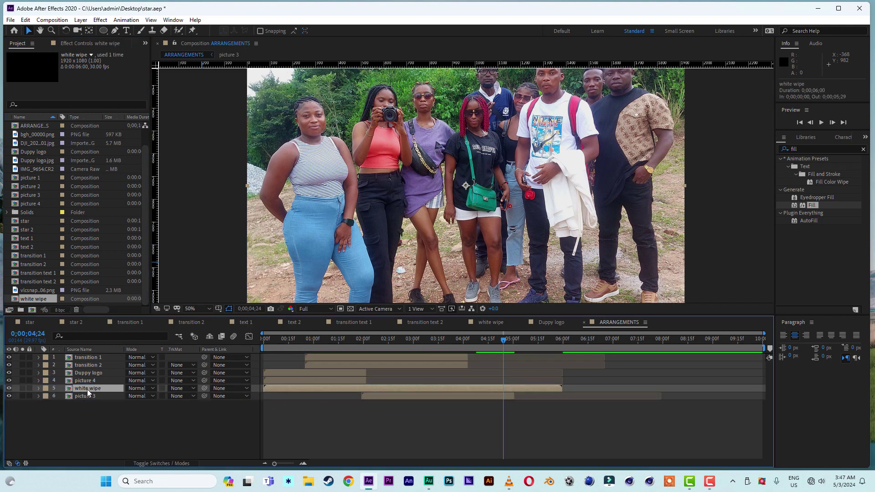
left_click_drag(88, 389, 92, 358)
left_click_drag(347, 360, 496, 358)
left_click_drag(389, 343, 441, 346)
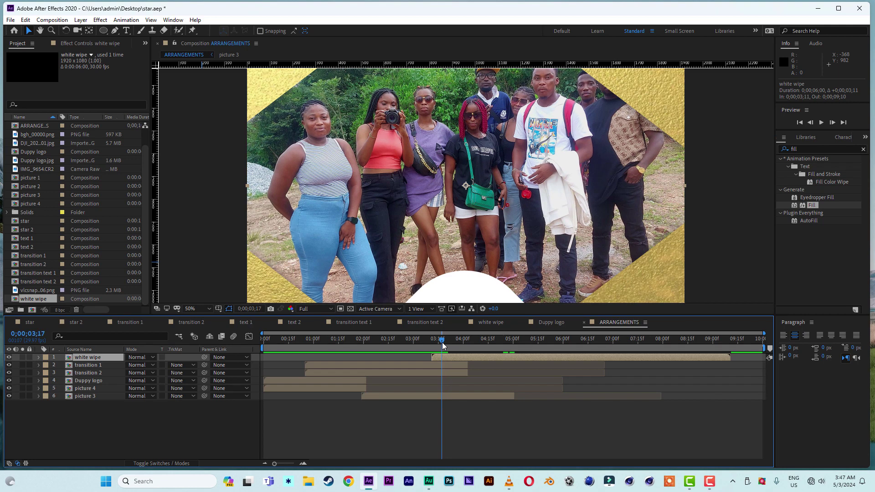
Switch to VLC, advance the reference video to 00:02 to check its white wipe, and return to After Effects.
left_click(507, 481)
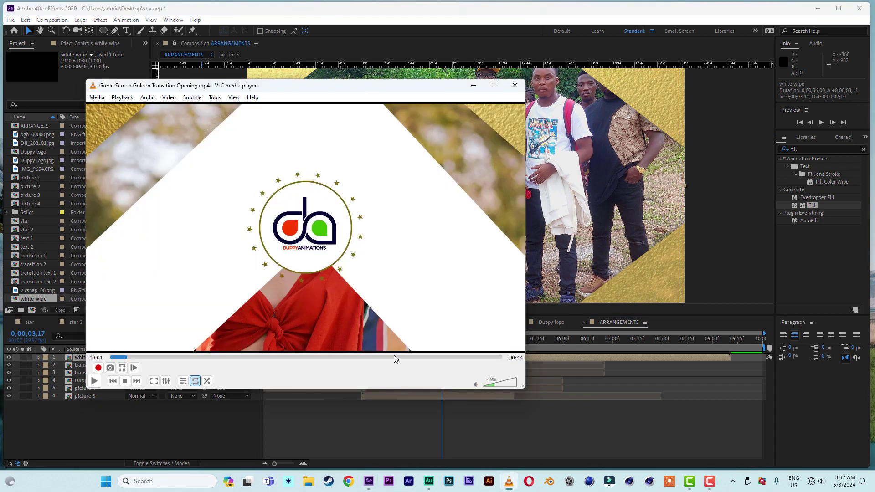
left_click_drag(122, 361, 131, 360)
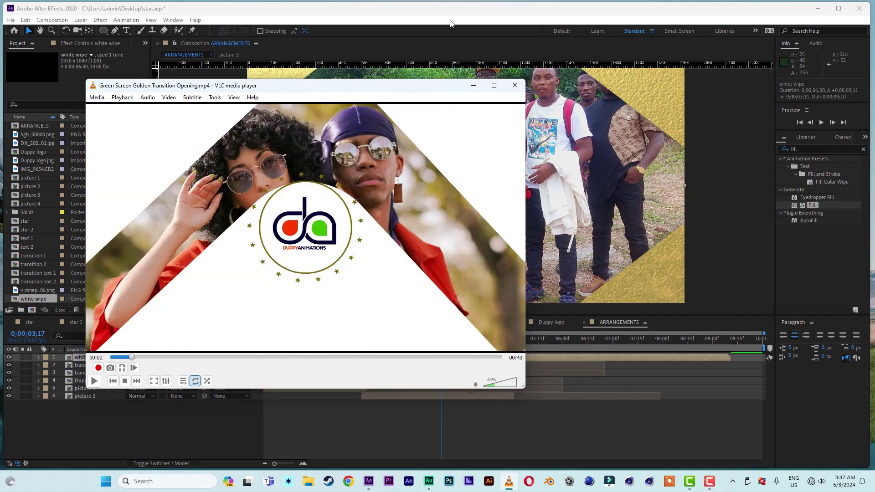
left_click(430, 20)
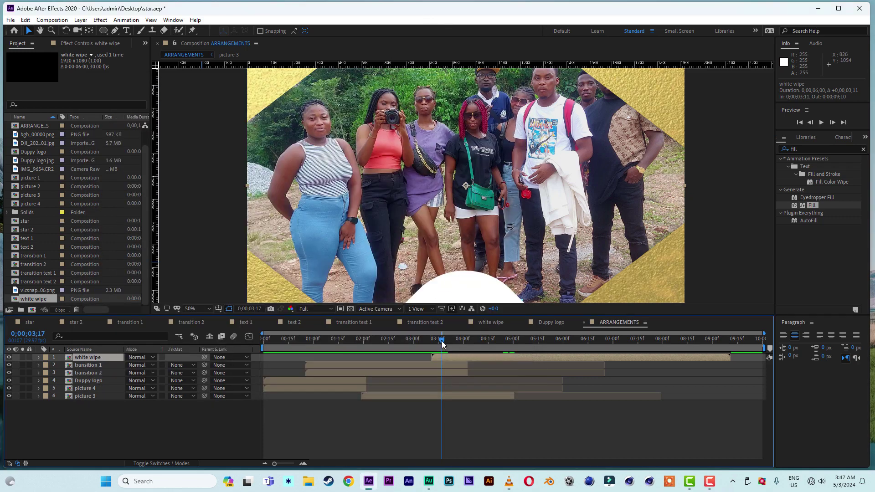
Shift the white wipe layer to start at 0;00;03;13 and preview it from 0;00;03;04.
left_click_drag(441, 344, 446, 359)
left_click(420, 341)
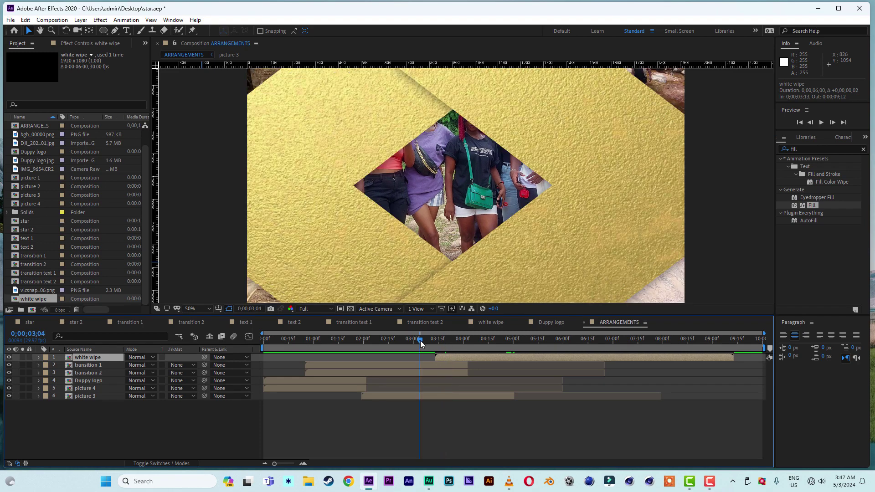
key("space")
key("space")
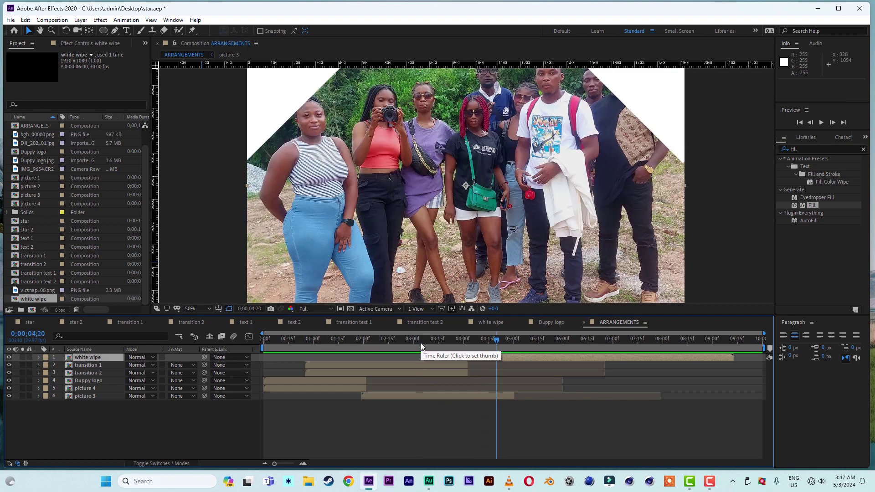
Play back the ARRANGEMENTS composition from the first frame and save the project.
left_click_drag(422, 342, 253, 348)
key("space")
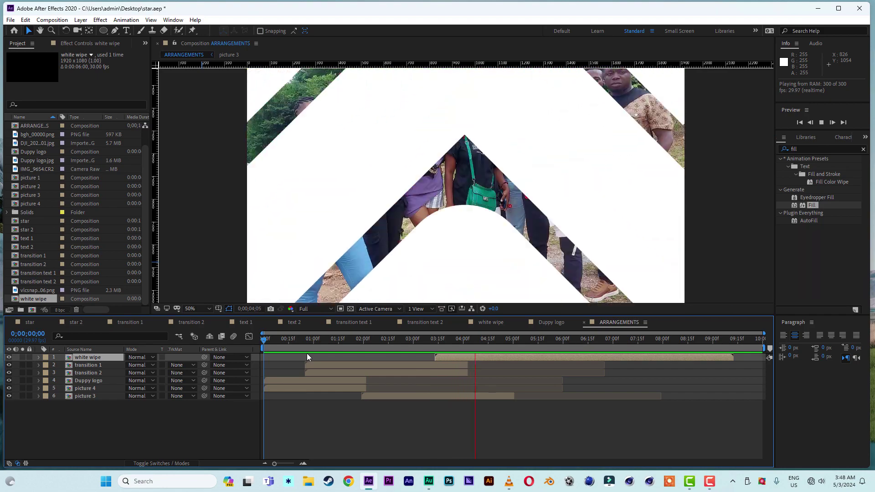
key("space")
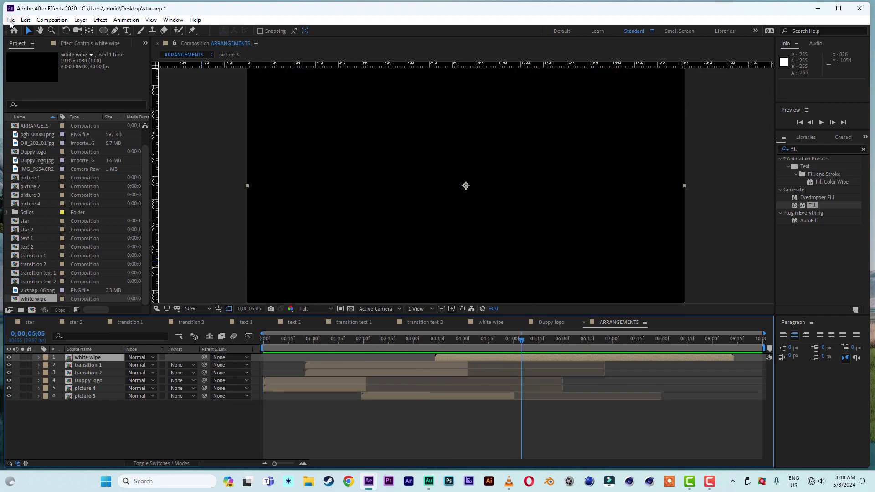
left_click(10, 20)
left_click(32, 106)
Compare the white wipe at 0;00;03;25 with the reference video in VLC, and return to After Effects.
left_click_drag(426, 346, 455, 350)
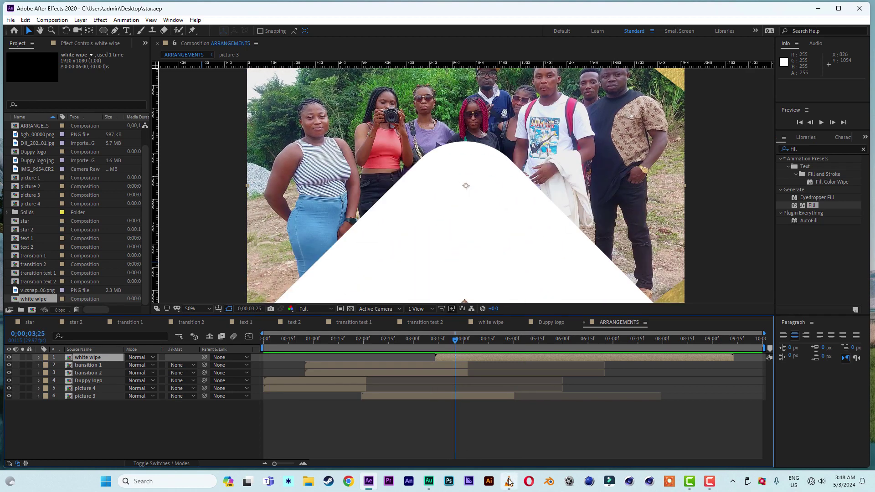
mouse_move(511, 484)
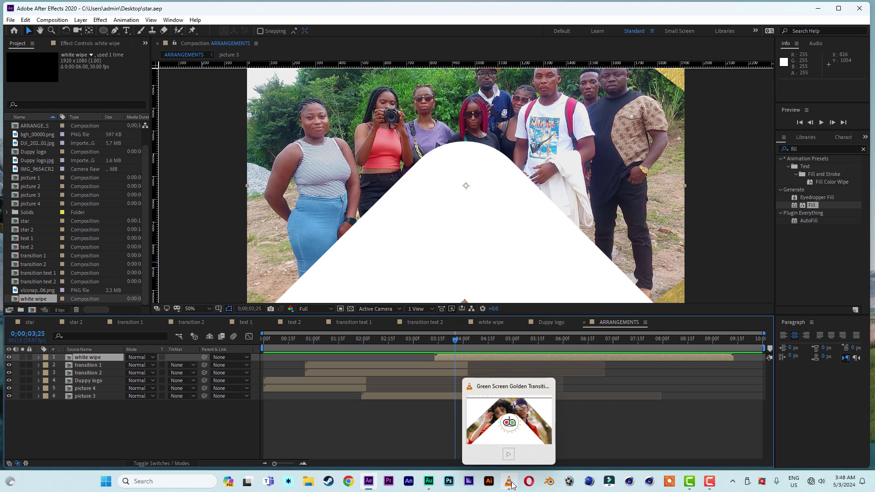
left_click(511, 484)
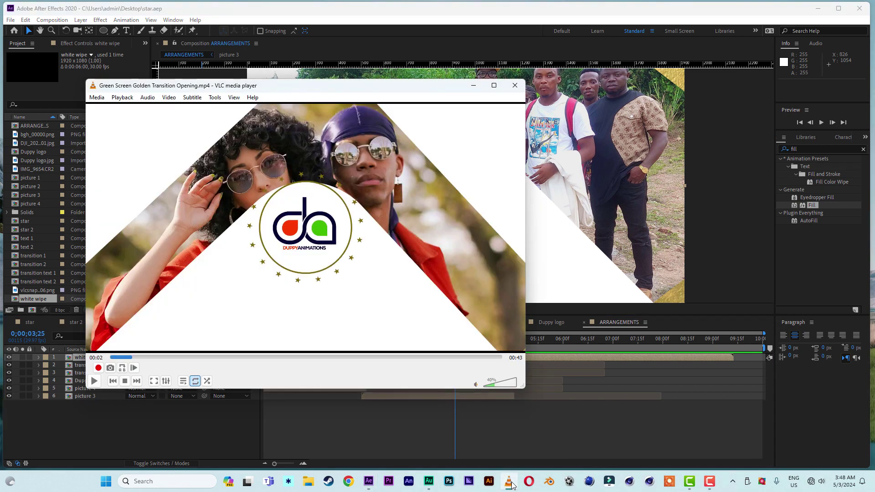
left_click(440, 28)
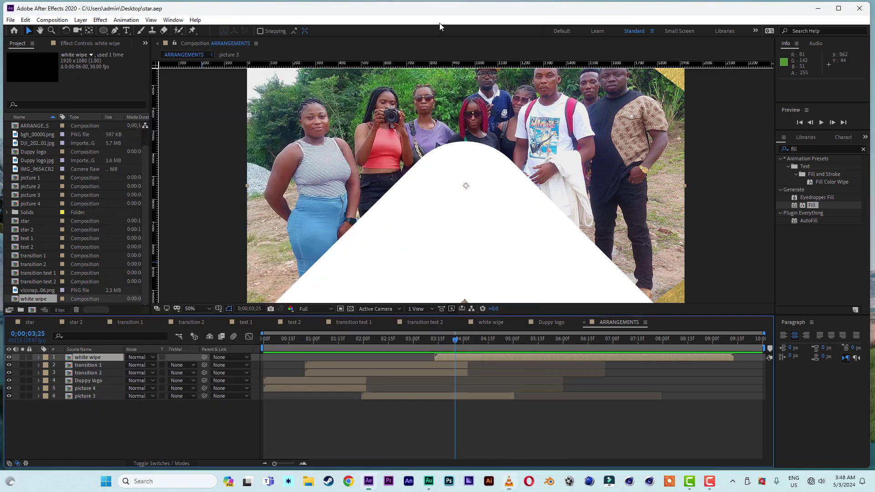
Duplicate the Duppy logo layer, place the copy above white wipe, and shift it to start at 0;00;03;13.
left_click(92, 380)
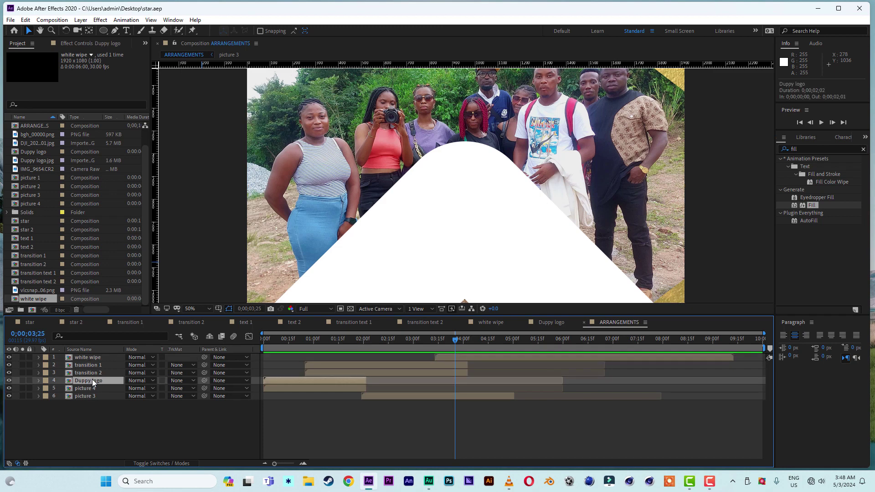
key("ctrl+d")
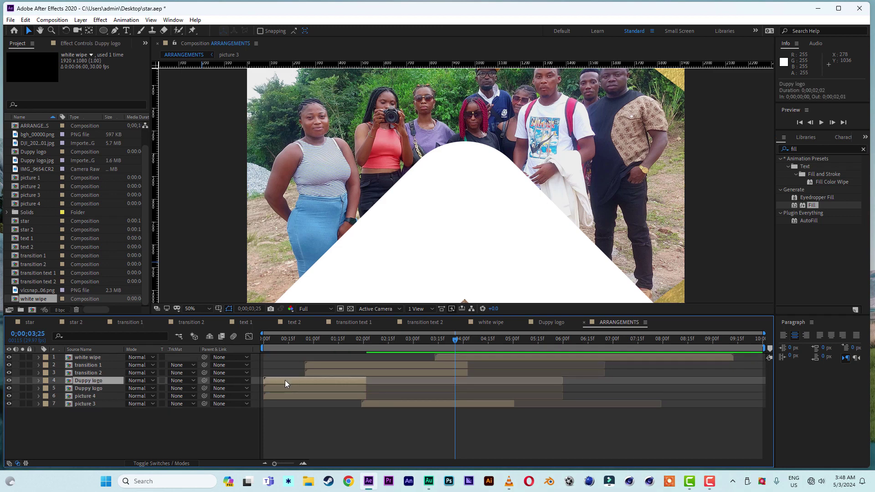
left_click_drag(286, 381, 446, 379)
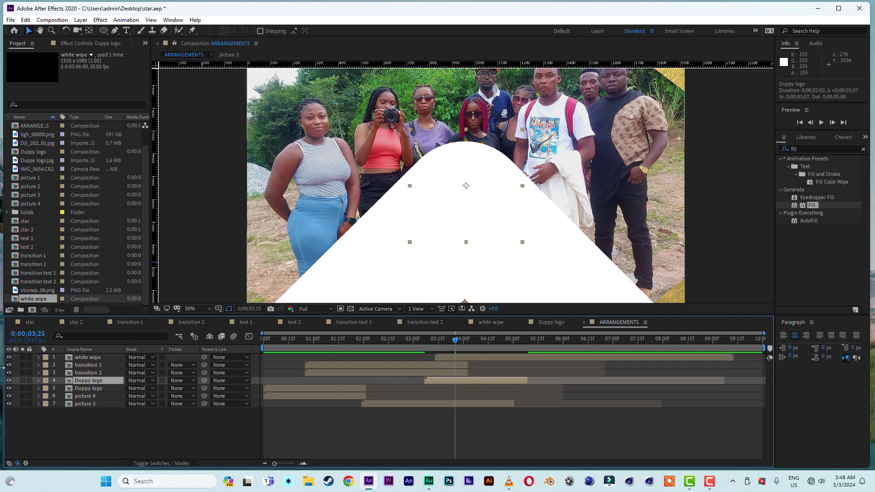
left_click_drag(96, 383, 93, 357)
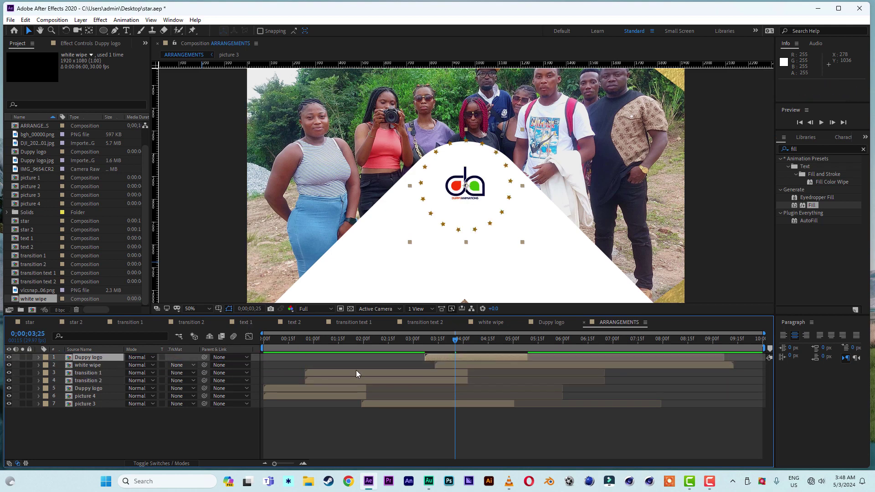
left_click_drag(437, 358, 448, 360)
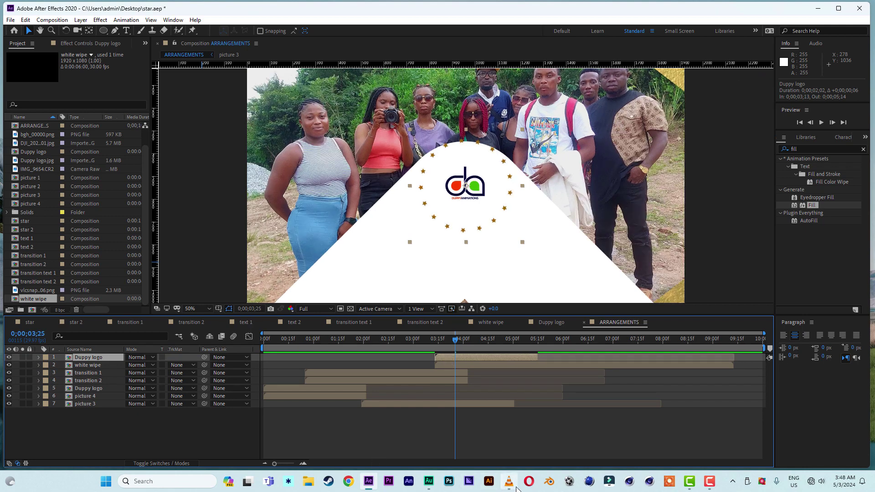
Examine the stars and logo around the white wipe in the VLC reference video, scrub it to the beginning, and return to After Effects.
left_click(509, 483)
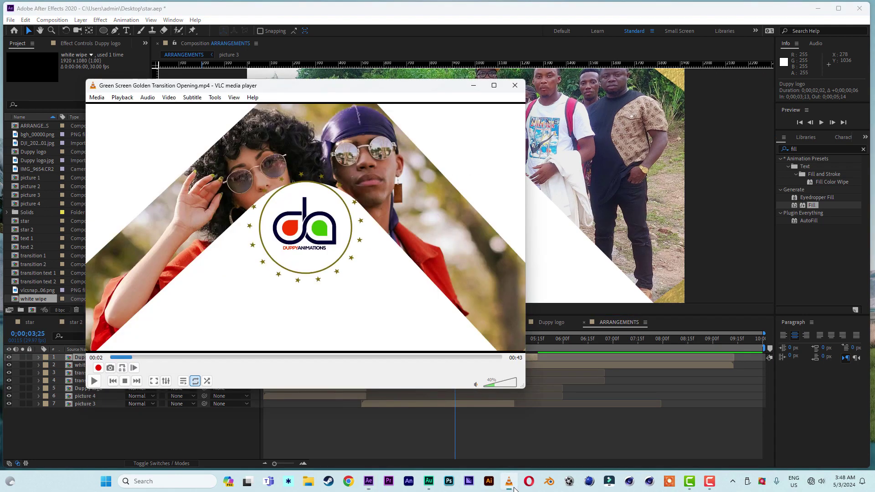
left_click(127, 358)
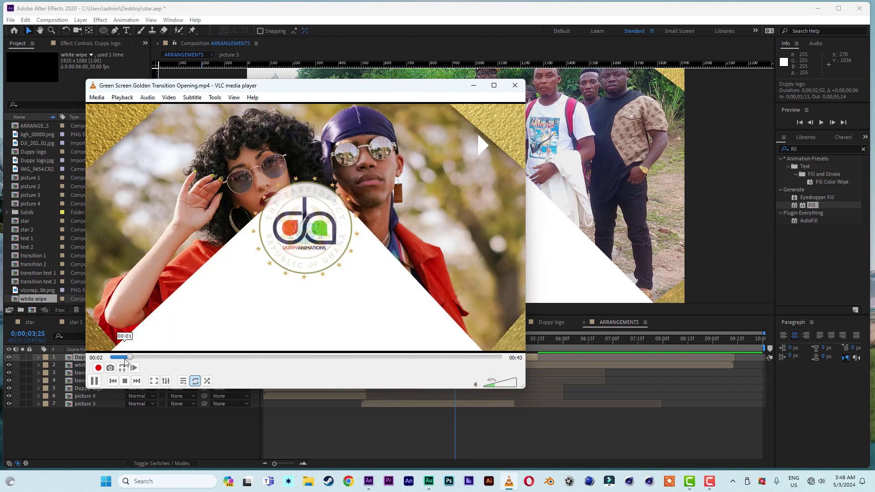
key("space")
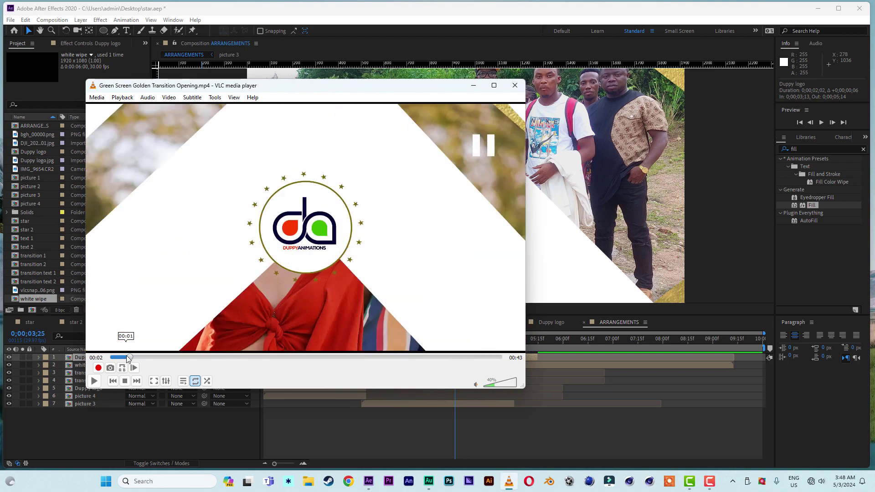
left_click(126, 358)
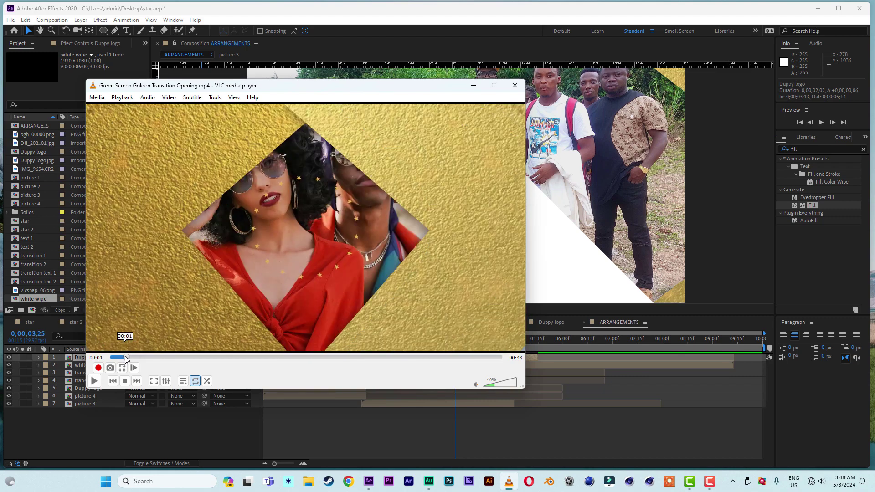
left_click_drag(126, 356, 111, 358)
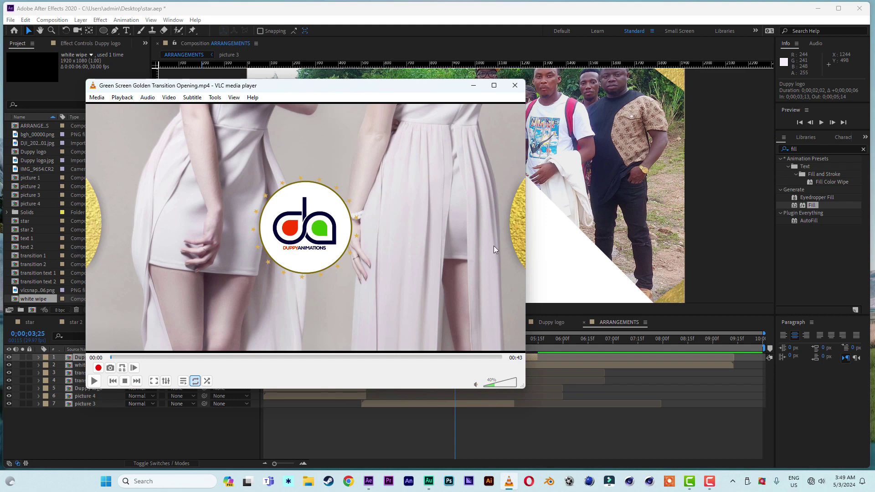
left_click(407, 28)
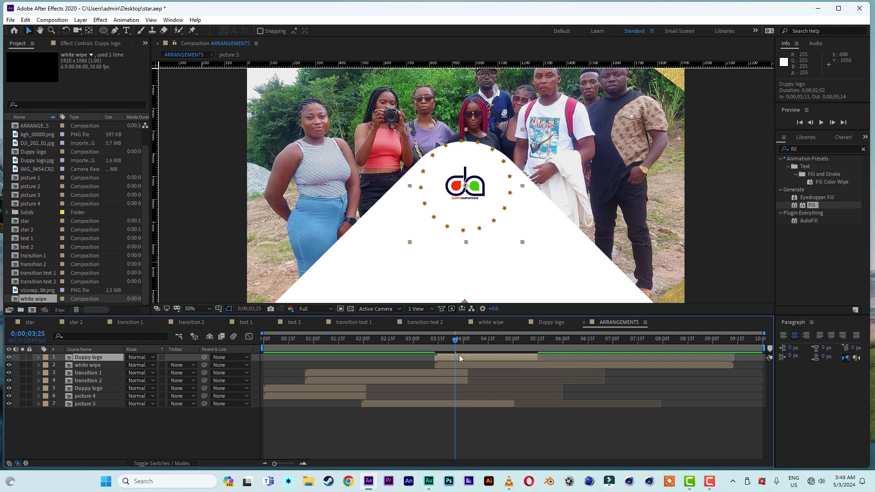
Hide the star layer inside the Duppy logo composition and return to ARRANGEMENTS.
double_click(443, 357)
left_click(11, 357)
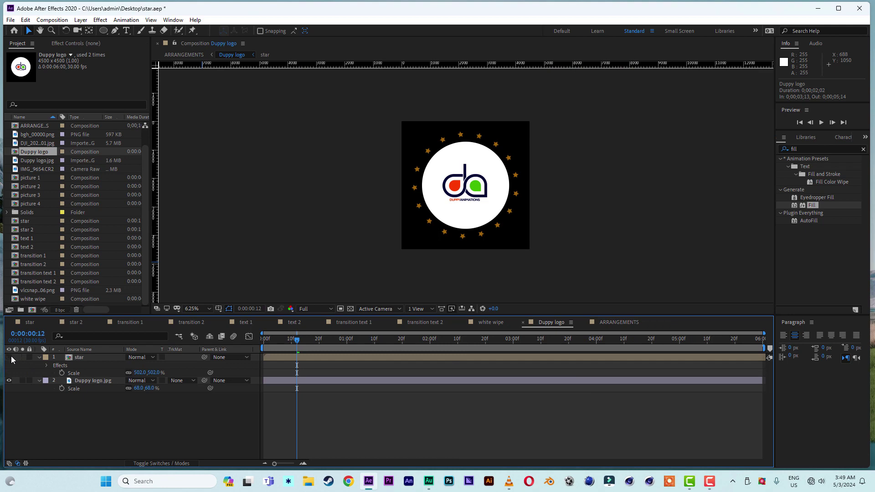
left_click(616, 327)
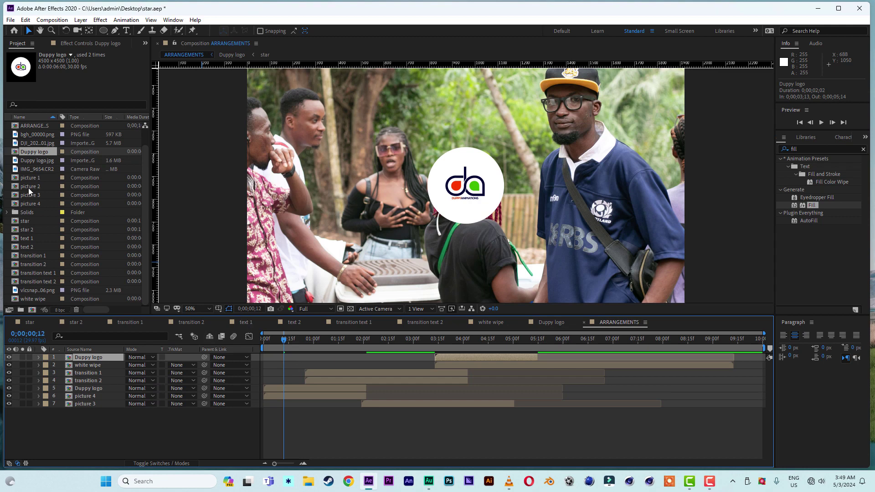
Add the star composition directly above the lower Duppy logo layer in ARRANGEMENTS and scale it to 54%.
left_click(26, 229)
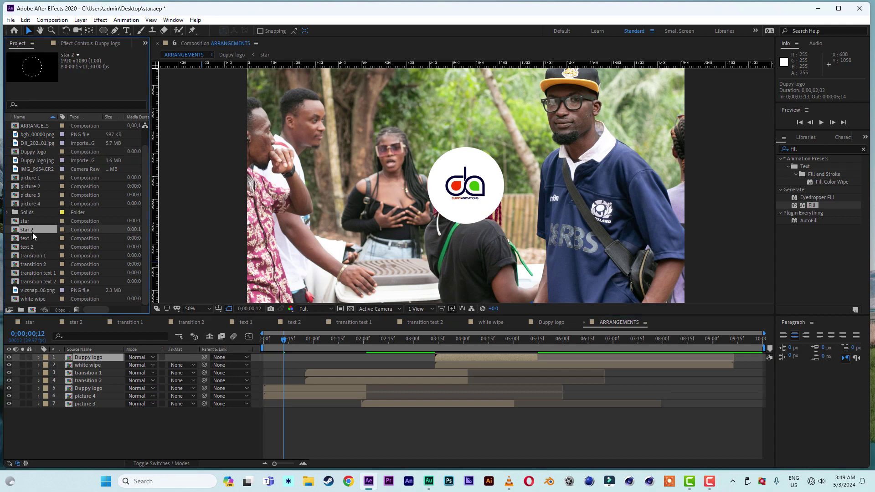
left_click_drag(24, 221, 56, 383)
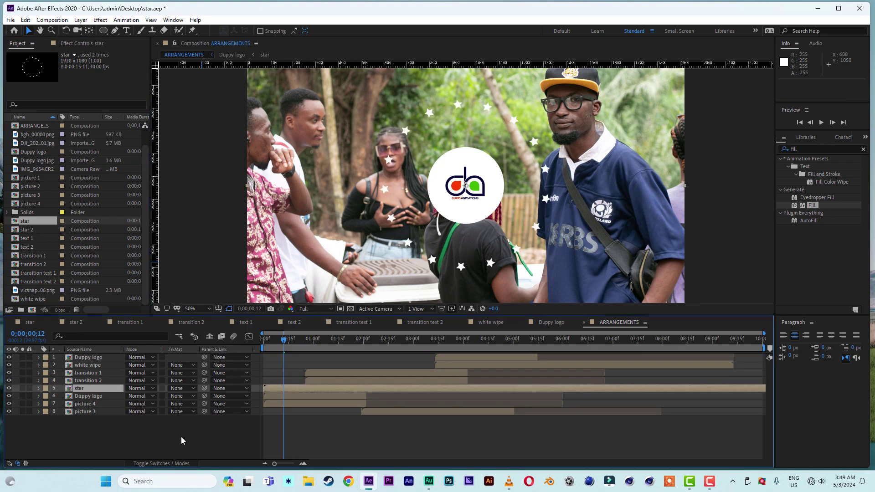
key("s")
mouse_move(140, 396)
left_mouse_down()
mouse_move(122, 395)
mouse_move(135, 396)
left_mouse_up()
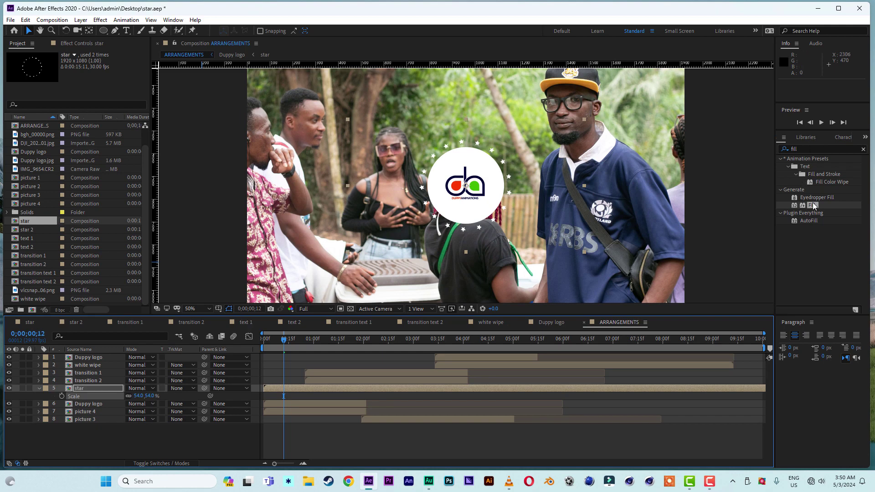
Apply the Fill effect to the star layer with the golden-brown colour 975C07, and collapse the layer's properties.
double_click(813, 205)
left_click(92, 85)
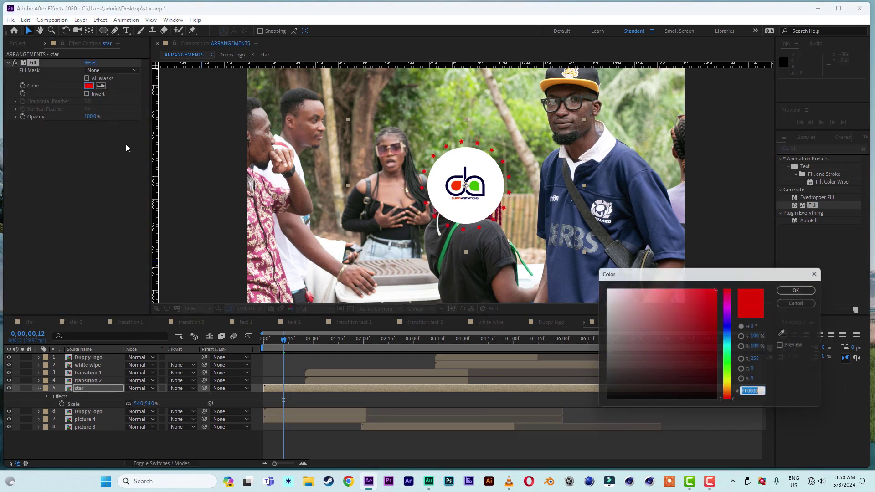
left_click(729, 392)
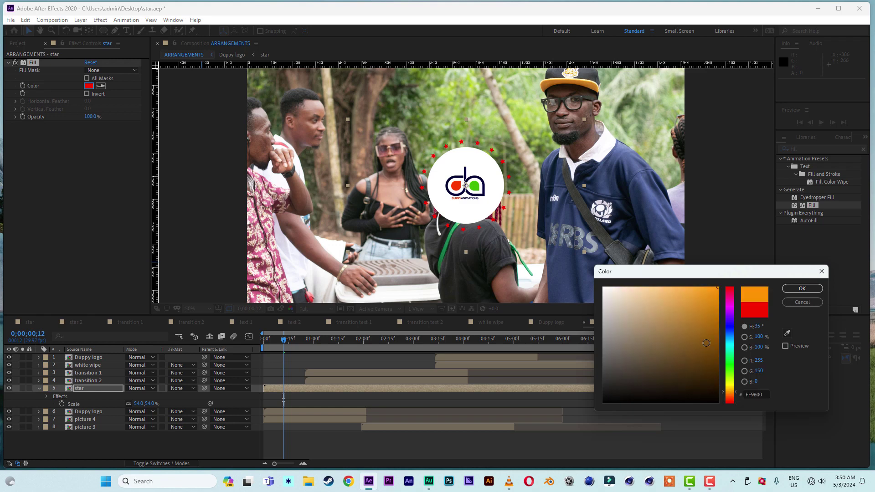
left_click(714, 337)
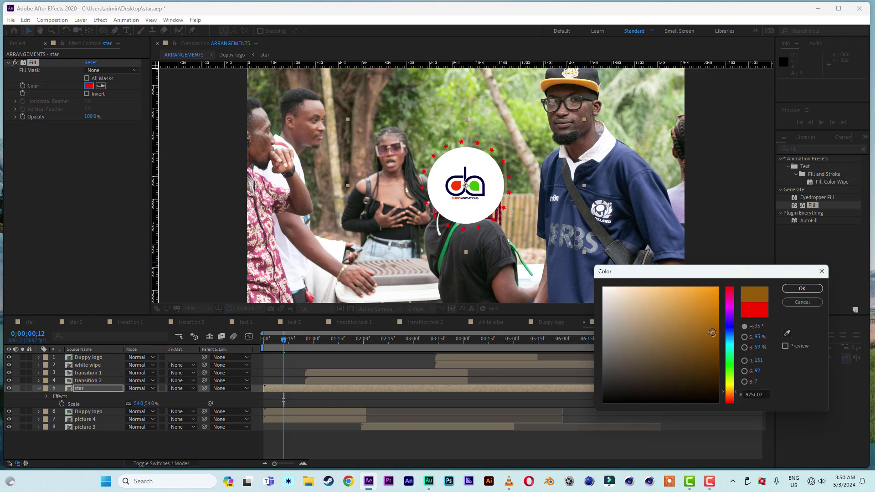
left_click(802, 288)
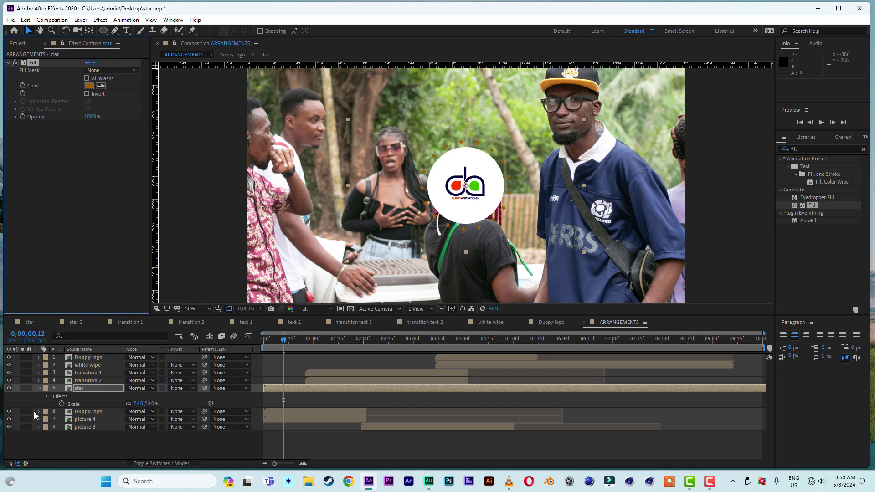
left_click(39, 389)
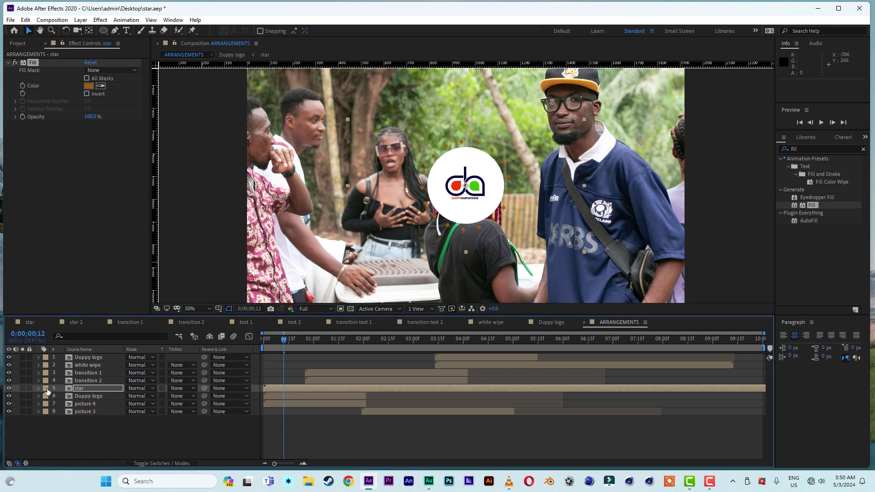
Duplicate the star layer, place the copy above the upper Duppy logo, and shift it to start together with white wipe.
left_click(85, 390)
key("ctrl+d")
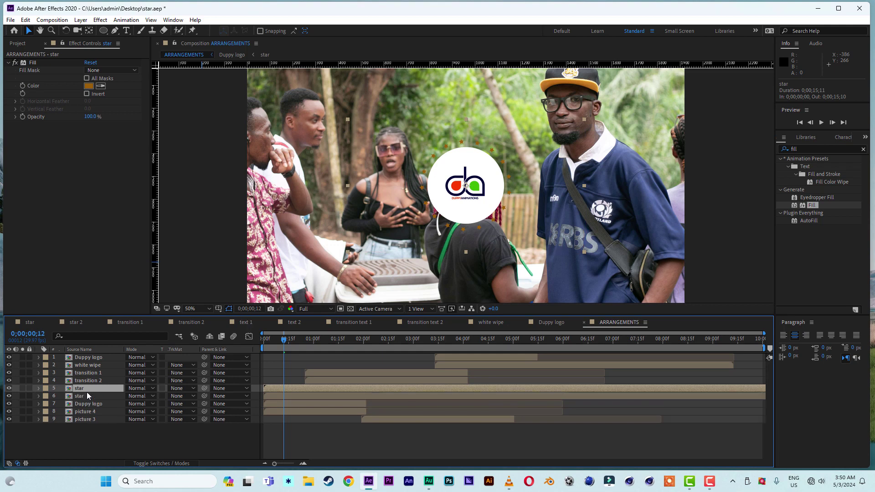
left_click_drag(80, 390, 85, 360)
left_click_drag(288, 359, 428, 358)
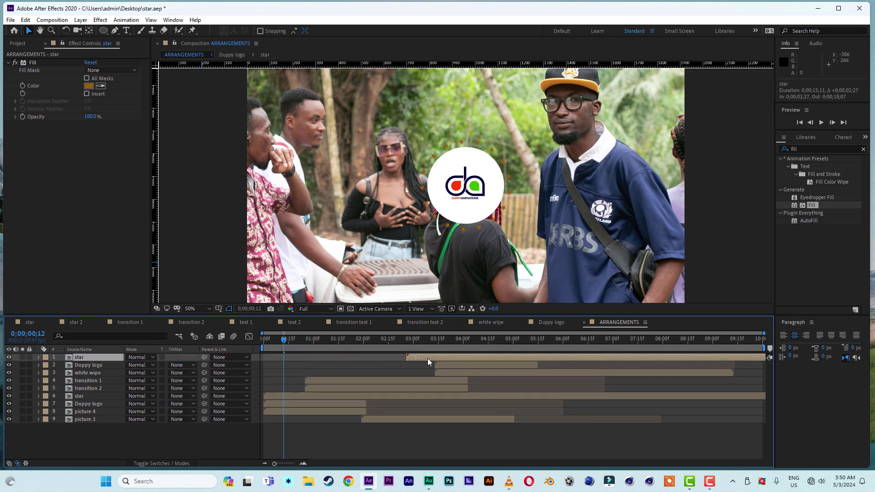
Trim the star layer below transition 2 to end at 0;00;02;00, with its start at 0;00;00;00.
left_click(343, 395)
left_click(365, 340)
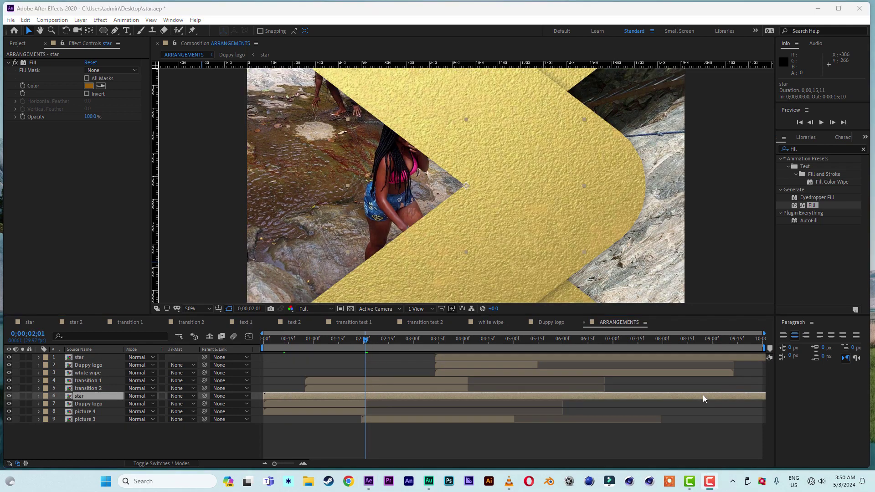
left_click_drag(702, 394, 616, 404)
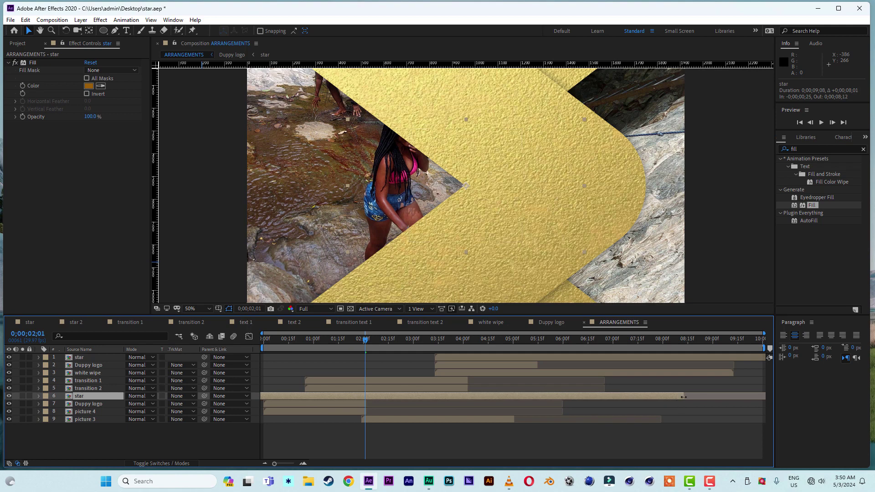
left_click_drag(674, 396, 348, 400)
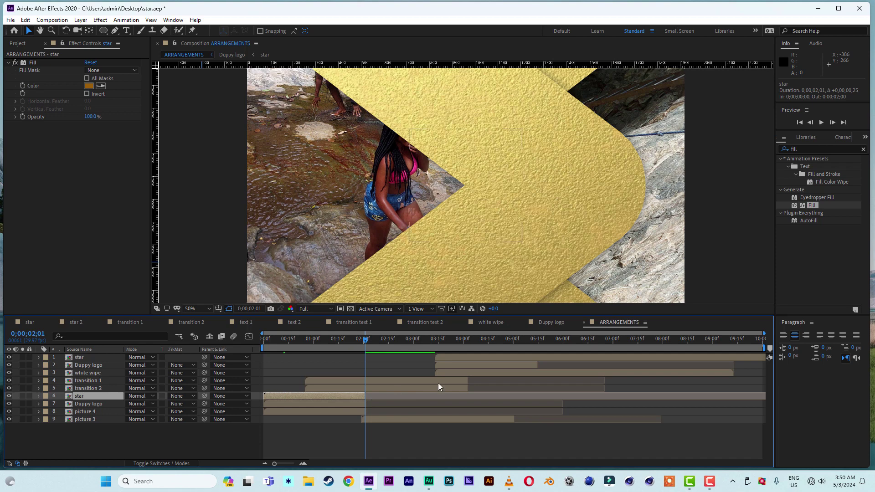
Delete the untrimmed star copy at the top of the layer stack.
left_click(437, 339)
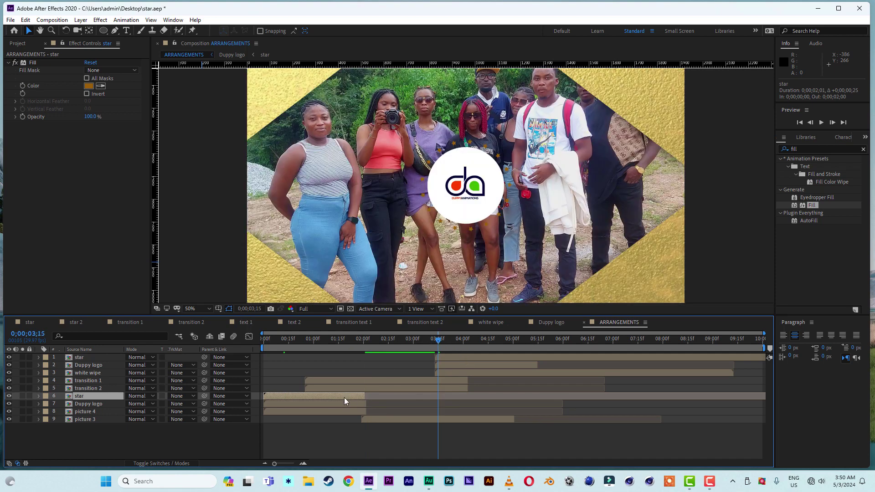
left_click(488, 358)
key("Delete")
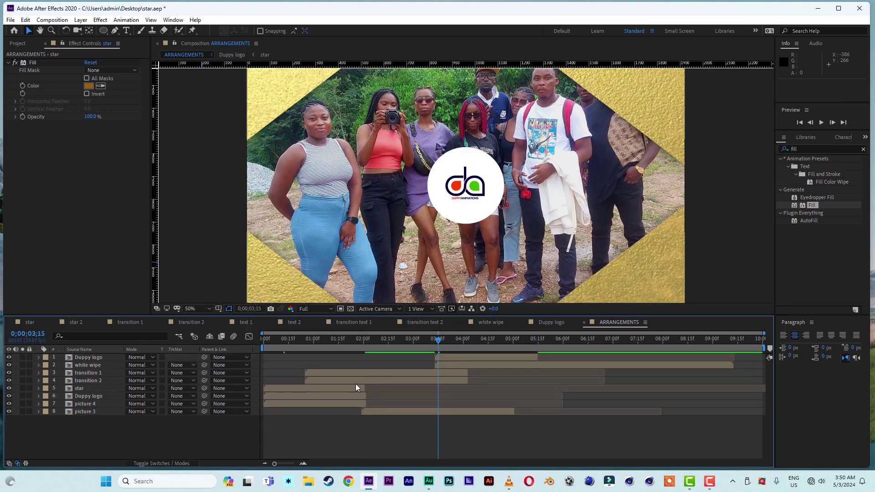
Duplicate the trimmed star layer, place the copy above all layers, start it with white wipe, and extend its end slightly past the Duppy logo's.
left_click(347, 387)
key("ctrl+d")
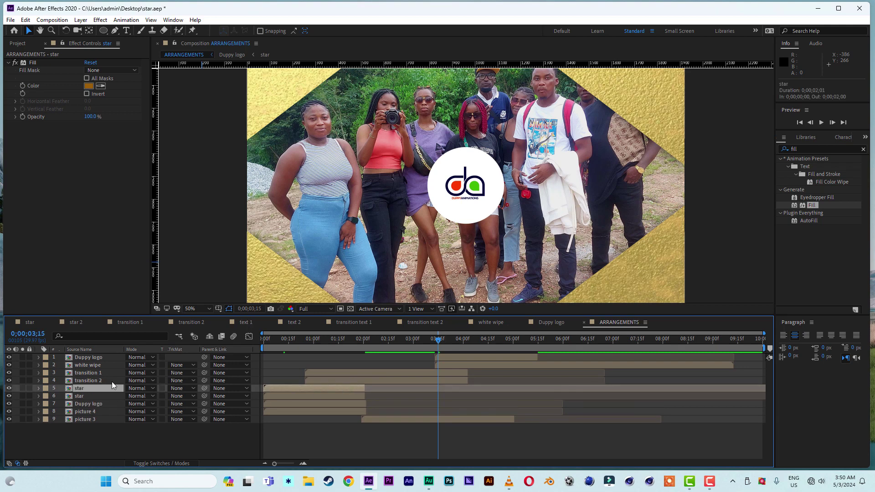
left_click_drag(87, 388, 87, 354)
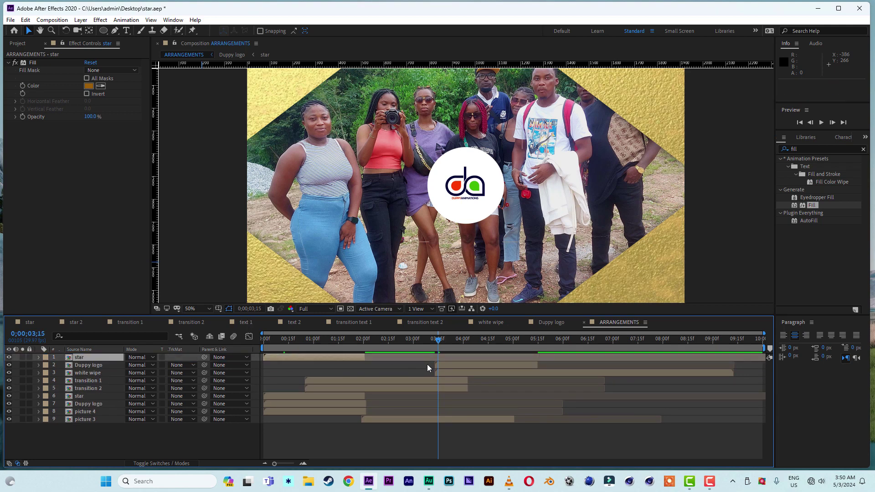
left_click_drag(307, 358, 478, 362)
left_click_drag(535, 360, 538, 360)
Preview the ARRANGEMENTS composition from the first frame and save the project.
key("space")
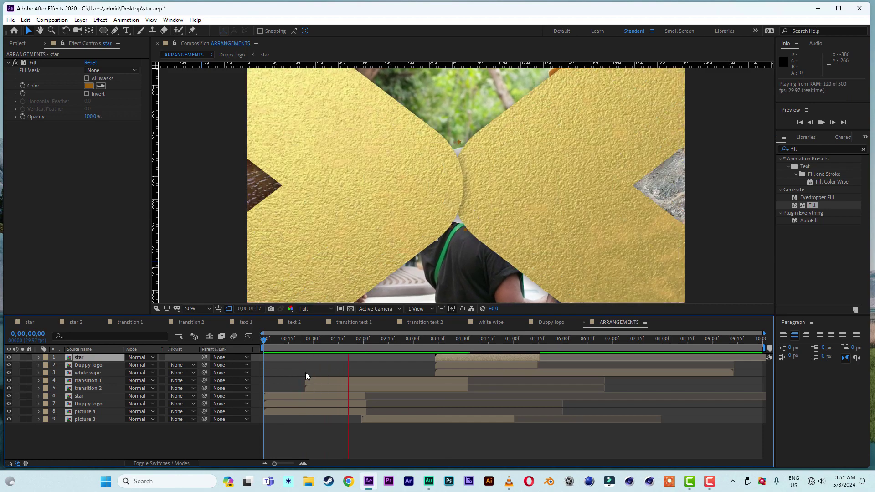
key("space")
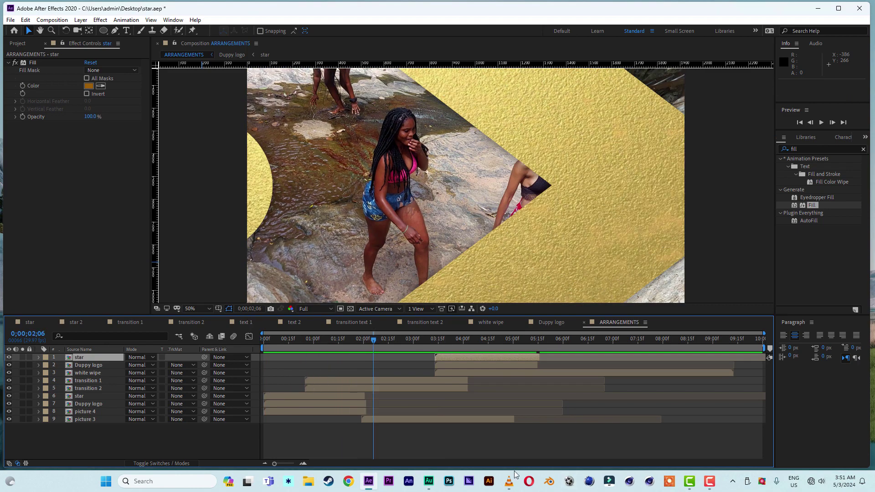
left_click(9, 21)
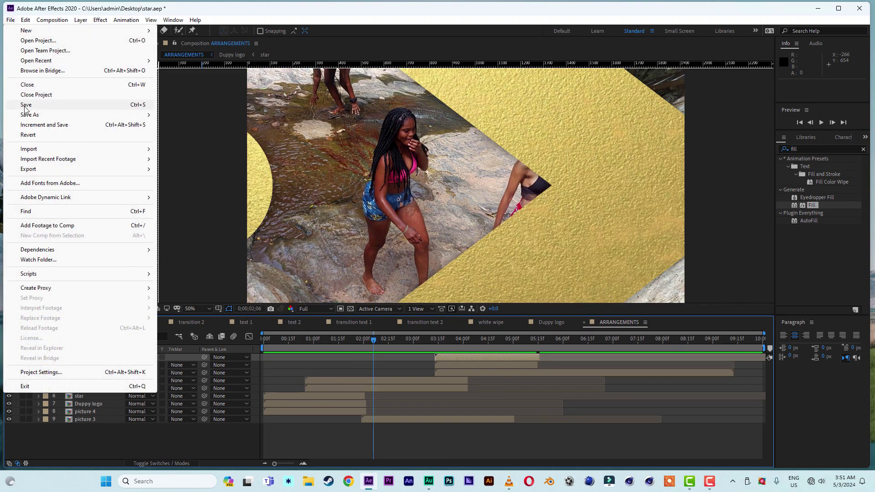
left_click(25, 106)
Review the stars and golden transition between 00:00 and 00:02 of the VLC reference video, and return to After Effects.
left_click(514, 482)
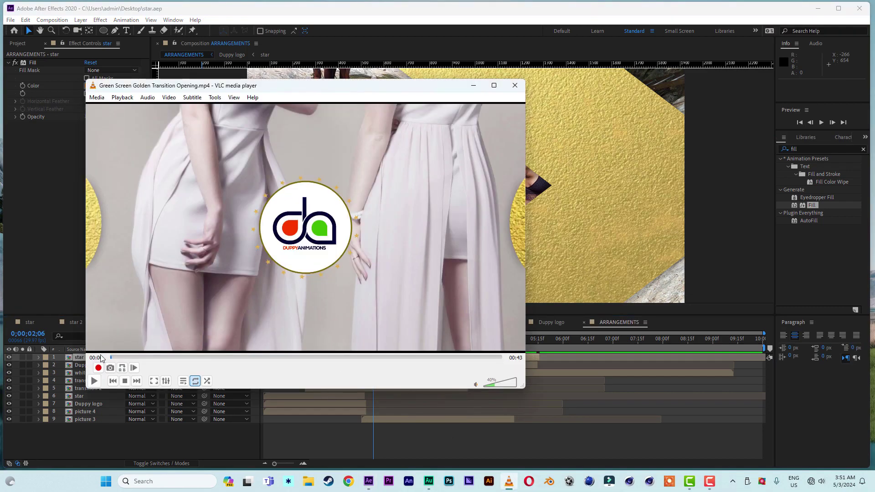
key("space")
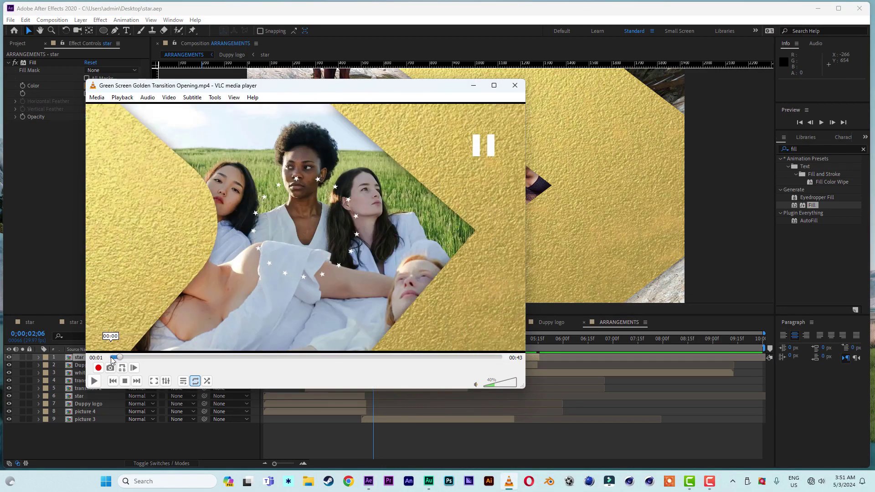
left_click_drag(117, 359, 131, 361)
left_click(522, 11)
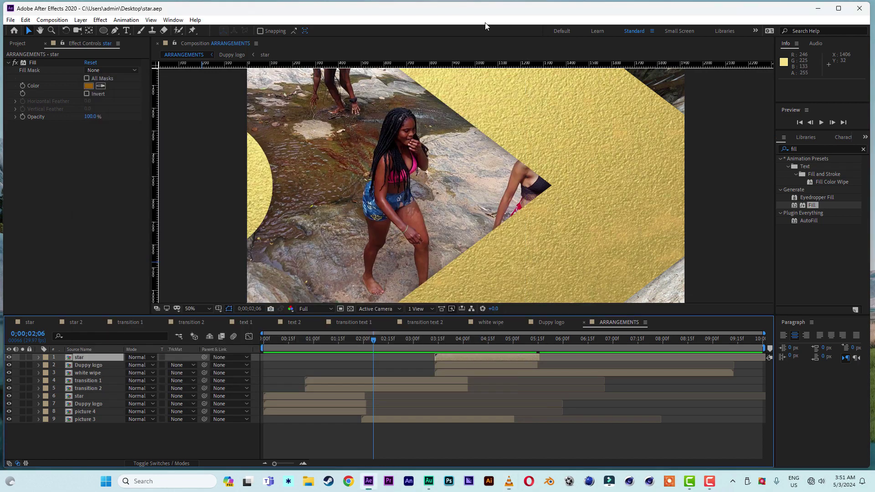
left_click(508, 481)
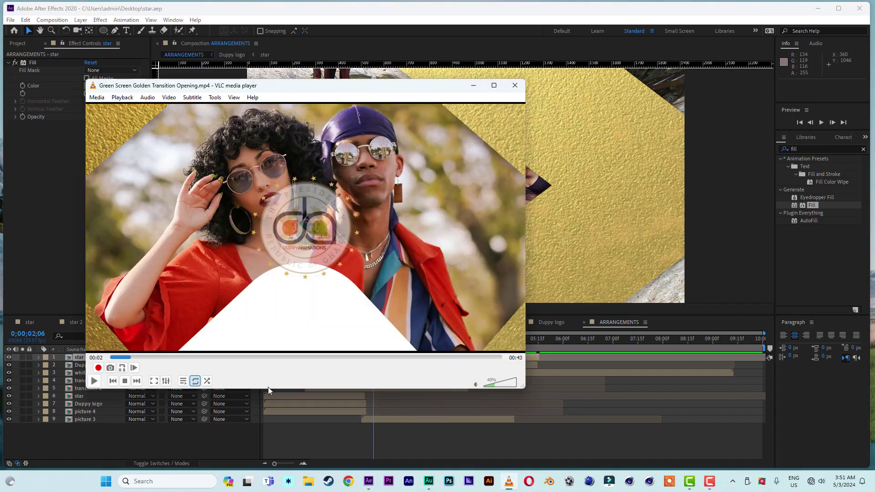
left_click_drag(126, 357, 117, 358)
left_click(518, 10)
Compare the transition at 0;00;01;22 in ARRANGEMENTS with the reference video in VLC at about 00:01, and return to After Effects.
left_click_drag(289, 341, 349, 348)
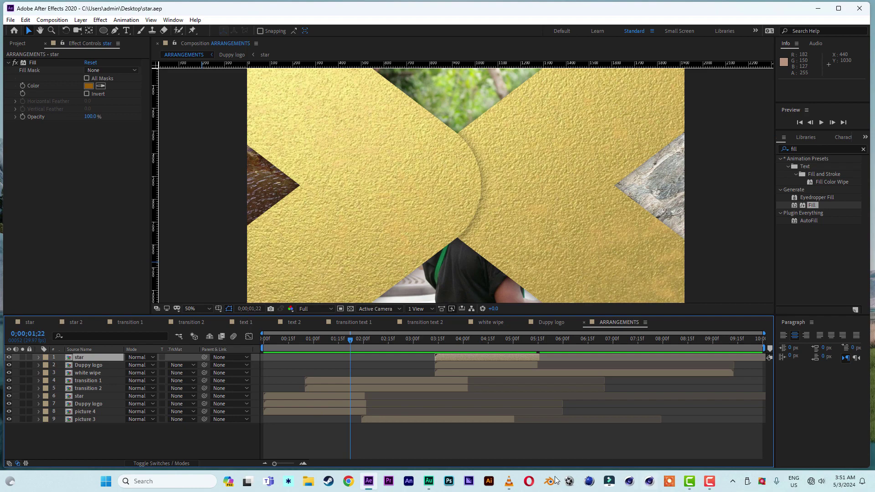
left_click(509, 481)
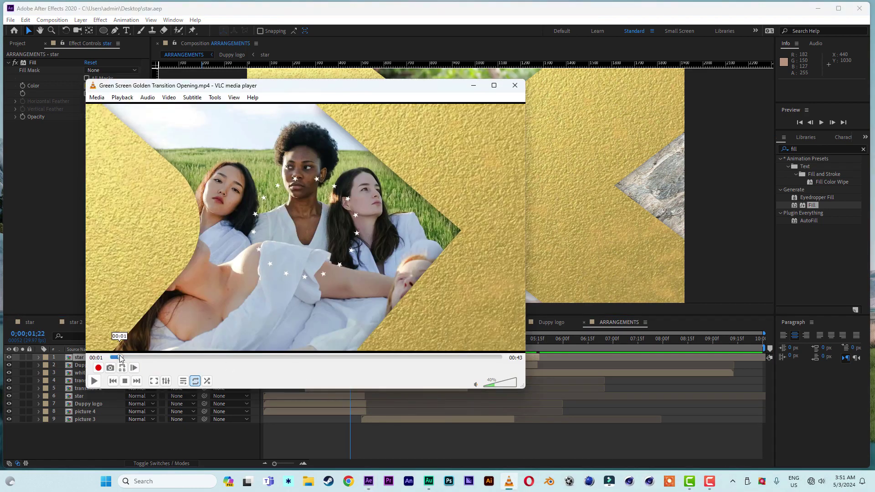
left_click_drag(120, 357, 119, 357)
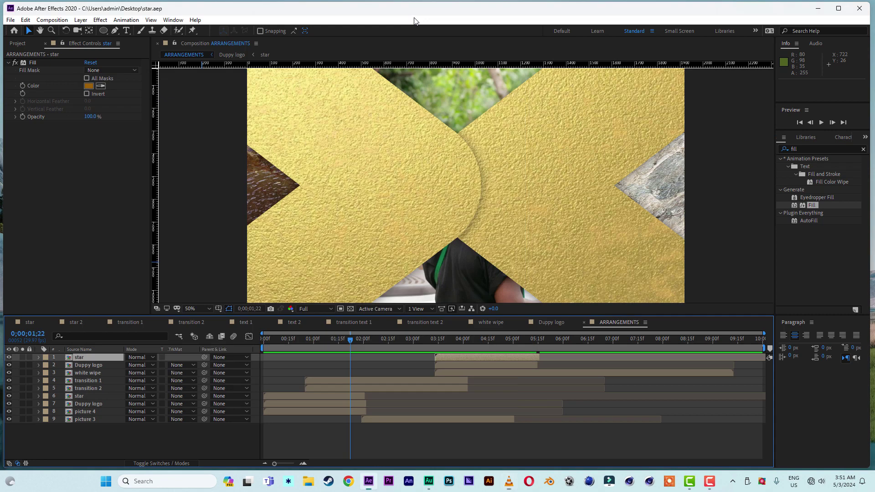
Move the early star and Duppy logo layers together above the transition 1 layer in the ARRANGEMENTS layer stack.
left_click(288, 397)
left_click(92, 403)
left_click(85, 397, "ctrl")
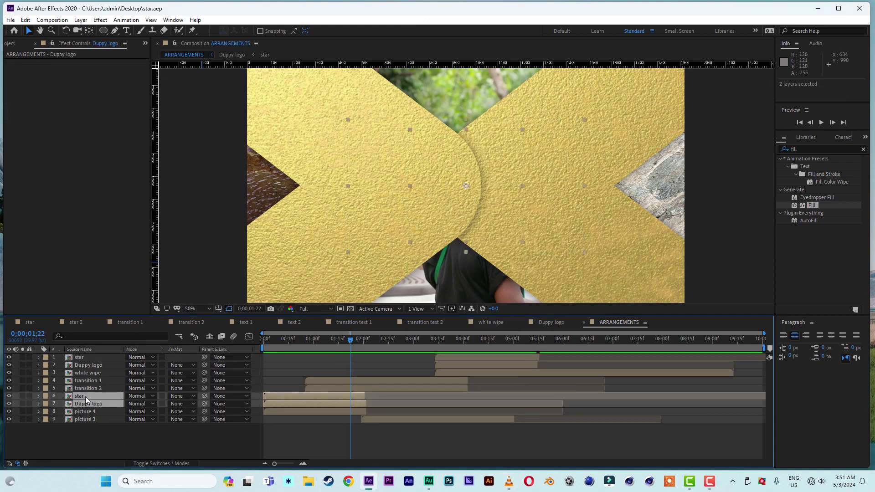
left_click_drag(86, 399, 89, 384)
Keyframe the early Duppy logo layer's opacity from 100% at 0;00;01;23 to 0% at 0;00;01;29.
left_click_drag(285, 338, 352, 351)
left_click(362, 367)
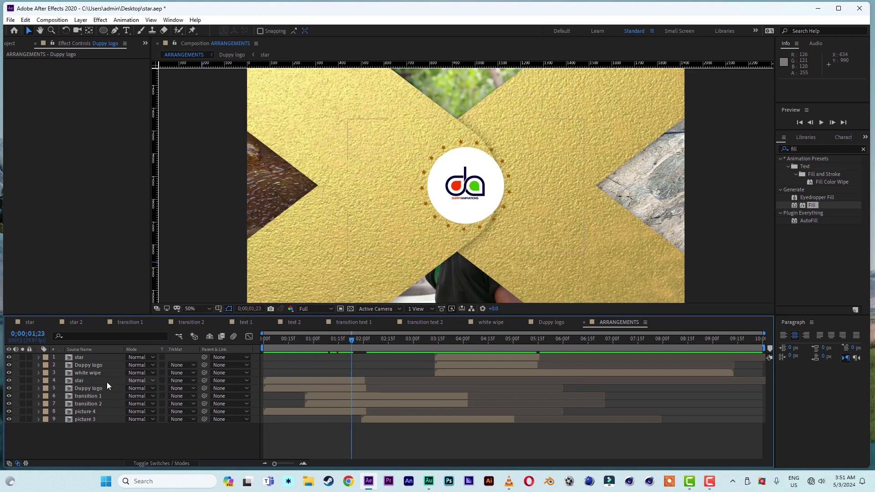
left_click(89, 388)
key("t")
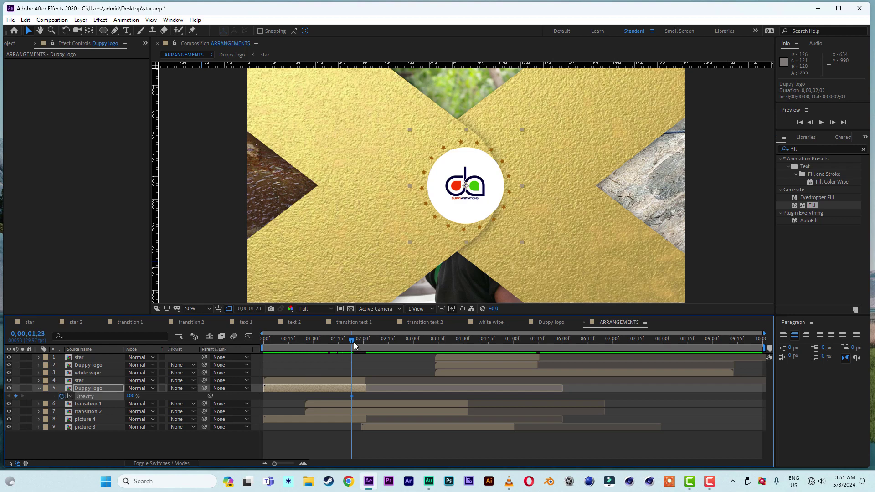
left_click_drag(354, 342, 362, 344)
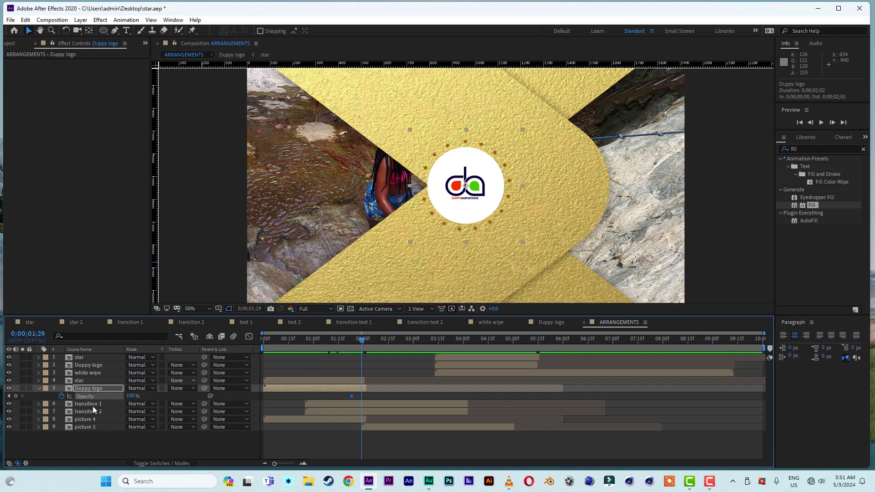
left_click_drag(111, 397, 78, 396)
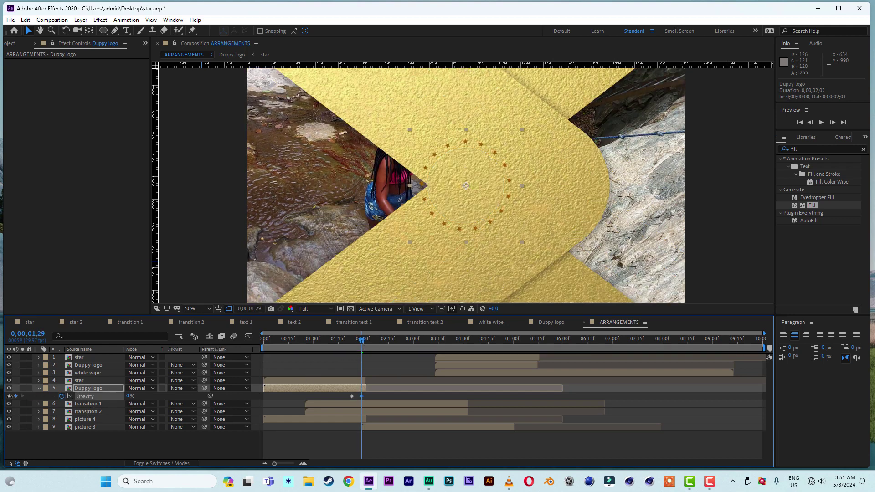
Keyframe the early star layer's Fill color from its brown at 0;00;01;22 to white (FFFFFF) at 0;00;01;25, then preview the composition.
left_click(337, 382)
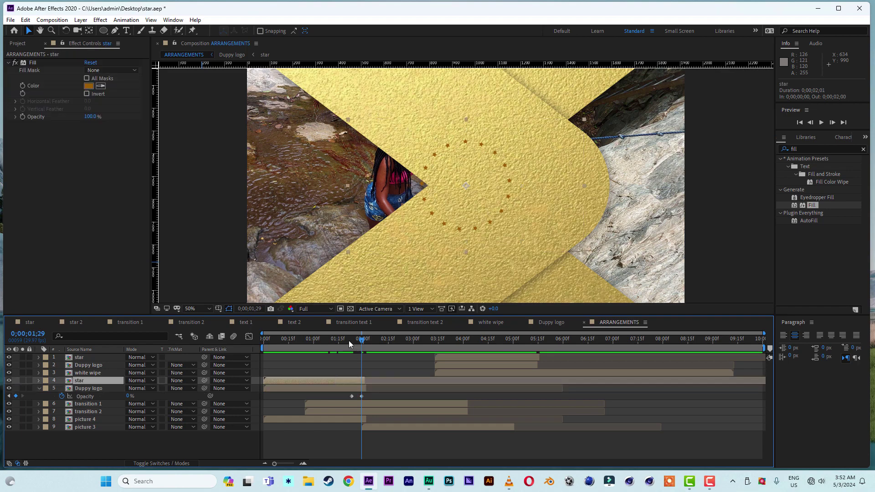
mouse_move(349, 340)
left_mouse_down()
mouse_move(321, 340)
mouse_move(350, 346)
left_mouse_up()
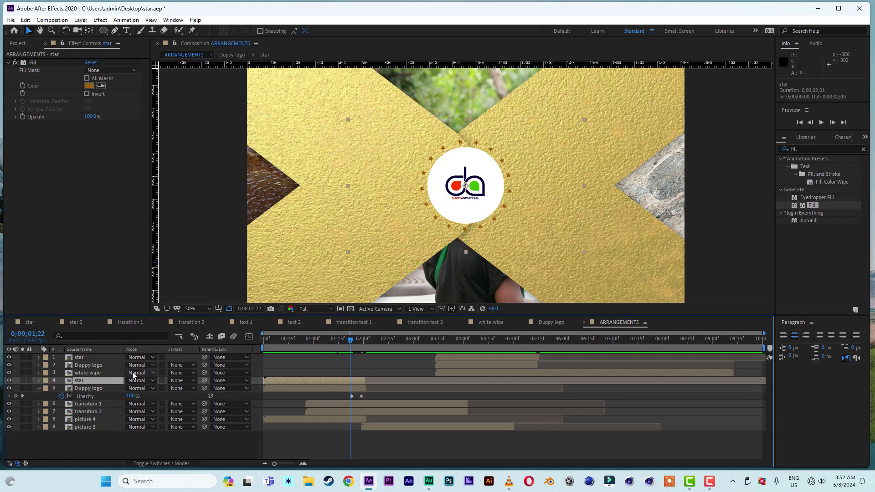
key("e")
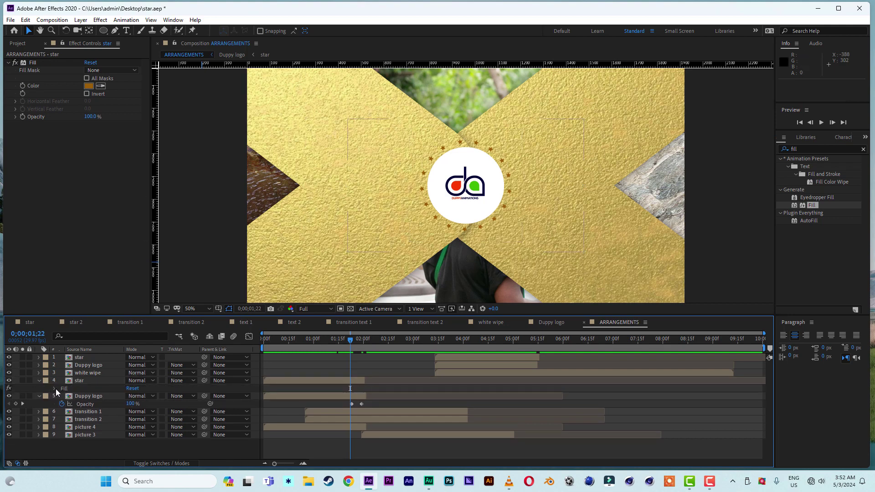
left_click(55, 388)
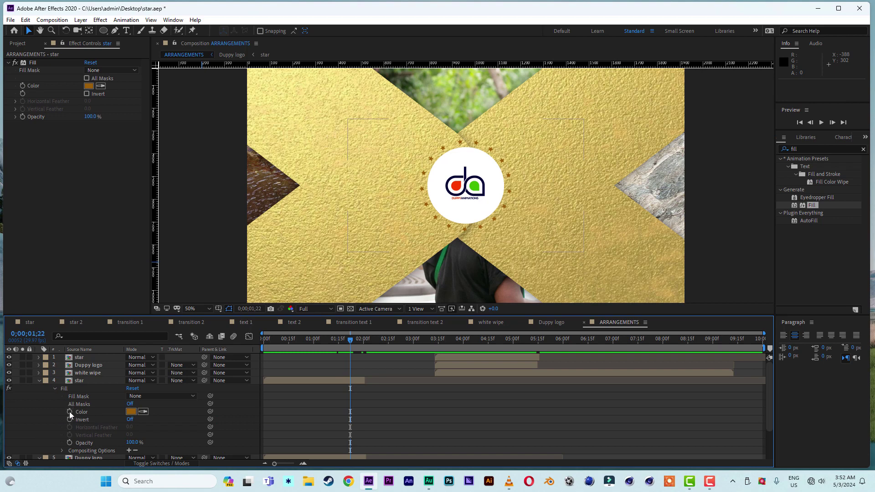
left_click(69, 412)
left_click_drag(350, 344, 356, 346)
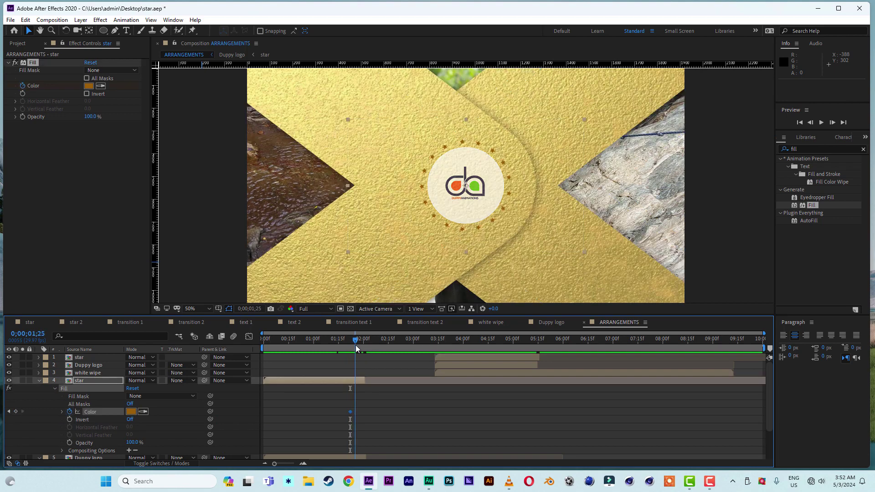
left_click(130, 412)
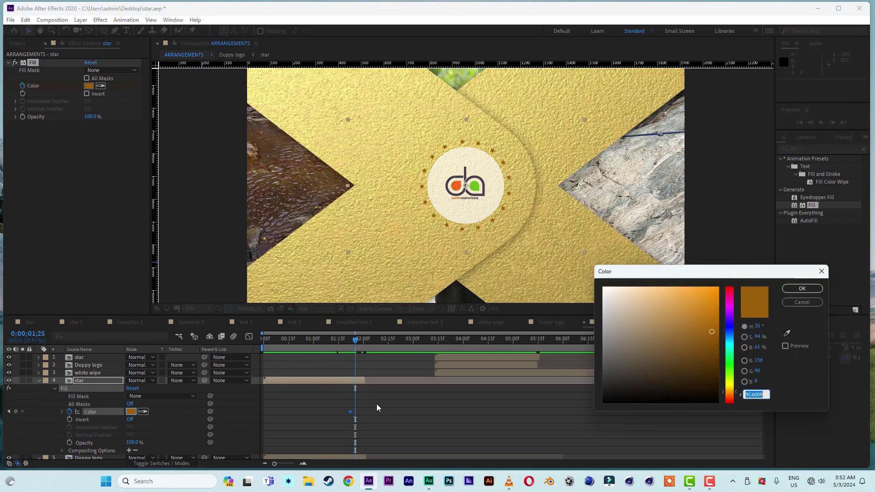
left_click_drag(644, 295, 570, 266)
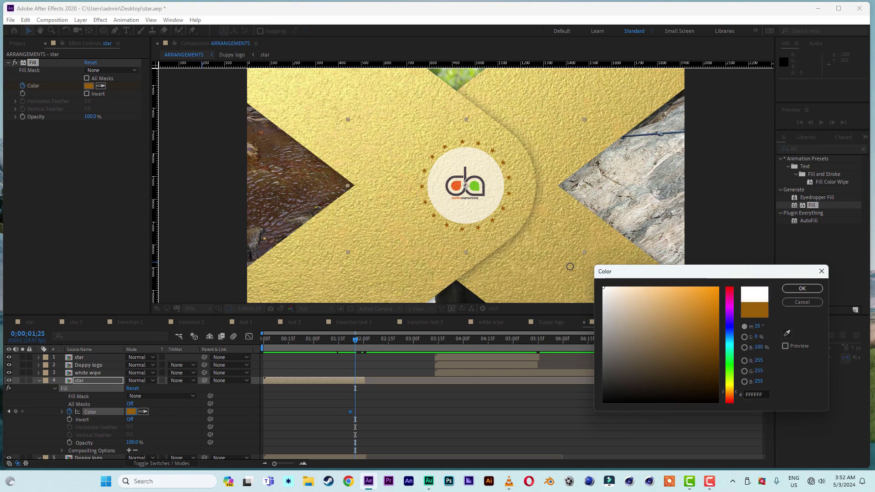
left_click(796, 289)
key("space")
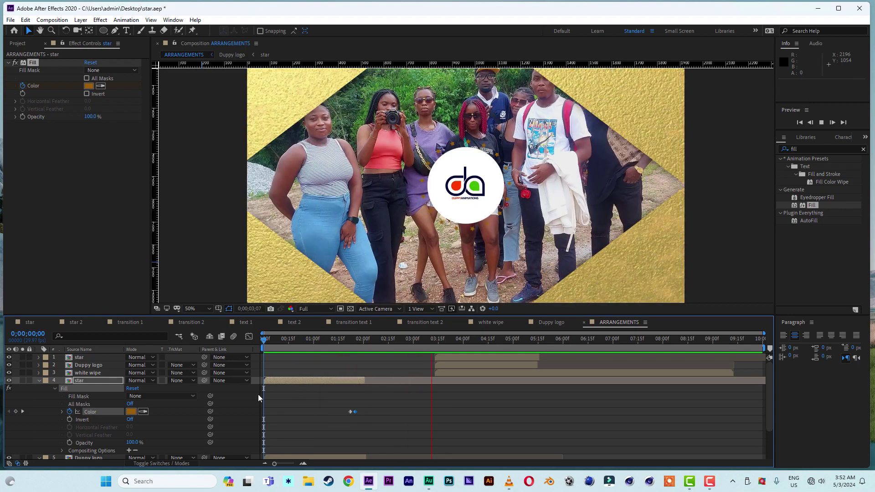
key("space")
left_click(38, 380)
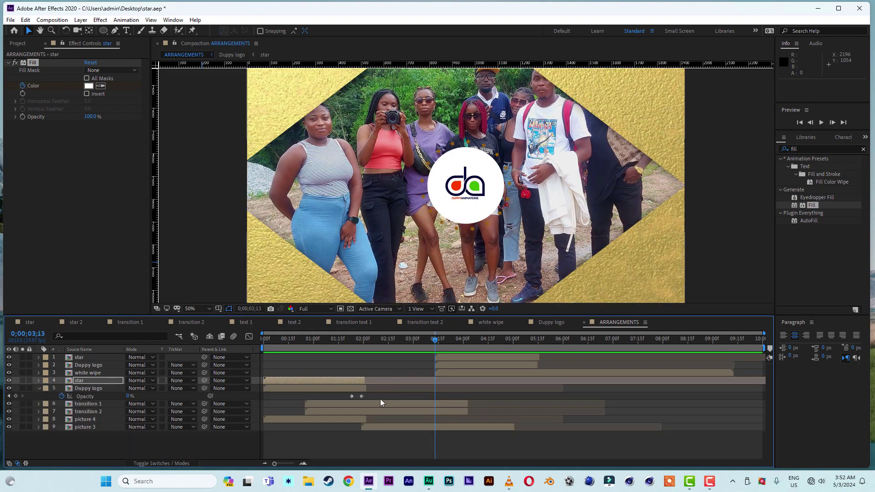
Extend the early star layer's end to about 0;00;03;20 and preview it up to the start of the white wipe.
left_click(367, 382)
left_click_drag(366, 382, 450, 392)
key("space")
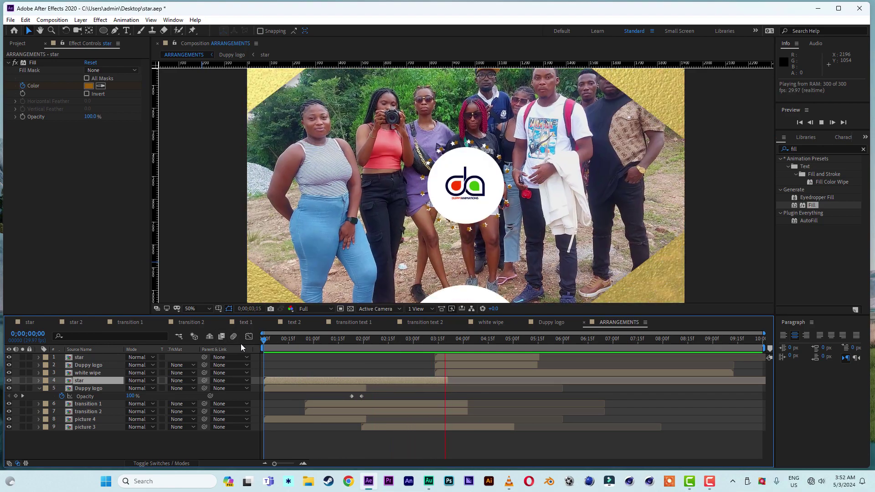
key("space")
mouse_move(436, 340)
left_mouse_down()
mouse_move(365, 341)
mouse_move(460, 346)
mouse_move(447, 346)
left_mouse_up()
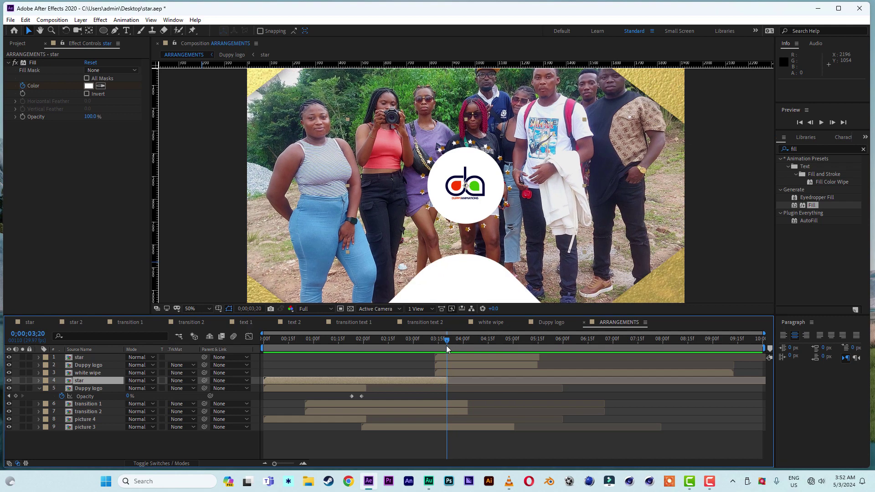
Hide the topmost star layer and preview the white wipe section up to 0;00;03;27.
left_click(453, 358)
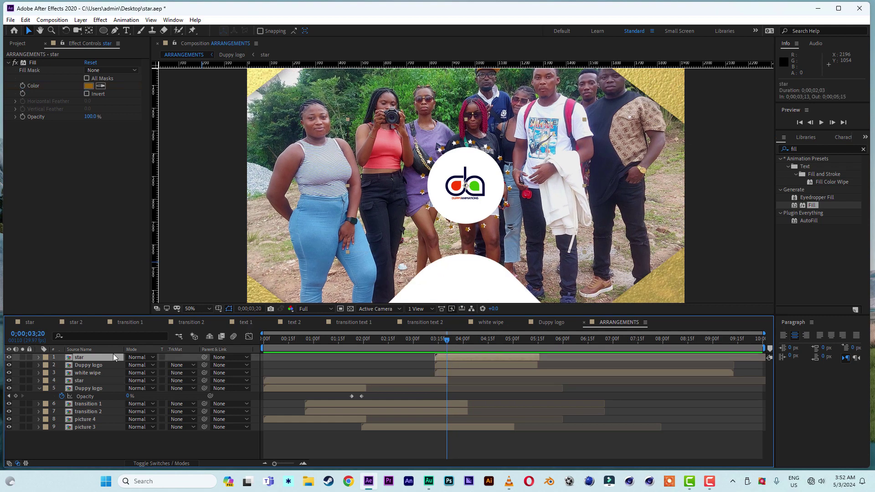
left_click(8, 358)
left_click_drag(405, 337, 357, 338)
key("space")
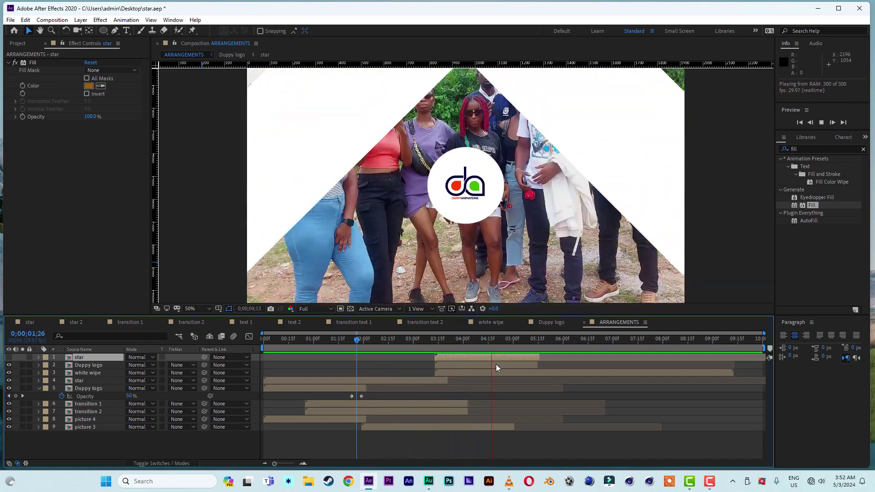
left_click_drag(432, 341, 457, 344)
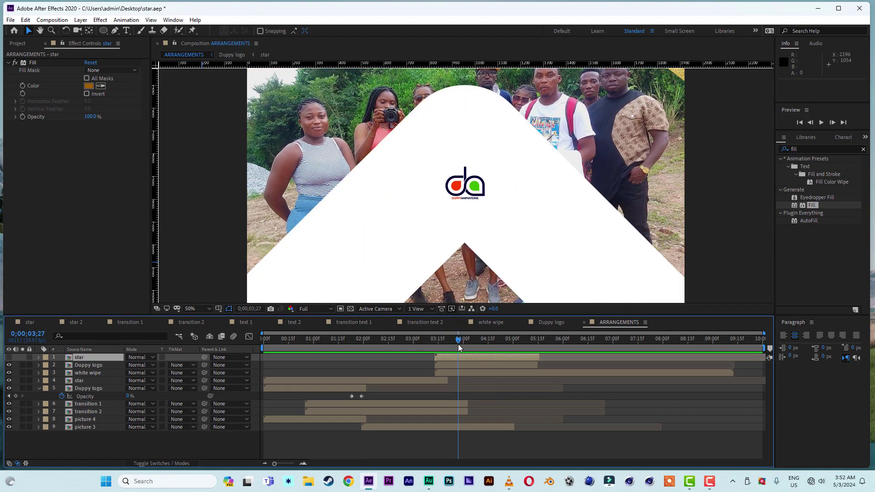
Extend the early star layer's end to 0;00;04;07 and review the stars through the golden transition and white wipe.
left_click_drag(447, 381, 476, 380)
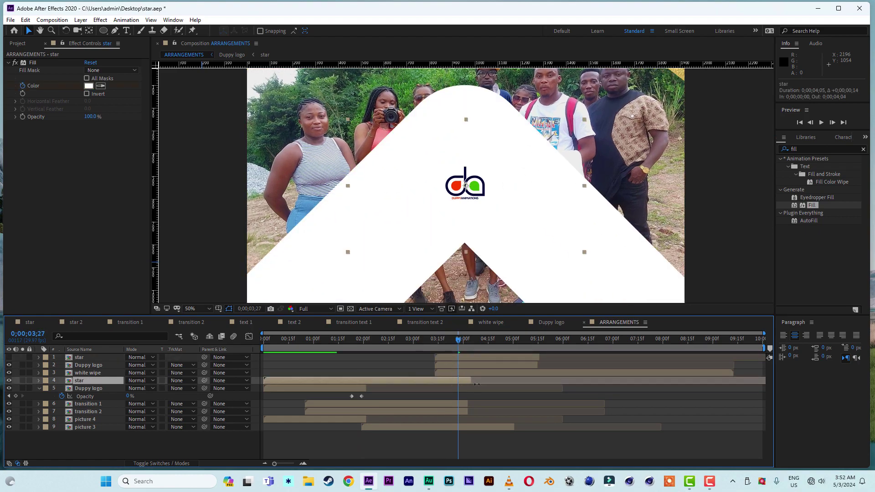
key("space")
left_click(397, 338)
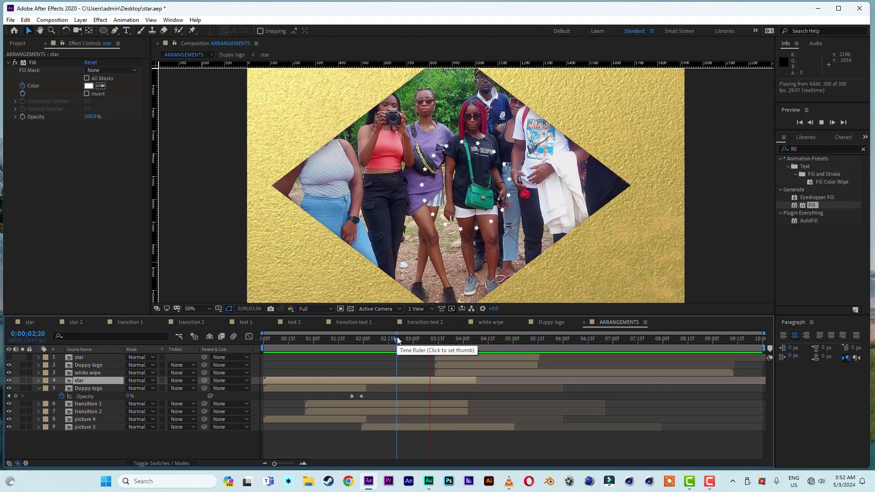
key("space")
left_click(454, 355)
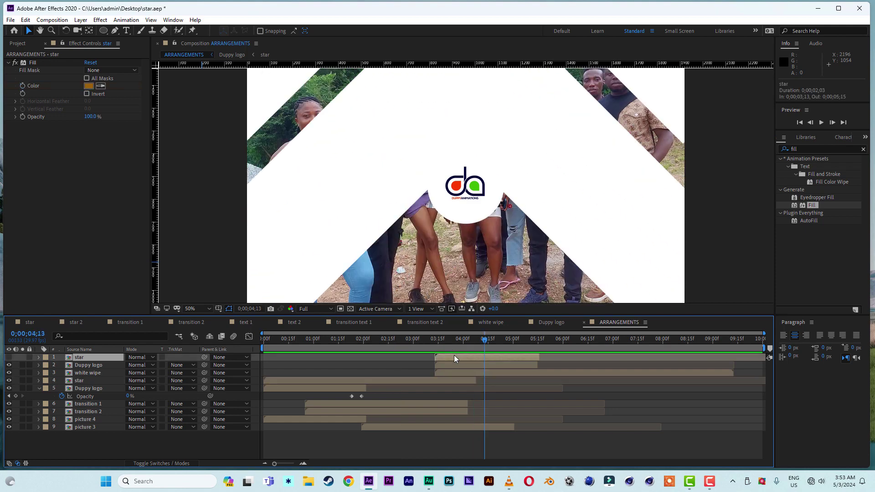
left_click(446, 340)
left_click_drag(443, 341, 410, 343)
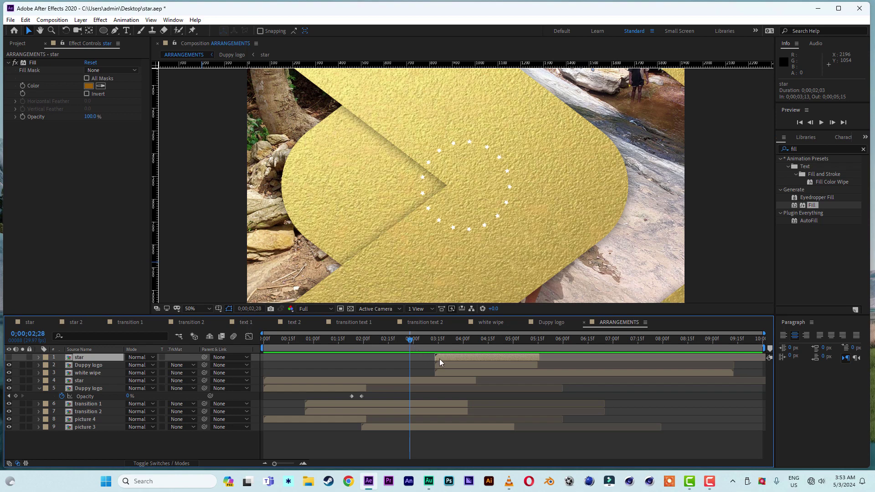
left_click(422, 380)
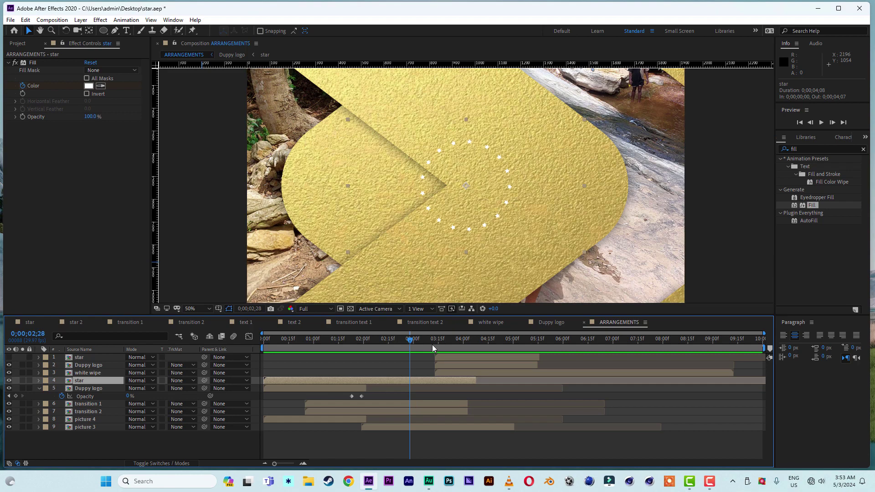
Keyframe the upper Duppy logo layer's opacity from 0% at 0;00;03;13 to 100% at 0;00;03;22.
left_click_drag(432, 344, 458, 343)
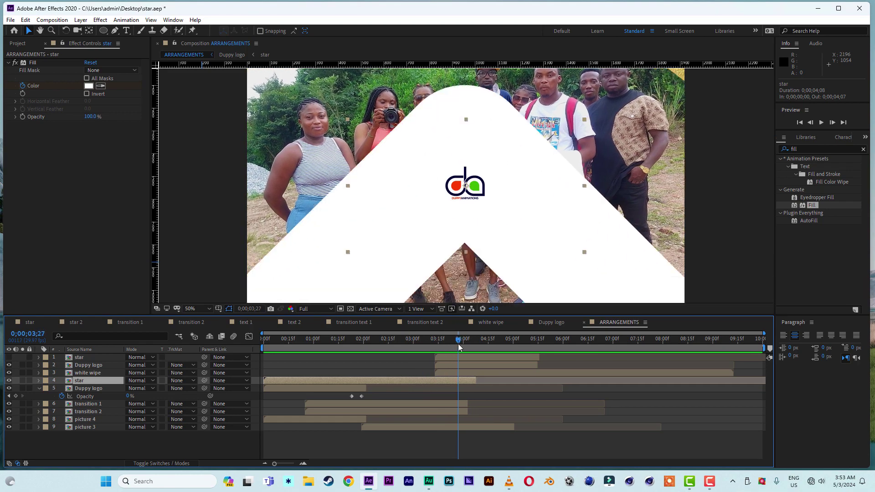
left_click(91, 364)
key("t")
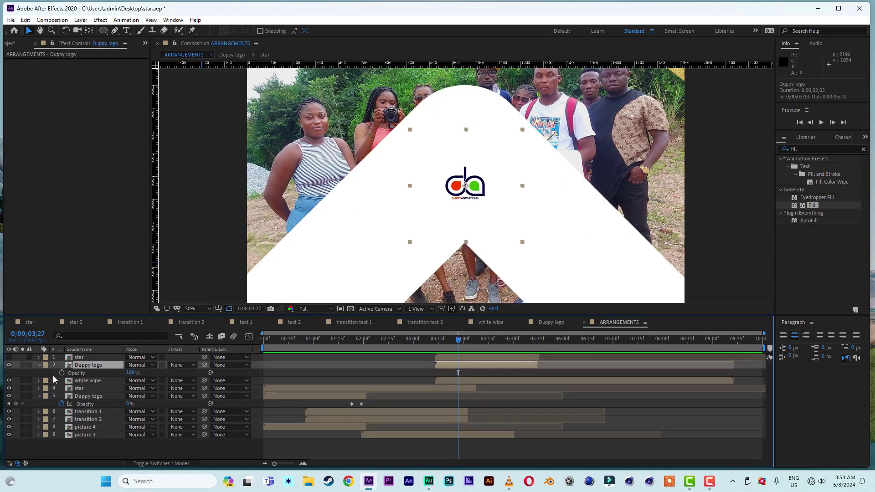
left_click(61, 372)
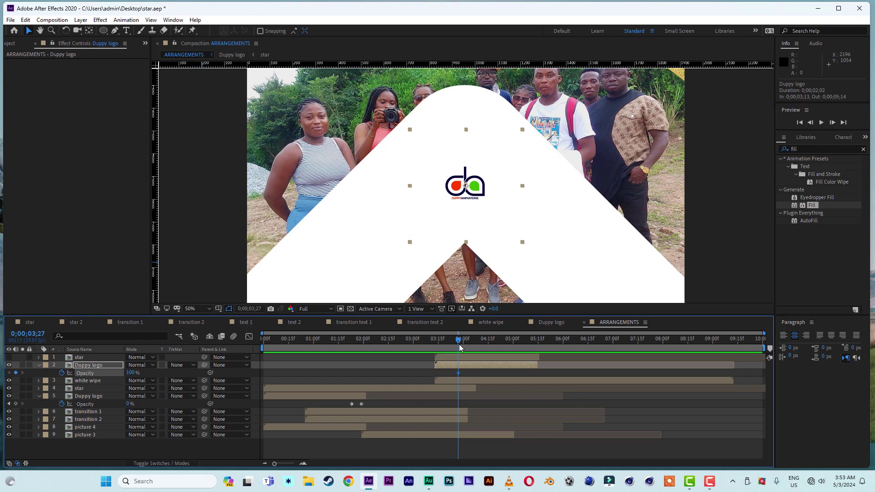
left_click_drag(458, 342, 433, 345)
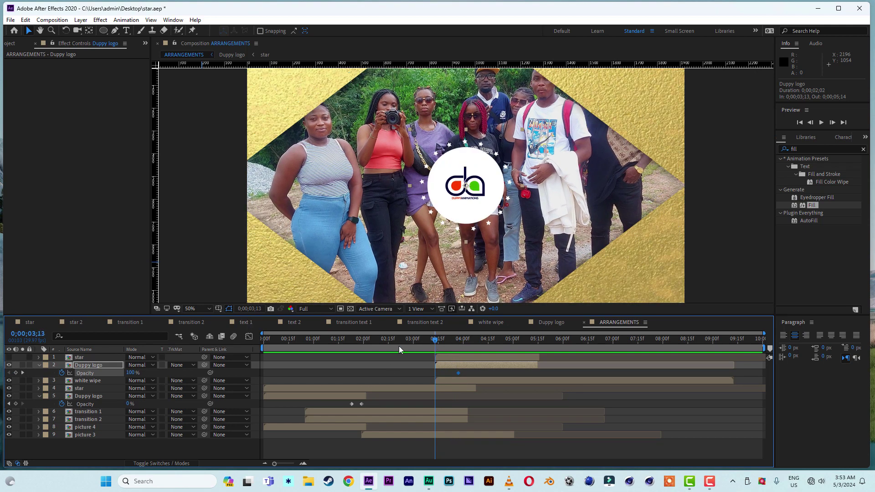
left_click_drag(124, 372, 105, 372)
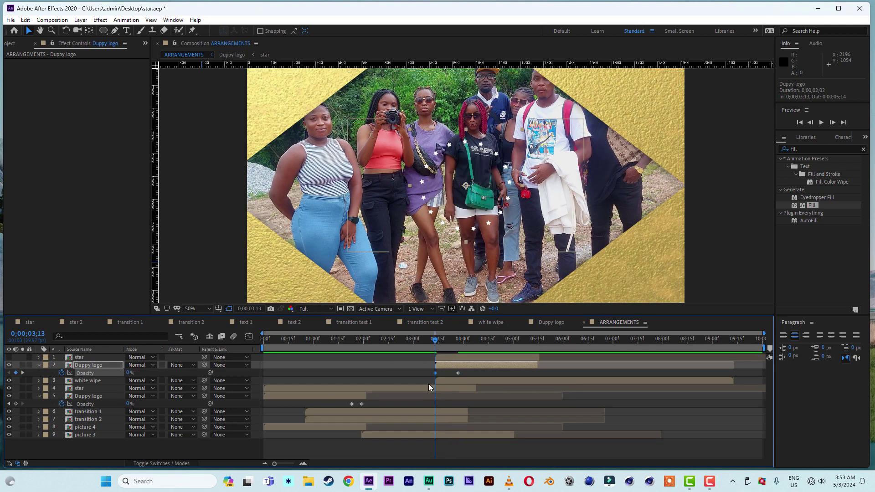
left_click_drag(458, 373, 449, 373)
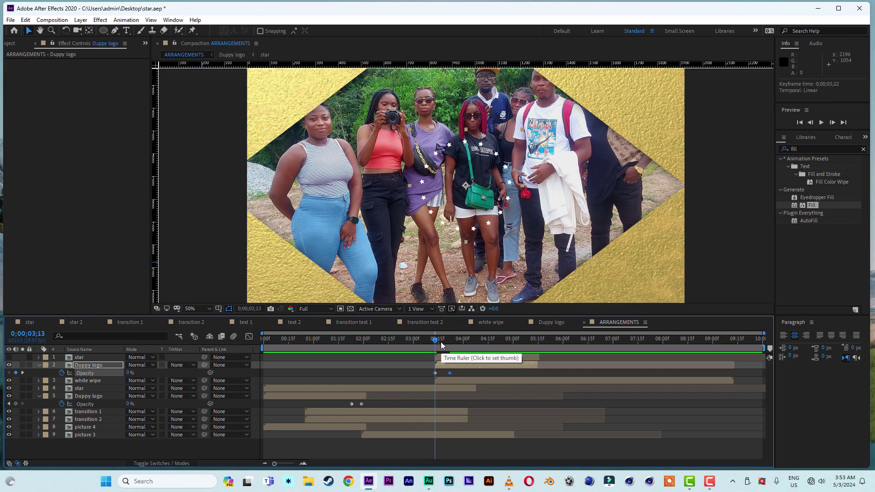
left_click_drag(435, 341, 457, 343)
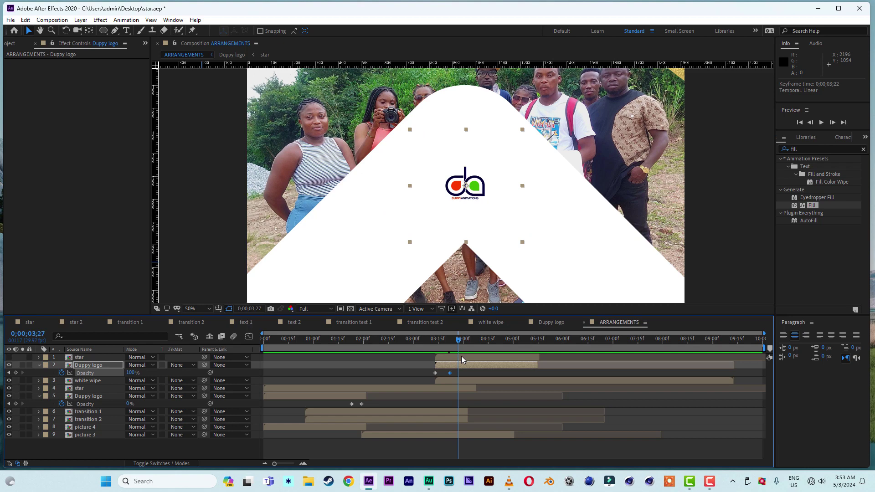
Trim the topmost star layer's start and the early star layer's end so both meet at 0;00;03;27.
left_click(461, 358)
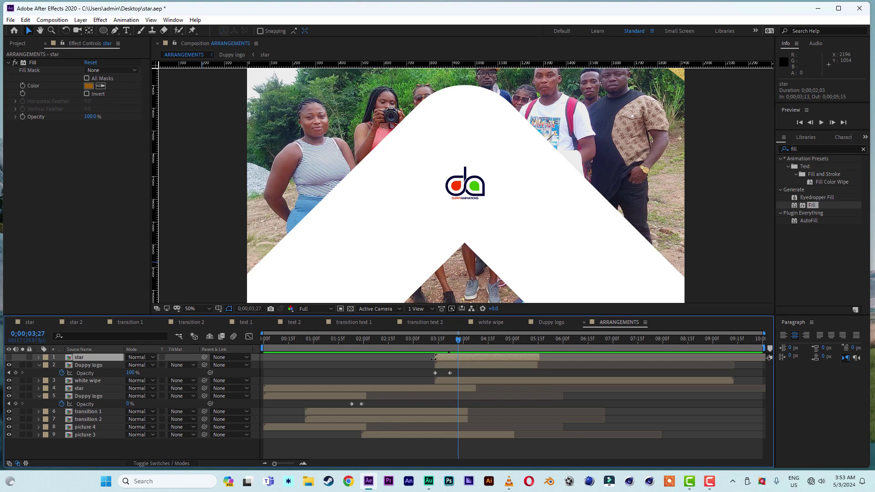
left_click_drag(434, 359, 458, 359)
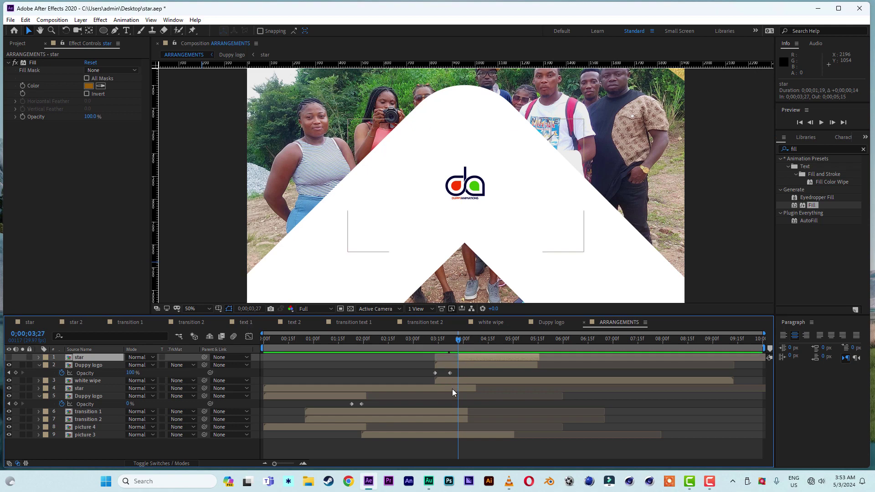
left_click(452, 389)
left_click_drag(473, 389, 458, 389)
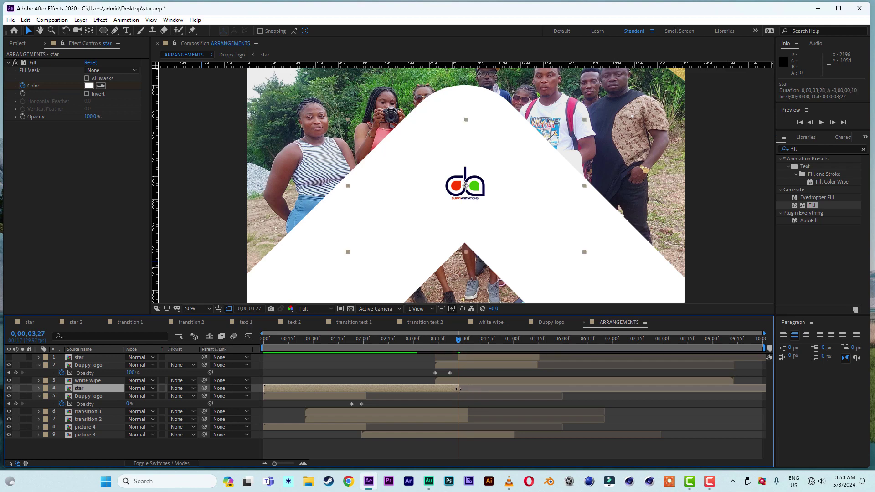
Make the topmost star layer visible again and preview the composition from 0;00;03;00.
left_click(9, 358)
left_click(414, 341)
key("space")
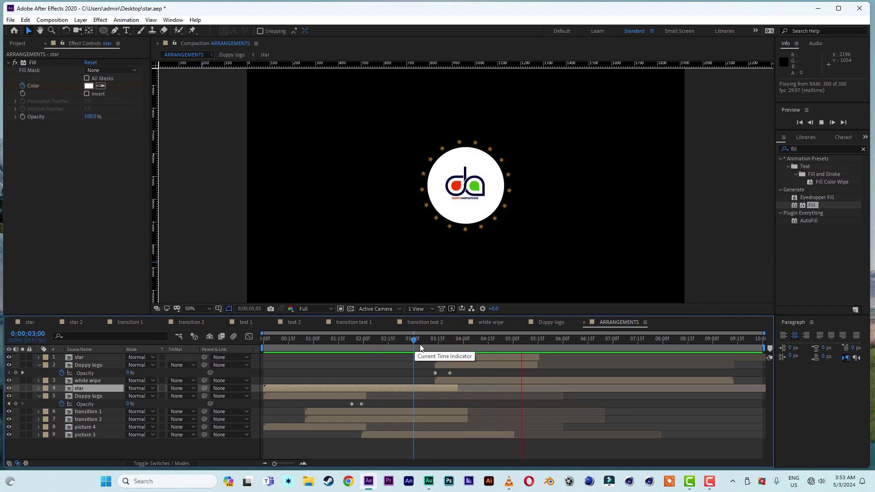
Trim the white wipe layer's end to 0;00;06;03 and save the project.
key("space")
left_click_drag(460, 338, 496, 346)
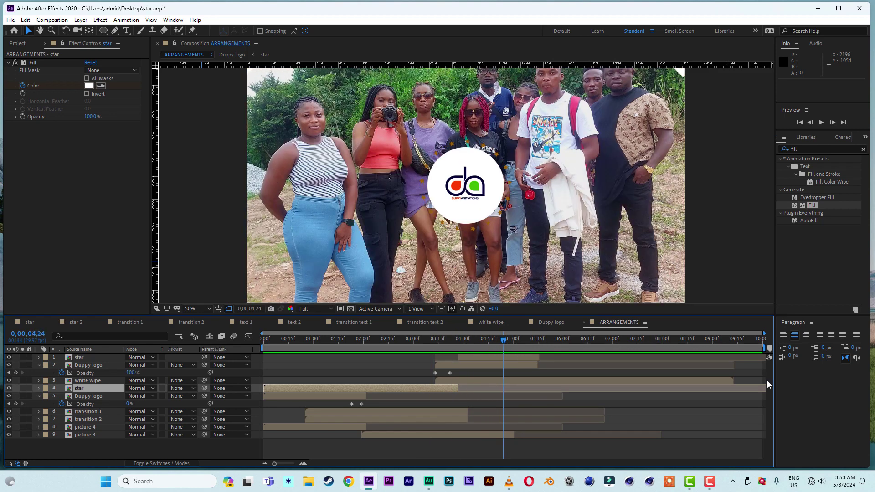
left_click_drag(734, 381, 571, 383)
mouse_move(507, 340)
left_mouse_down()
mouse_move(523, 343)
mouse_move(493, 345)
left_mouse_up()
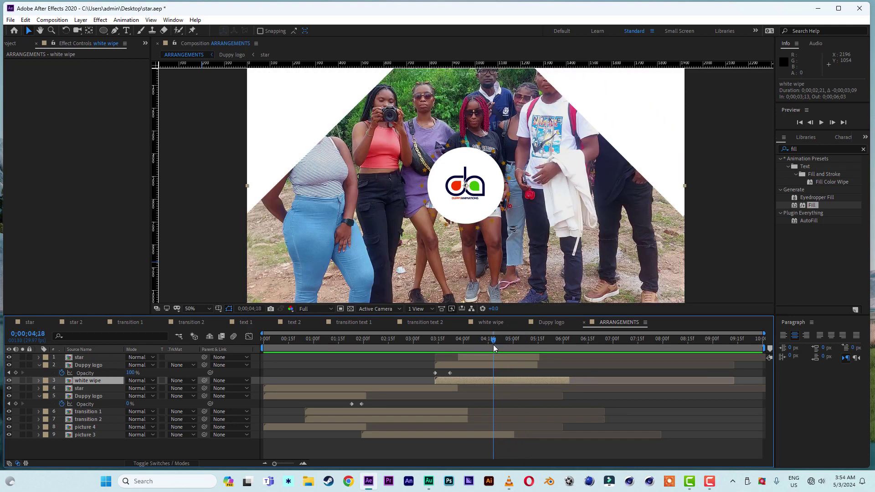
left_click(10, 20)
left_click(25, 107)
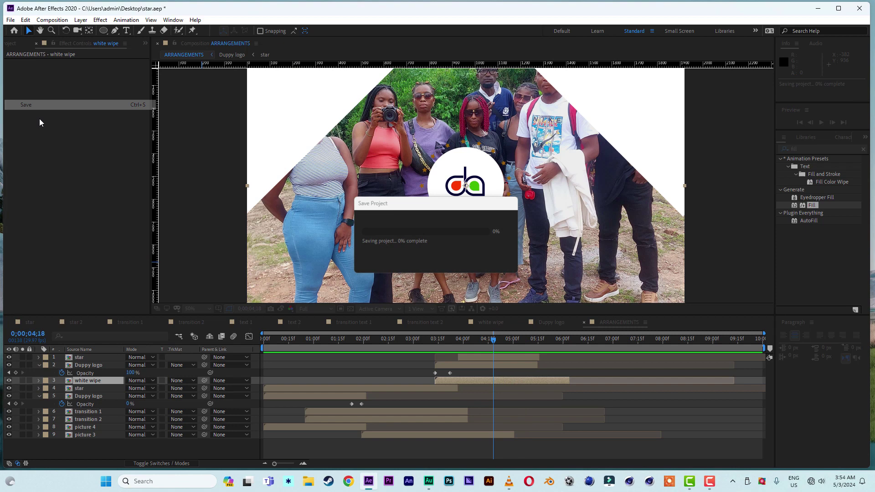
Switch to VLC media player and examine the Green Screen Golden Transition Opening reference up to 00:03, then return to After Effects.
left_click(507, 483)
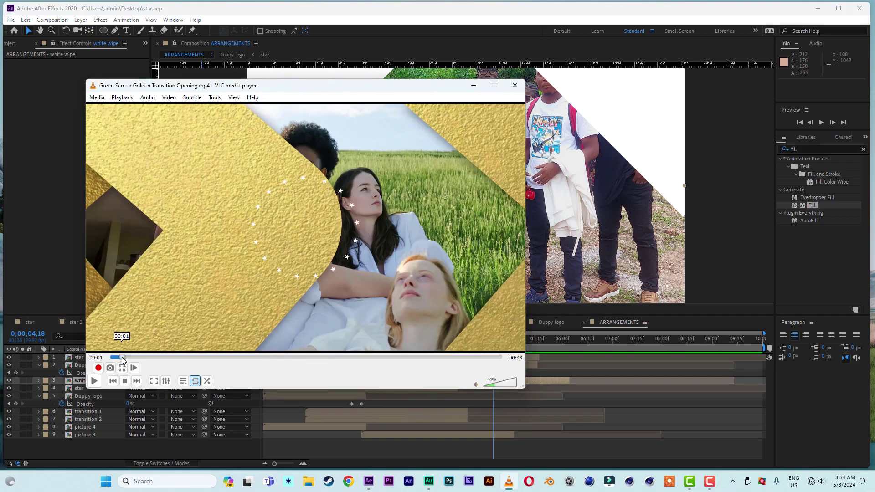
left_click_drag(122, 360, 141, 362)
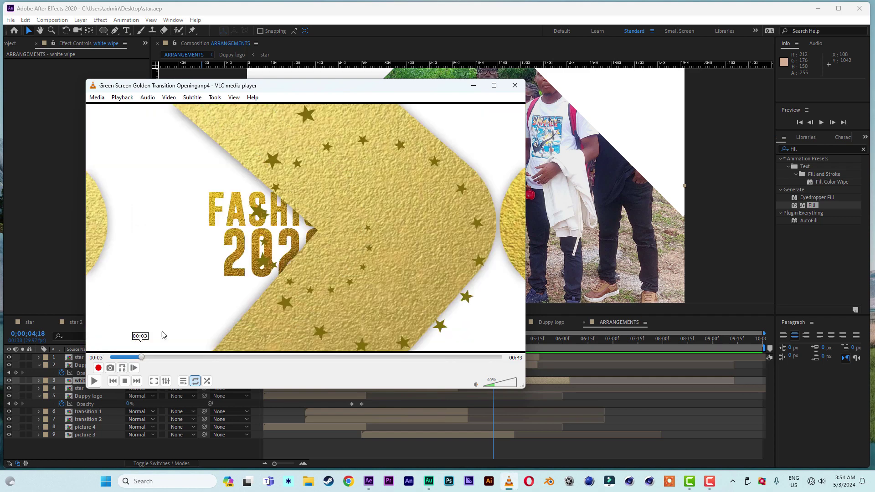
left_click(385, 26)
Create a white (ffffff) solid at composition size, 1920 by 1080 px, and place it at the bottom of the layer stack.
right_click(75, 452)
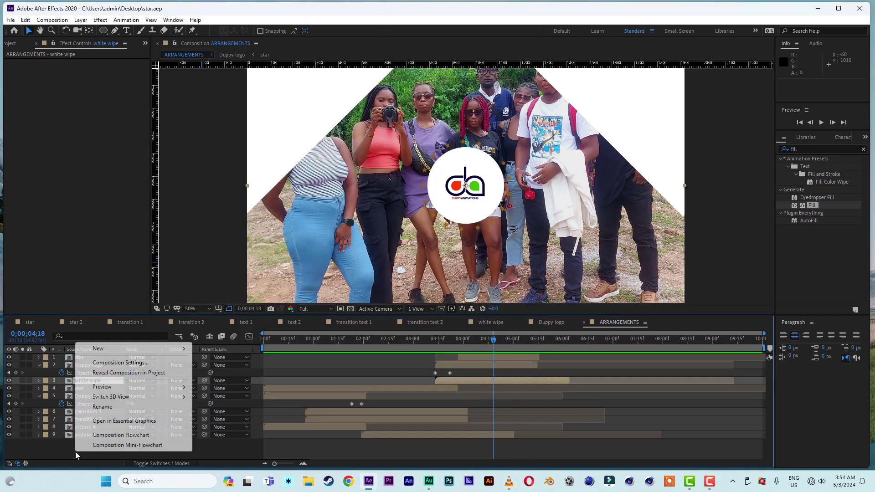
mouse_move(108, 353)
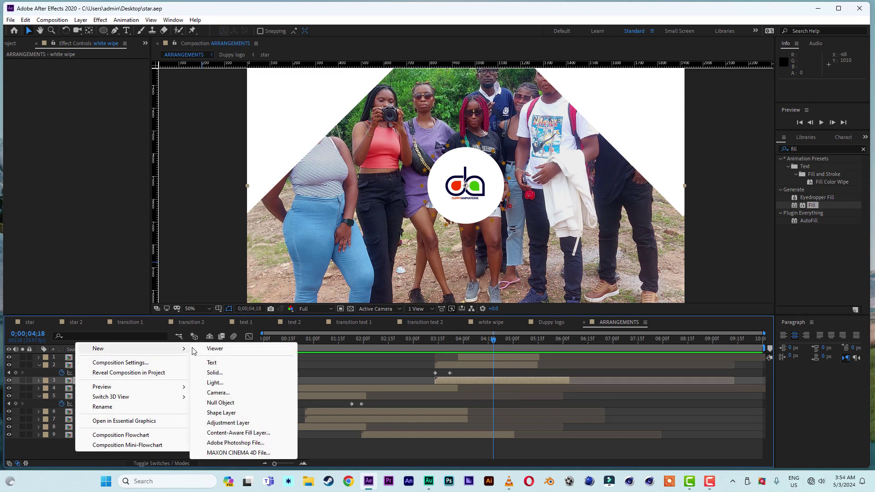
left_click(217, 374)
left_click(196, 324)
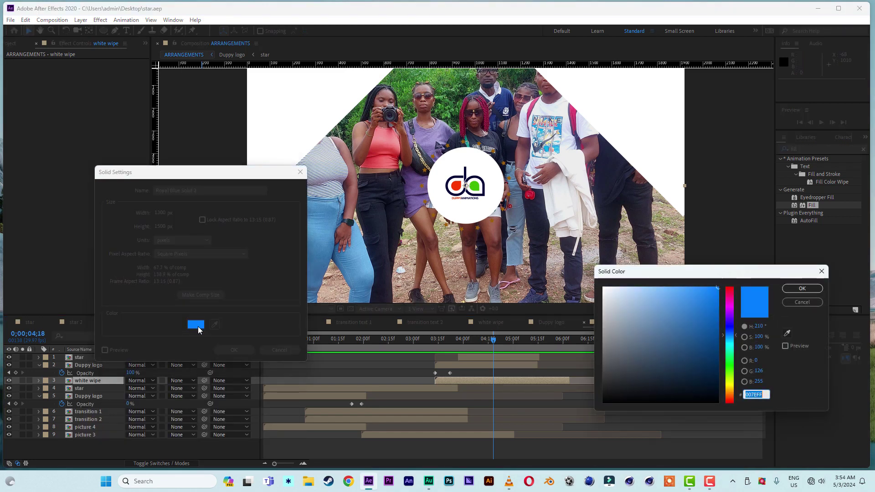
type("ffffff")
left_click(801, 288)
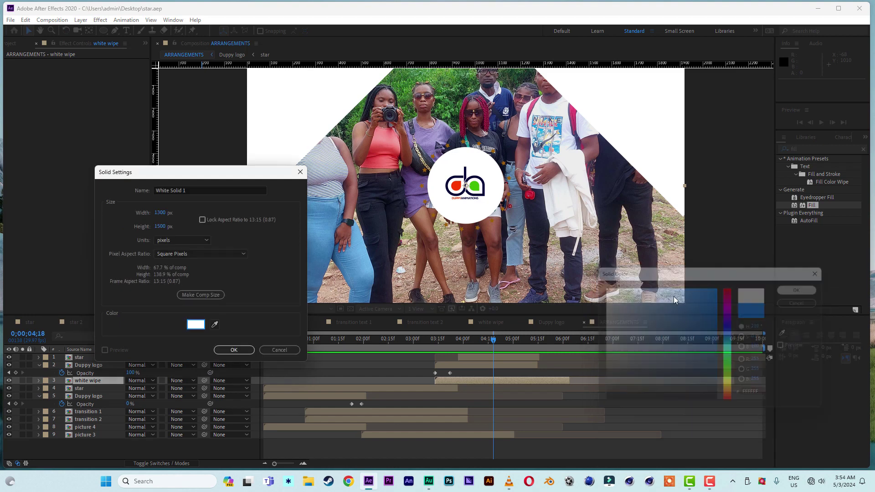
left_click(207, 294)
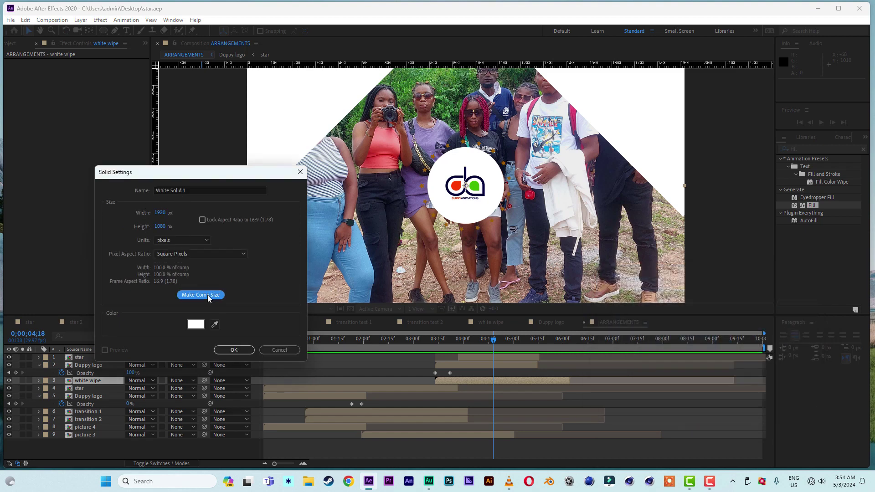
left_click(228, 354)
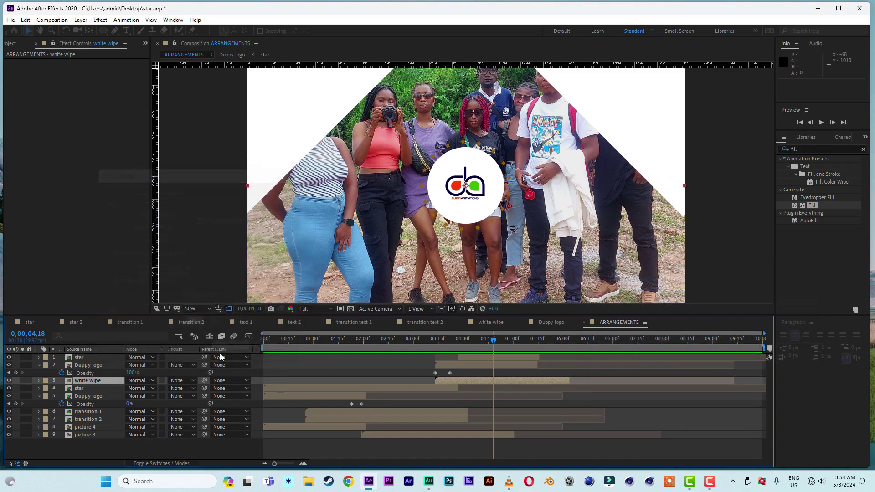
left_click_drag(89, 380, 100, 453)
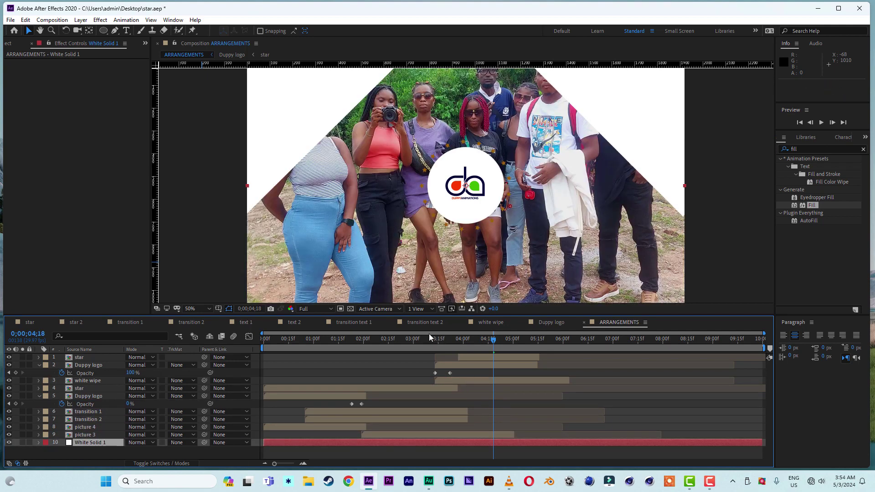
Duplicate White Solid 1 directly beneath the white wipe layer and trim the copy's start to 0;00;03;13.
left_click_drag(420, 340, 480, 341)
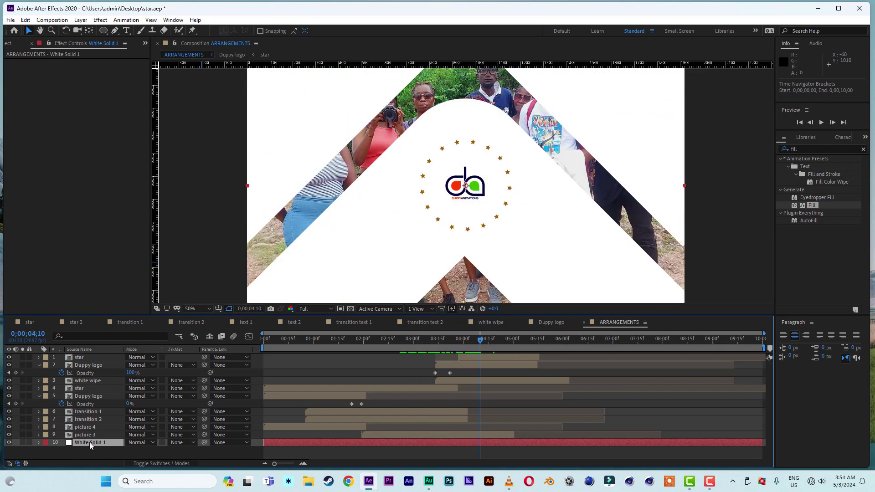
left_click(101, 446)
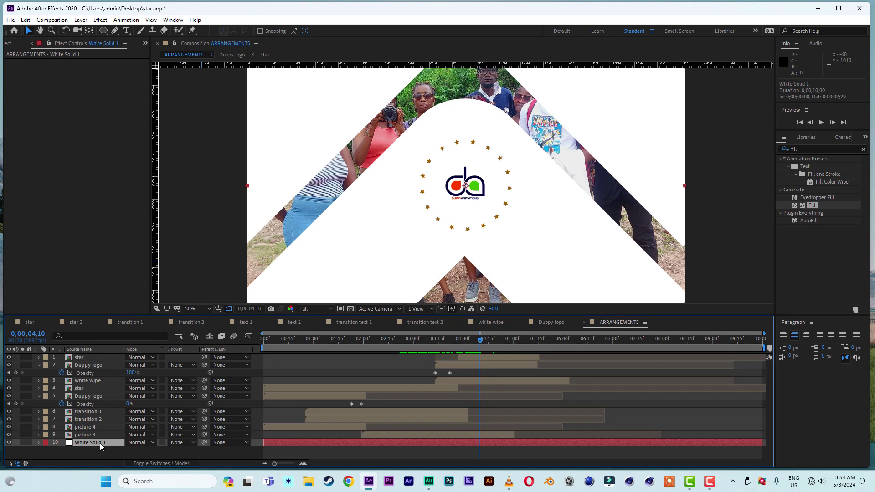
key("ctrl+d")
left_click_drag(101, 444, 109, 393)
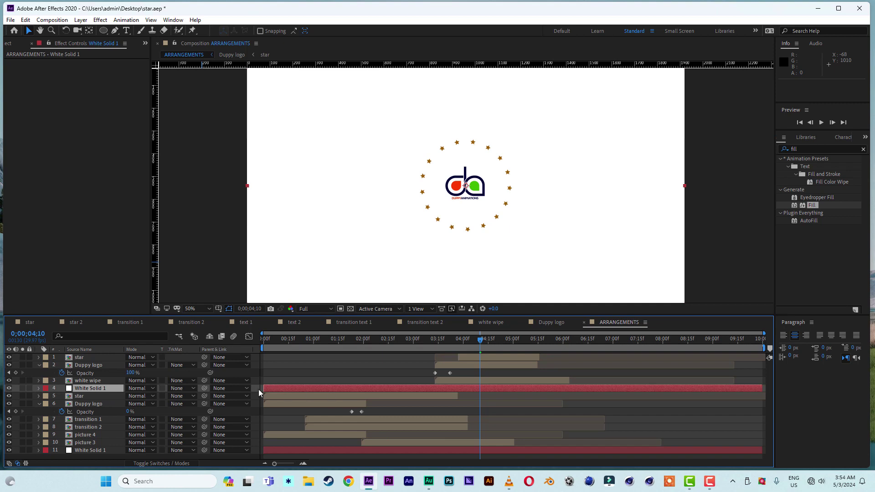
left_click_drag(263, 388, 434, 395)
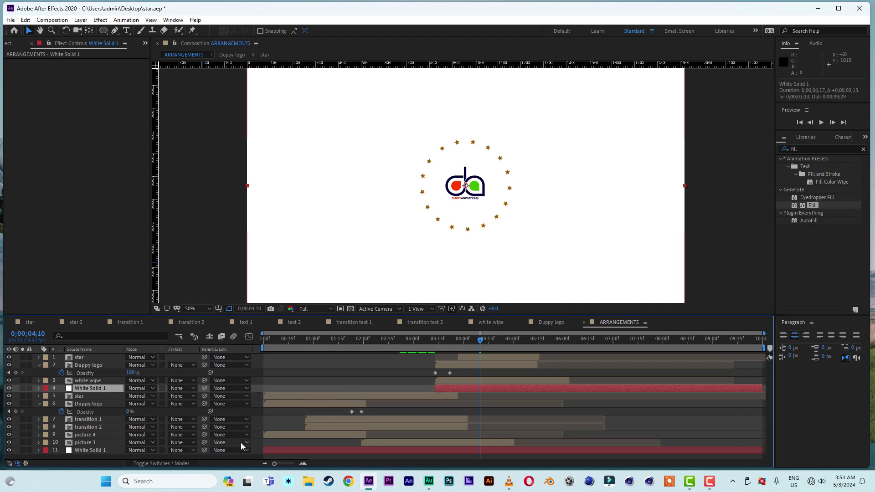
Lower the upper White Solid 1 layer's opacity to 55% and collapse the lower Duppy logo layer's properties.
key("t")
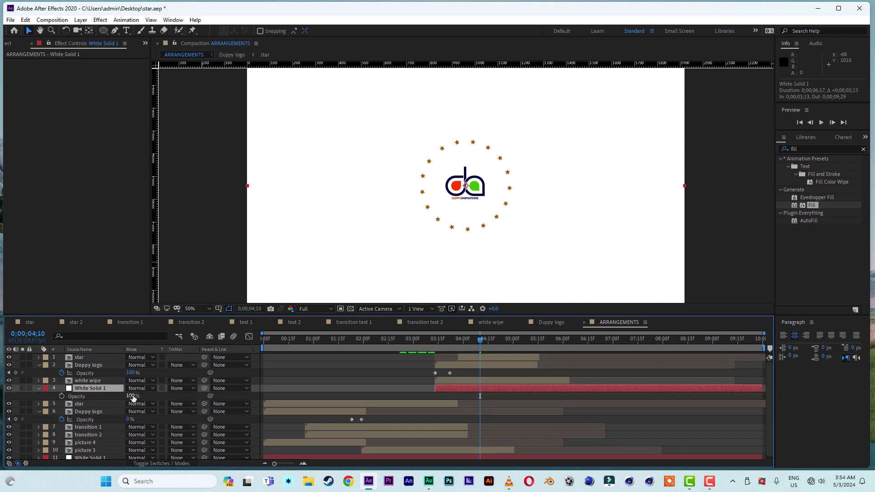
left_click_drag(132, 396, 83, 411)
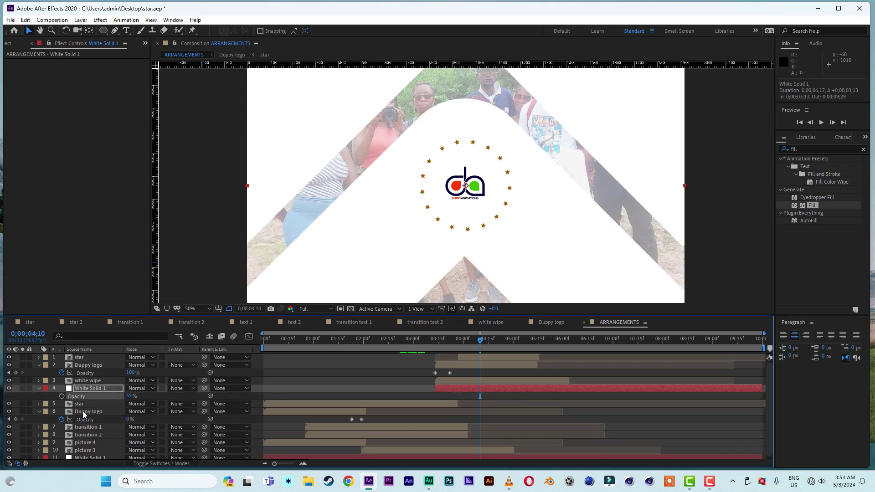
left_click(39, 411)
Draw a triangular Pen mask on the upper white solid from the logo's centre to two points below the frame.
key("comma")
key("comma")
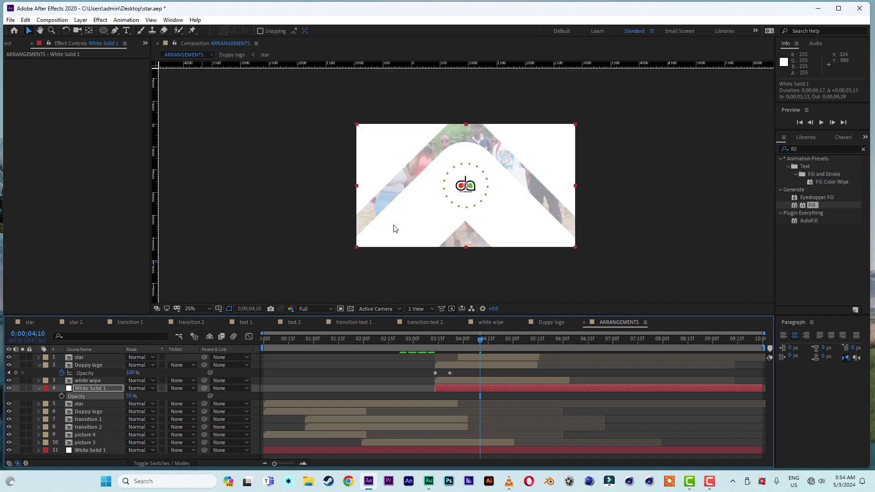
left_click(115, 31)
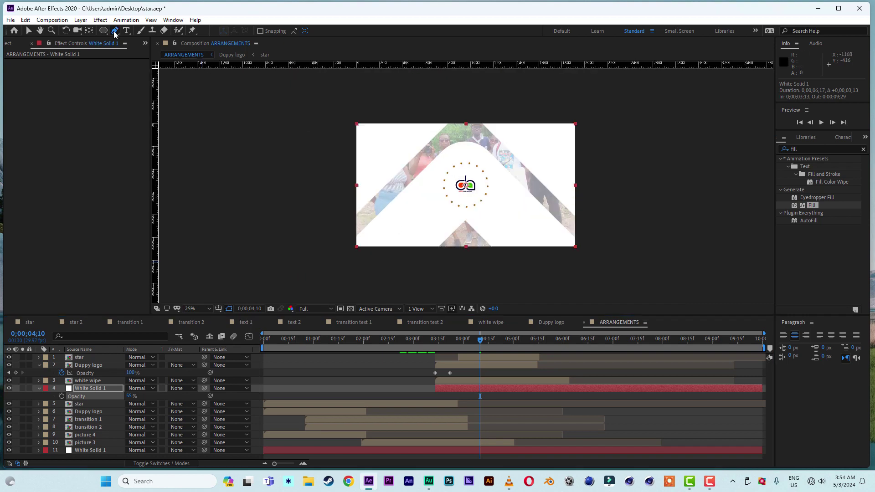
left_click(563, 258)
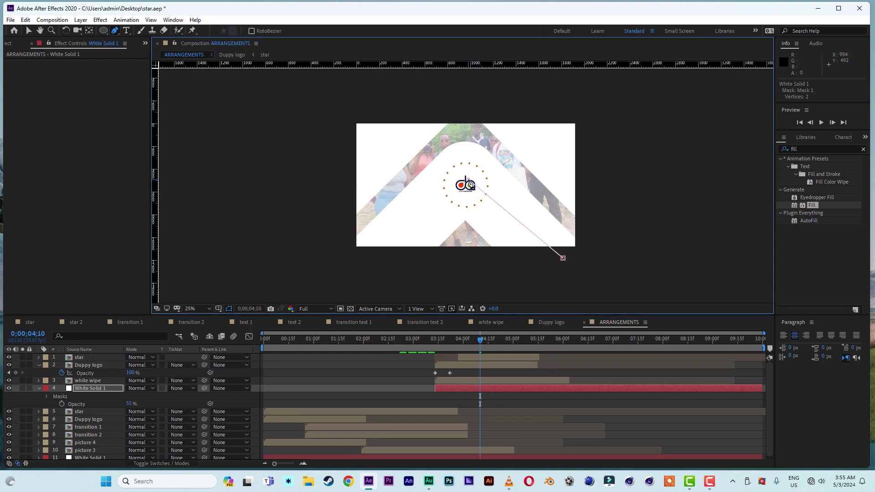
left_click(350, 260)
left_click(563, 259)
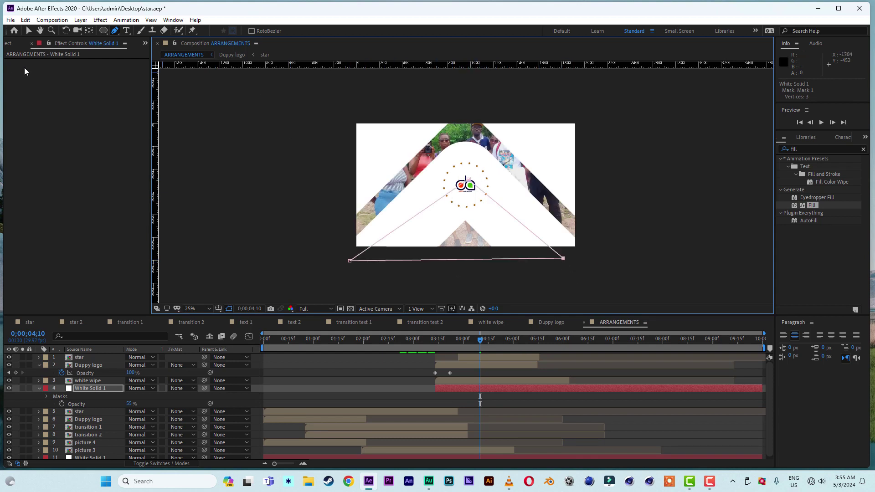
left_click(28, 33)
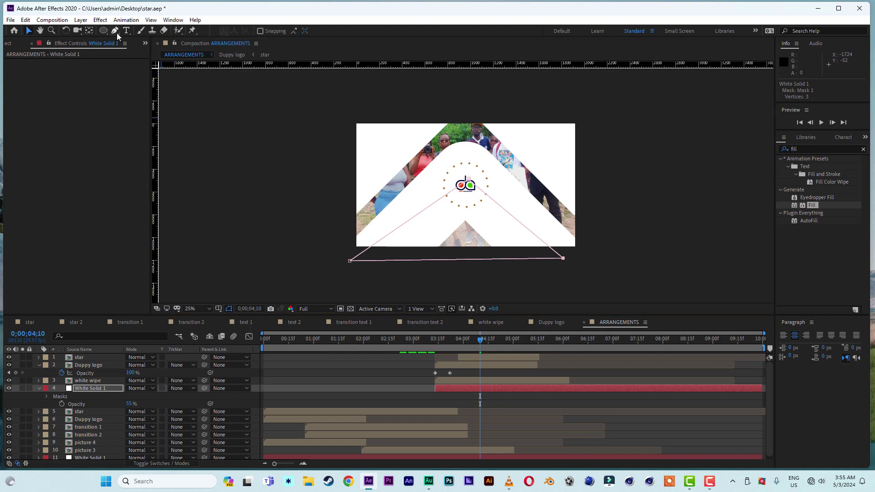
Add a vertex partway along the left edge of the upper white solid's triangular mask.
left_click_drag(117, 33, 140, 41)
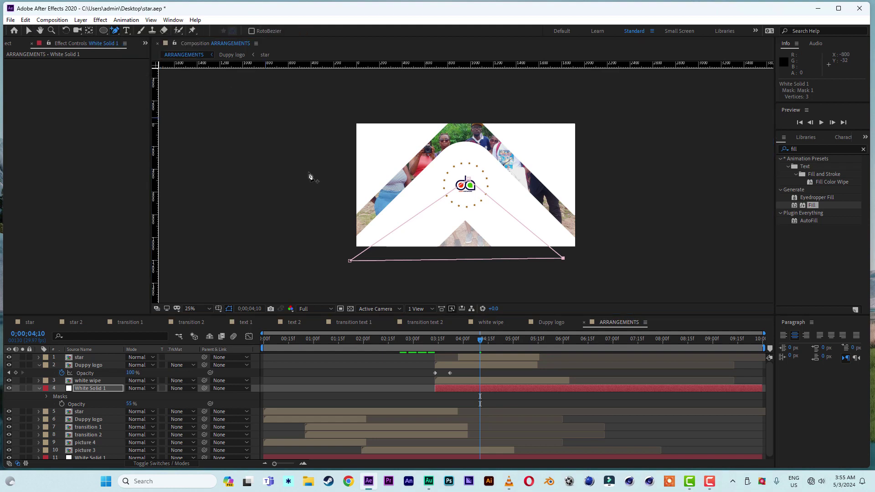
left_click(387, 236)
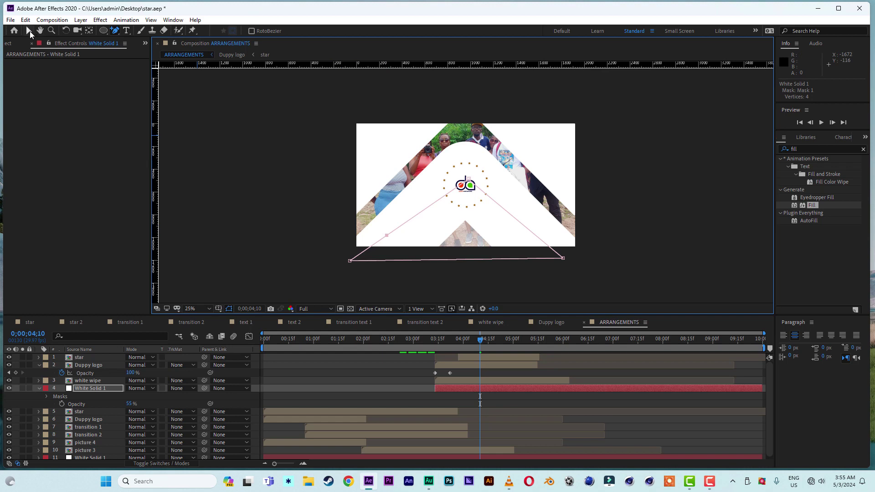
left_click(29, 33)
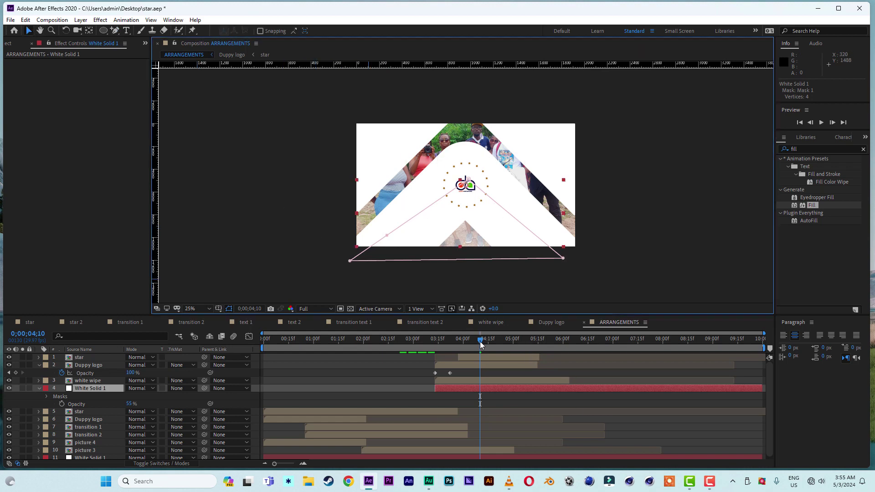
Trim the upper white solid's start to 0;00;04;08 and pull its mask's side and lower vertices inward to follow the white wipe.
left_click_drag(479, 341, 476, 342)
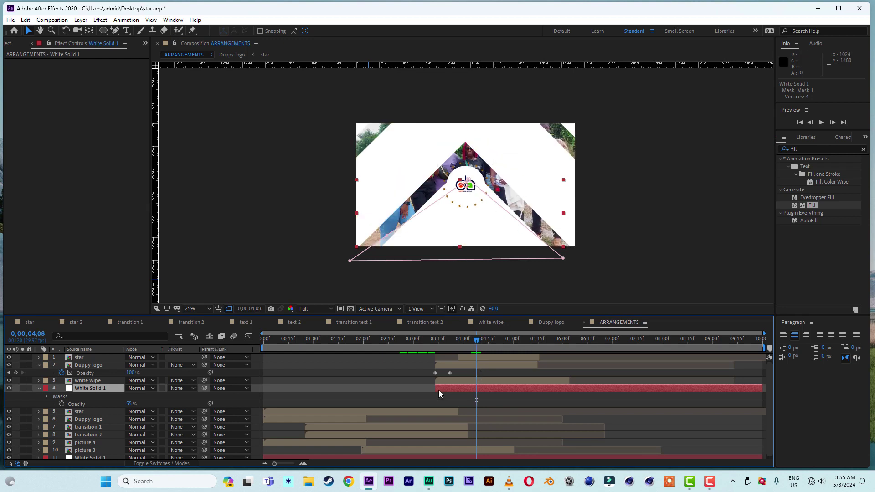
left_click_drag(435, 390, 476, 388)
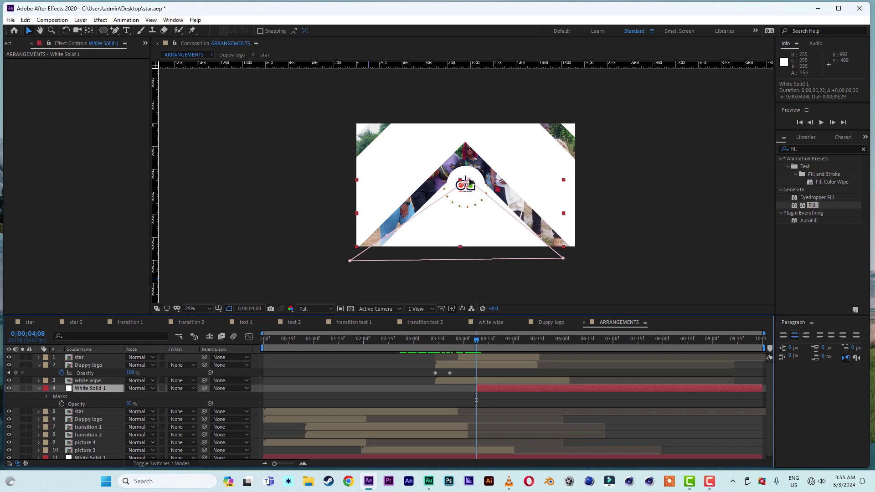
left_click(357, 266)
left_click_drag(353, 261, 408, 242)
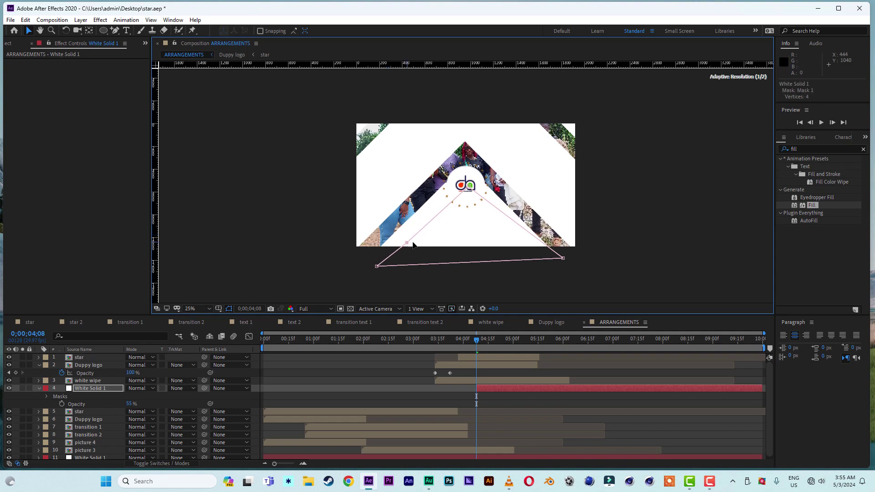
left_click_drag(564, 260, 547, 266)
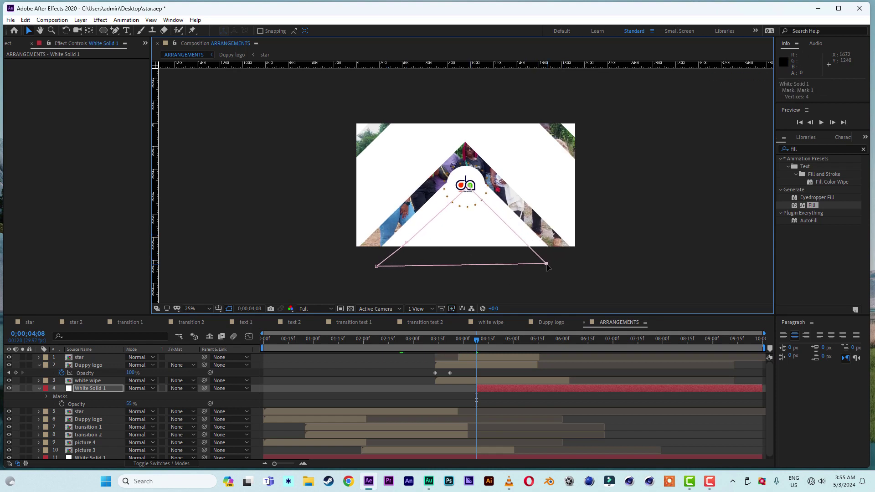
Set a Mask Path keyframe for Mask 1 on the upper white solid at 0;00;04;08.
key("m")
key("m")
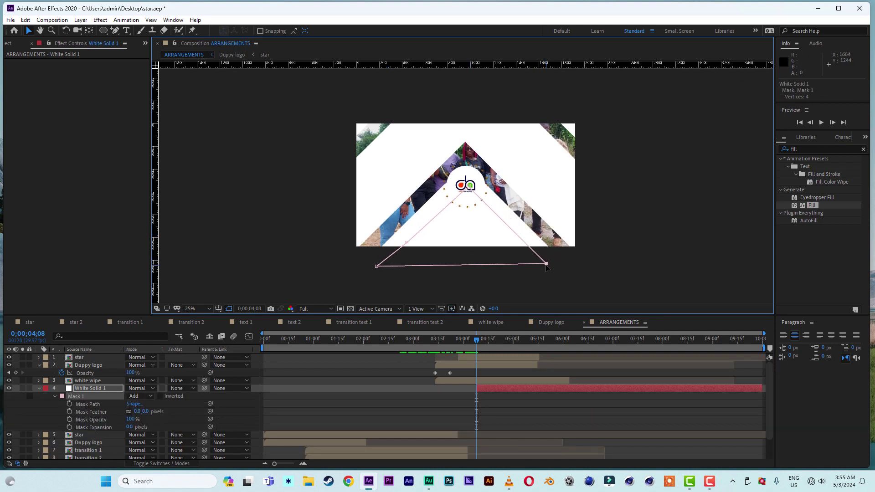
left_click(70, 404)
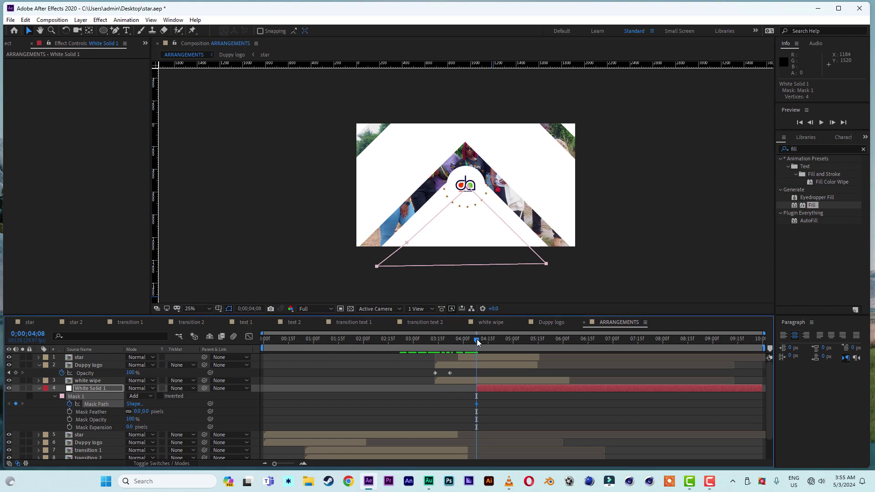
At 0;00;04;13, reshape the upper white solid's mask by raising its apex and left-side vertex and spreading the two lower corners outward.
left_click_drag(476, 339, 485, 345)
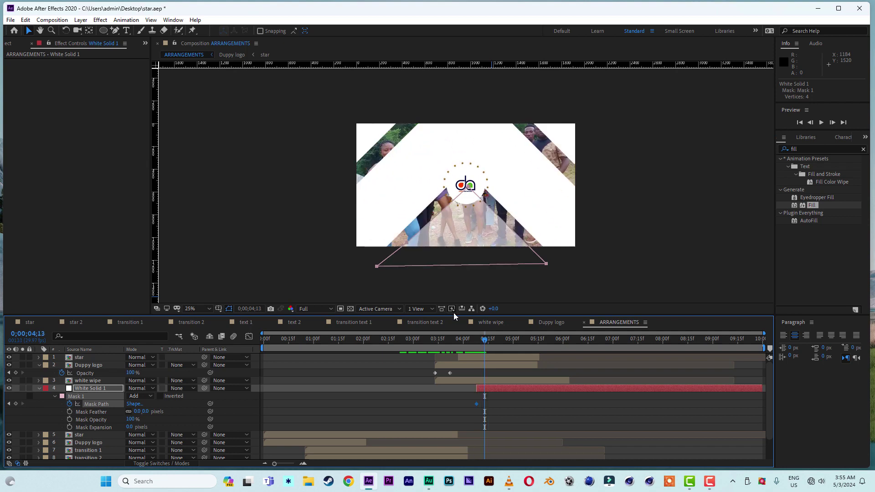
left_click_drag(472, 193, 470, 154)
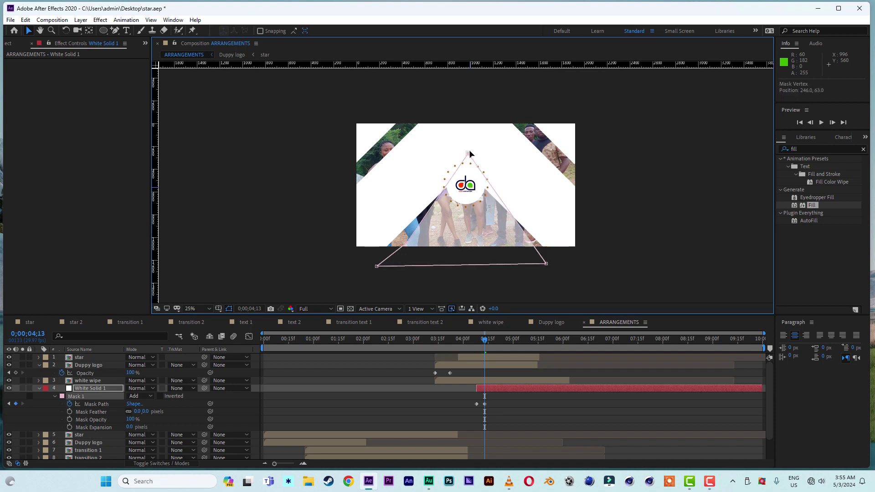
left_click_drag(400, 236, 380, 204)
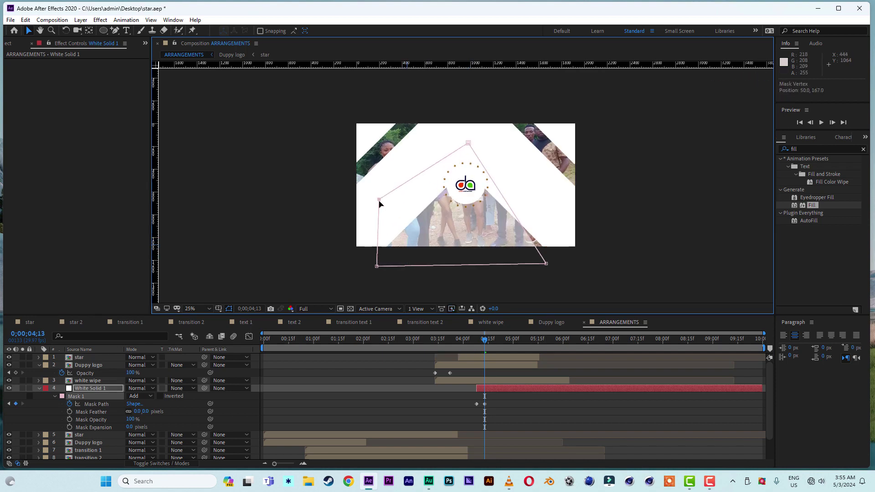
left_click_drag(376, 266, 320, 265)
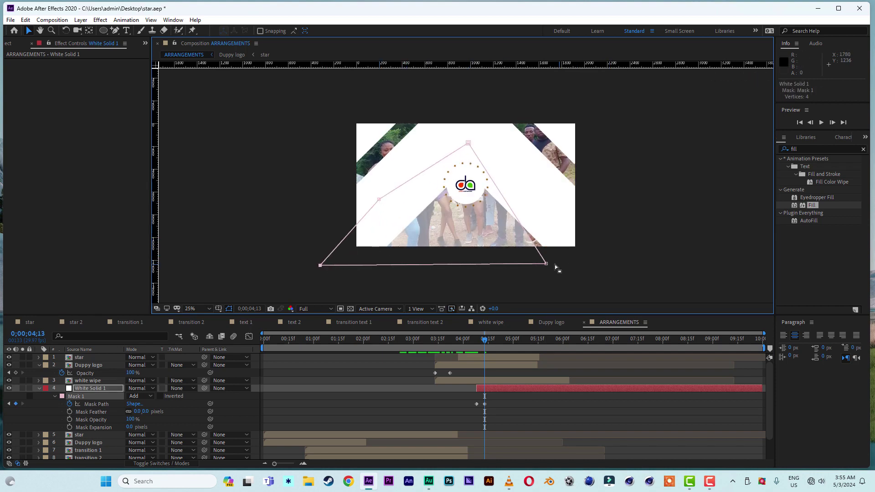
left_click_drag(546, 264, 602, 266)
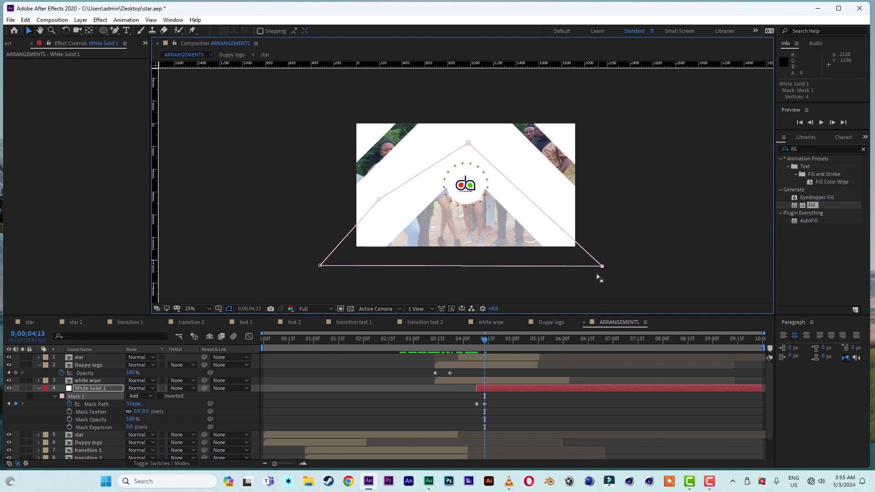
At 0;00;04;19, move the mask's two upper vertices outside the frame's upper corners so the white solid covers the whole frame.
left_click(494, 341)
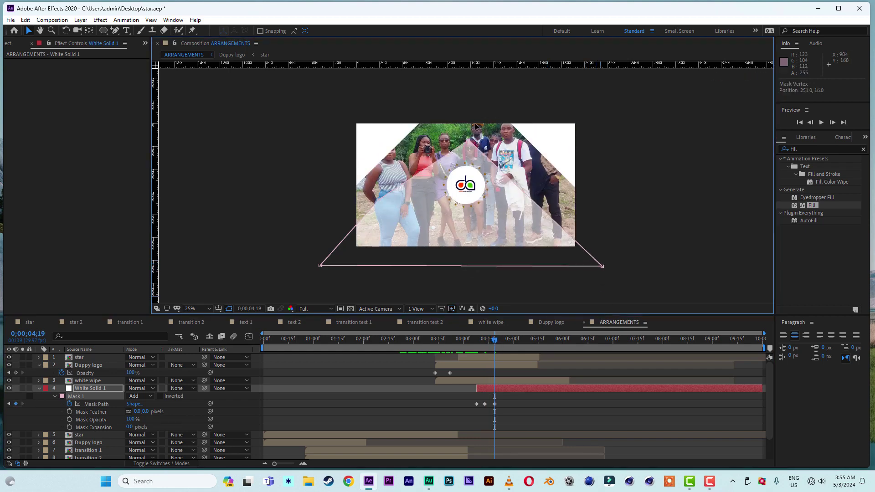
left_click_drag(471, 145, 578, 86)
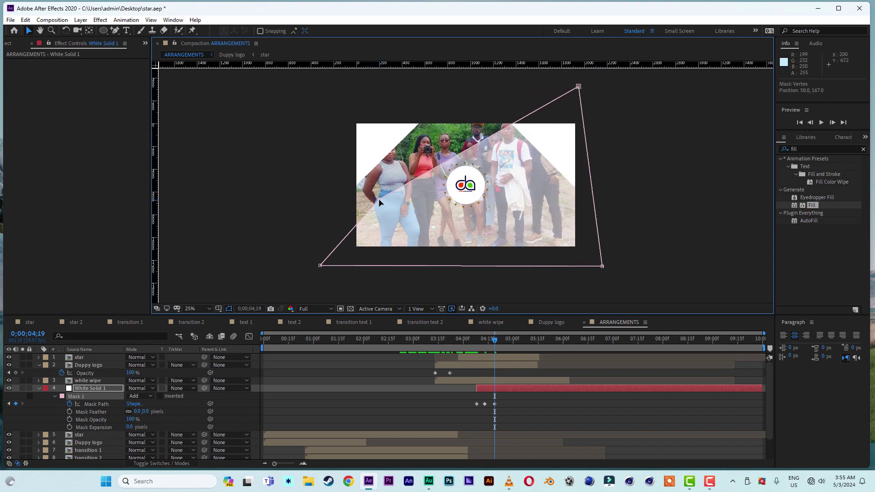
left_click_drag(380, 203, 344, 110)
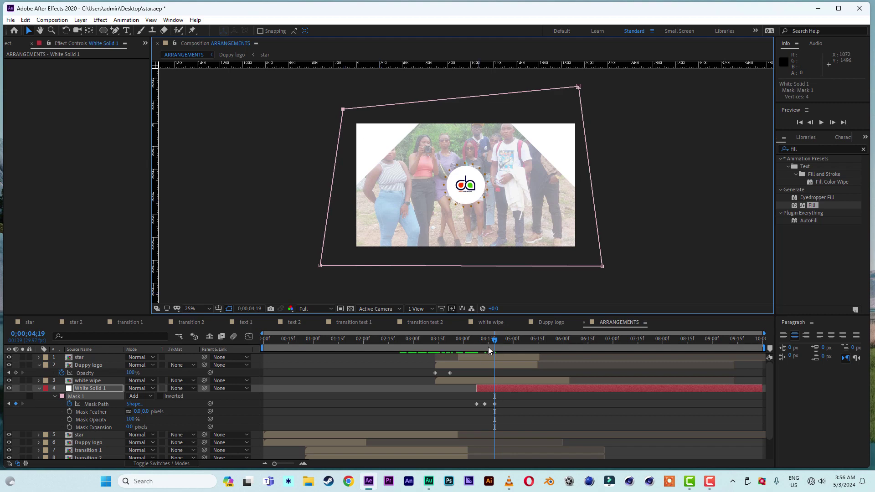
left_click_drag(581, 88, 589, 111)
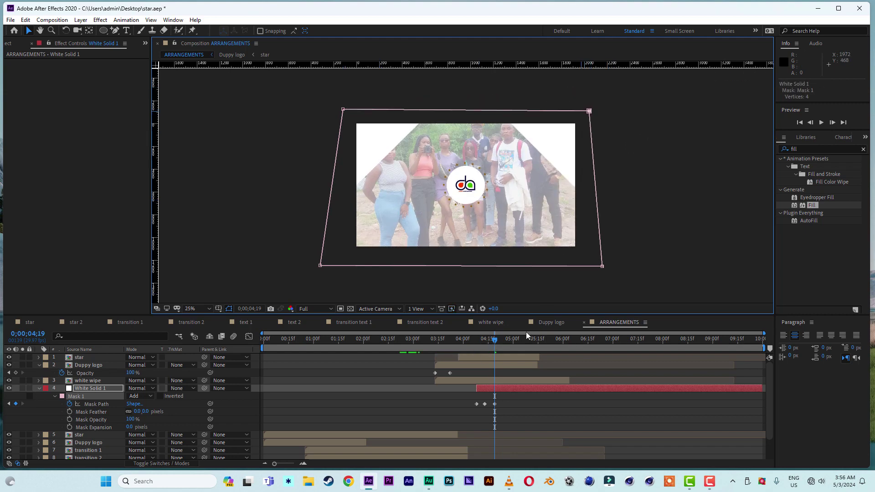
At 0;00;04;16, adjust the white solid's mask by moving both upper vertices above the frame to follow the wipe.
mouse_move(487, 338)
left_mouse_down()
mouse_move(475, 342)
mouse_move(490, 348)
left_mouse_up()
left_click_drag(495, 403, 491, 401)
key("ctrl+z")
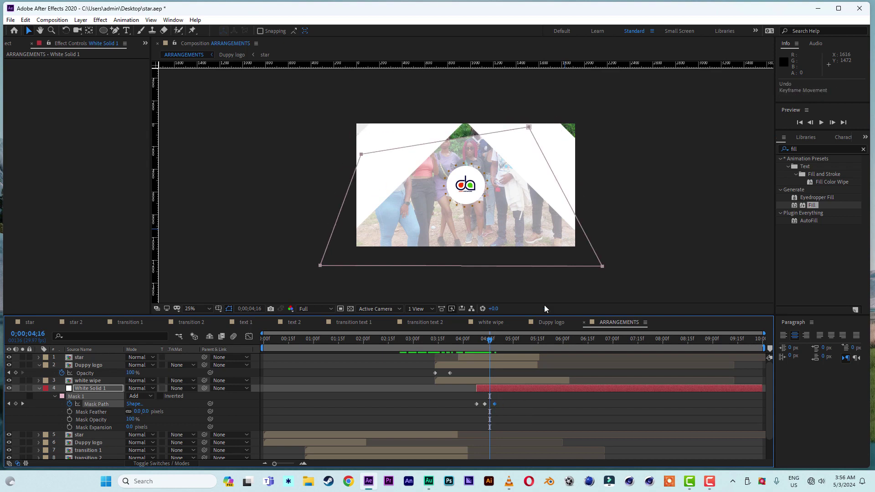
left_click(365, 182)
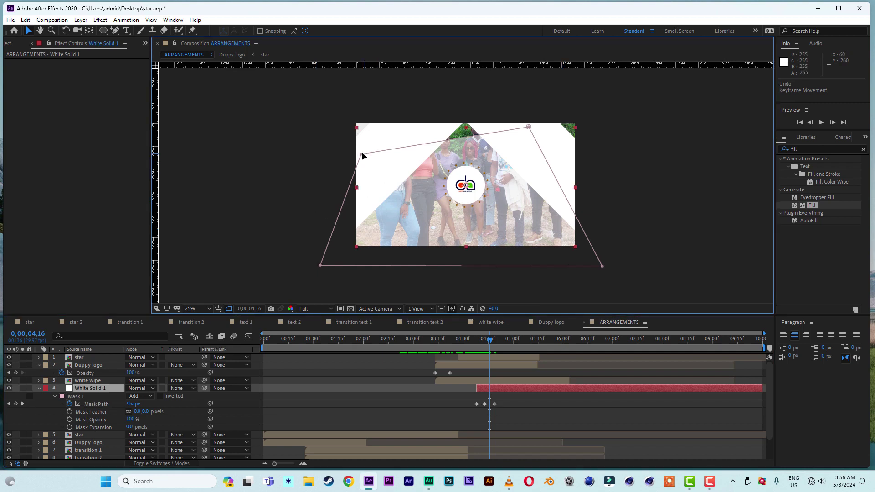
left_click_drag(360, 157, 388, 112)
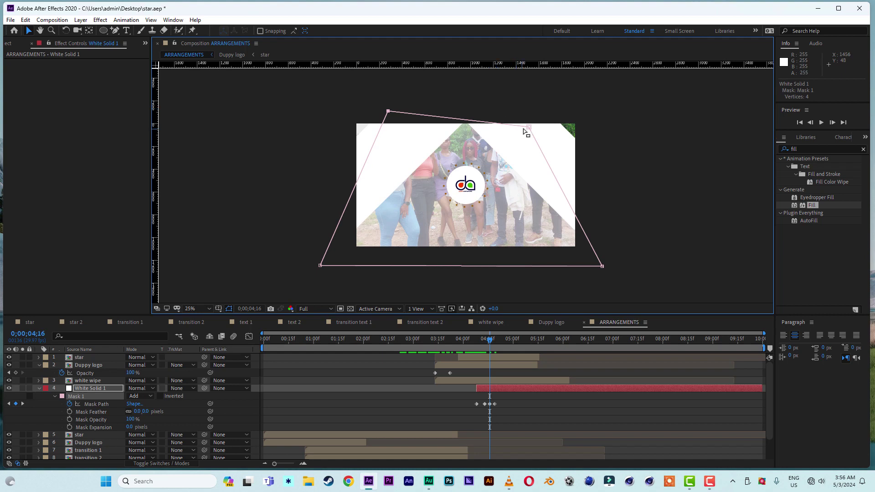
left_click_drag(529, 127, 528, 114)
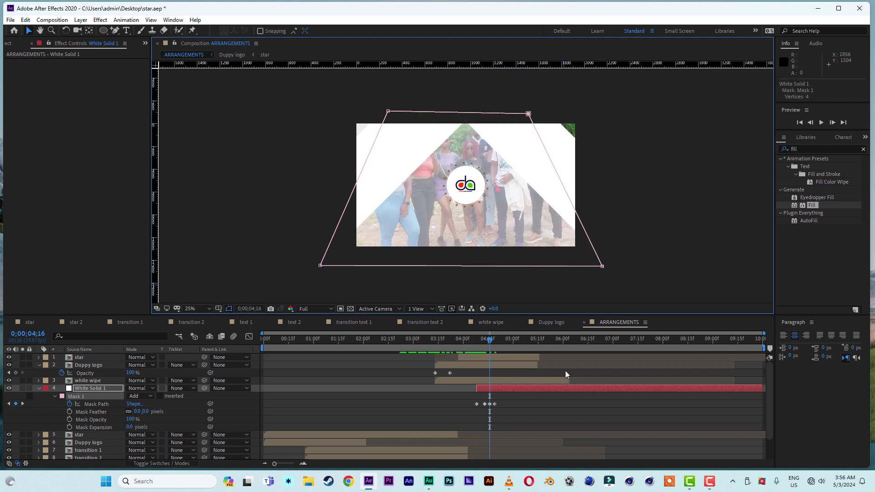
Set the upper white solid's opacity to 100% and collapse its layer properties.
left_click_drag(489, 343, 455, 346)
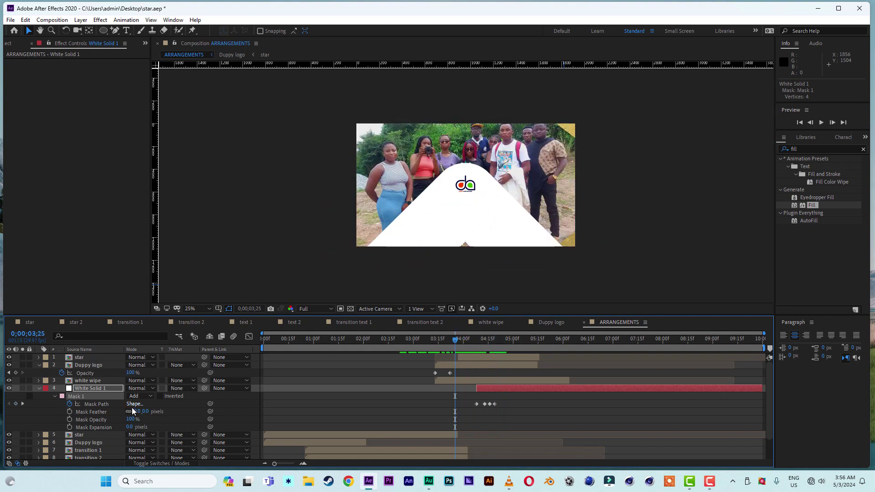
key("t")
left_click_drag(130, 397, 160, 397)
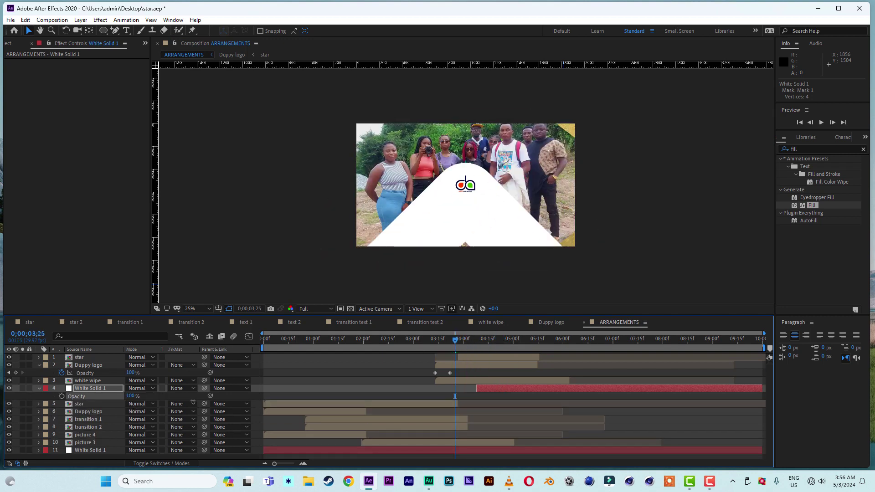
left_click(39, 388)
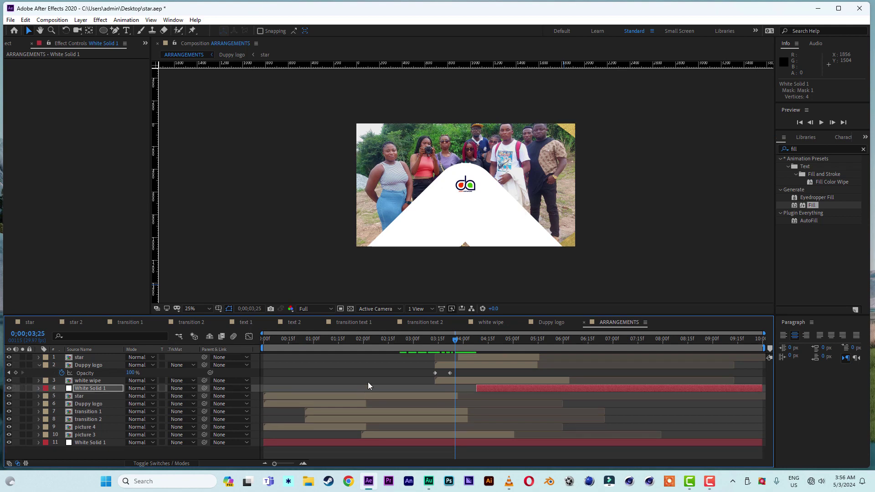
Fit the composition in the viewer and preview the white wipe transition from 0;00;02;25.
left_click(197, 308)
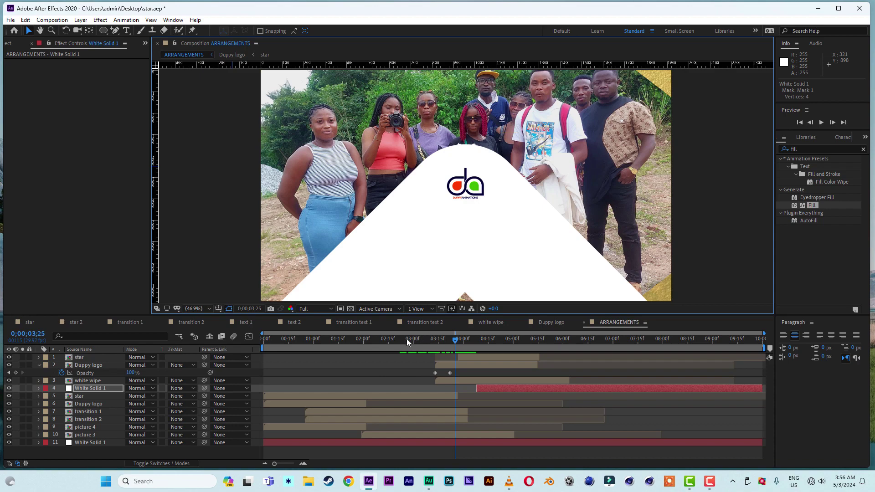
left_click(406, 340)
key("space")
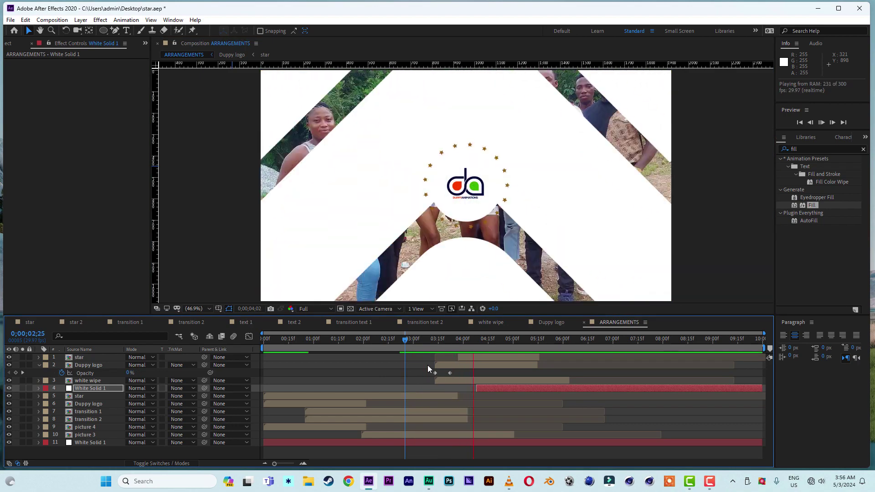
key("space")
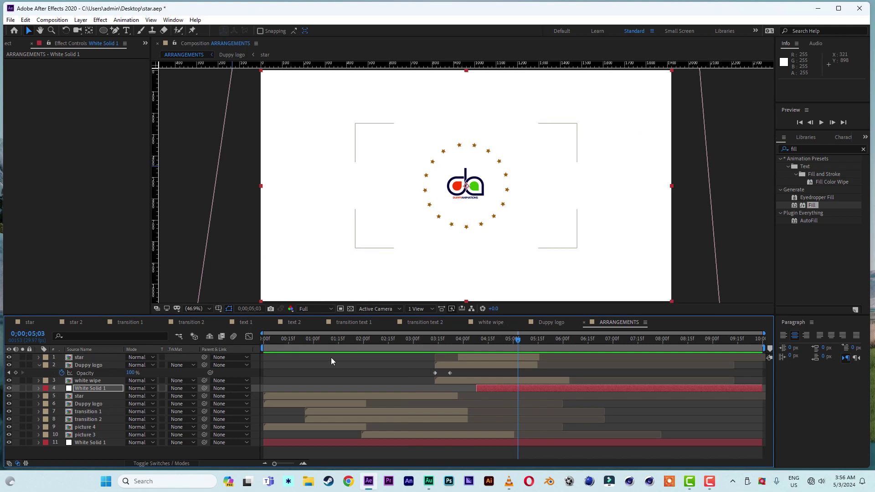
Switch to VLC media player and replay the opening seconds of Green Screen Golden Transition Opening.mp4 to examine the title and golden transitions.
left_click(487, 463)
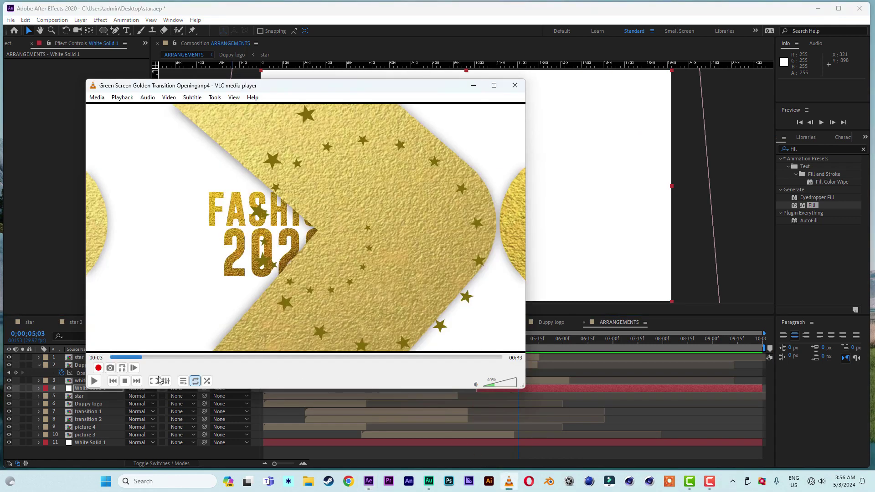
key("space")
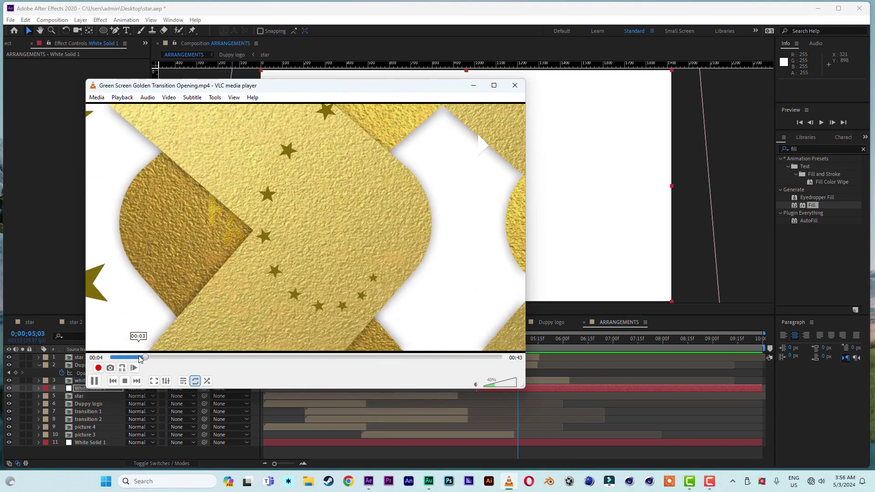
key("space")
left_click(132, 358)
key("space")
key("space")
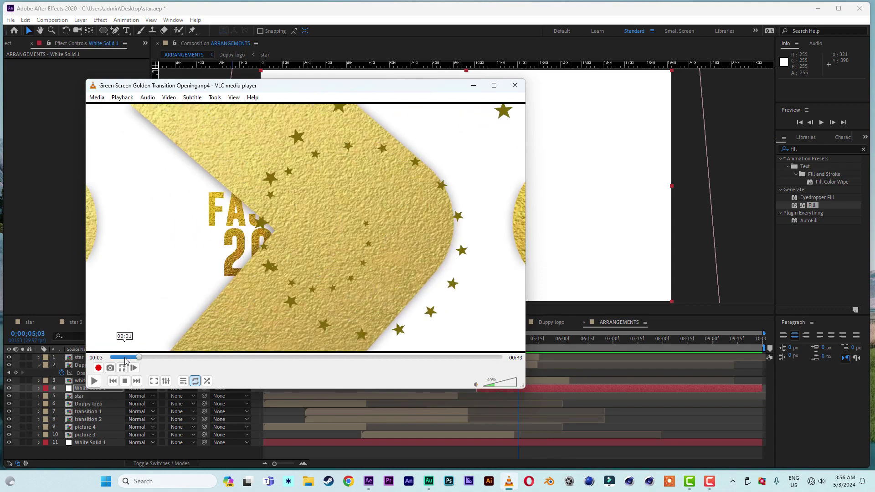
left_click(125, 358)
key("space")
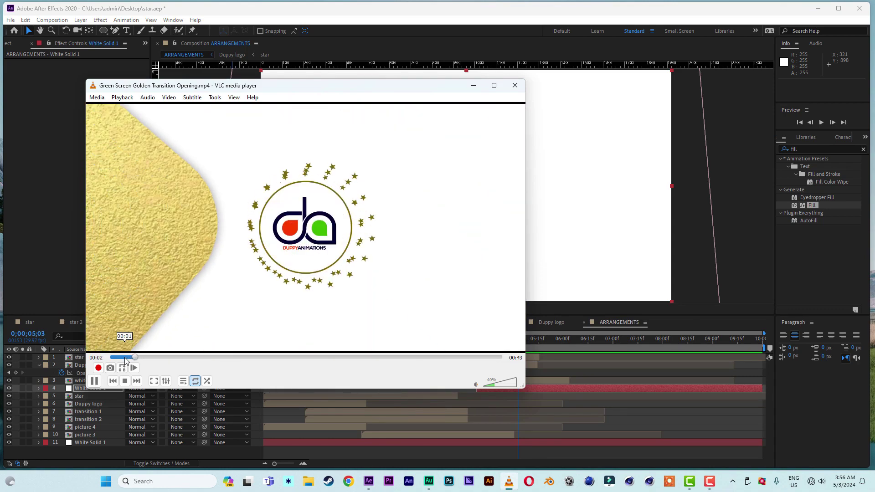
left_click(125, 358)
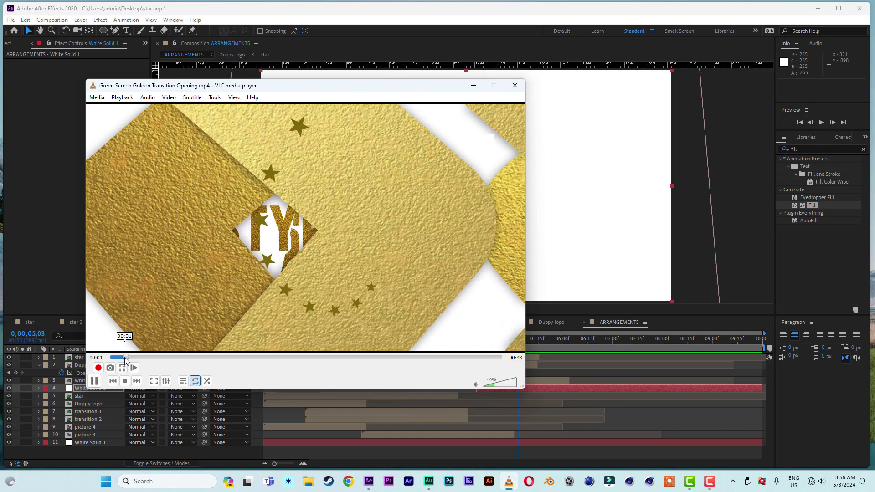
key("space")
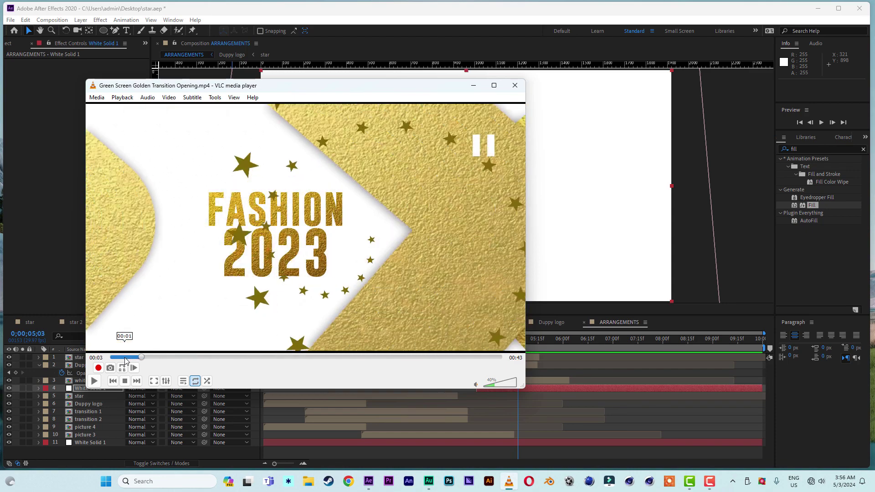
left_click(126, 358)
key("space")
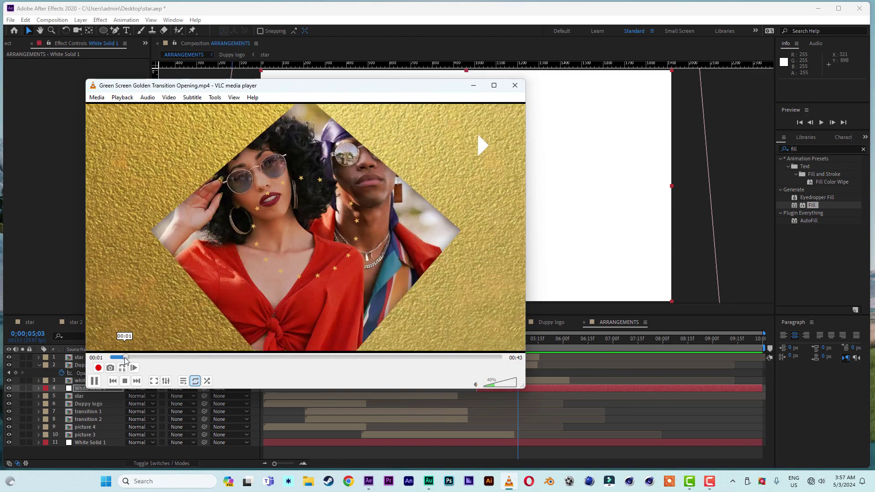
Compare the golden transition reference video in VLC around 00:03 with the ARRANGEMENTS composition around 0;00;03;23.
key("space")
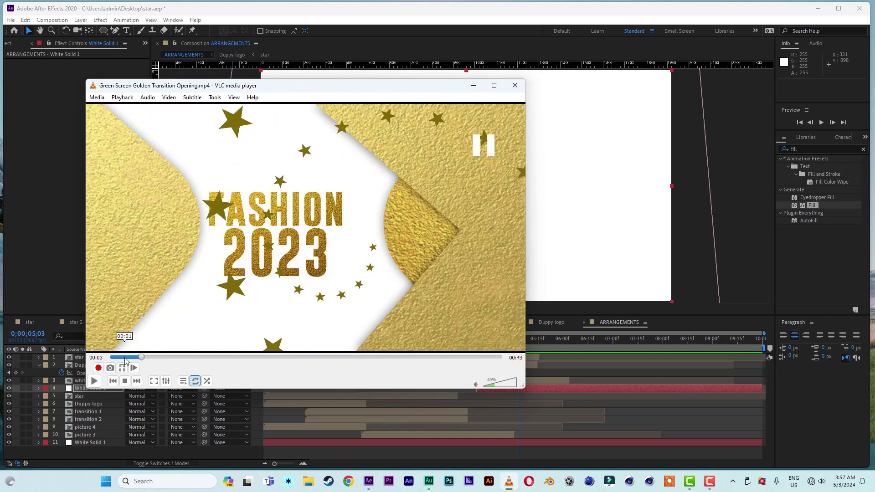
left_click(484, 30)
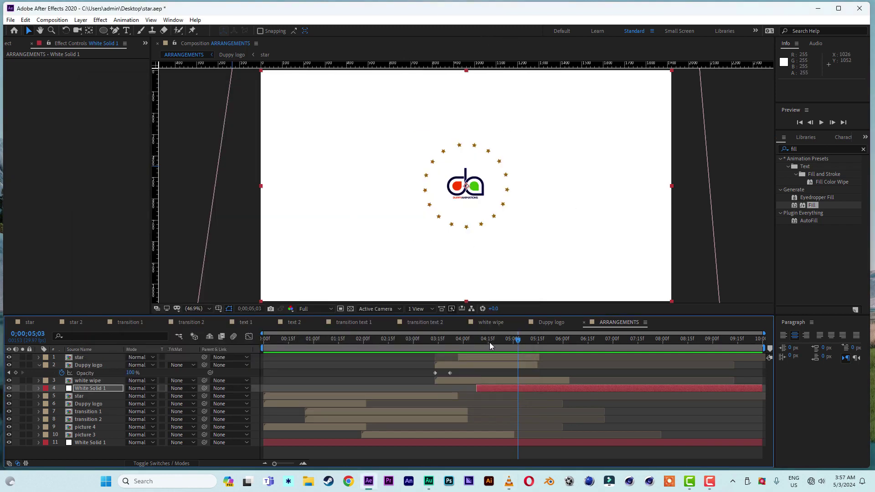
mouse_move(489, 342)
left_mouse_down()
mouse_move(413, 345)
mouse_move(486, 346)
left_mouse_up()
left_click(453, 346)
left_click(509, 481)
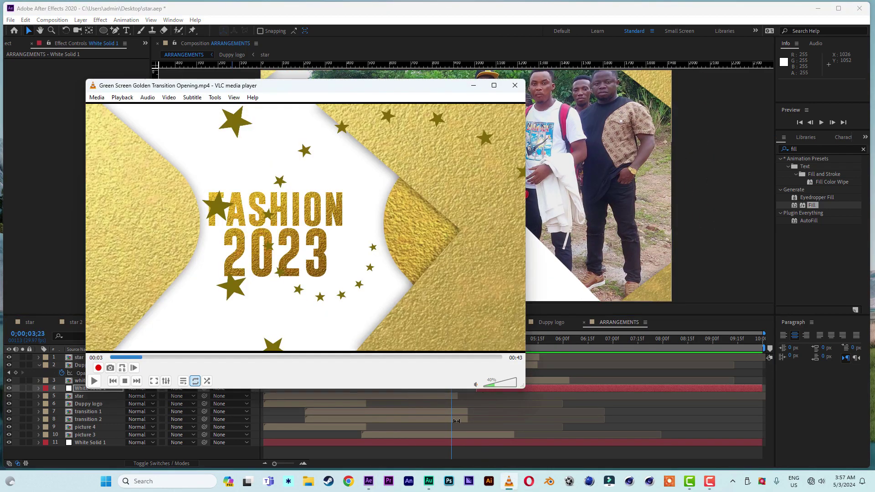
mouse_move(139, 357)
left_mouse_down()
mouse_move(120, 358)
mouse_move(150, 357)
mouse_move(139, 360)
left_mouse_up()
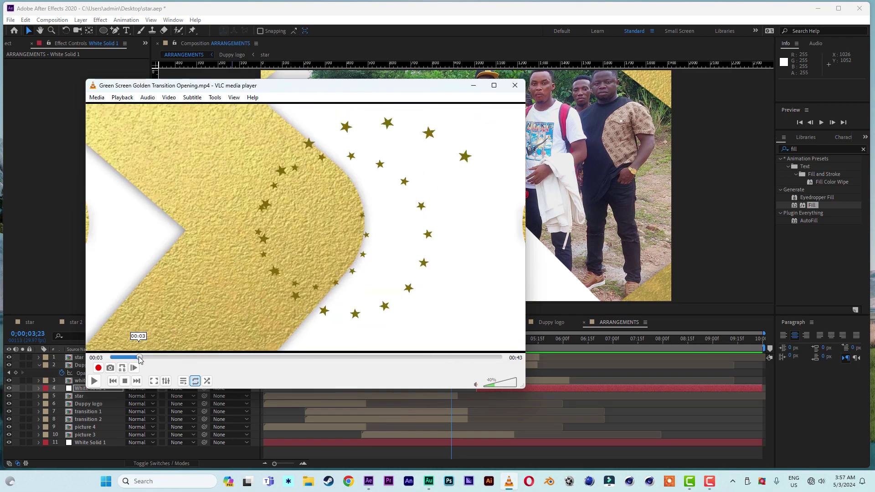
left_click(449, 13)
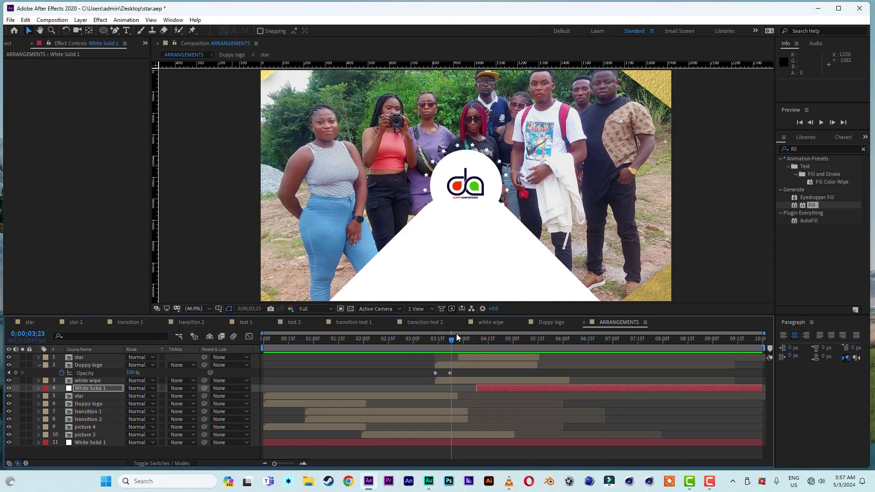
Hide the mask and shape paths in the viewer at 0;00;04;11 and collapse the upper Duppy logo layer's properties.
left_click_drag(451, 341, 481, 343)
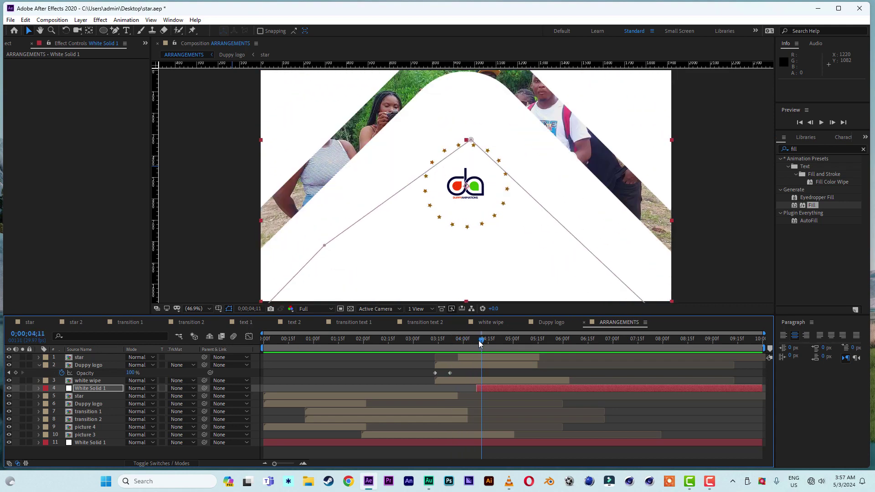
left_click(229, 309)
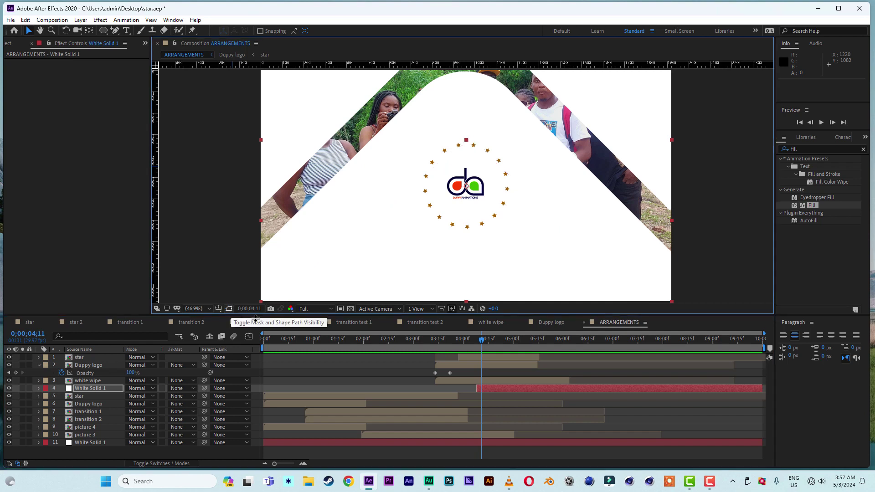
left_click(39, 365)
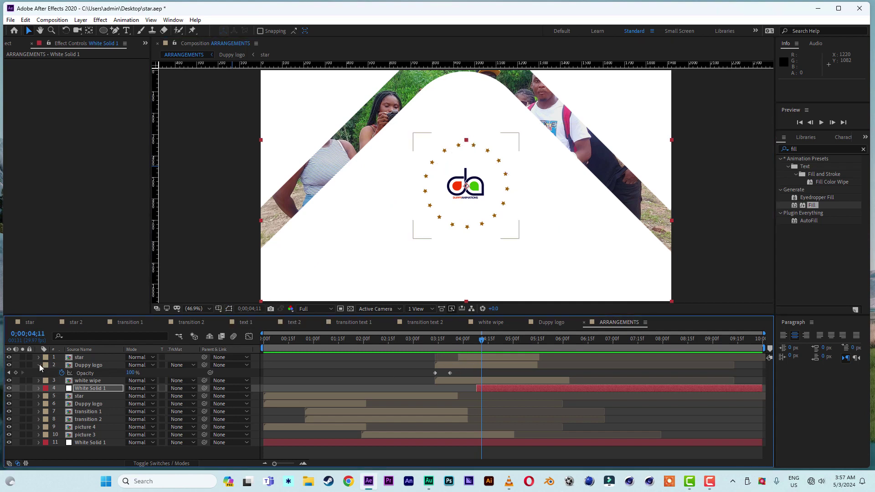
Add the transition text 1 composition to ARRANGEMENTS directly beneath the topmost star layer.
left_click(14, 47)
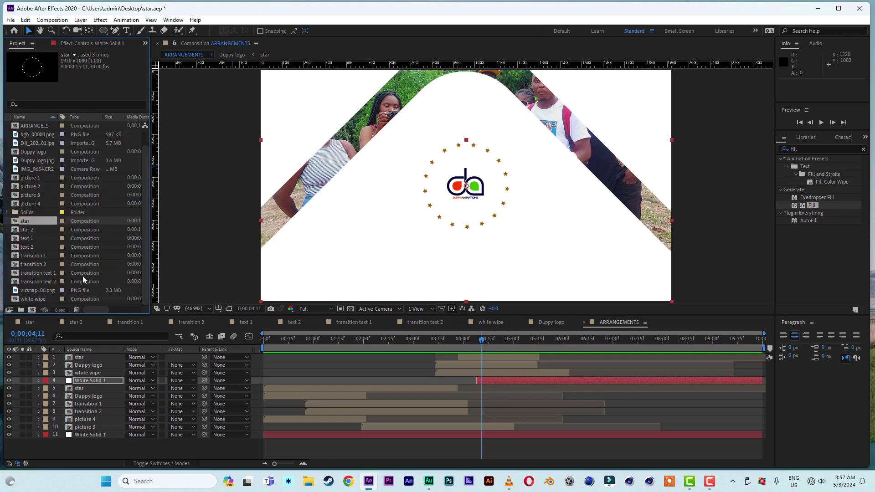
left_click(40, 279)
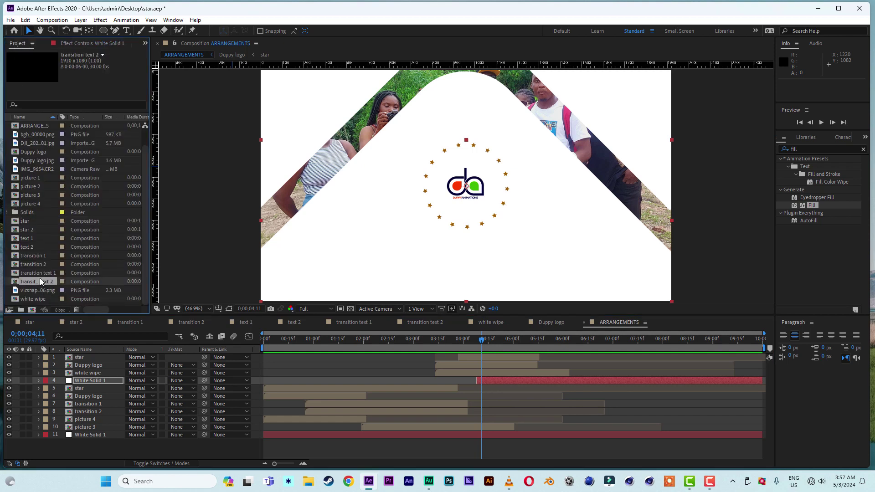
left_click(43, 273)
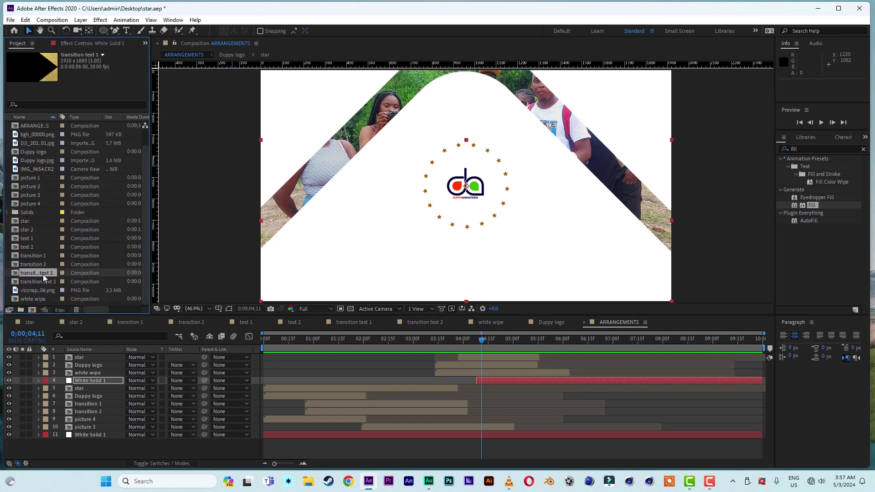
left_click_drag(41, 274, 60, 365)
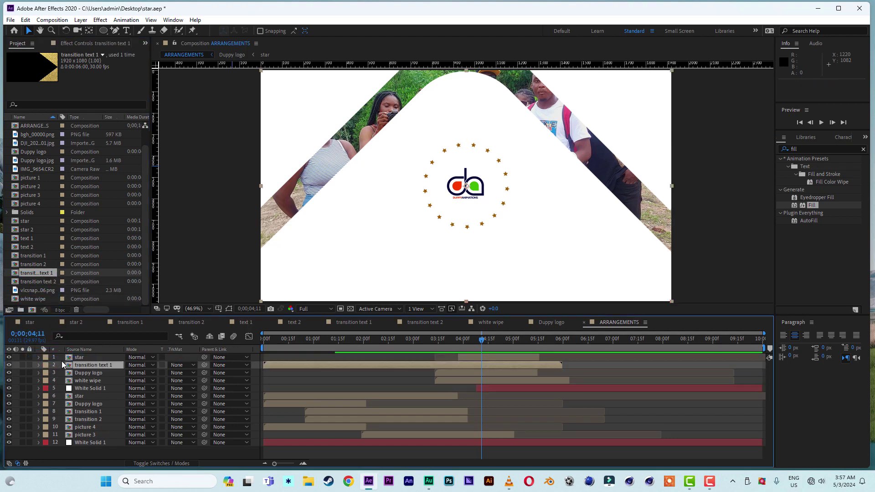
Trim the end of the transition text 1 layer to a 0;00;03;10 duration and shift the layer to start at 0;00;04;03.
left_click_drag(274, 362, 431, 365)
left_click_drag(697, 365, 572, 365)
left_click_drag(430, 367, 487, 366)
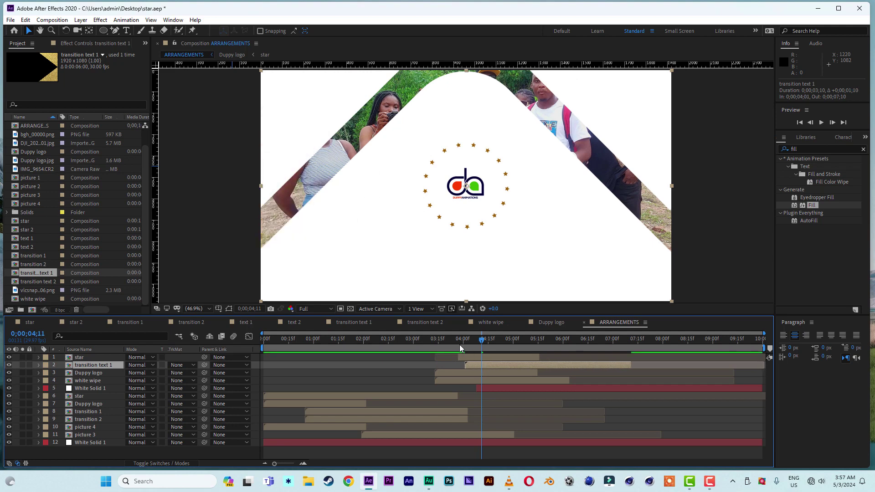
left_click_drag(455, 343, 478, 366)
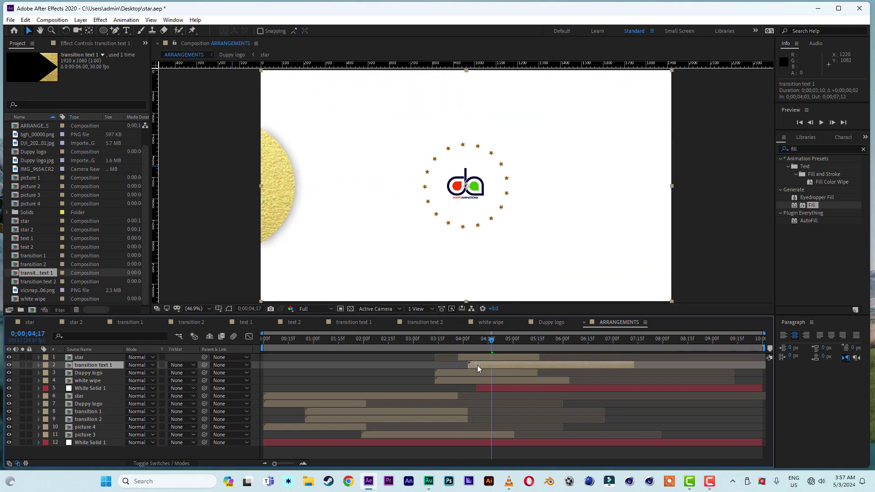
Preview ARRANGEMENTS from 0;00;03;12 and check how the transition text 1 layer follows the logo and white wipe.
left_click(434, 341)
key("space")
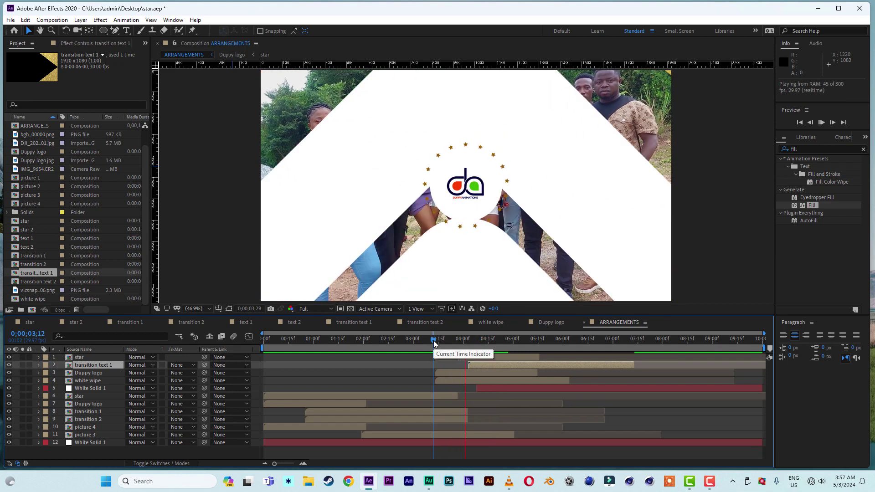
key("space")
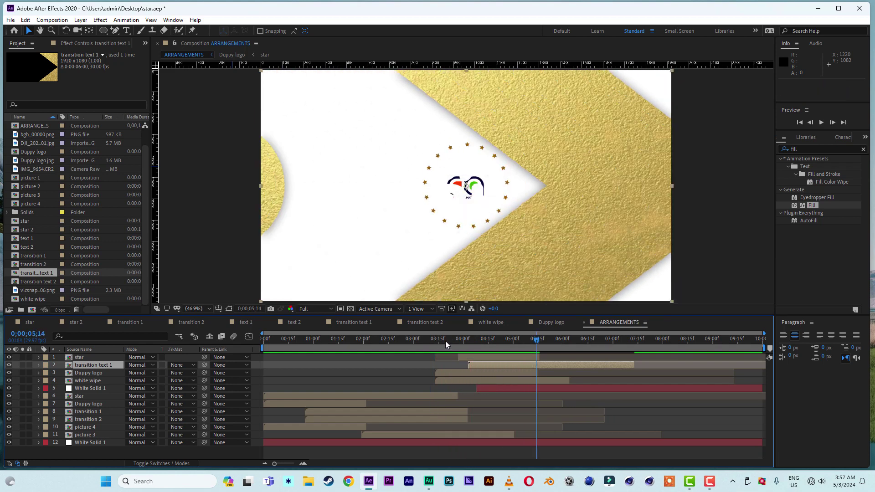
left_click_drag(501, 342, 477, 349)
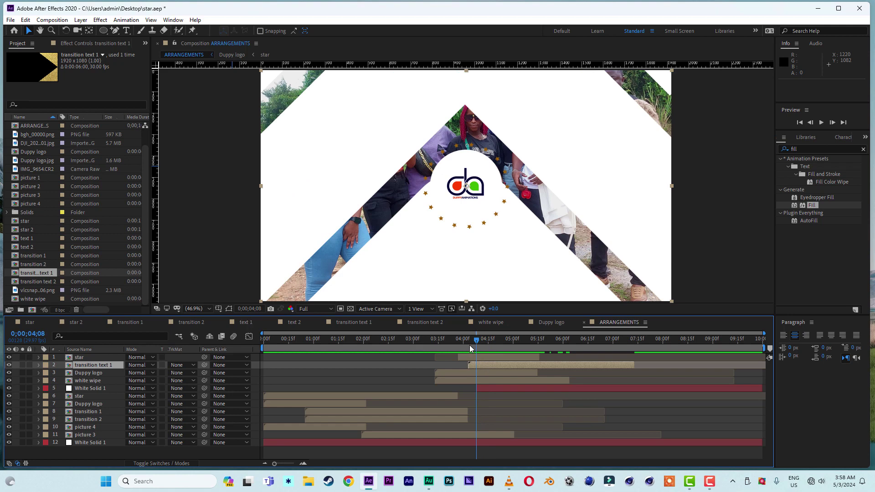
Open the transition text 1 composition, inspect it at 0:00:01:18 and open its nested text 1 composition.
double_click(481, 365)
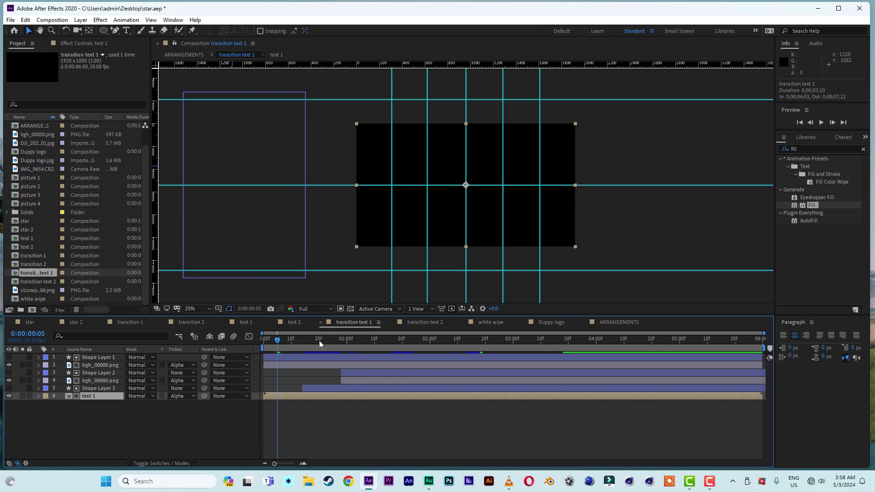
left_click_drag(319, 340, 397, 344)
left_click(97, 422)
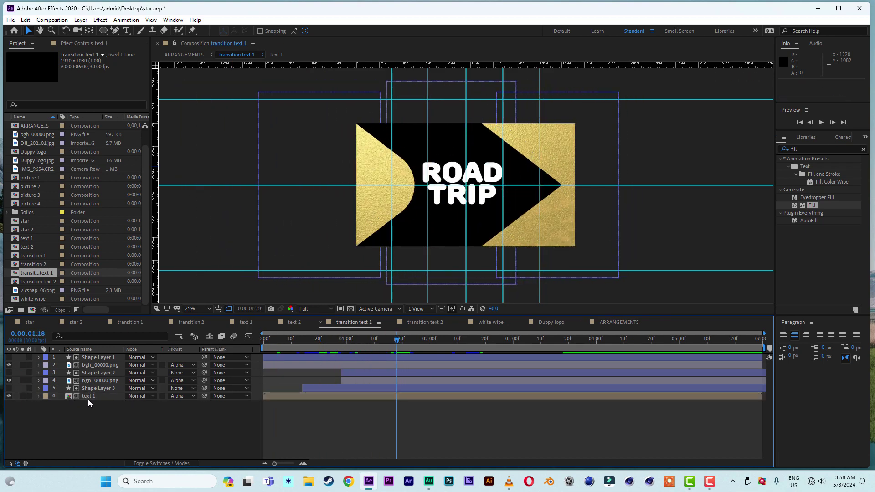
left_click(91, 396)
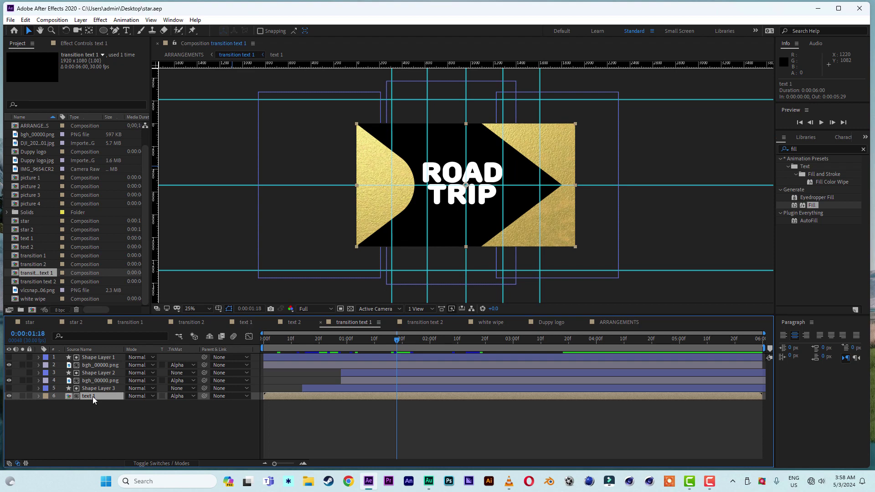
double_click(92, 397)
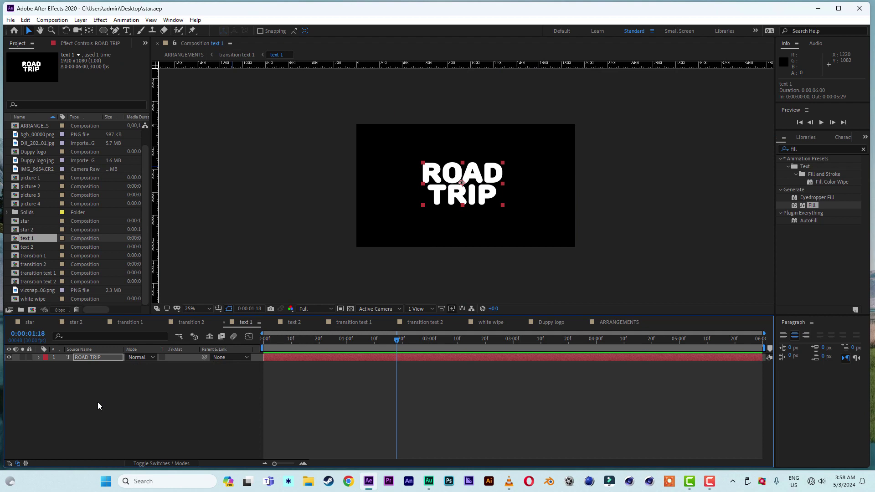
Add the bgh_00000.png gold texture to text 1, scale it to 204% and place it beneath the ROAD TRIP layer.
left_click(25, 170)
left_click(31, 144)
scroll(34, 144, "up", 1)
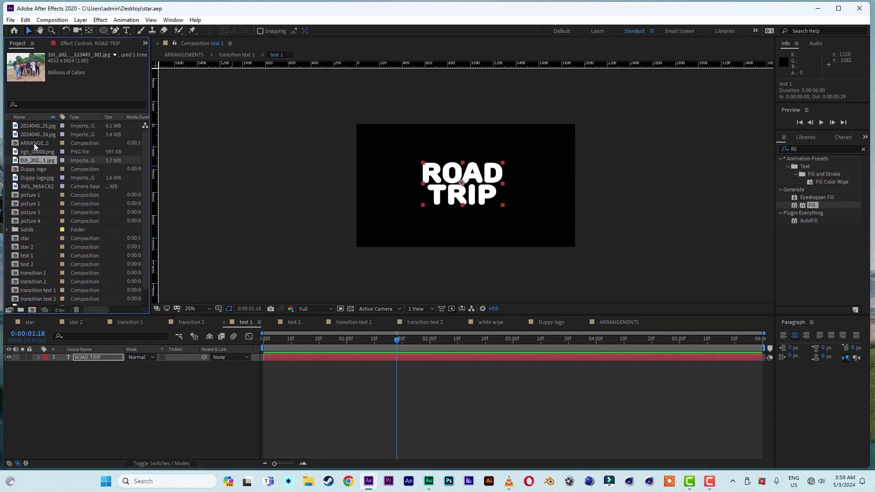
left_click(30, 151)
left_click_drag(30, 154, 88, 354)
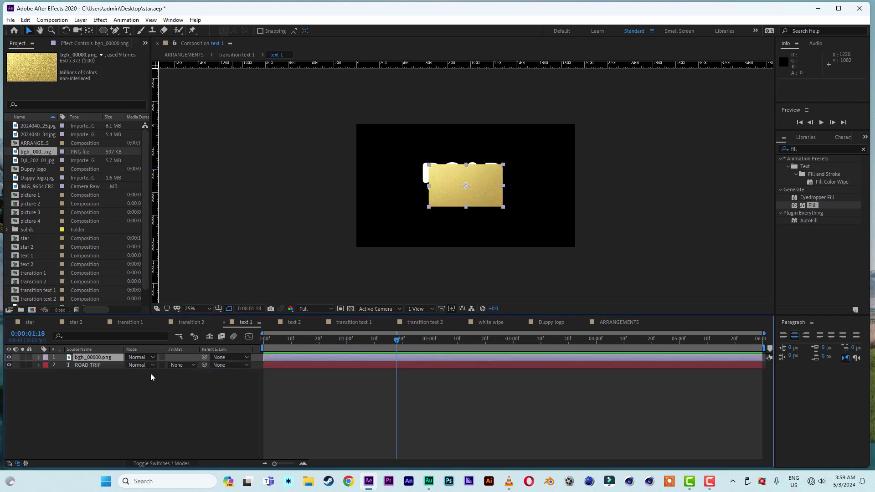
key("s")
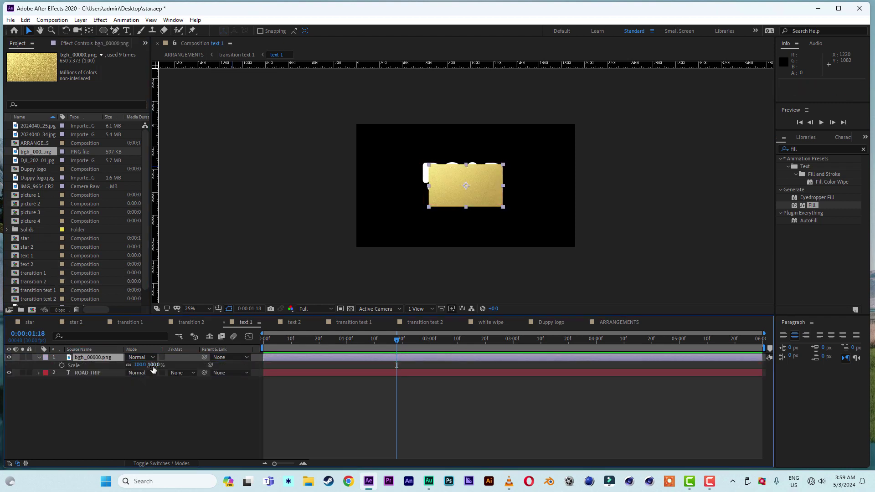
left_click_drag(139, 365, 203, 368)
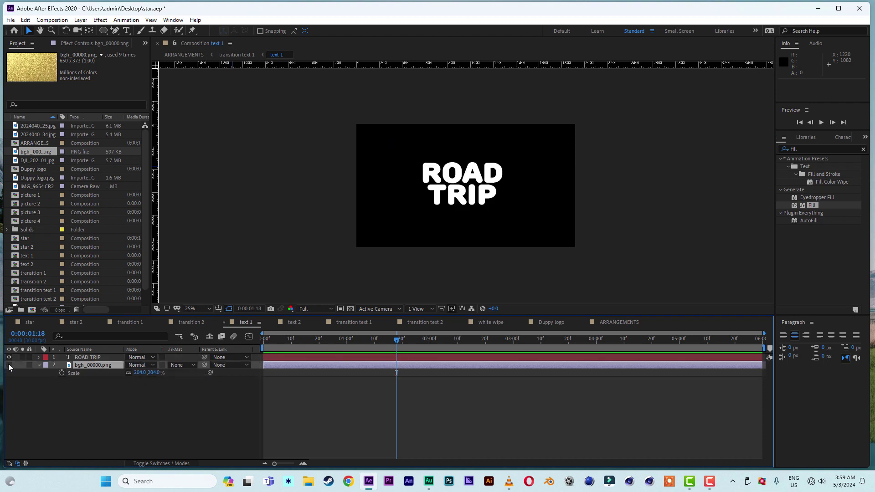
Show the gold texture layer and set its track matte to the alpha matte of the ROAD TRIP text.
left_click(10, 366)
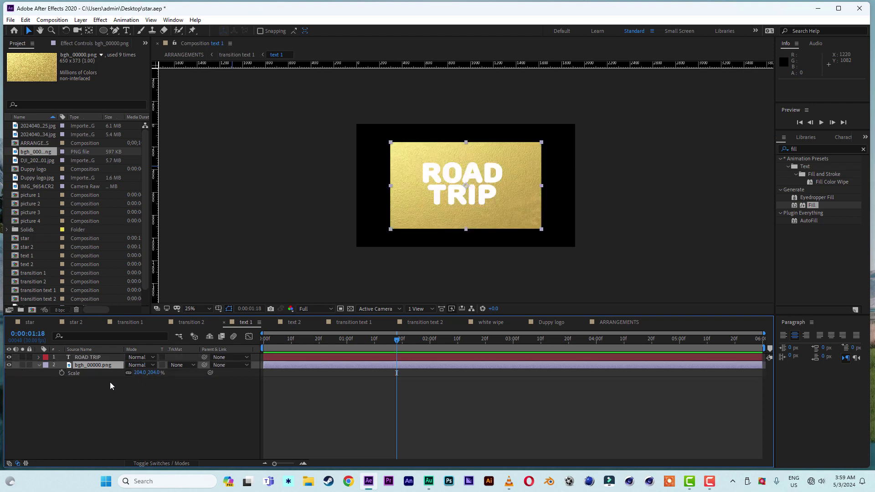
left_click(181, 364)
left_click(190, 390)
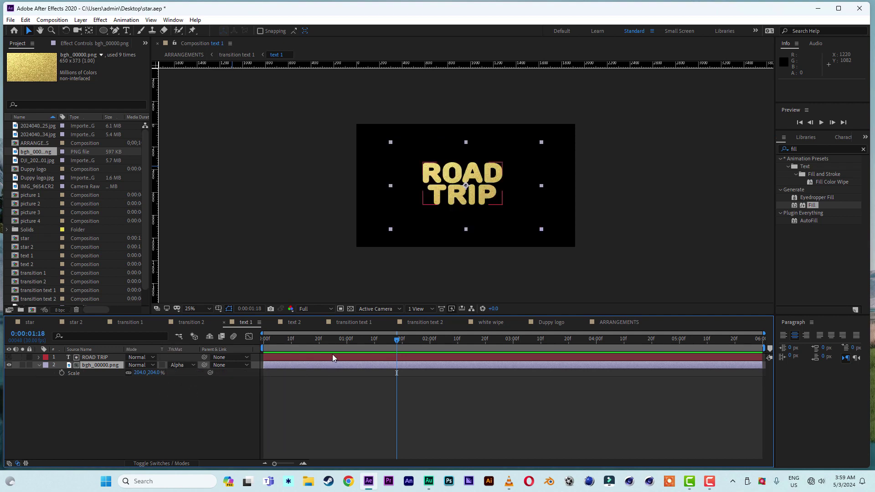
Close the text 1 timeline and add bgh_00000.png beneath the THE GAMES layer in the text 2 composition.
left_click(224, 323)
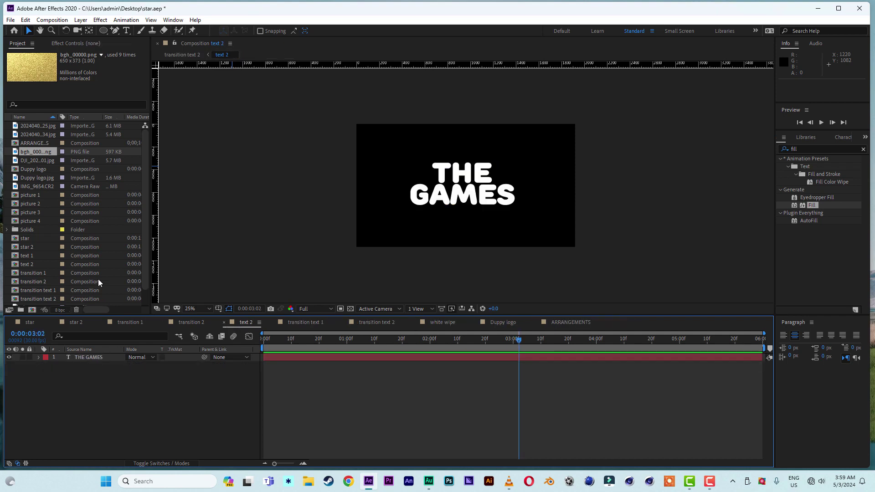
left_click(31, 135)
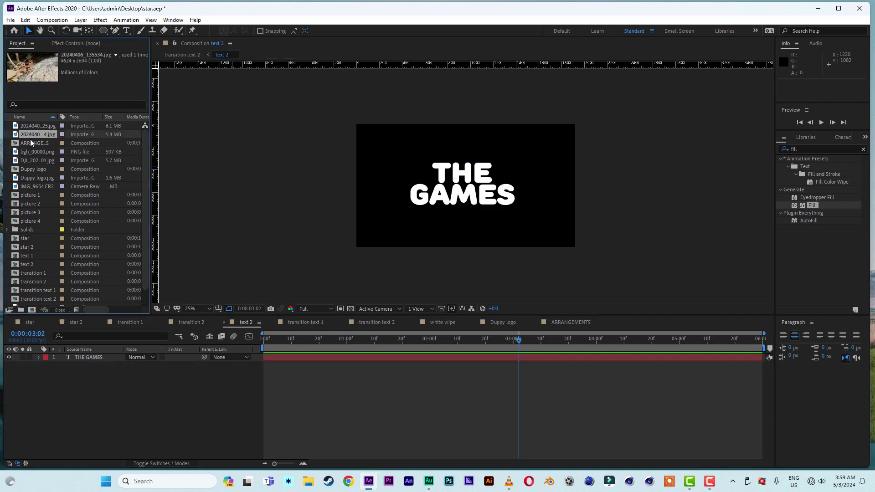
left_click(30, 152)
left_click_drag(31, 152, 84, 379)
Scale the gold texture in text 2 to 215% and set its track matte to Alpha Matte "THE GAMES".
key("s")
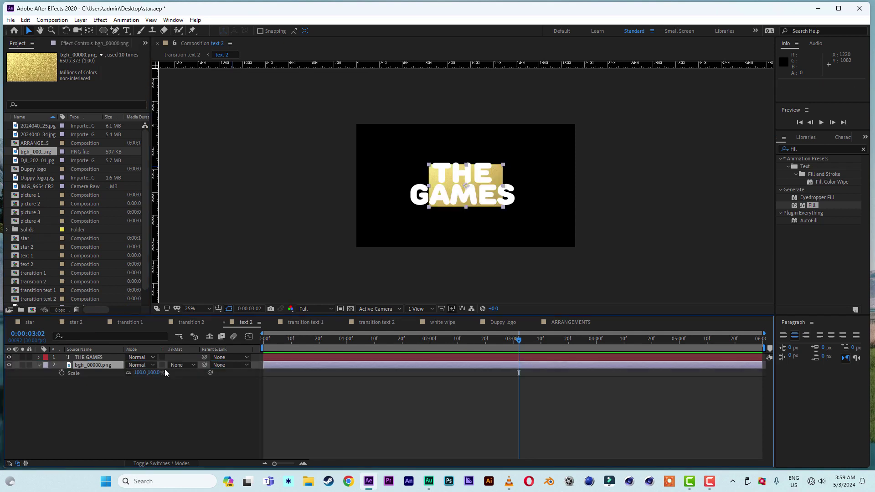
left_click_drag(155, 372, 214, 377)
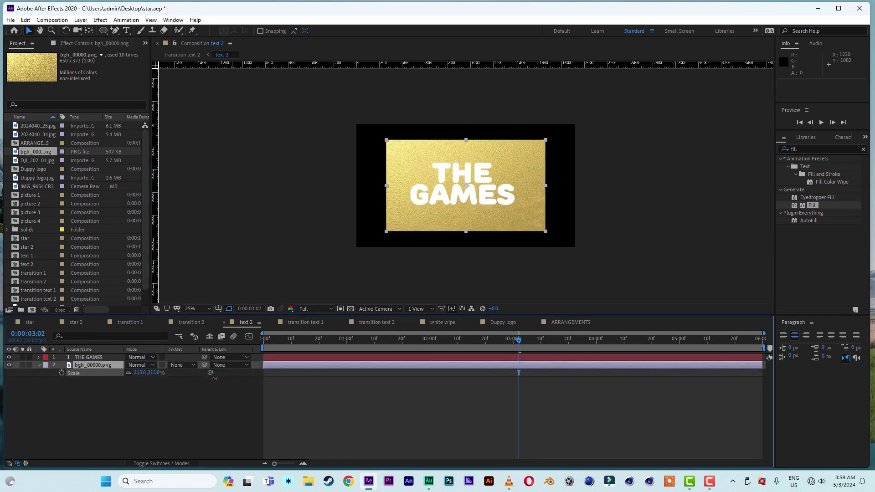
left_click(182, 366)
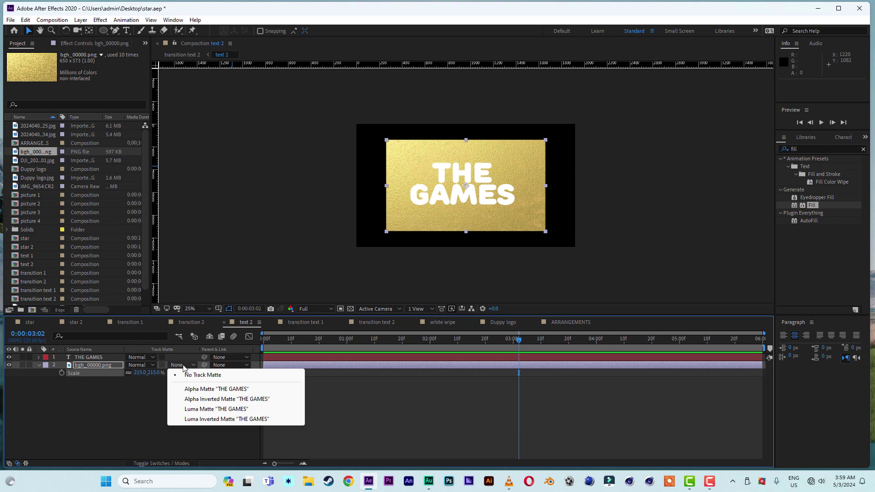
left_click(192, 388)
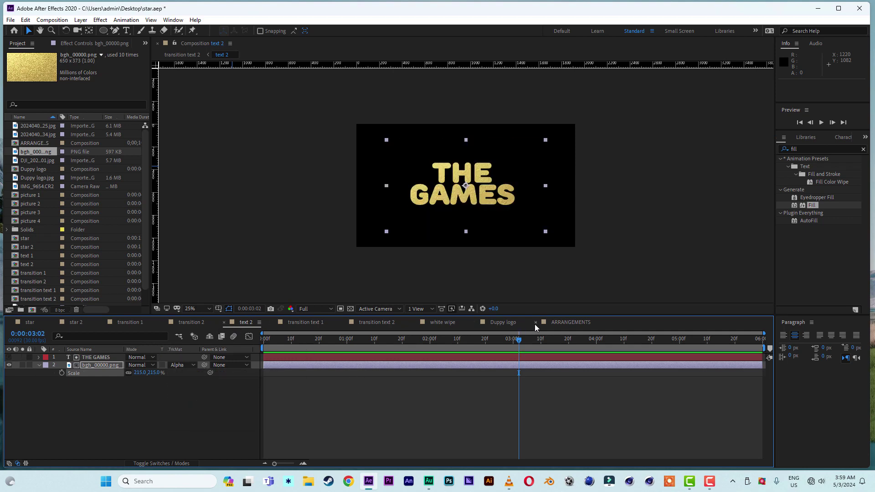
Return to the ARRANGEMENTS composition and preview the gold text transition from 0;00;03;09.
left_click(561, 321)
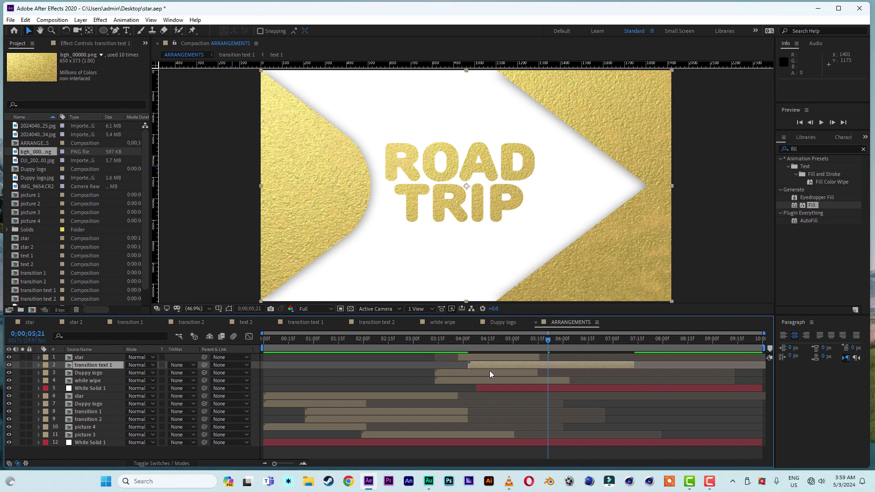
left_click(429, 339)
key("space")
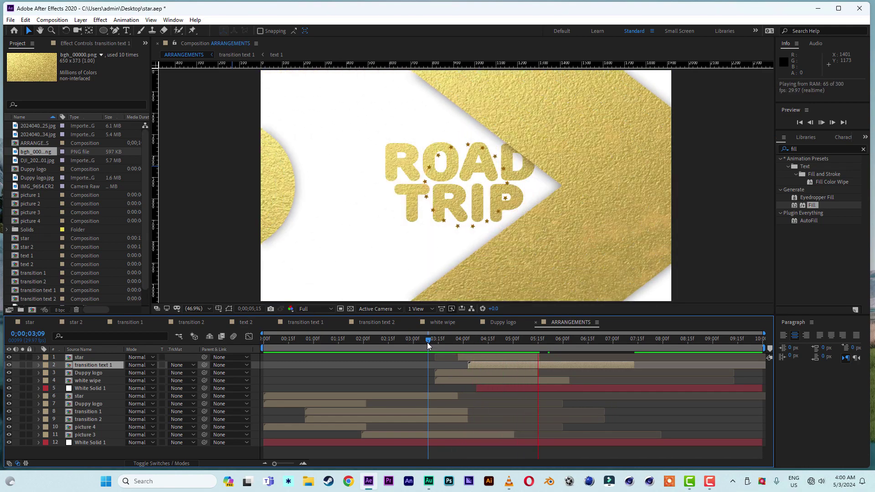
Trim the end of the upper Duppy logo layer to 0;00;05;05.
left_click(489, 339)
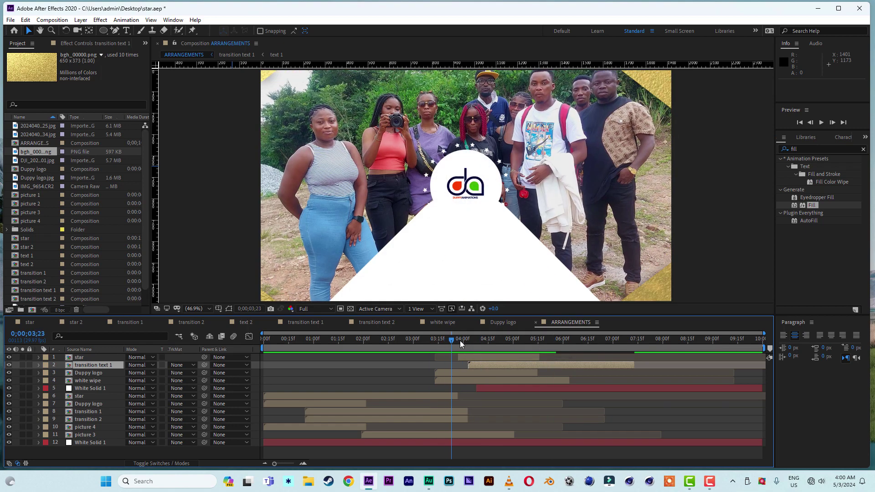
left_click_drag(506, 347, 522, 373)
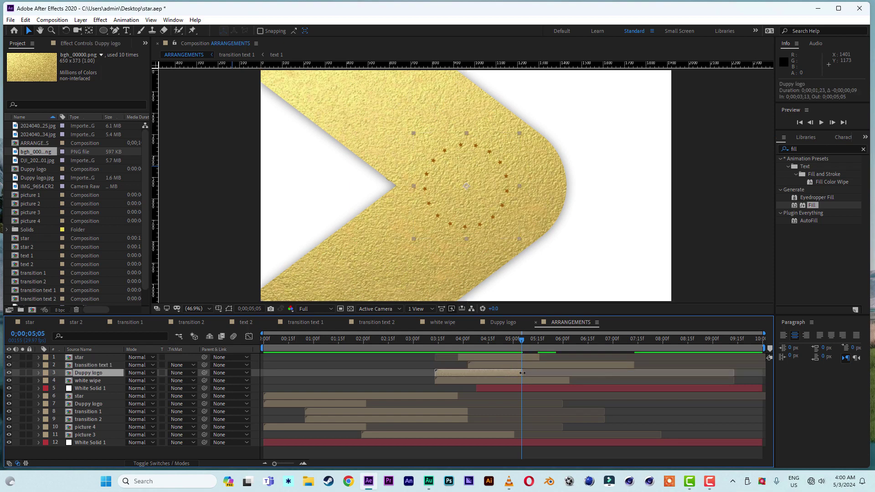
Replace the topmost star layer's source with the star 2 composition.
left_click(525, 357)
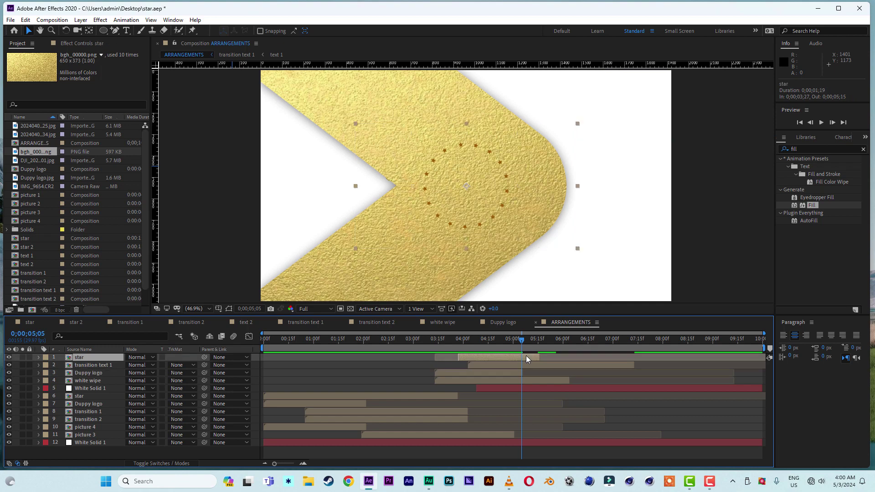
left_click(28, 247)
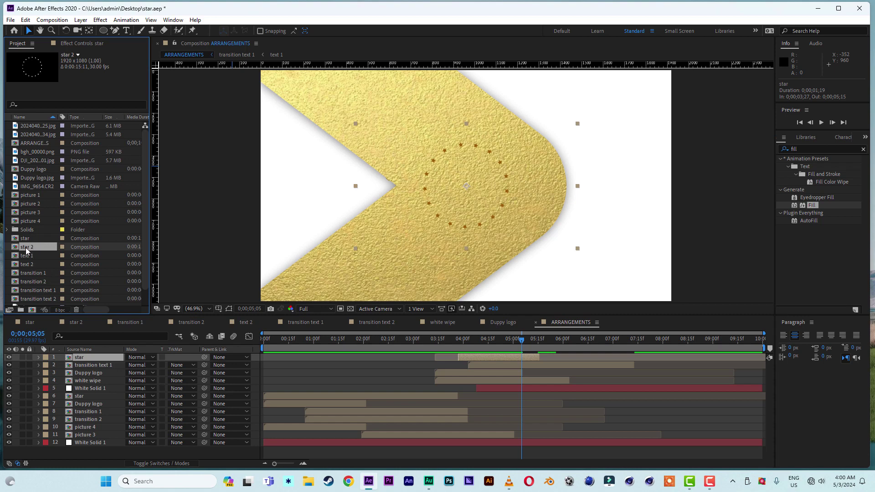
left_click_drag(27, 250, 80, 360)
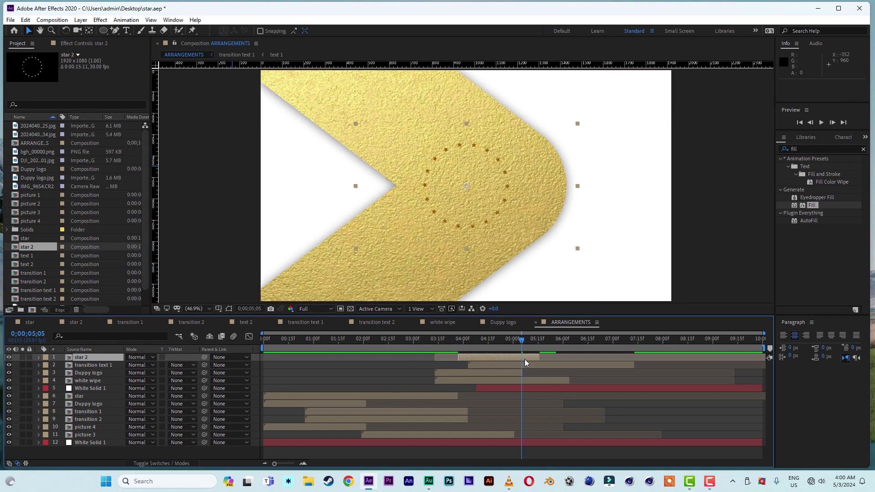
Adjust the star 2 layer to run from 0;00;03;24 to 0;00;06;10 and preview it from 0;00;03;17.
left_click_drag(529, 358, 560, 358)
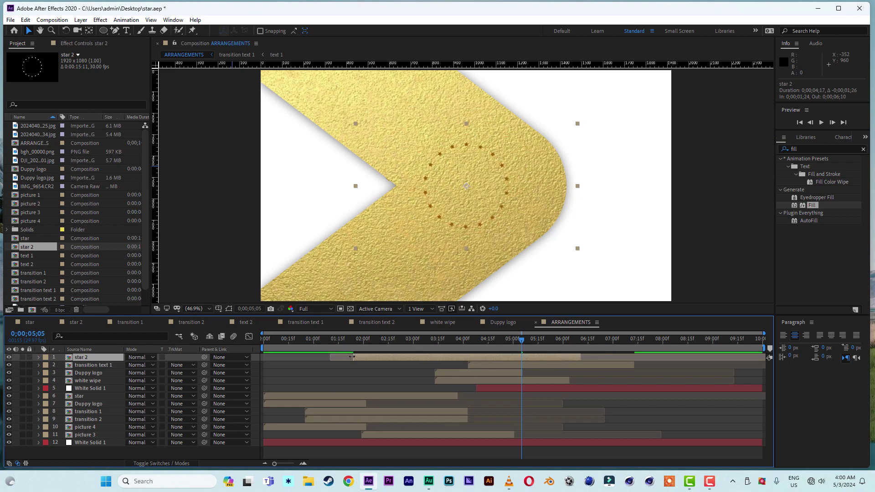
left_click_drag(352, 357, 461, 342)
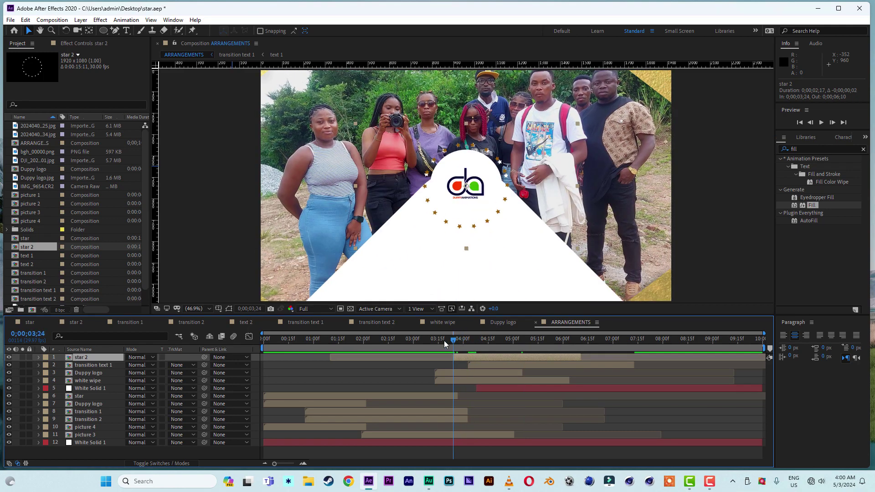
left_click(442, 341)
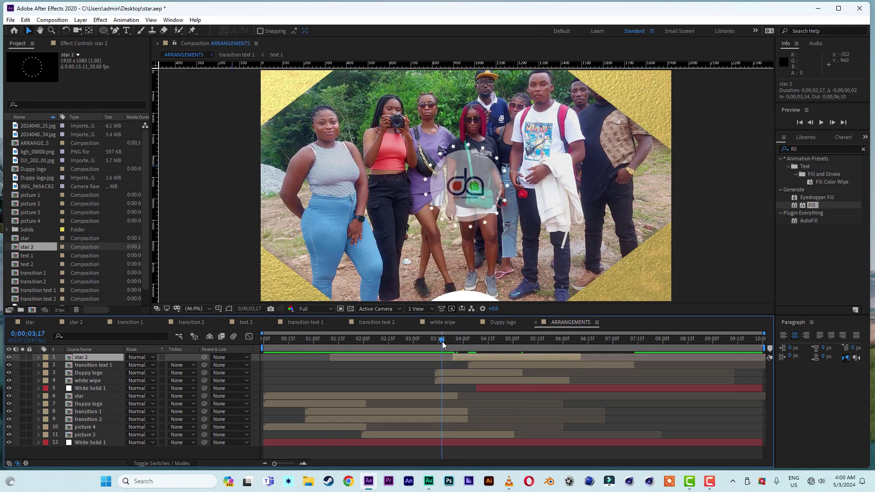
key("space")
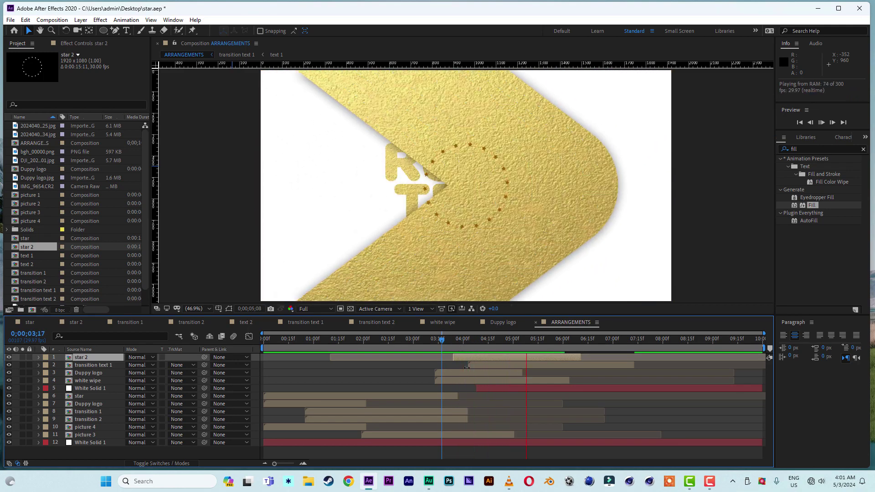
key("space")
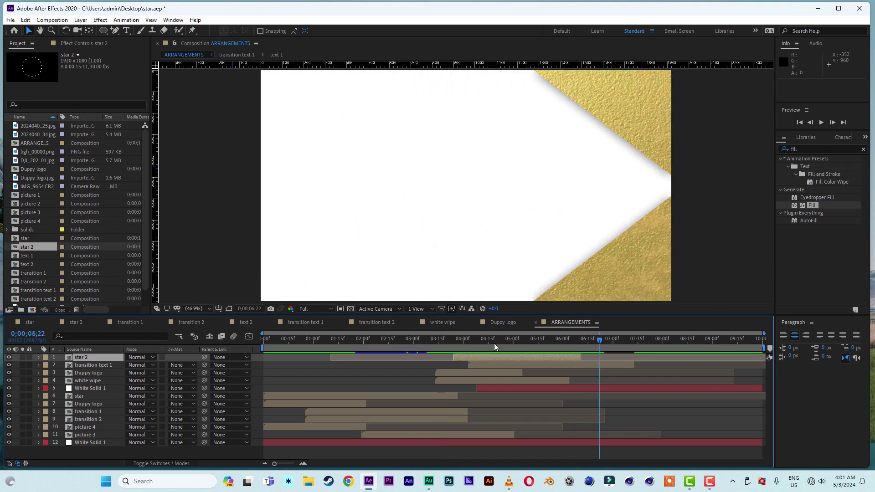
Set the star 2 layer's scale to 100% and preview the result from 0;00;02;09.
left_click_drag(494, 343, 524, 347)
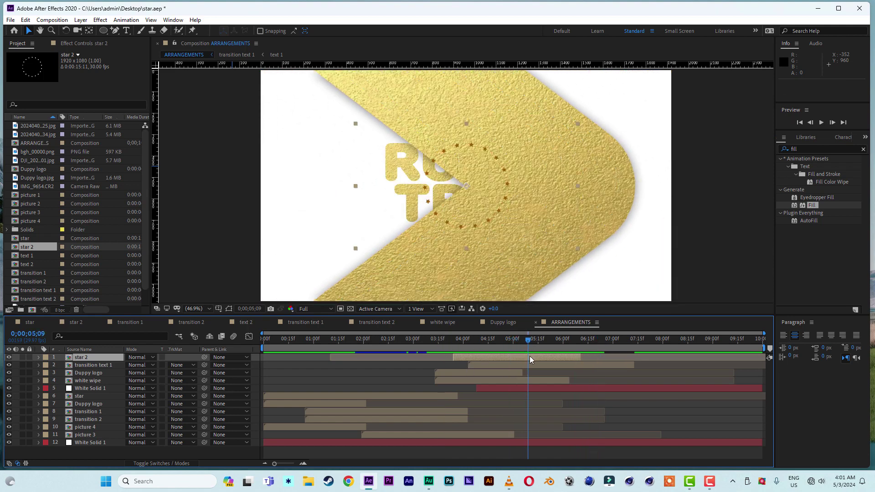
left_click(531, 360)
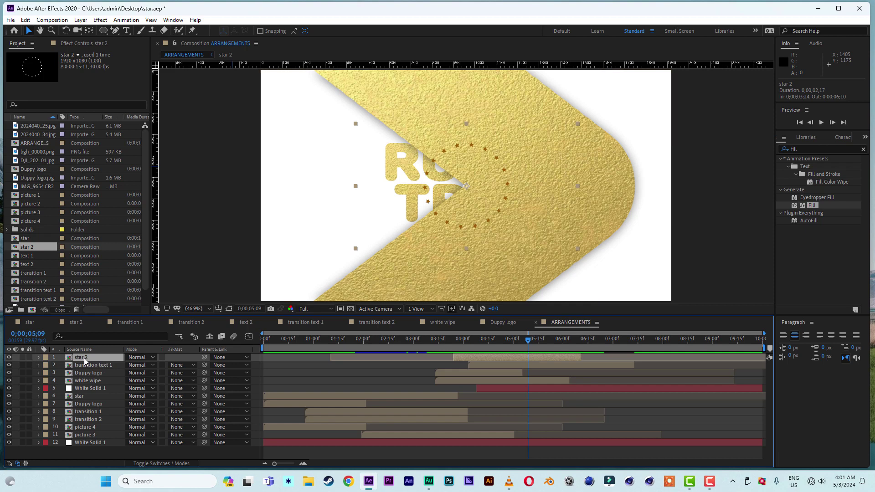
key("s")
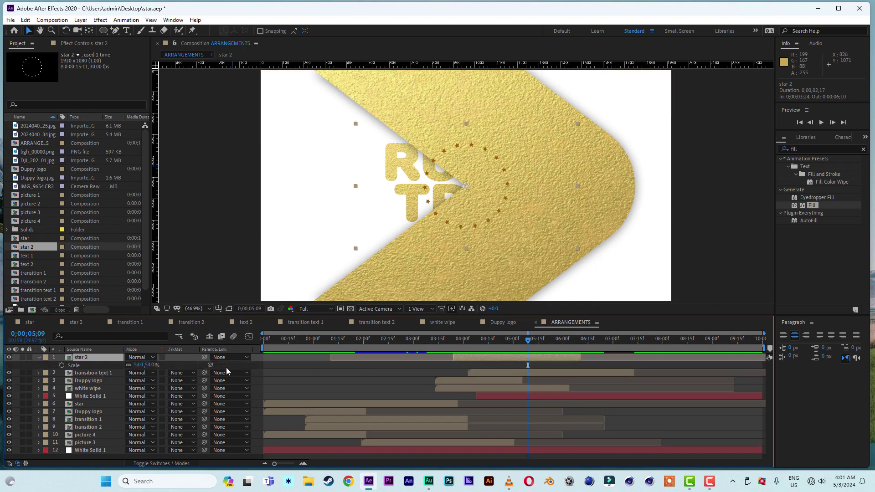
left_click(152, 365)
type("100")
key("Return")
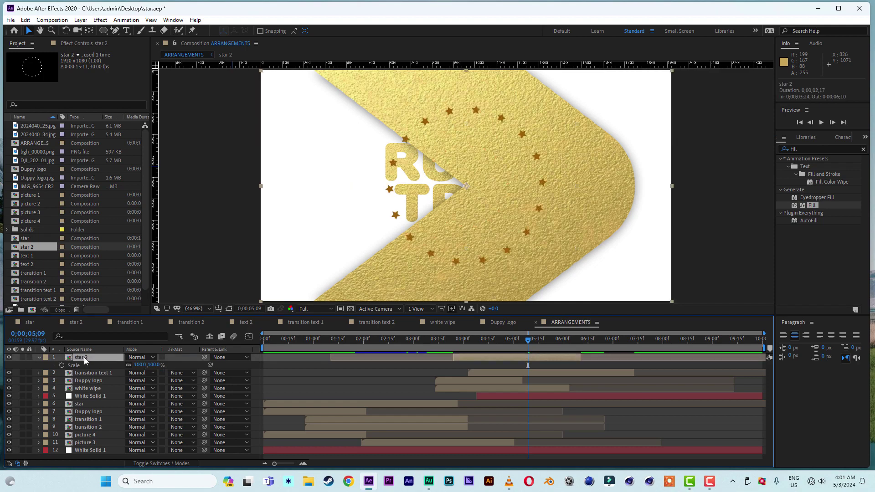
left_click_drag(463, 343, 379, 342)
key("space")
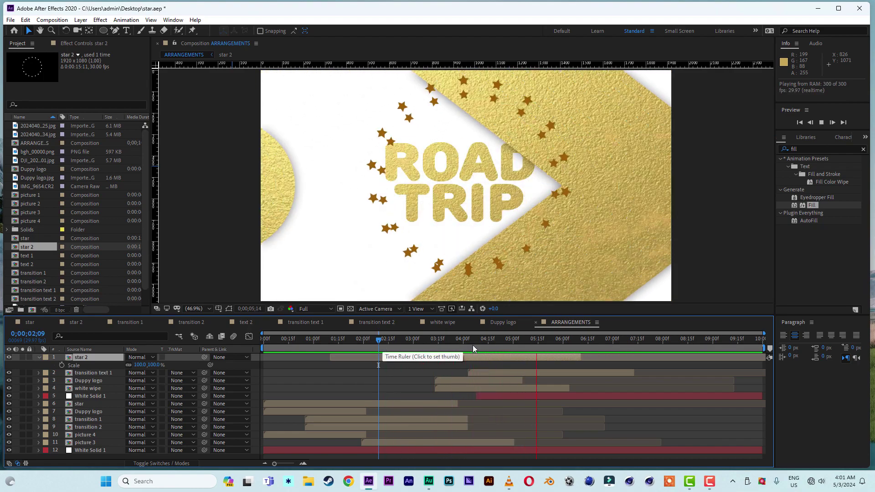
key("space")
Keyframe star 2's scale at 100% on 0;00;05;13 and 54% on 0;00;04;26.
left_click_drag(501, 341, 534, 343)
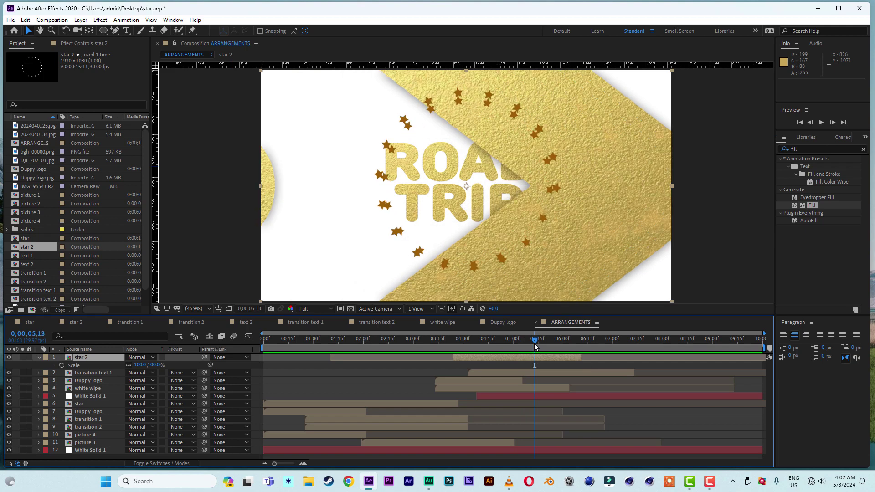
scroll(508, 372, "down", 1)
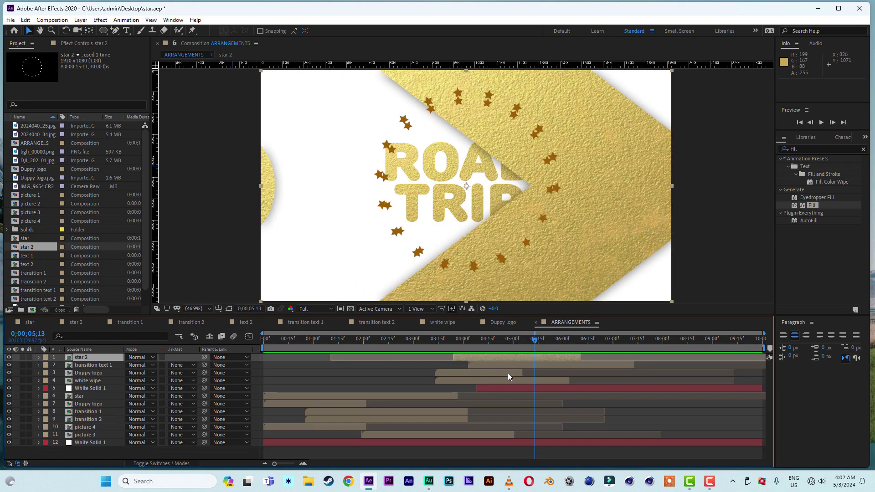
scroll(508, 373, "up", 1)
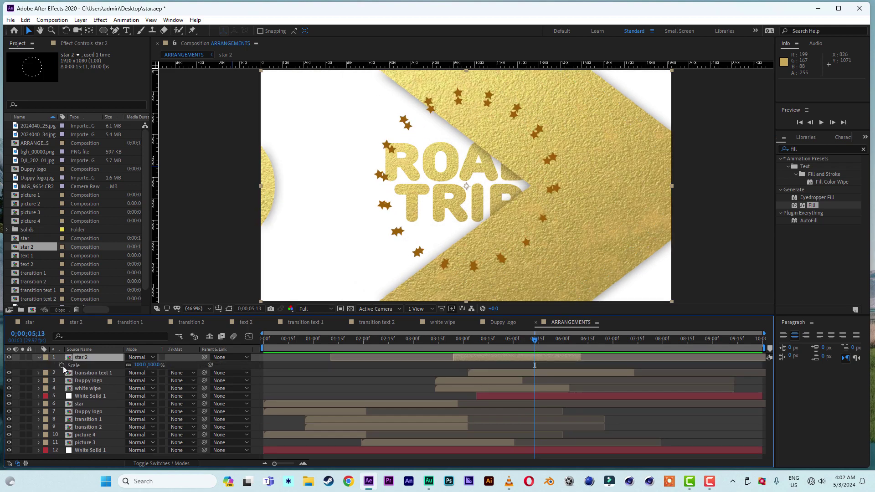
left_click_drag(535, 342, 509, 344)
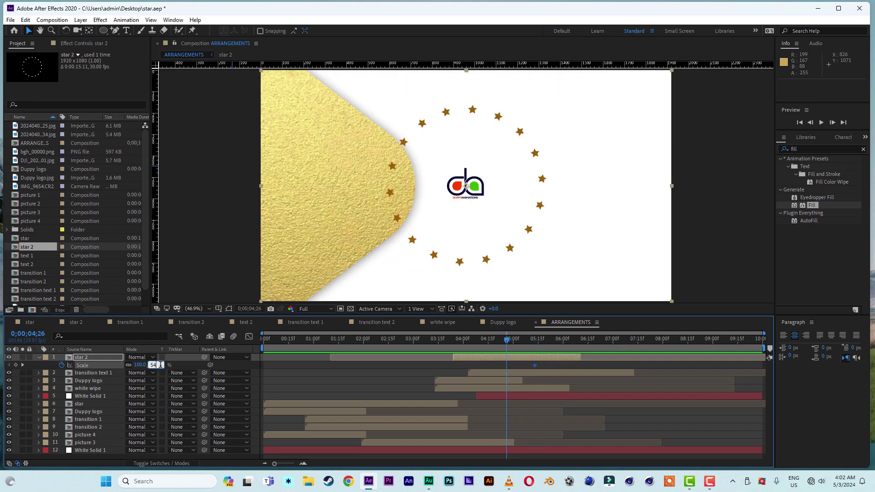
key("Return")
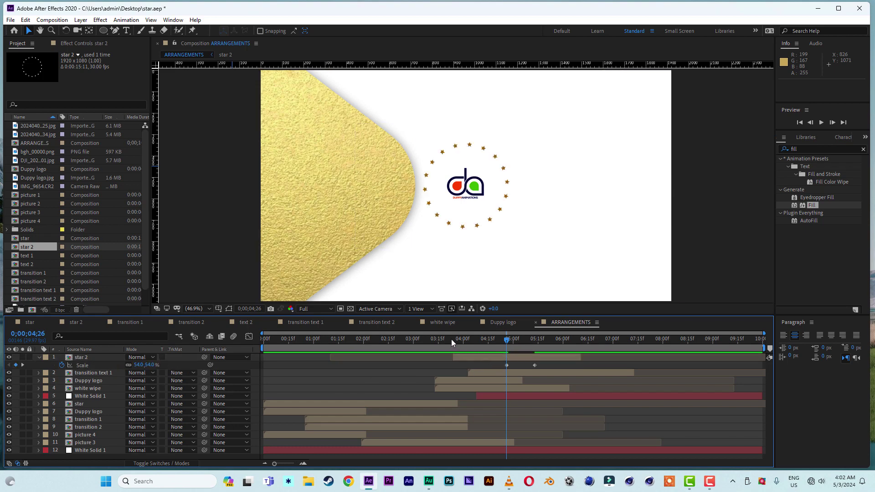
Preview the star scaling from 0;00;03;23 and extend the end of the star 2 layer to 0;00;07;19.
left_click(451, 339)
key("space")
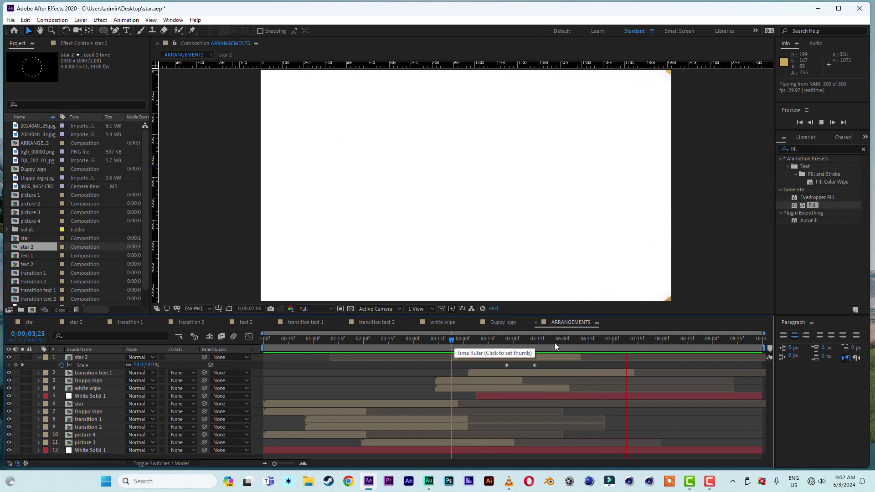
key("space")
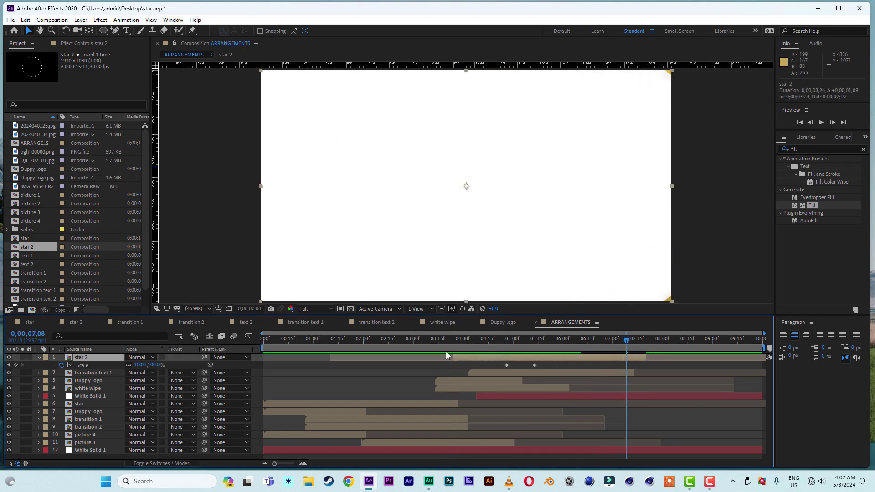
Replay the star and text transition several times from around 0;00;03;17 to check the star growth timing.
left_click(452, 340)
key("space")
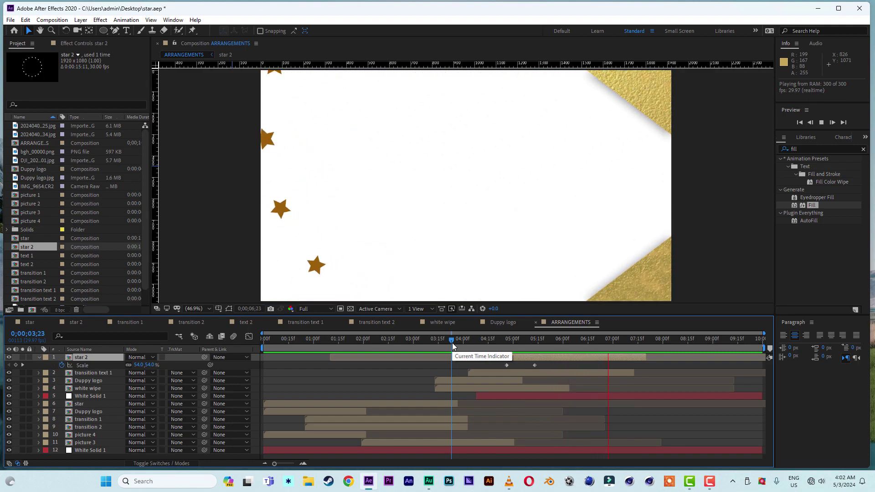
key("space")
left_click(441, 341)
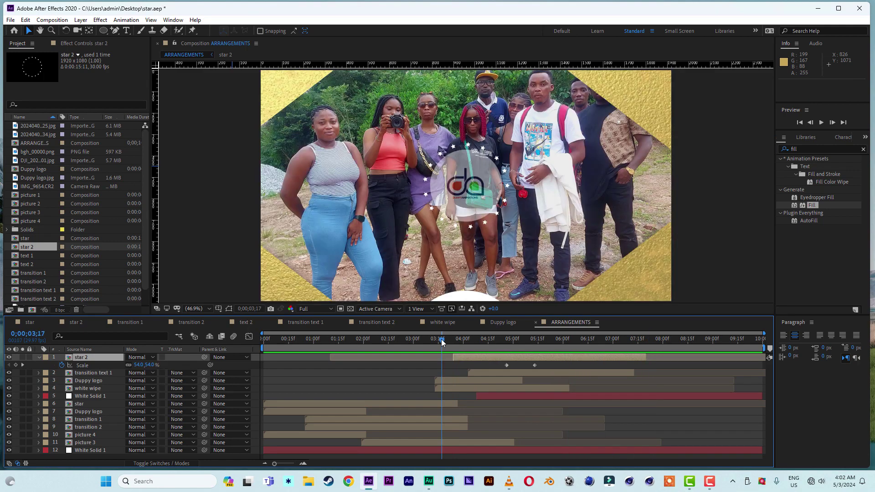
key("space")
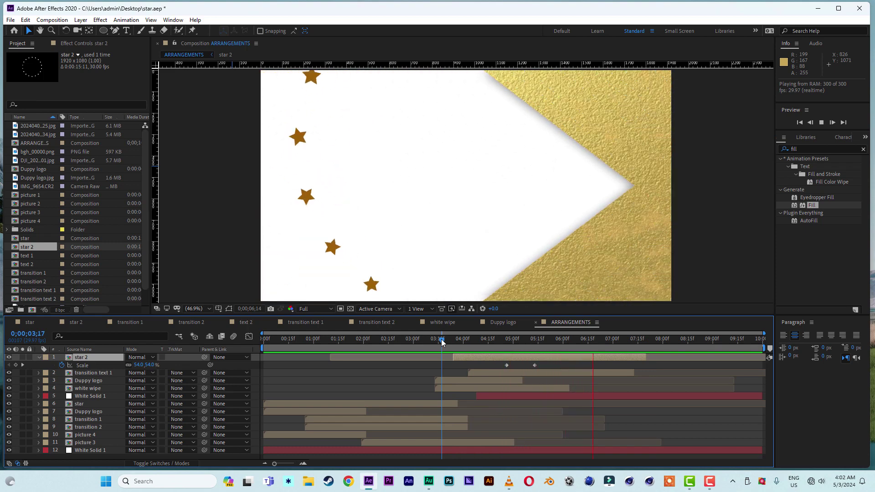
key("space")
left_click(442, 342)
key("space")
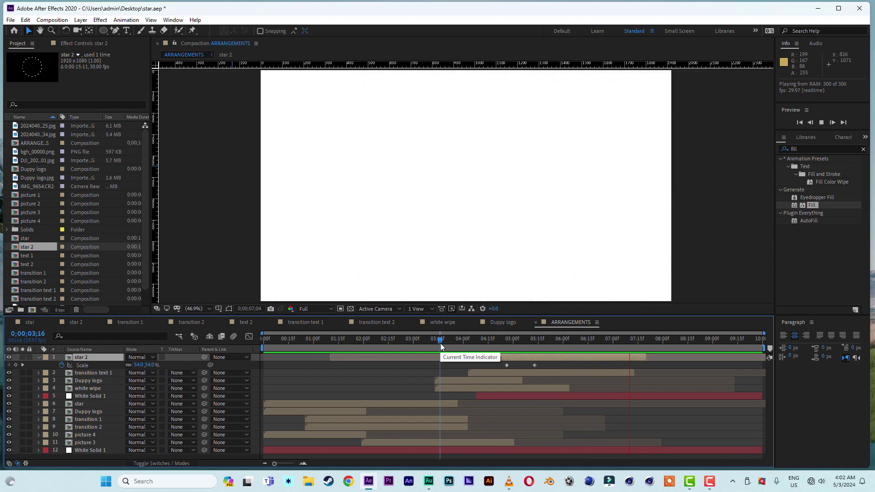
left_click(459, 340)
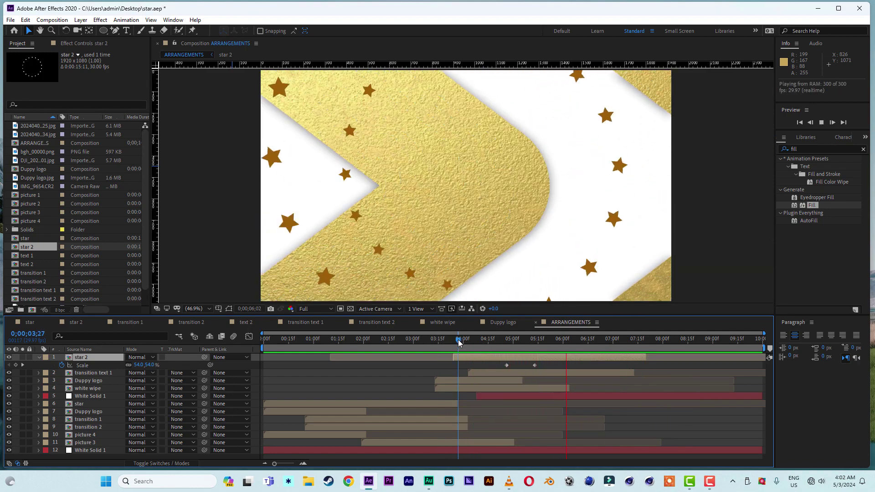
left_click(493, 341)
Collapse the star 2 layer's properties, trim its end to 0;00;07;13 and scrub the transition to 0;00;06;10.
left_click(39, 358)
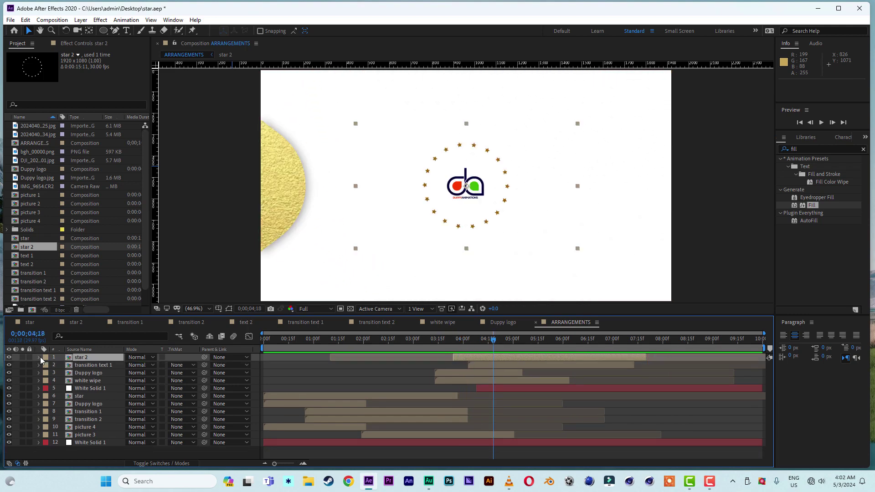
left_click_drag(494, 341, 636, 356)
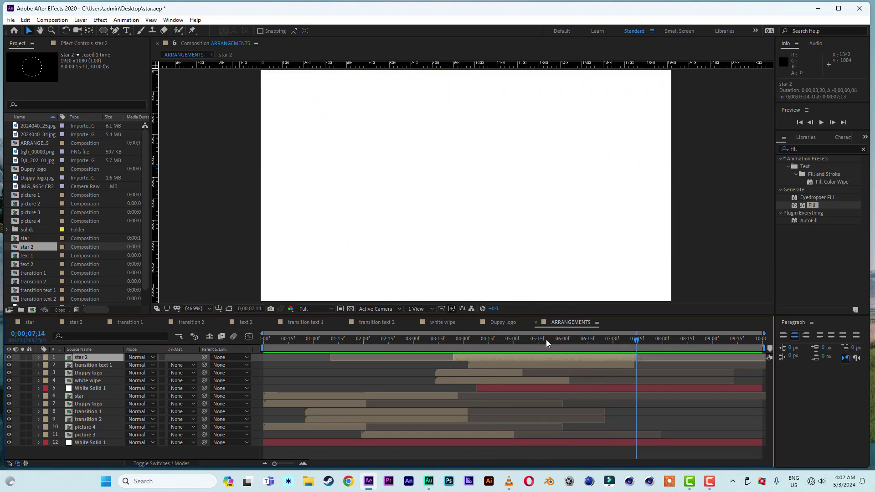
left_click_drag(453, 342, 581, 352)
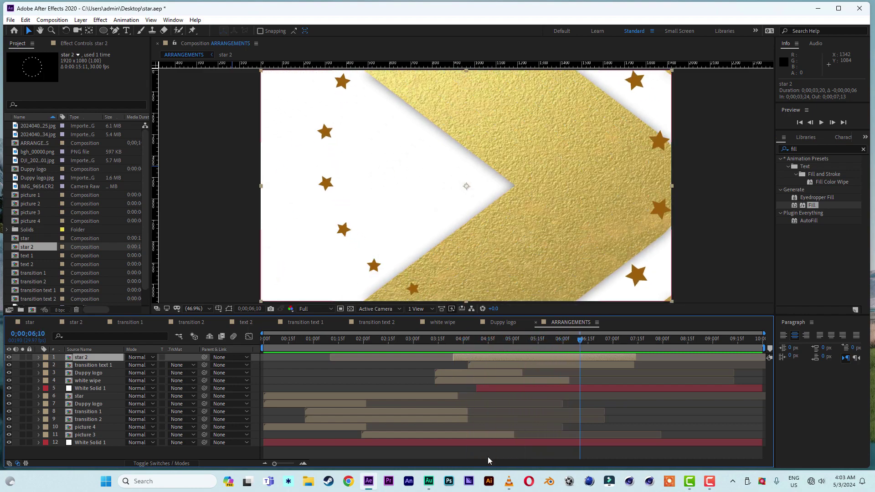
Switch to VLC and examine the text and star transition around 00:03 in the Green Screen Golden Transition Opening.mp4 reference.
left_click(509, 481)
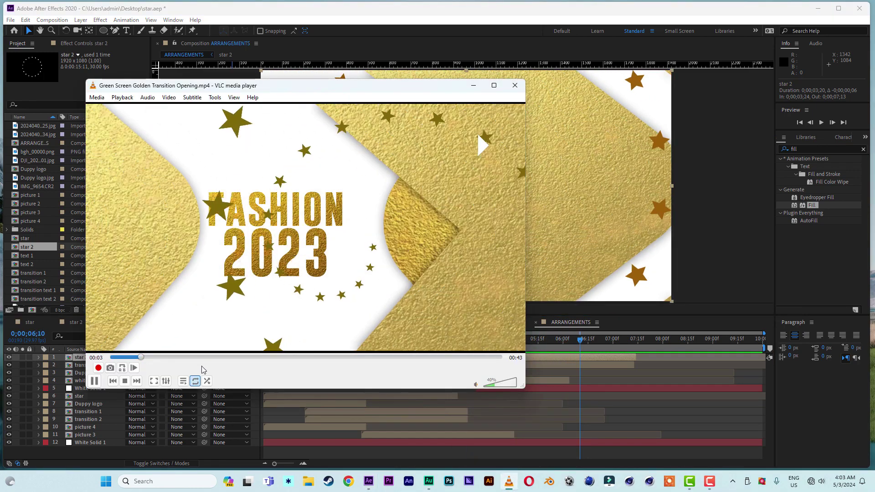
mouse_move(145, 358)
left_mouse_down()
mouse_move(111, 359)
mouse_move(134, 358)
left_mouse_up()
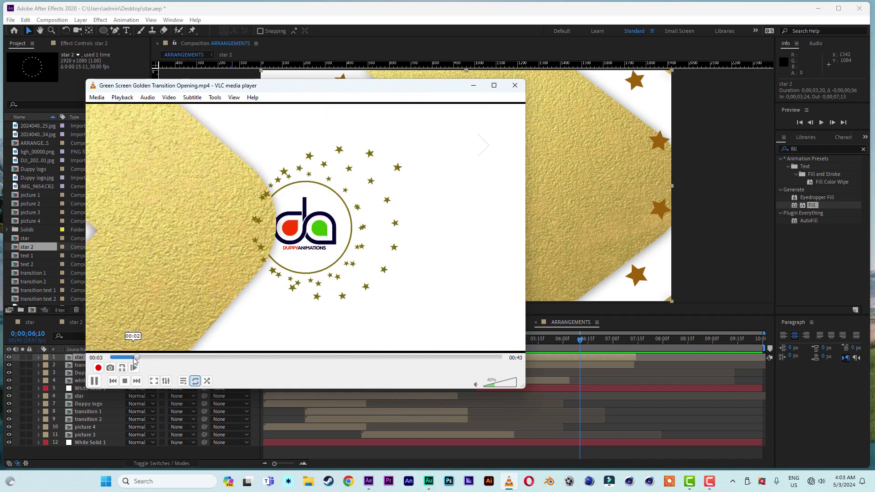
key("space")
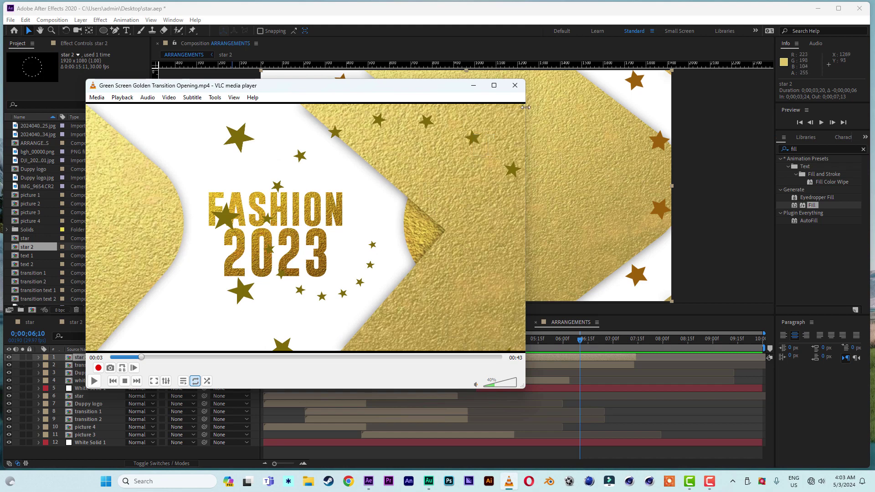
left_click_drag(139, 358, 140, 358)
Switch back to After Effects, duplicate the transition text 1 layer and replace the lower copy's source with the transition text 2 composition.
left_click(447, 29)
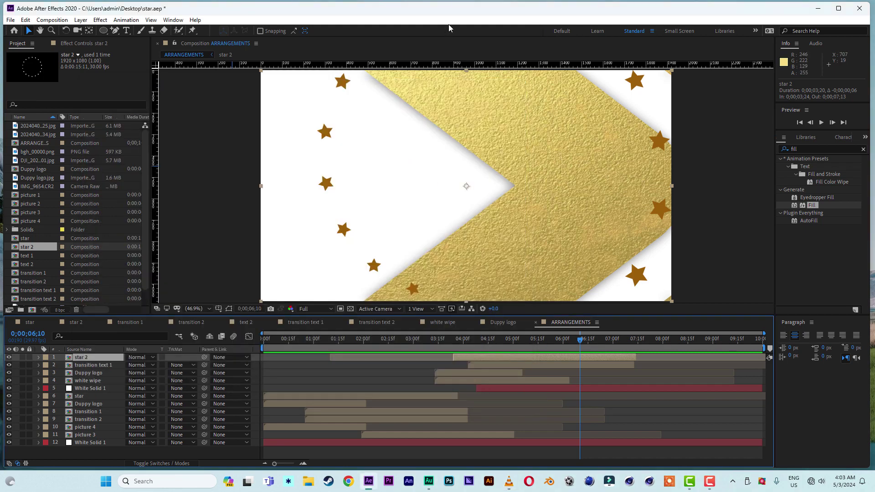
left_click(543, 366)
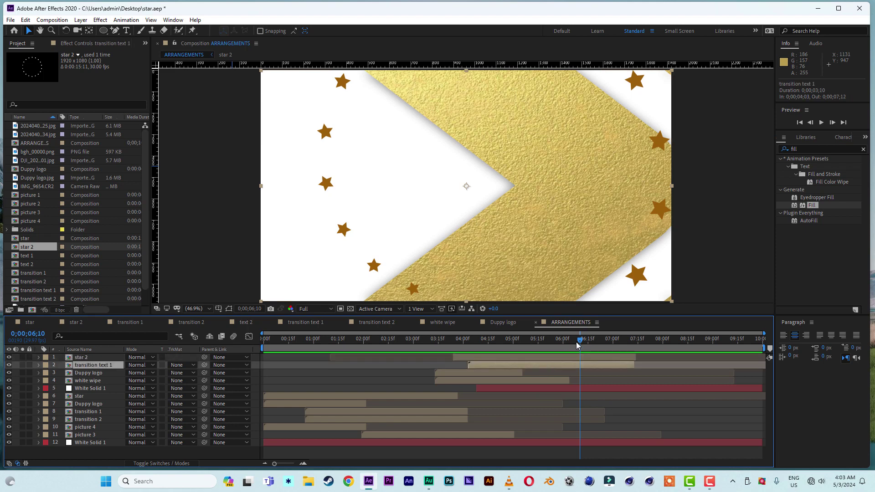
left_click_drag(580, 342, 534, 347)
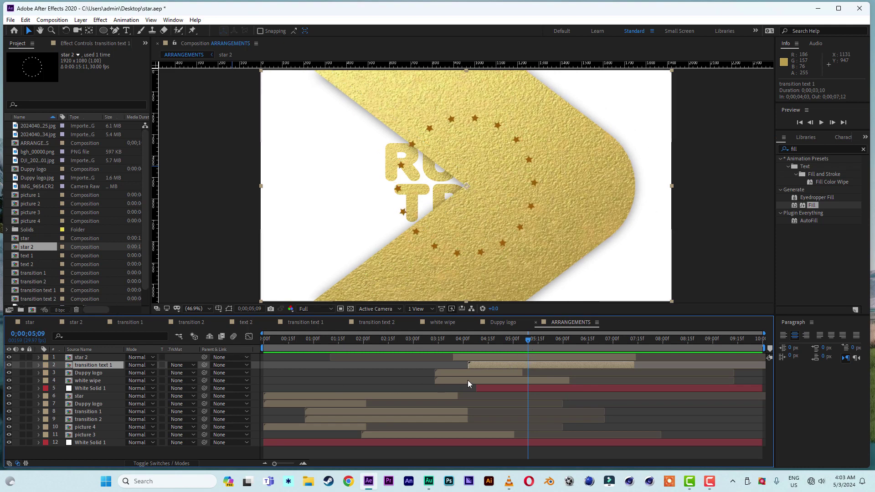
key("ctrl+d")
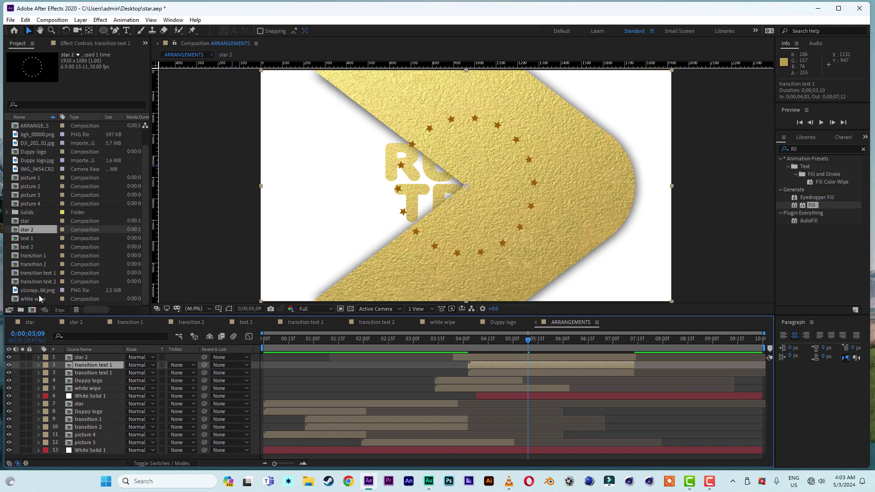
scroll(39, 294, "down", 1)
left_click(43, 283)
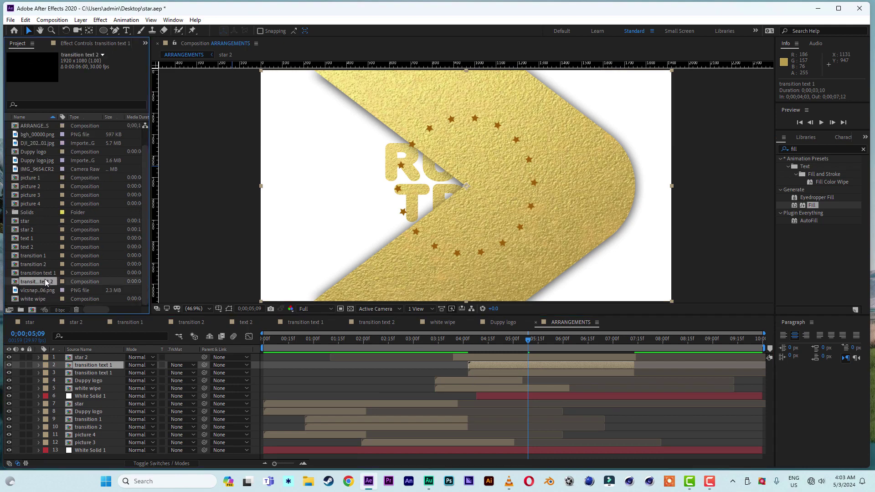
left_click_drag(45, 283, 104, 375)
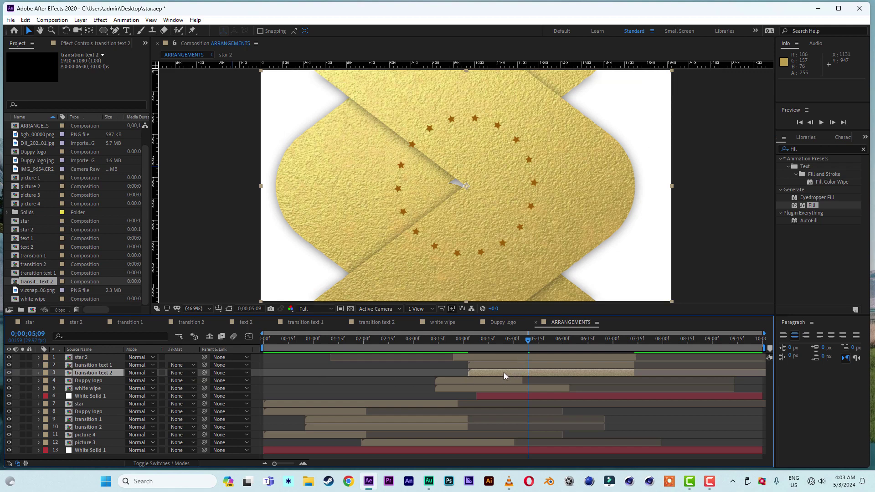
Shift the transition text 2 layer to start at 0;00;04;29 and preview the whole sequence from the beginning.
left_click_drag(504, 373, 547, 370)
left_click(506, 340)
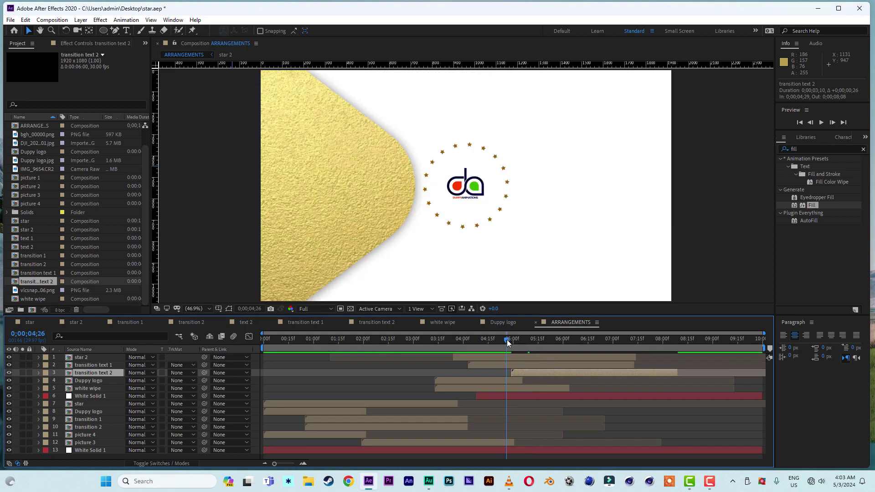
key("space")
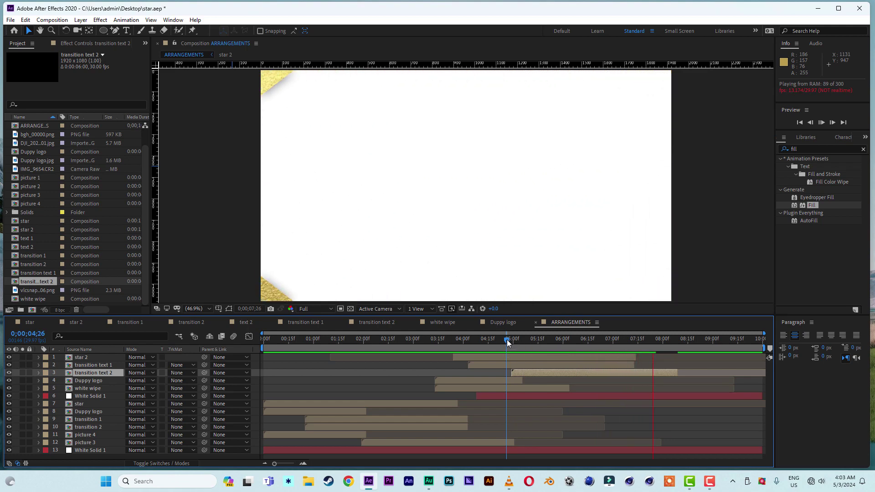
left_click_drag(507, 340, 188, 353)
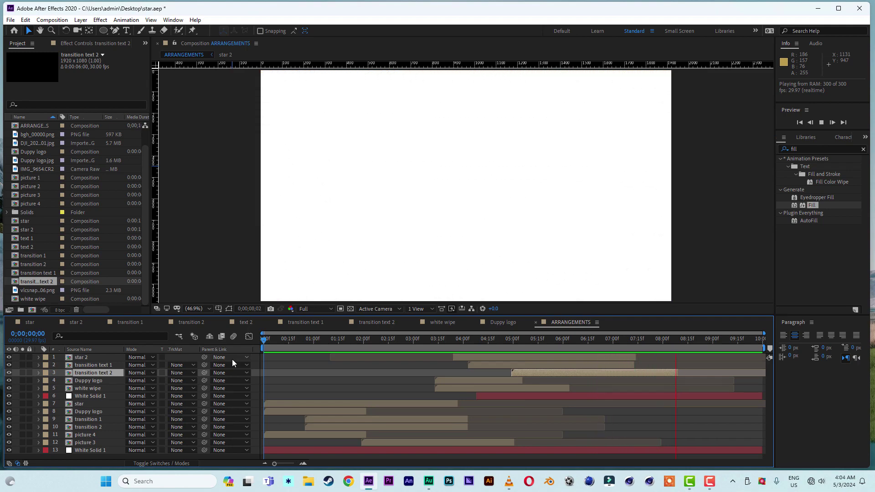
left_click(589, 341)
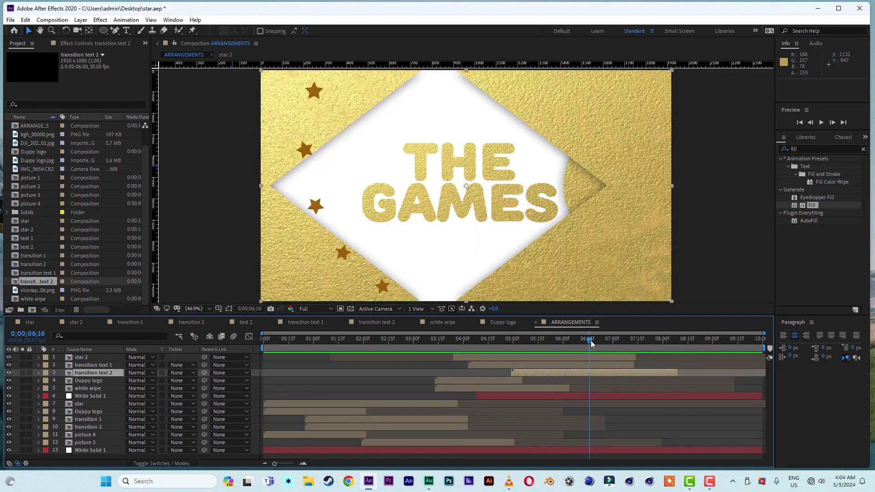
Switch to VLC and examine how the reference moves from the second text to the gold logo background between 00:03 and 00:07.
left_click(506, 480)
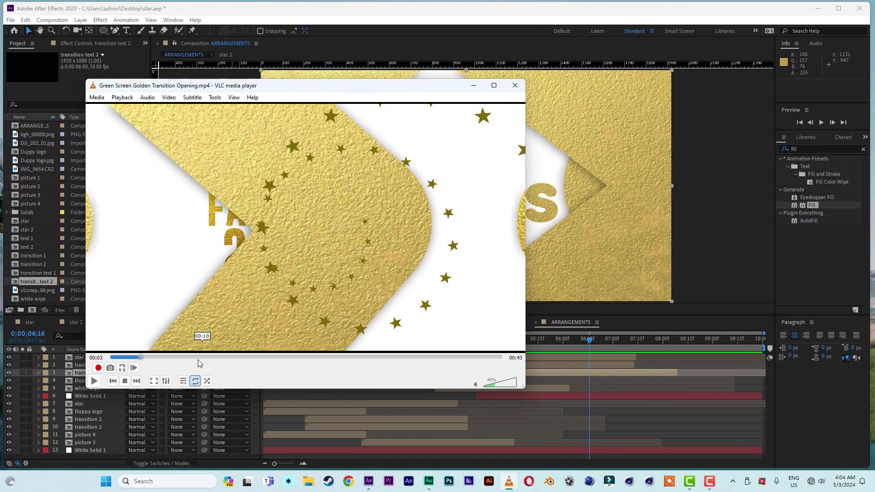
key("space")
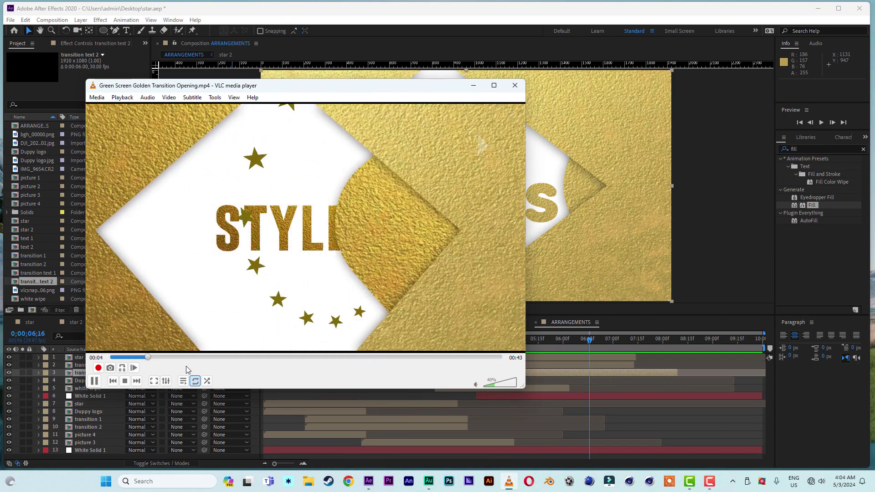
key("space")
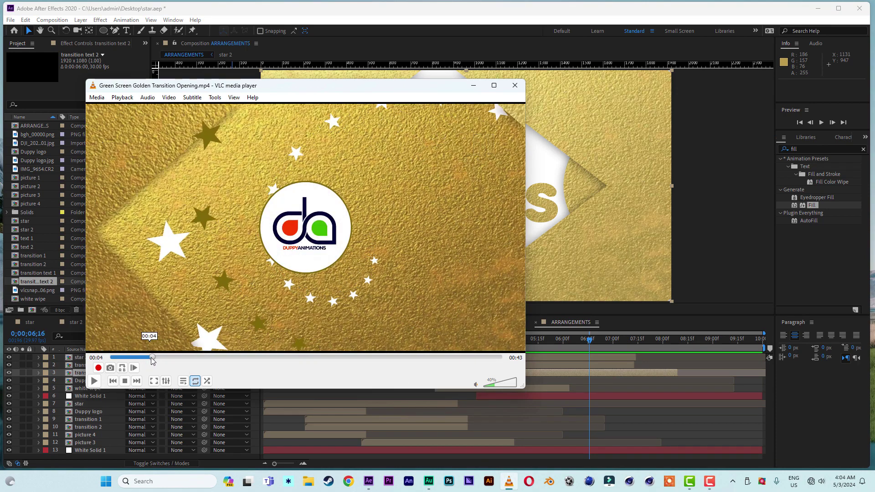
left_click(128, 358)
left_click_drag(127, 357, 159, 358)
key("space")
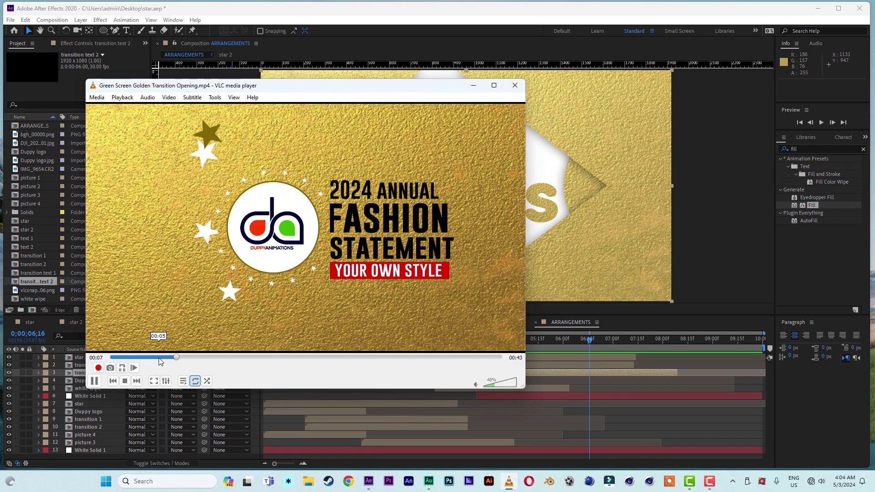
key("space")
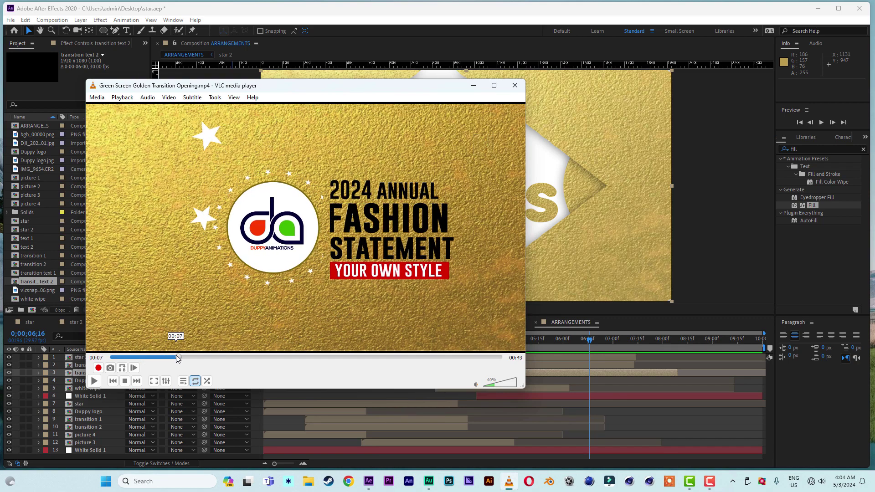
Return to After Effects and replay the text transitions from 0;00;05;14.
left_click(494, 14)
left_click_drag(582, 343, 538, 346)
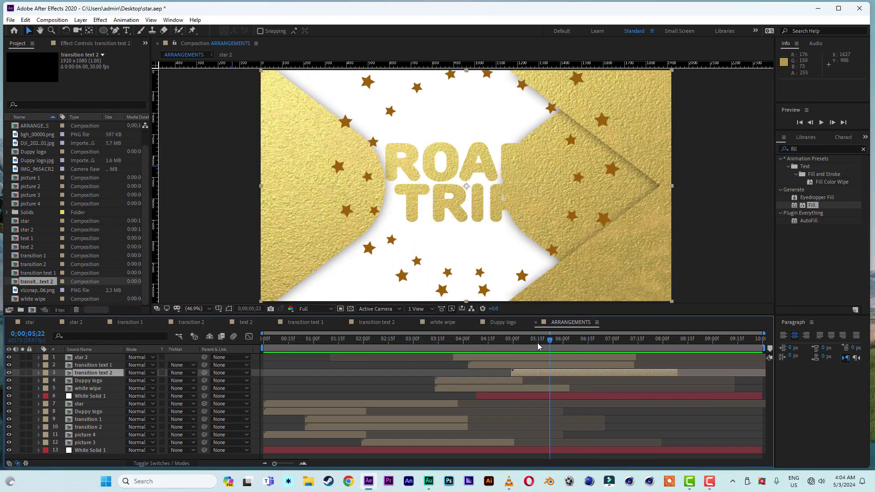
key("space")
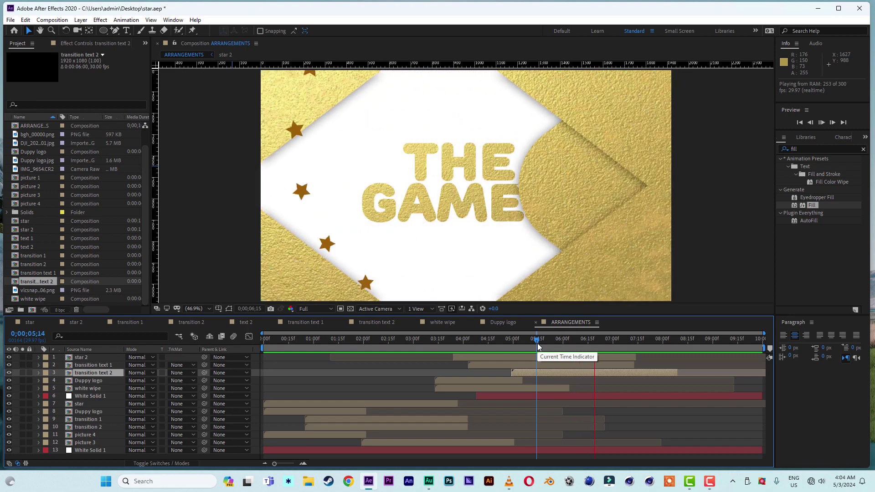
key("space")
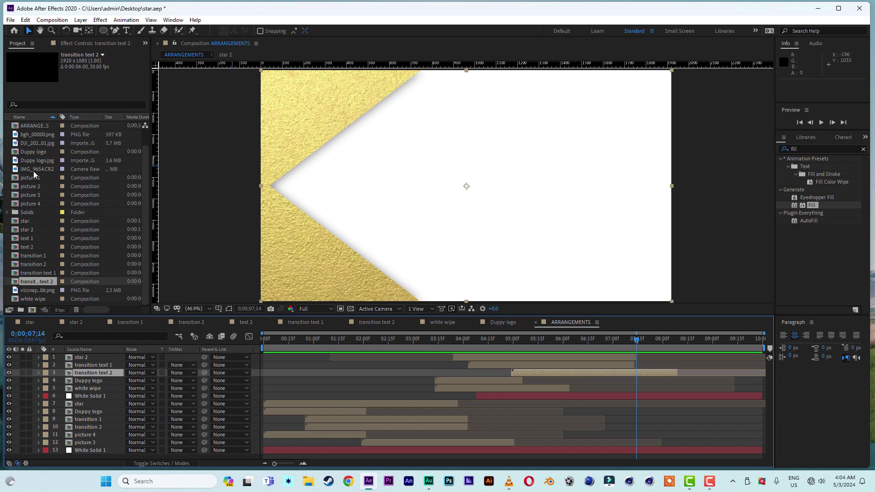
Add bgh_00000.png to the ARRANGEMENTS timeline directly below the white wipe layer and check it at 0;00;07;04.
left_click_drag(40, 135, 105, 452)
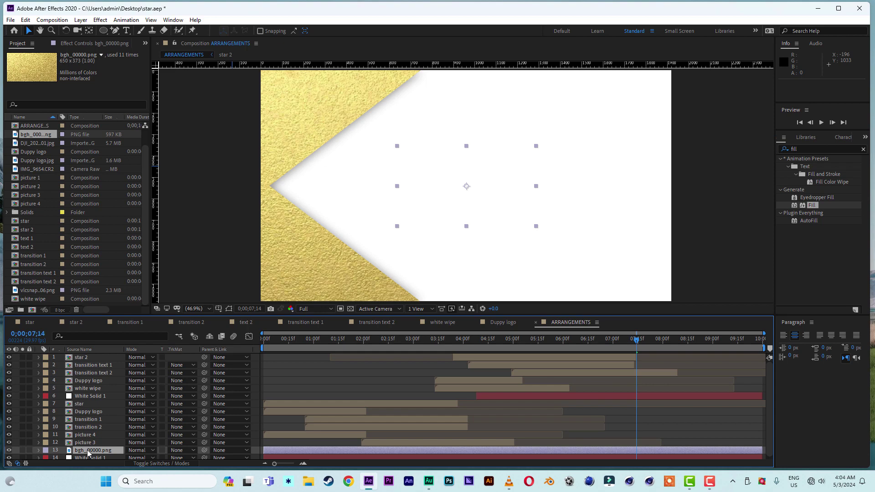
left_click_drag(89, 452, 98, 399)
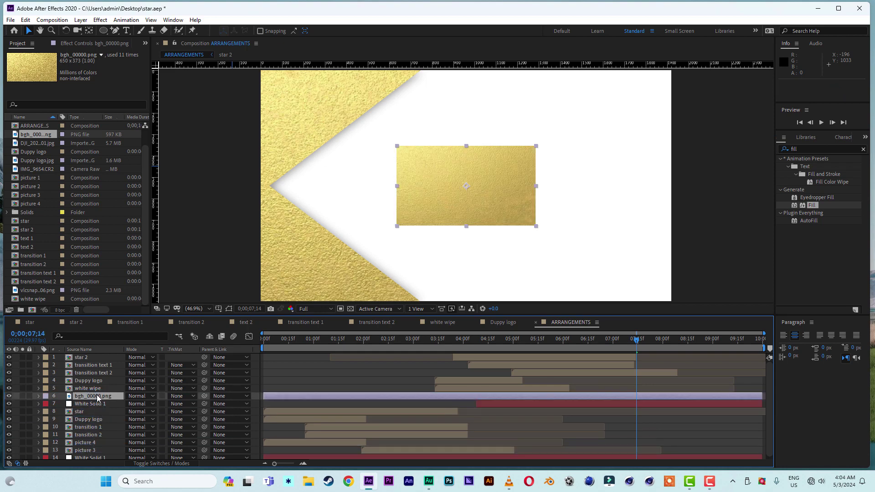
mouse_move(638, 342)
left_mouse_down()
mouse_move(590, 342)
mouse_move(637, 344)
mouse_move(623, 347)
left_mouse_up()
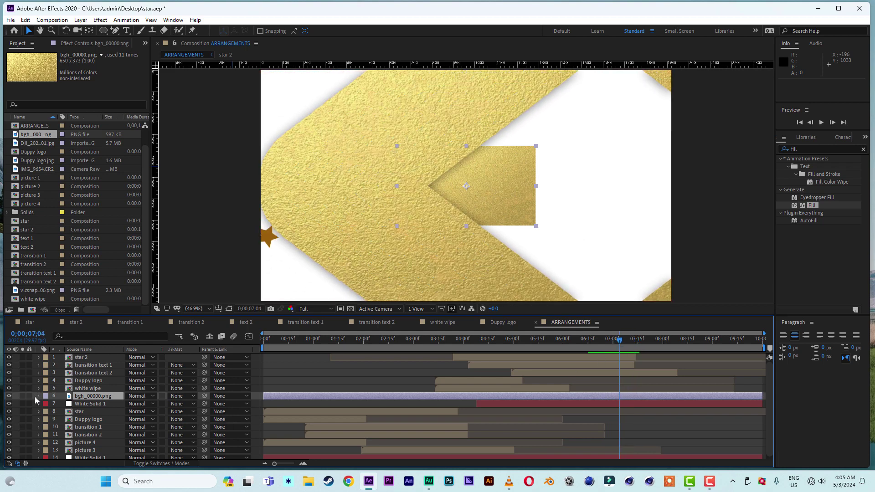
Hide the bgh_00000.png layer, scrub the transition to 0;00;06;29, and show the layer again.
left_click(8, 396)
left_click_drag(460, 342, 523, 347)
left_click_drag(548, 348, 613, 355)
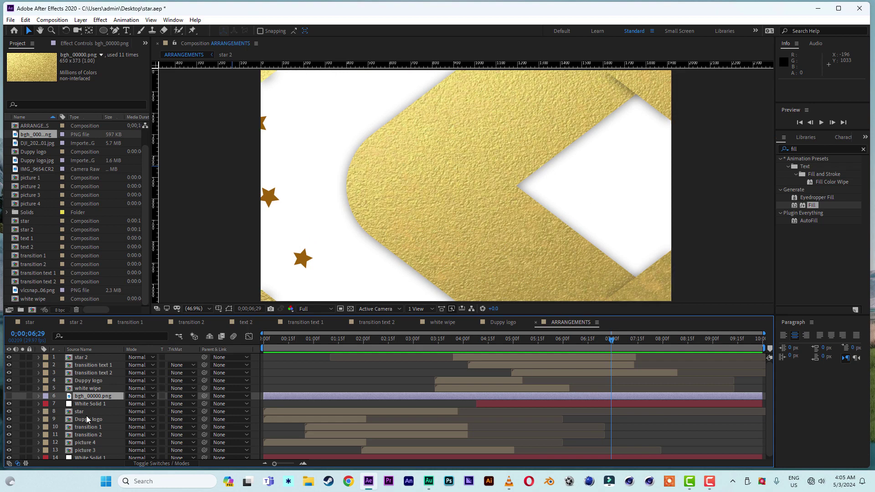
left_click(10, 396)
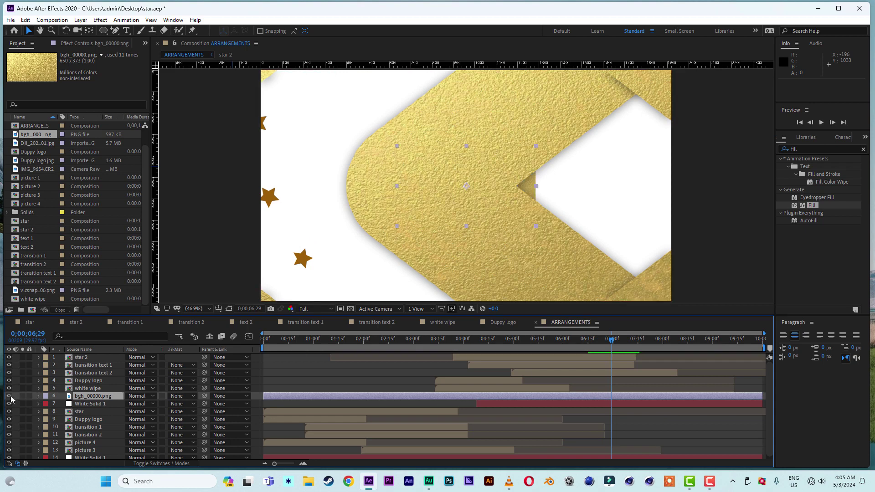
Fit the bgh_00000.png layer to the full composition size.
right_click(85, 397)
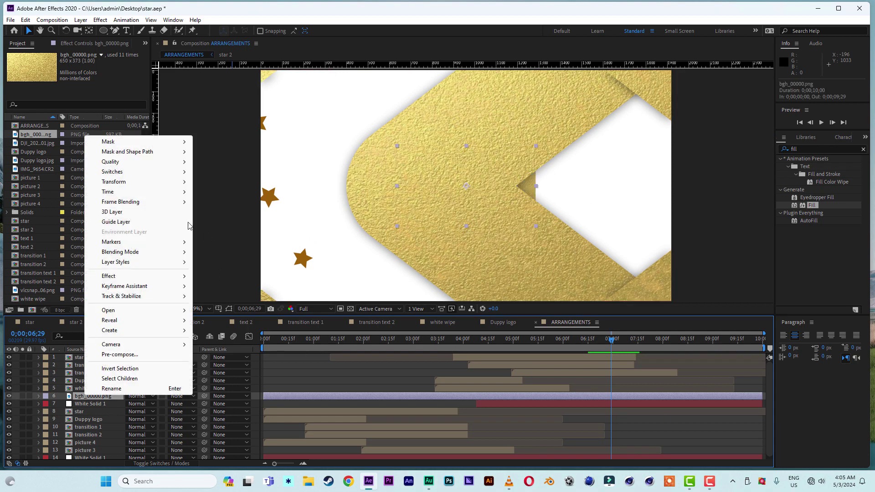
right_click(78, 397)
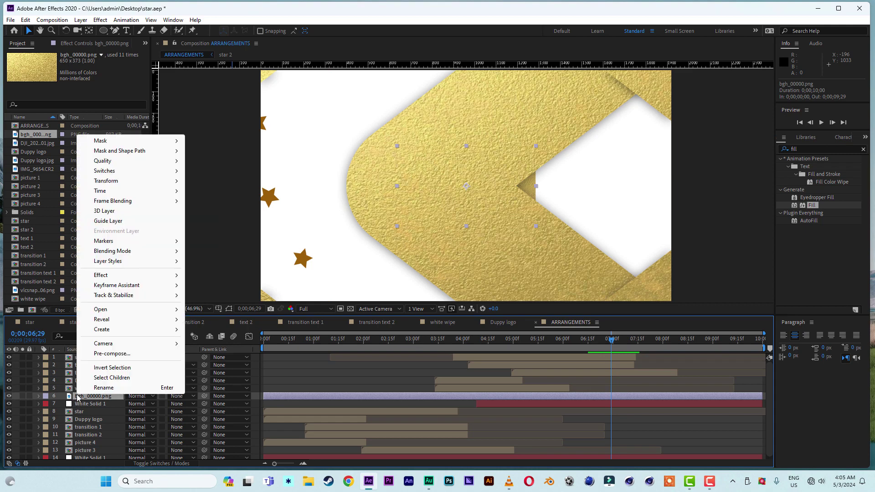
mouse_move(151, 181)
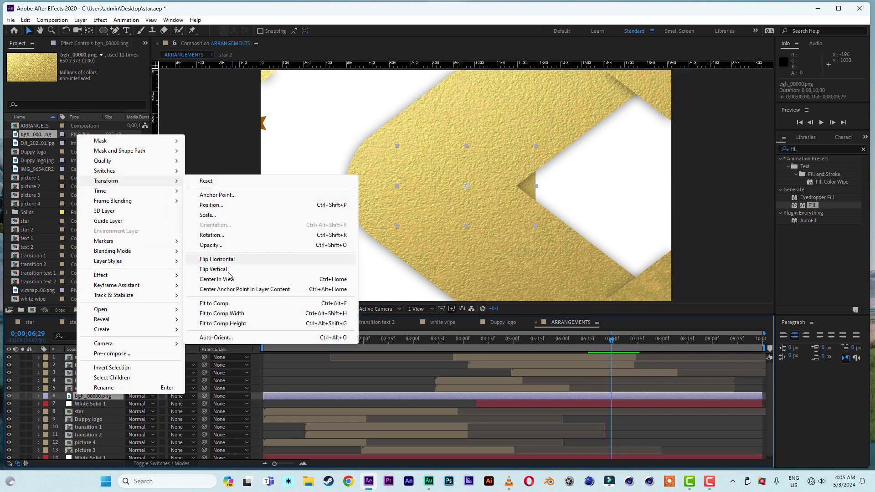
left_click(213, 303)
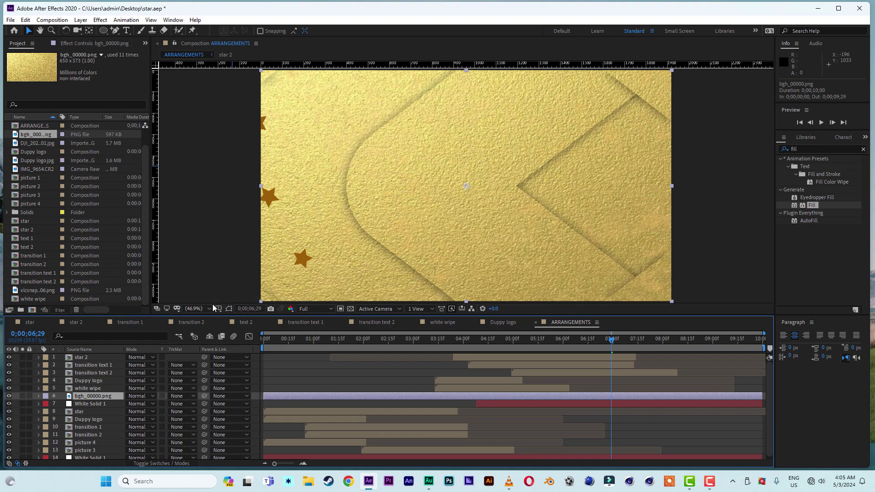
Draw a tall rectangular mask on bgh_00000.png covering the right part of the frame and extending beyond its edges.
key("comma")
key("comma")
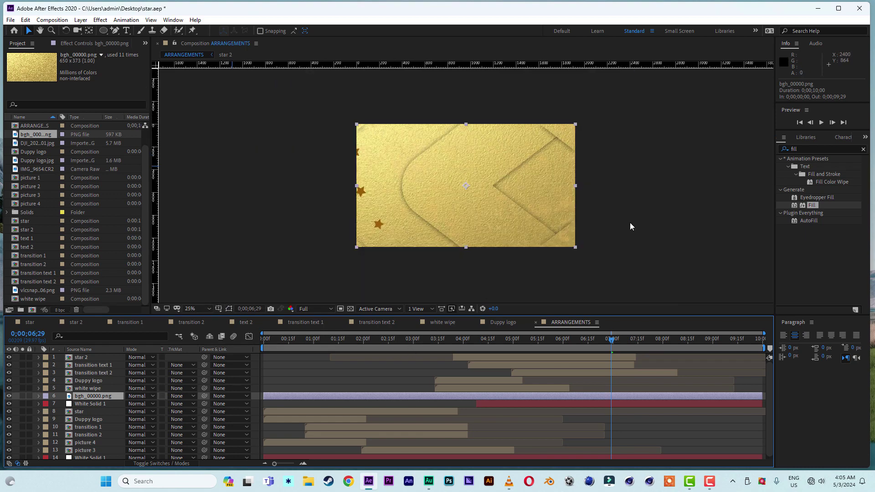
left_click(104, 31)
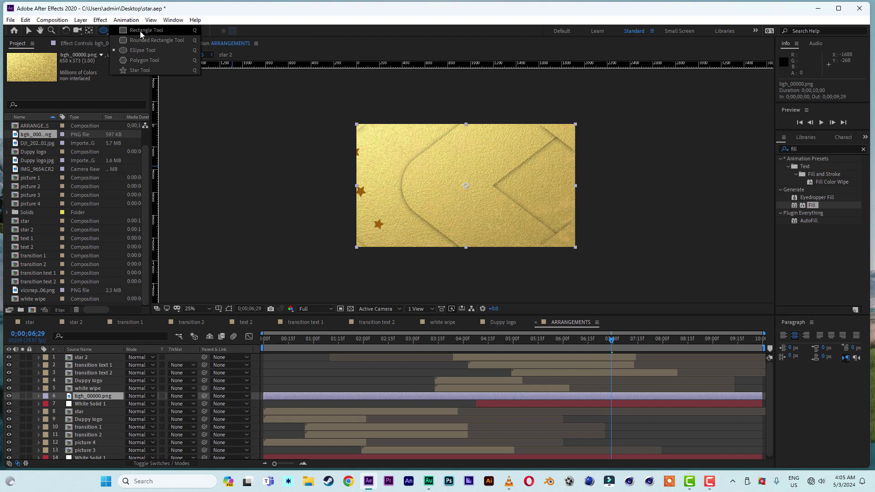
left_click(140, 31)
left_click_drag(628, 115, 513, 271)
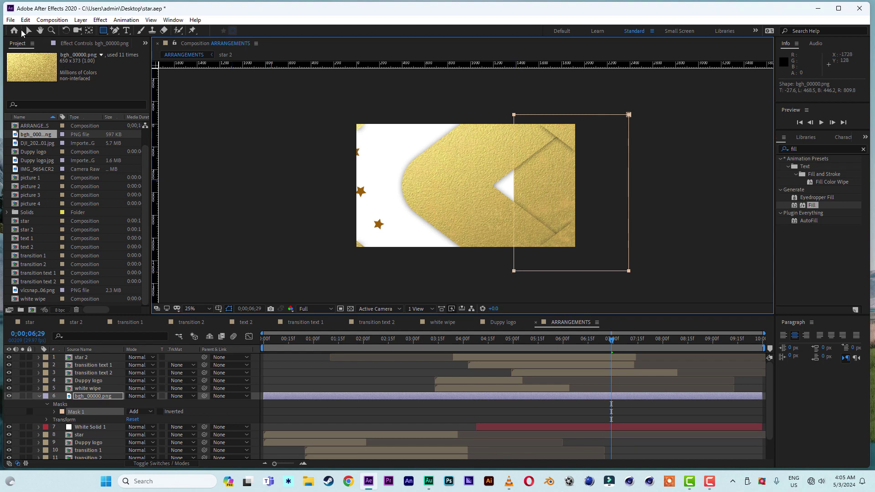
Narrow the bgh_00000.png mask by moving its left edge just past the frame's right edge, hiding the gold background.
key("v")
left_click(671, 157)
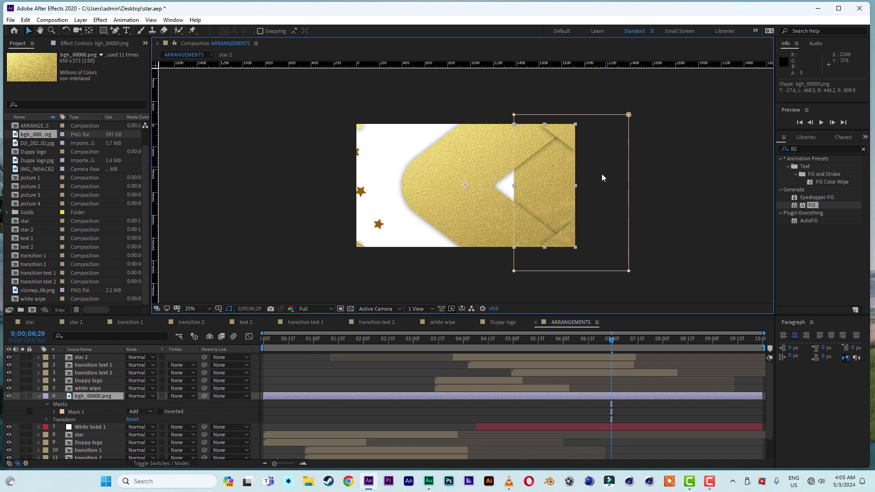
double_click(514, 118)
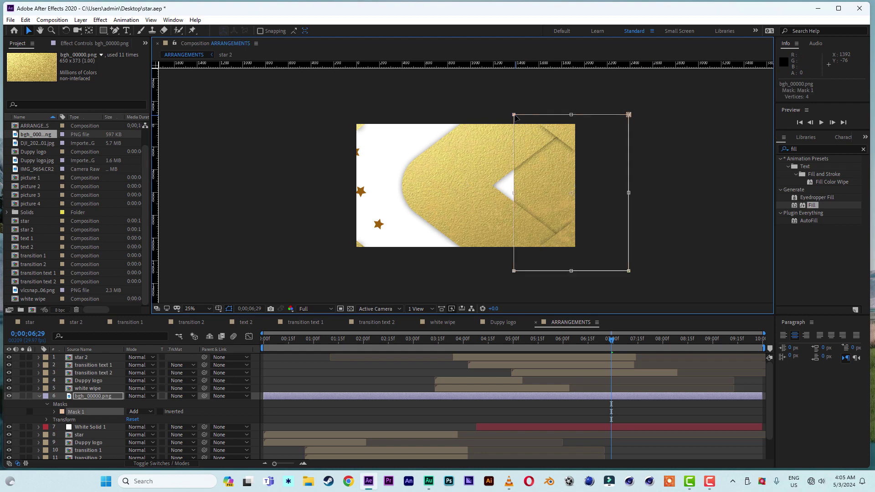
left_click_drag(515, 191, 587, 221)
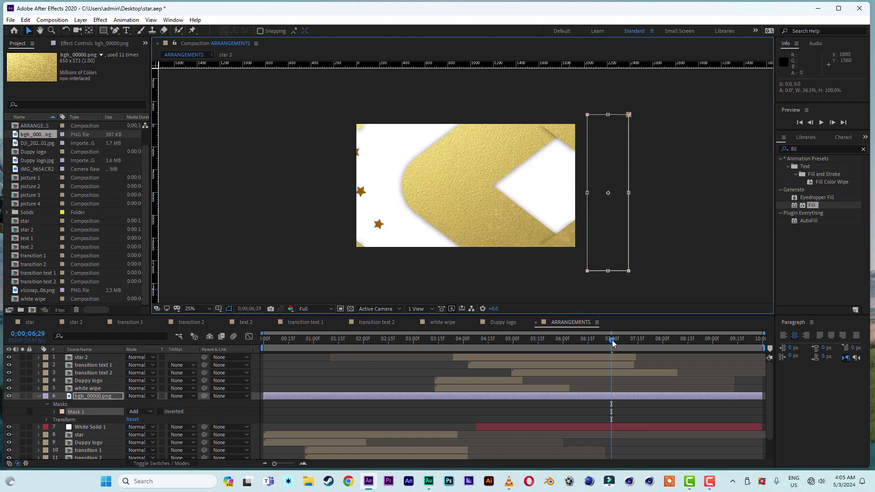
Start a Mask Path animation on bgh_00000.png at 0;00;06;14 and trim the layer to begin at that time.
left_click_drag(611, 340, 588, 342)
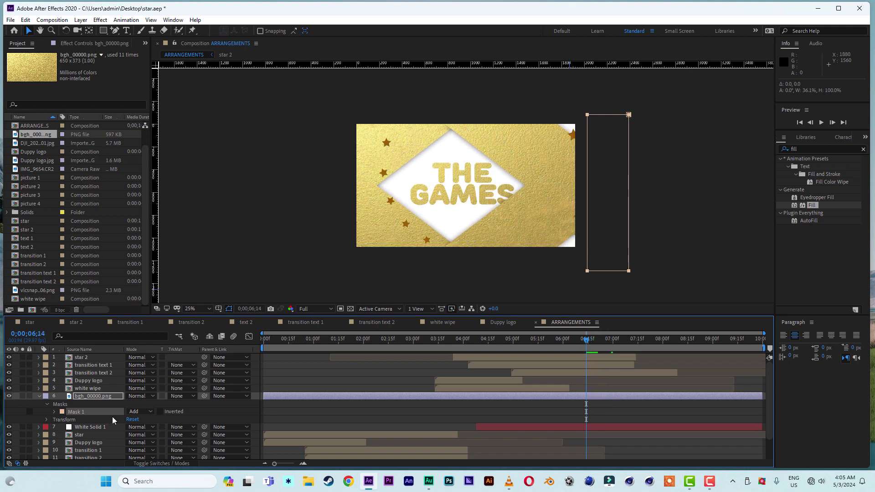
key("m")
key("m")
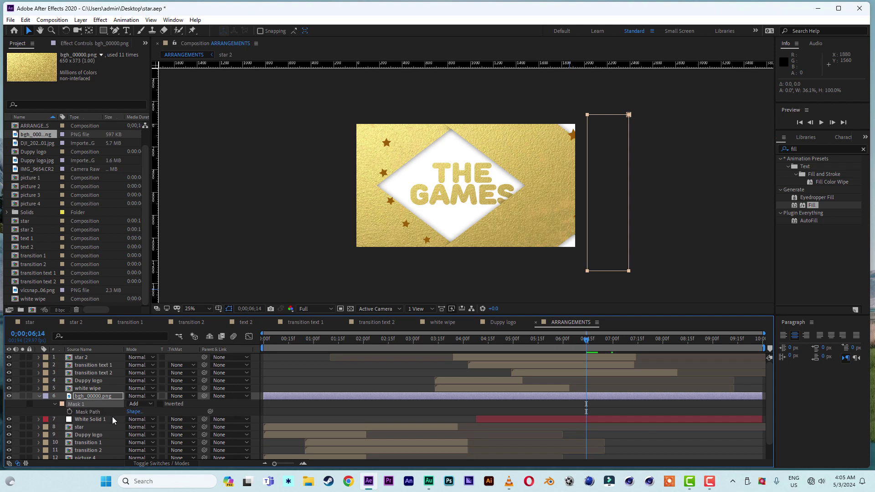
left_click(69, 412)
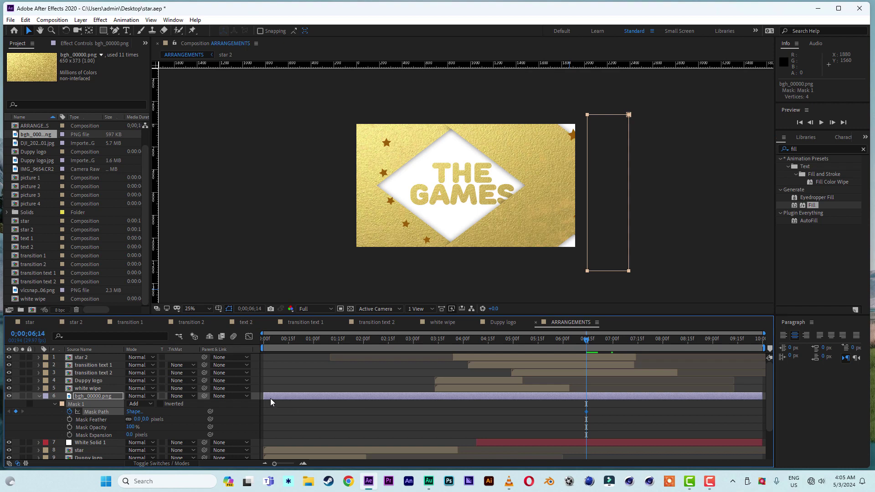
left_click_drag(264, 396, 586, 396)
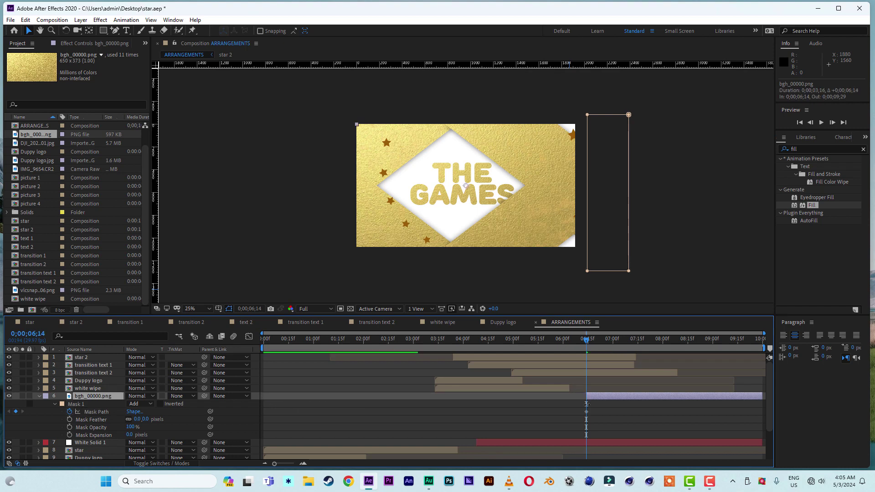
Keyframe the mask's left edge progressively leftward at 0;00;06;25, 0;00;07;05 and 0;00;07;16 until the gold covers the whole frame.
left_click_drag(588, 343, 606, 341)
double_click(589, 117)
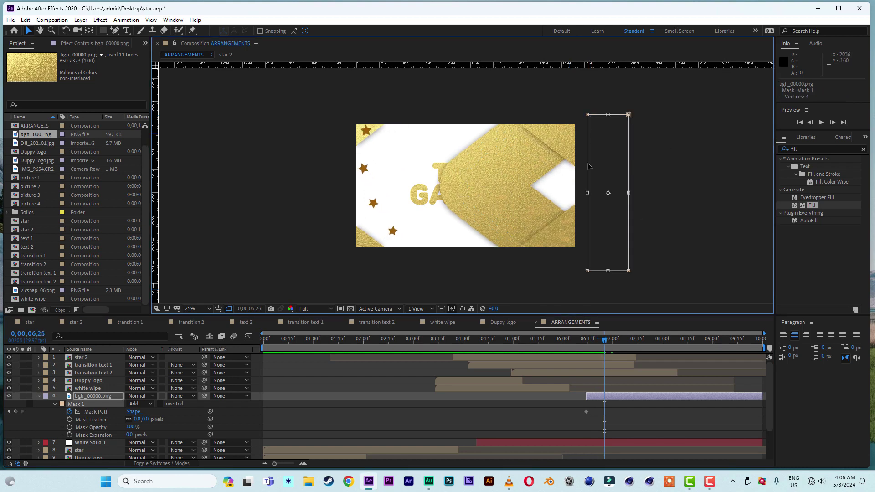
left_click_drag(588, 193, 516, 195)
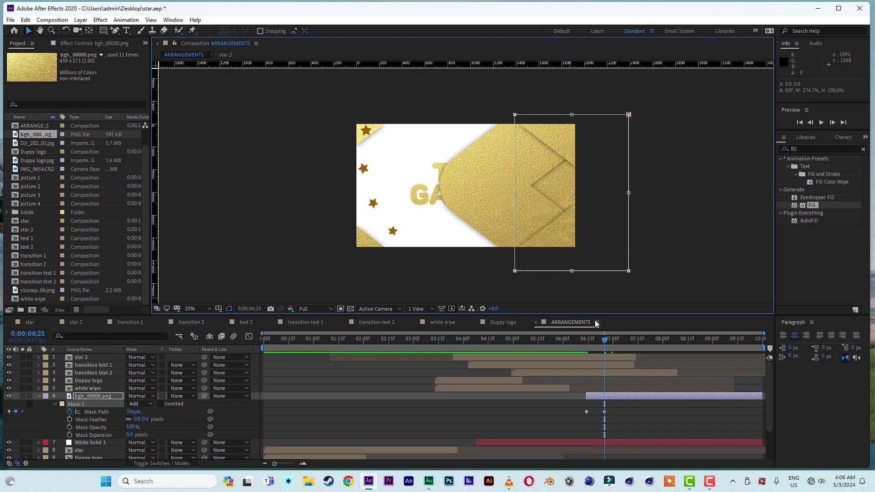
left_click_drag(605, 342, 621, 342)
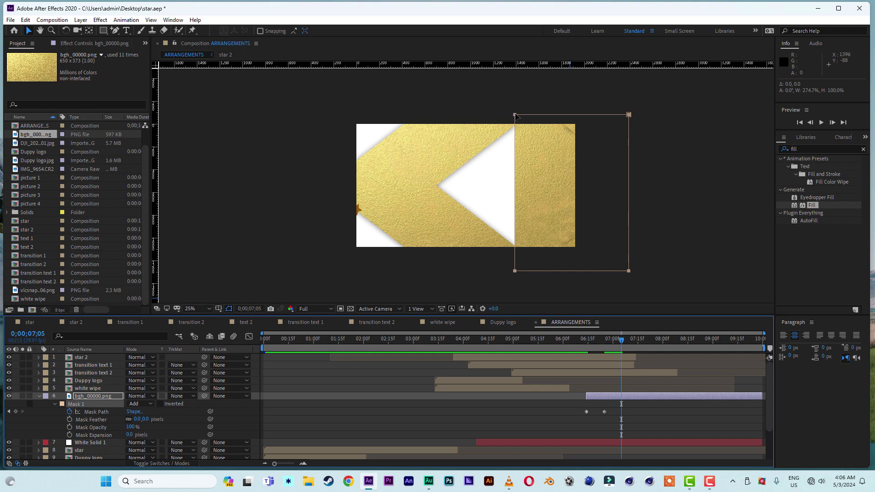
left_click_drag(514, 193, 416, 190)
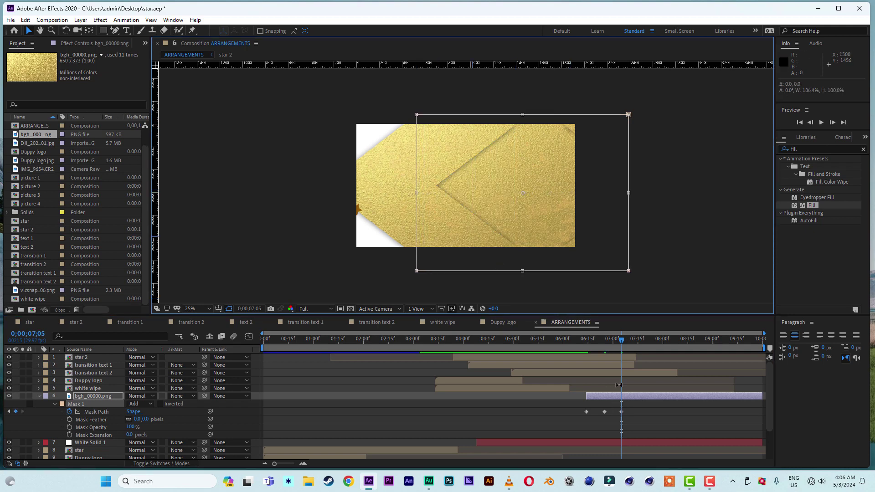
left_click_drag(623, 342, 639, 345)
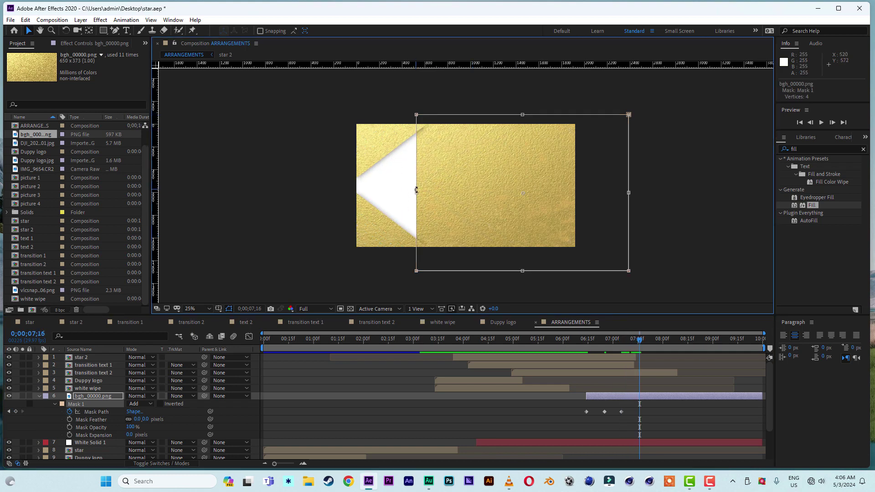
left_click_drag(416, 192, 345, 194)
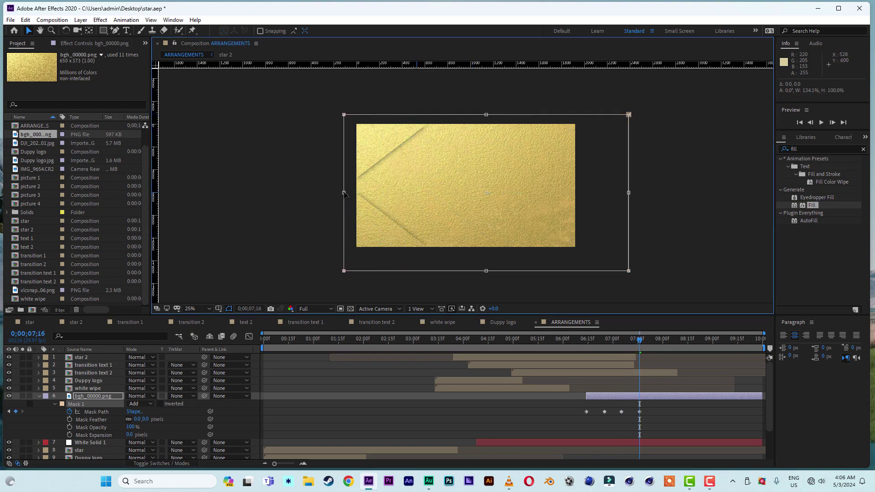
Preview the gold wipe from 0;00;05;25 and collapse the bgh_00000.png layer's properties.
left_click(718, 238)
left_click_drag(584, 342, 555, 339)
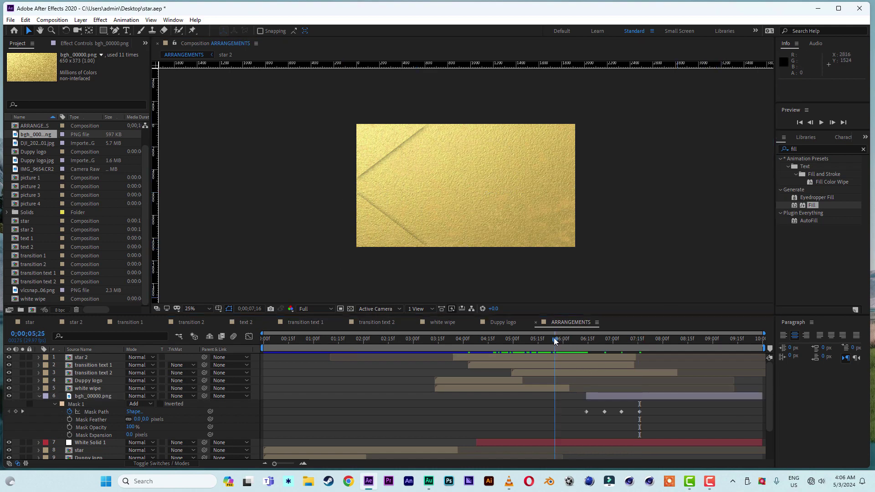
key("space")
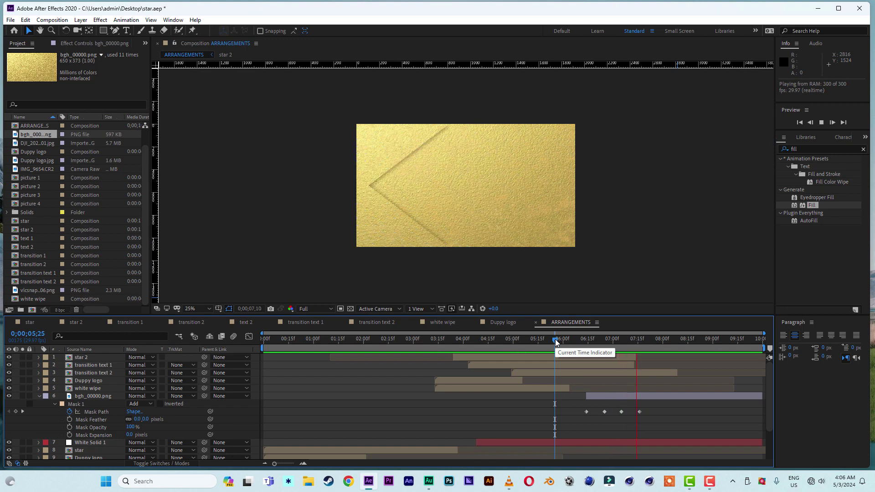
key("space")
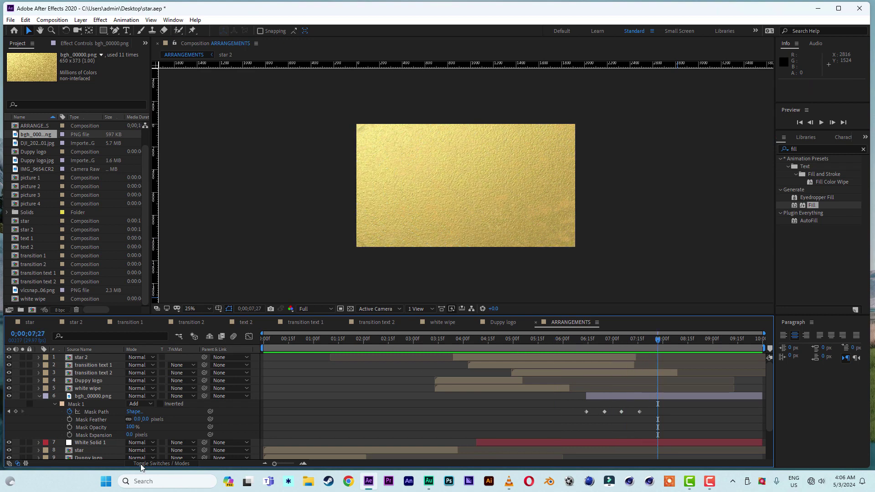
left_click(40, 399)
left_click(38, 396)
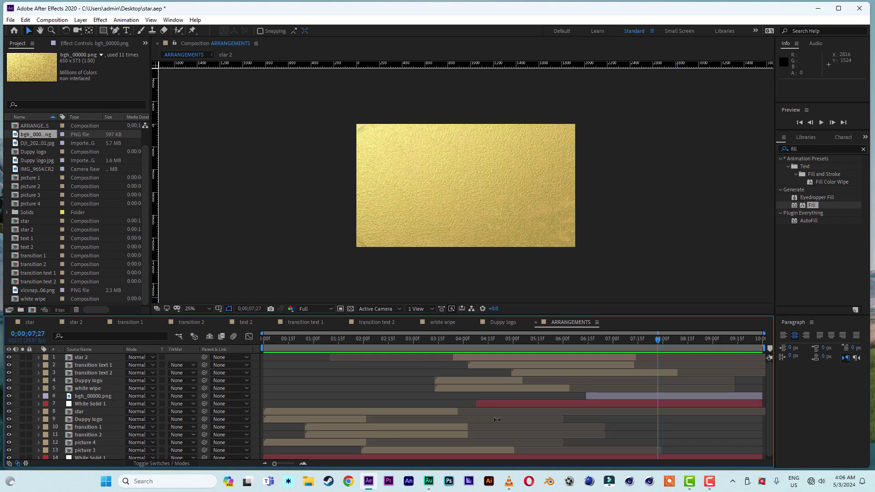
Duplicate the upper Duppy logo layer, move the copy to start at 0;00;06;22, and extend its end almost to the composition's end.
left_click_drag(585, 342, 632, 342)
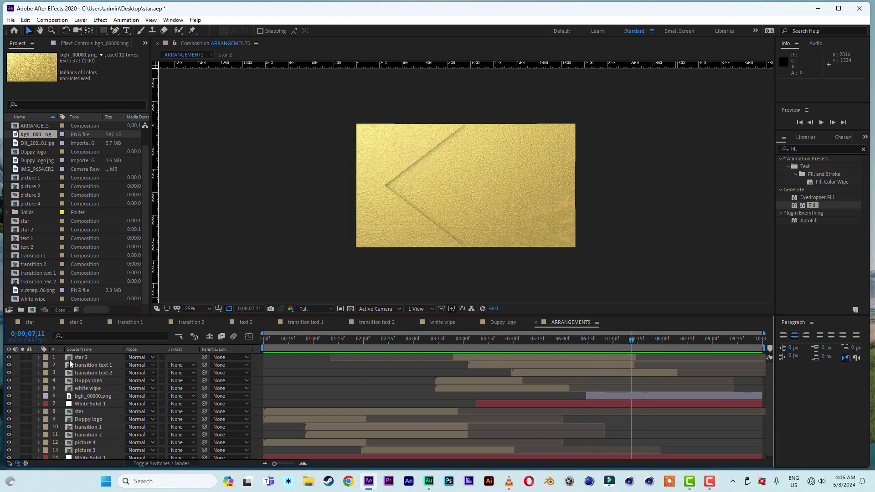
left_click(89, 389)
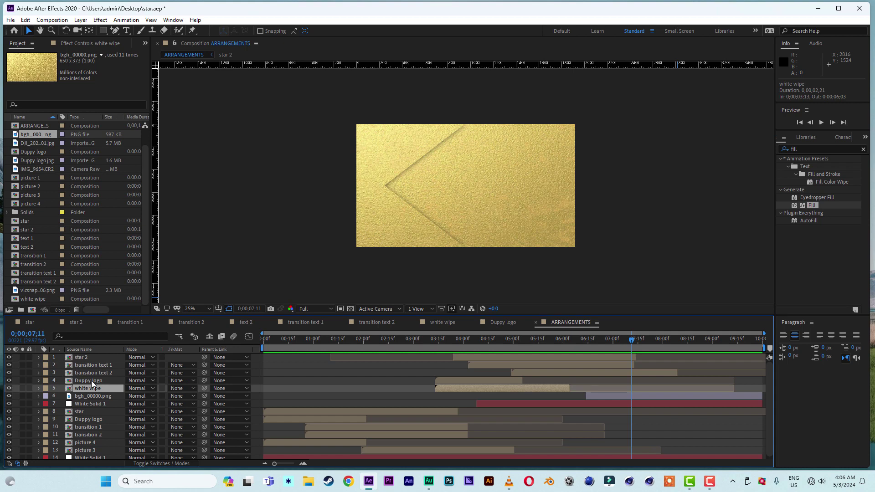
left_click(92, 381)
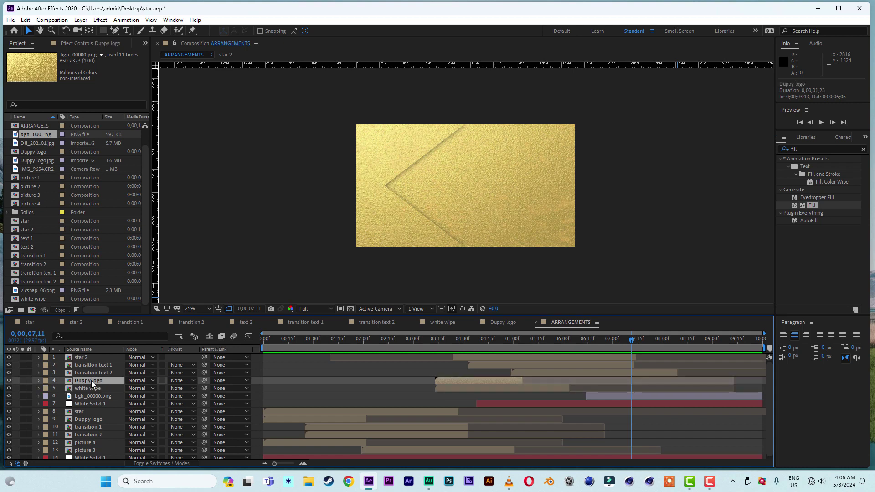
key("ctrl+d")
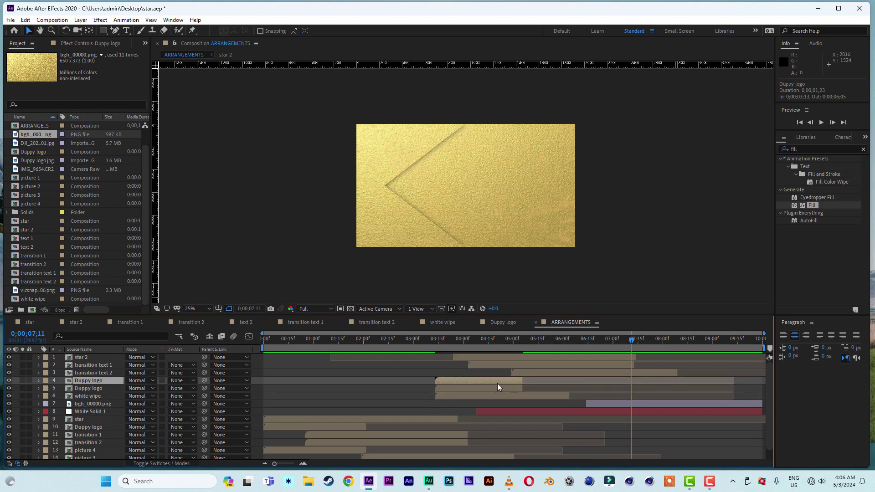
left_click_drag(472, 380, 637, 386)
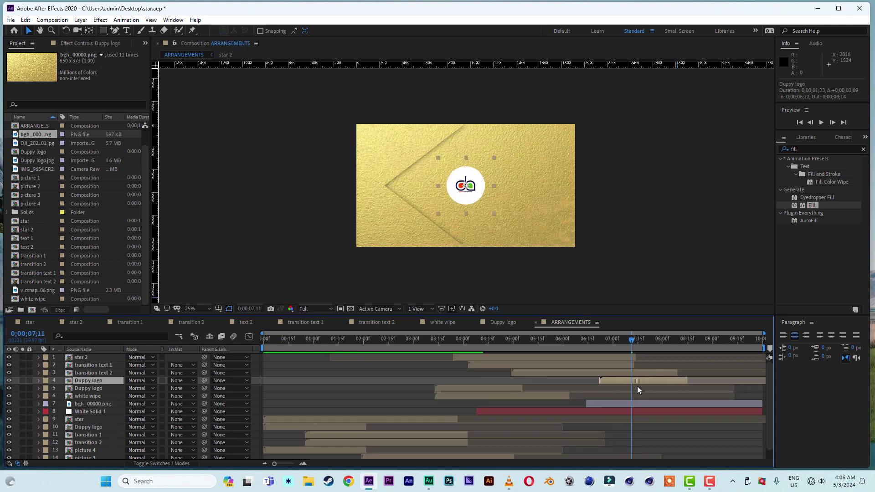
mouse_move(624, 350)
left_mouse_down()
mouse_move(600, 343)
mouse_move(630, 346)
left_mouse_up()
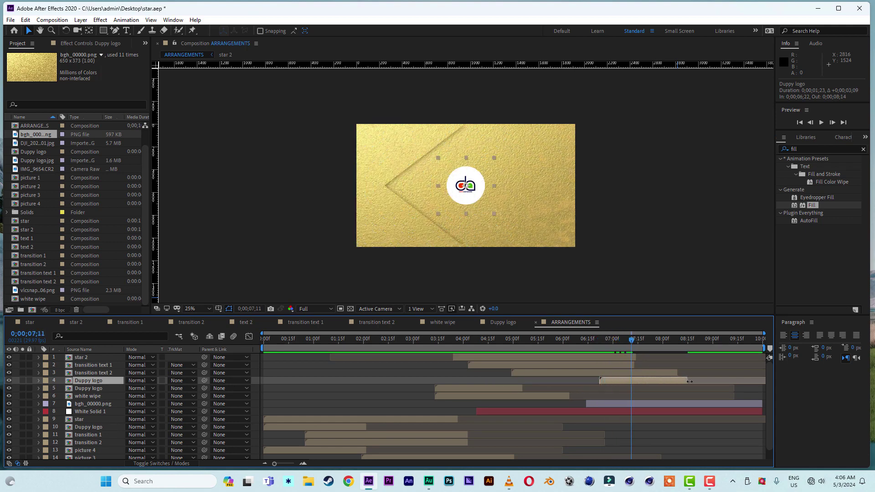
left_click_drag(689, 381, 758, 382)
Shift the duplicated Duppy logo left to position 740, 540 and scrub through its appearance up to 0;00;08;03.
left_click_drag(605, 337, 654, 346)
key("Left")
key("Left")
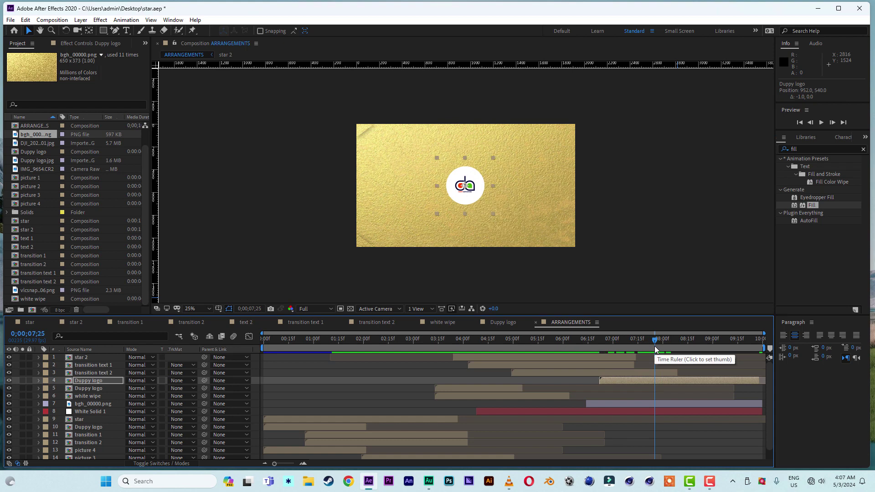
key("Left")
key("Left")
key("Left")
key("Left")
key("Left")
key("Left")
key("Left")
key("Left")
key("Left")
key("Left")
key("Left")
key("Left")
key("Left")
key("Left")
key("Left")
key("Left")
key("Left")
key("Left")
key("Left")
key("Left")
key("Left")
key("Left")
key("Left")
key("Left")
key("Left")
key("Left")
key("Left")
key("Left")
key("Left")
key("Left")
key("Left")
key("Left")
key("Left")
key("Left")
key("Left")
key("Left")
key("Left")
key("Left")
key("Left")
key("Left")
key("Left")
key("Left")
key("Left")
key("Left")
key("Left")
key("Left")
key("Left")
key("Left")
key("Left")
key("Left")
key("Left")
key("Left")
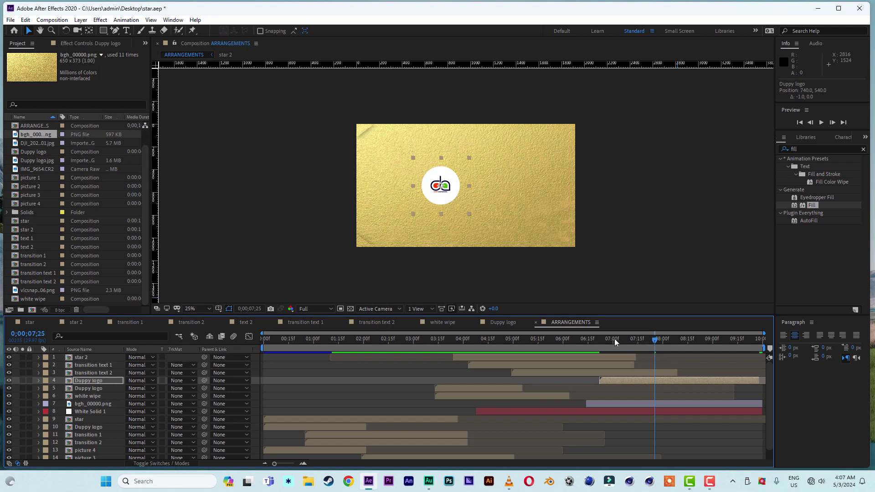
left_click_drag(589, 348, 668, 350)
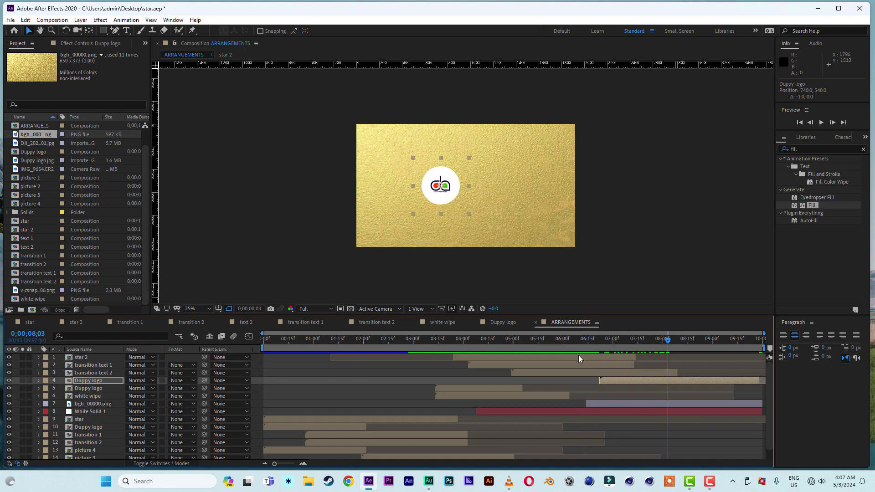
Duplicate the star 2 layer and move the copy to start at 0;00;07;05, checking the star ring at 0;00;07;13.
left_click(542, 357)
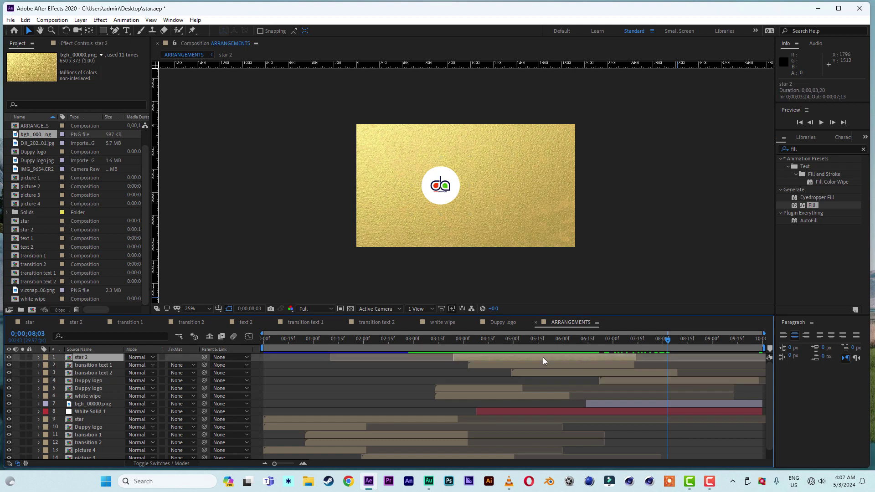
key("ctrl+d")
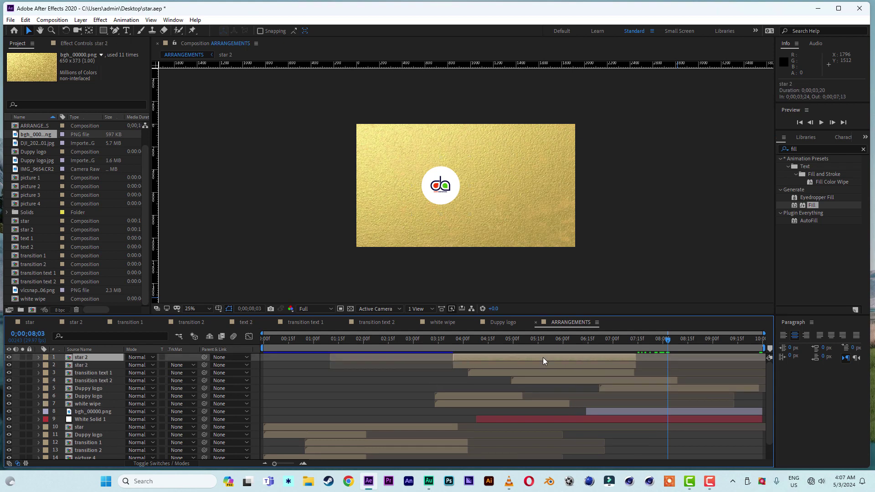
left_click_drag(526, 357, 646, 357)
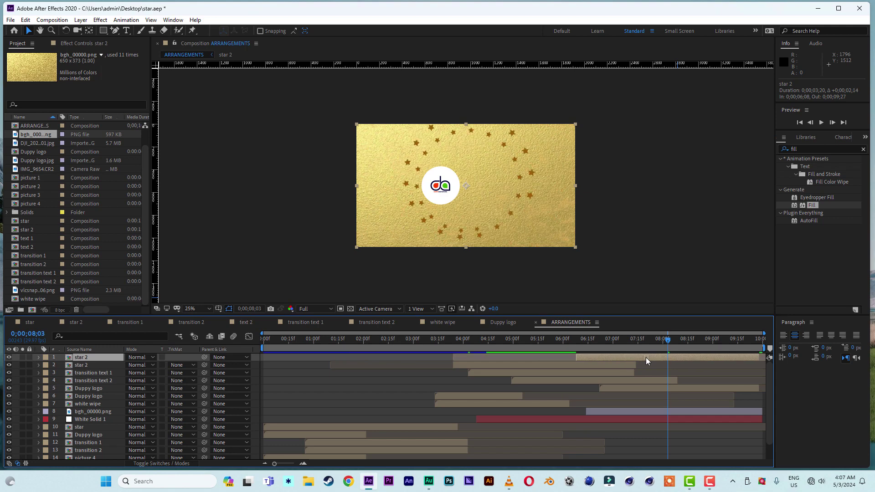
left_click_drag(584, 340, 639, 358)
left_click(635, 340)
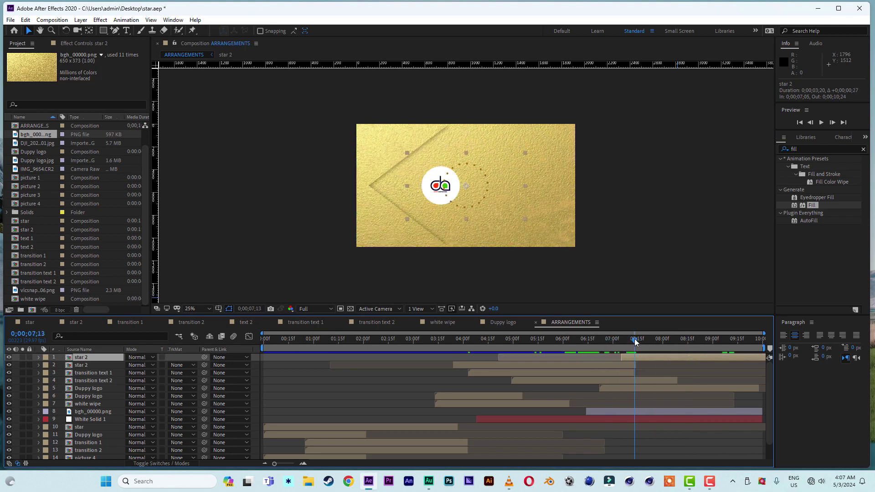
Center the duplicated star ring on the logo and retime the layer to start at 0;00;06;12.
scroll(477, 205, "up", 2)
left_click_drag(462, 193, 415, 187)
left_click_drag(668, 357, 630, 356)
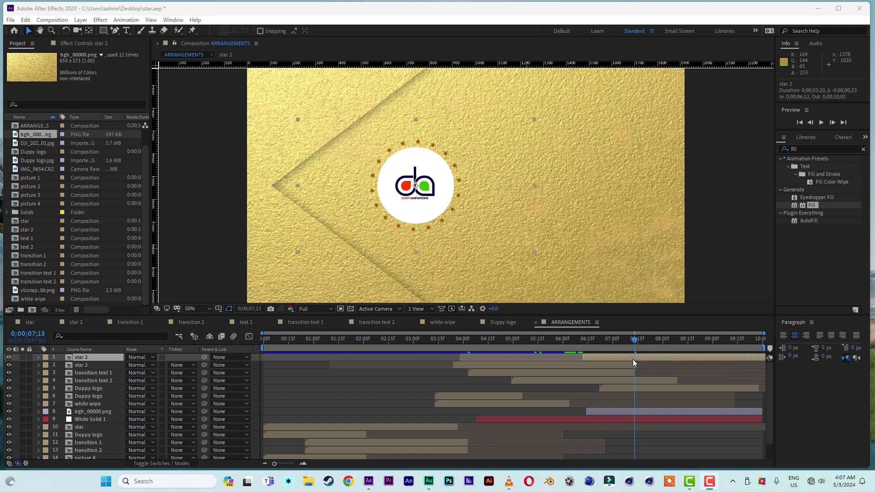
Duplicate the retimed star 2 layer and trim the copy to end at 0;00;07;12.
left_click(633, 357)
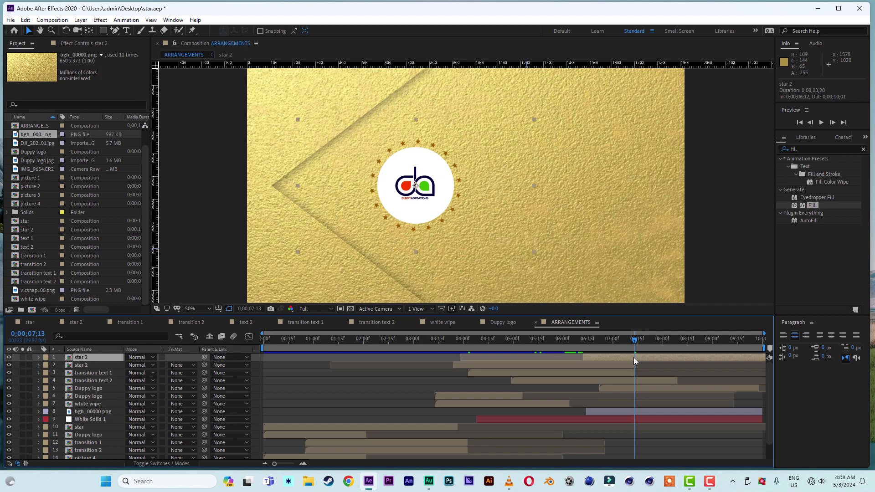
key("ctrl+d")
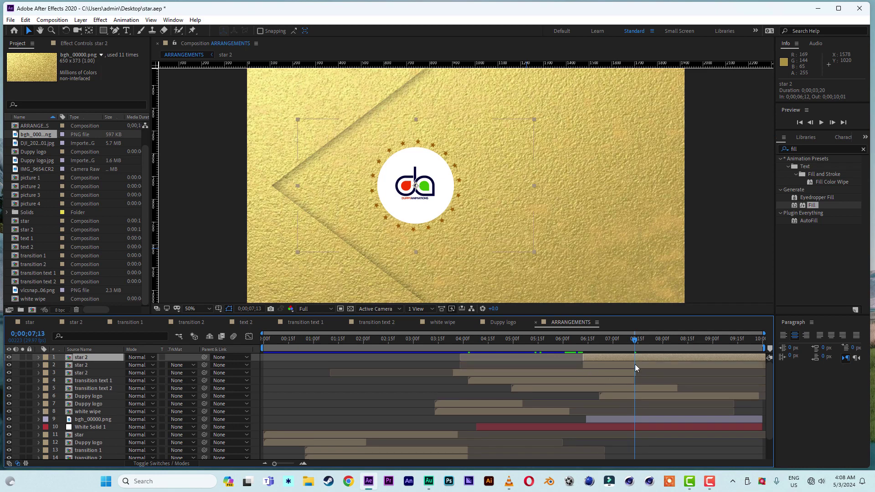
left_click_drag(713, 357, 606, 362)
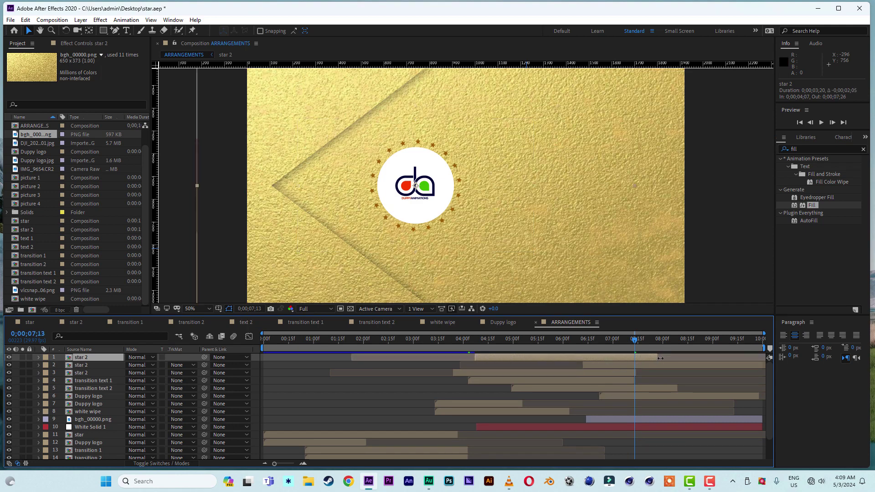
left_click_drag(660, 358, 634, 360)
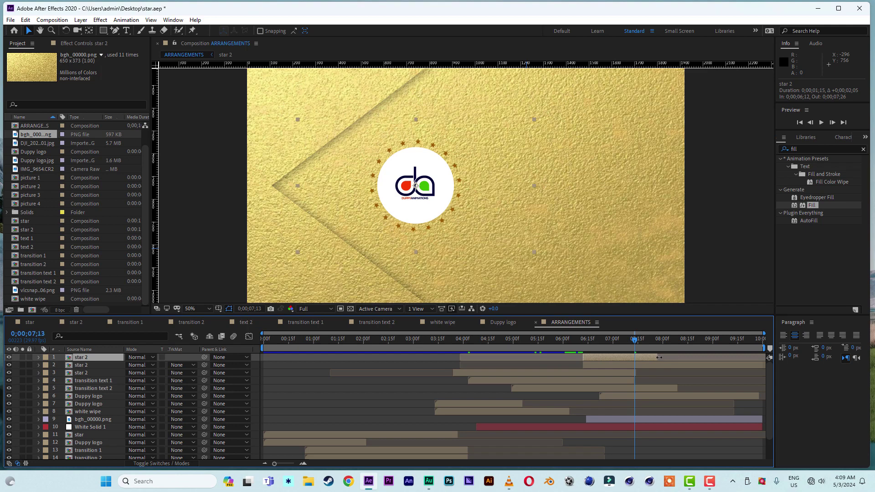
left_click_drag(659, 357, 635, 359)
left_click(622, 360)
Change the Fill effect color of the trimmed star 2 copy to white (FFFFFF).
left_click(75, 42)
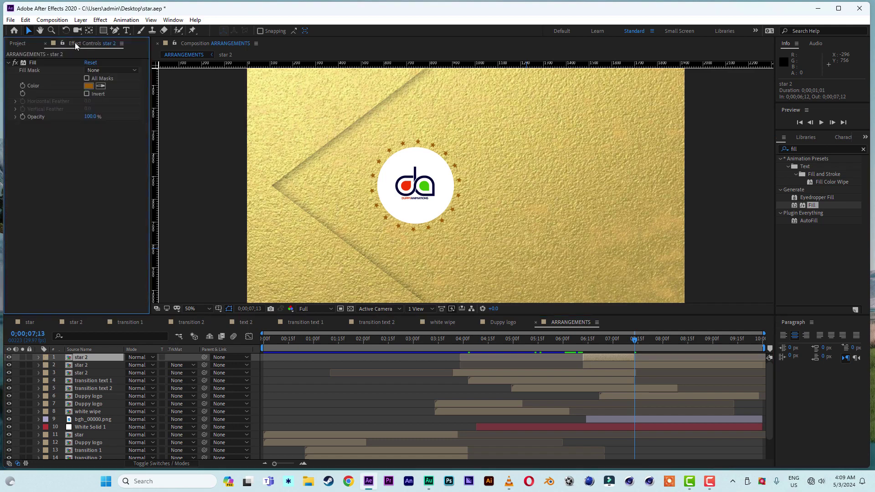
left_click(89, 85)
left_click_drag(625, 304, 559, 246)
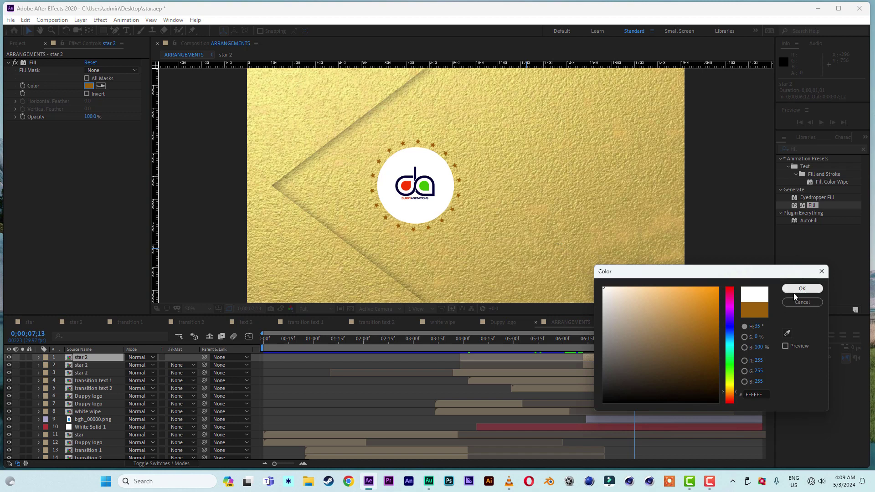
left_click(805, 291)
Trim the brown star 2 layer directly below the white copy to start at 0;00;07;13.
left_click(630, 364)
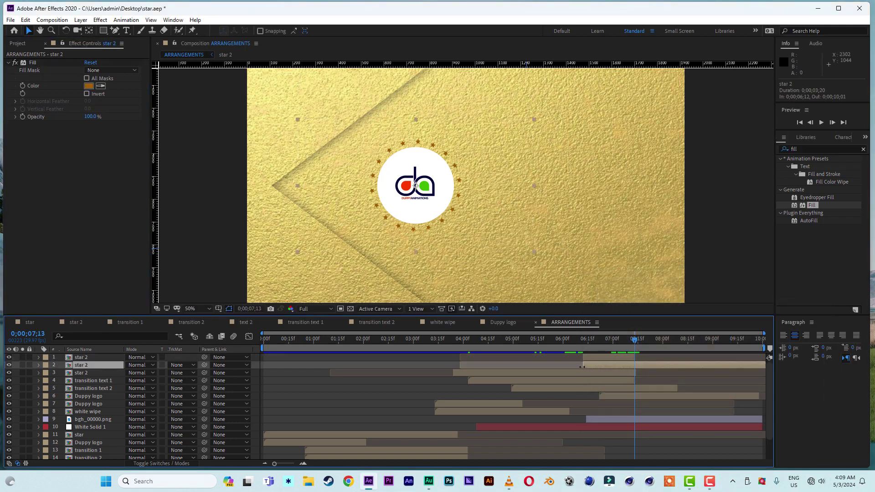
left_click_drag(583, 367, 621, 351)
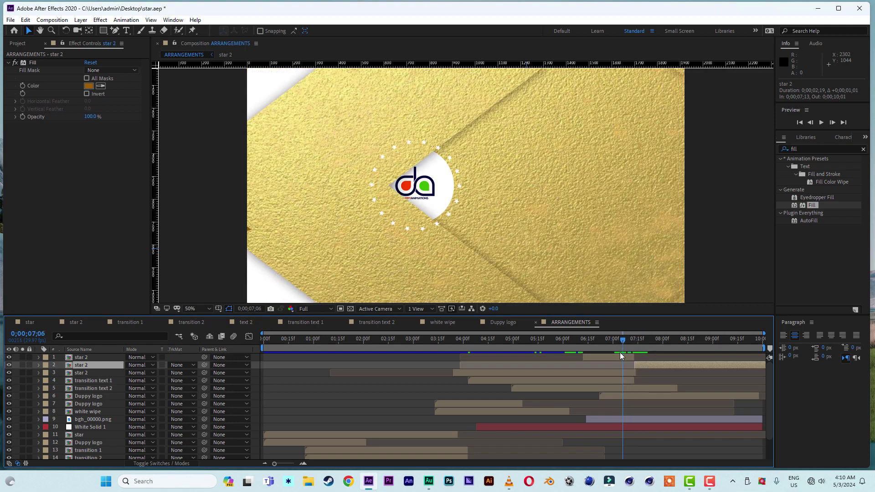
Replace the white star 2 layer's source with the star composition and extend the layer's end to 0;00;10;15.
left_click(620, 357)
left_click(28, 43)
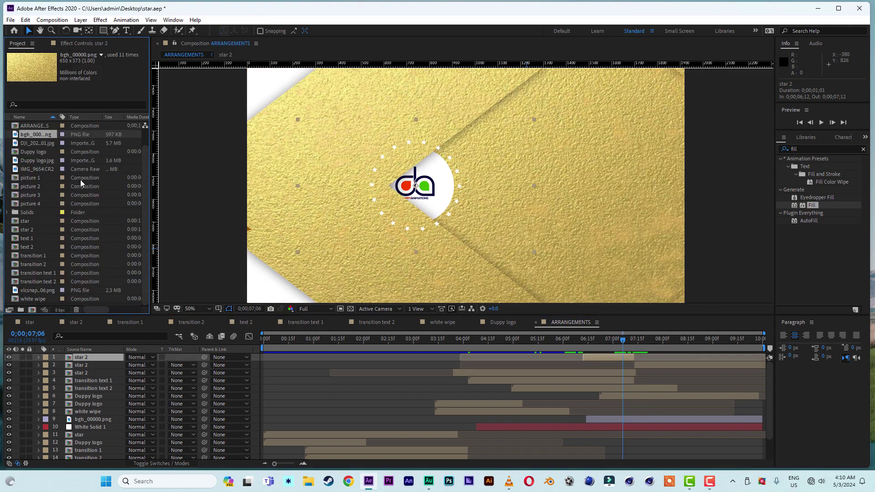
left_click(27, 222)
left_click_drag(25, 224, 82, 360)
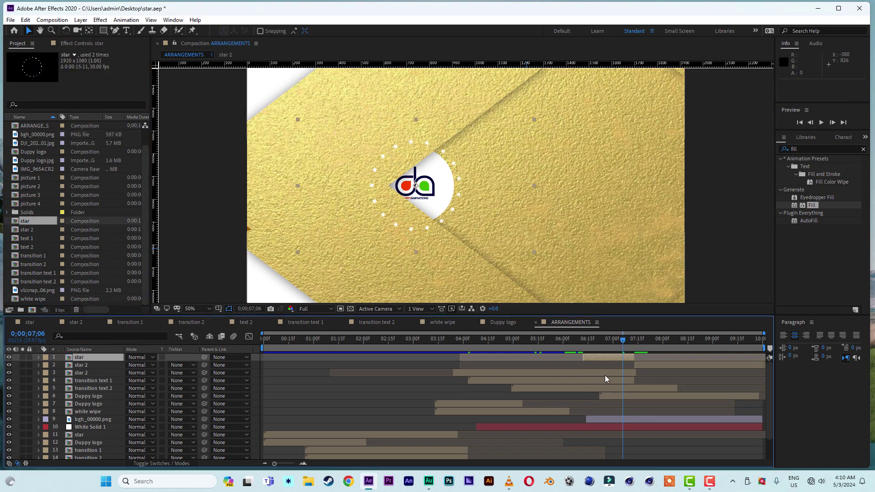
left_click_drag(634, 358, 789, 360)
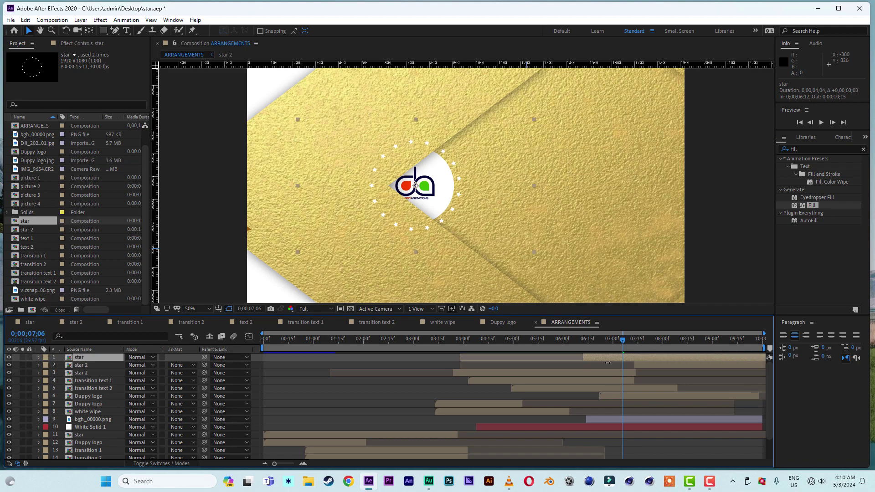
left_click(575, 340)
key("space")
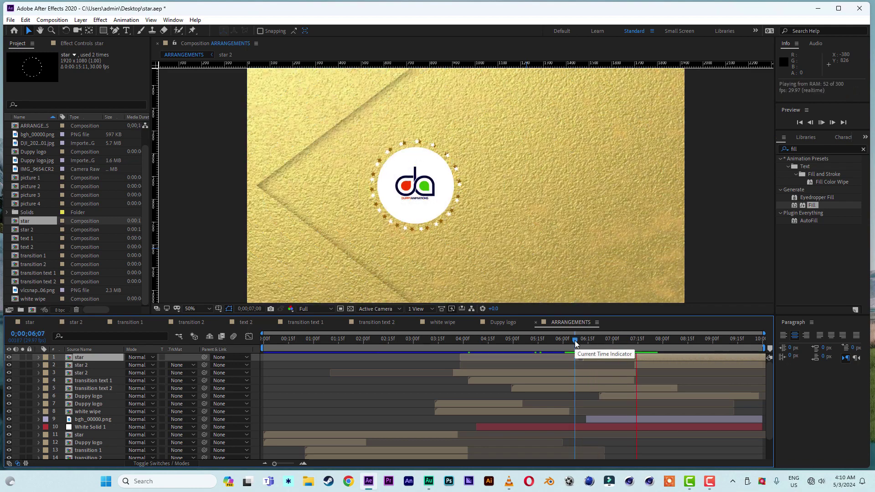
Trim the upper Duppy logo layer to start at 0;00;07;00 and preview the logo reveal.
left_click_drag(576, 344, 613, 346)
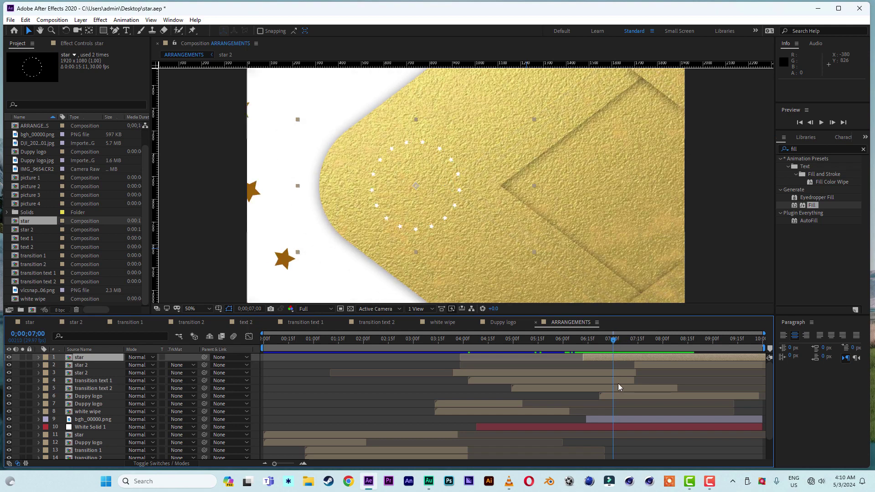
left_click(609, 394)
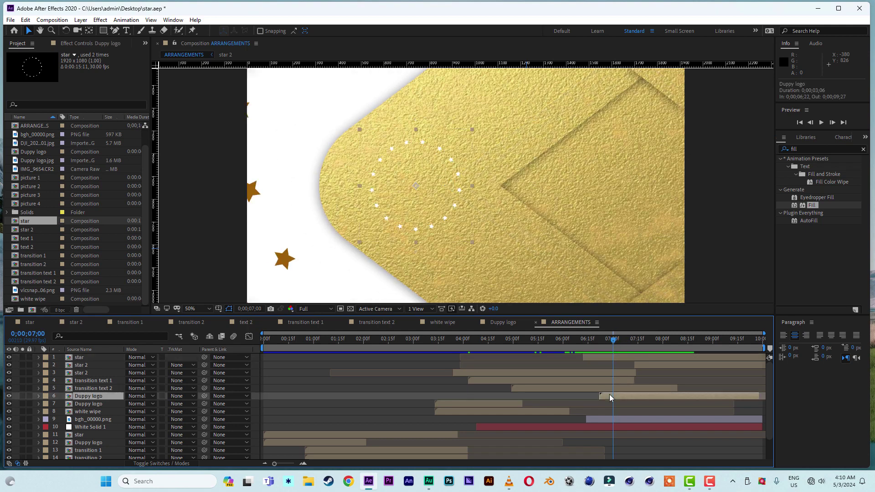
left_click_drag(599, 395, 613, 396)
left_click(542, 348)
key("space")
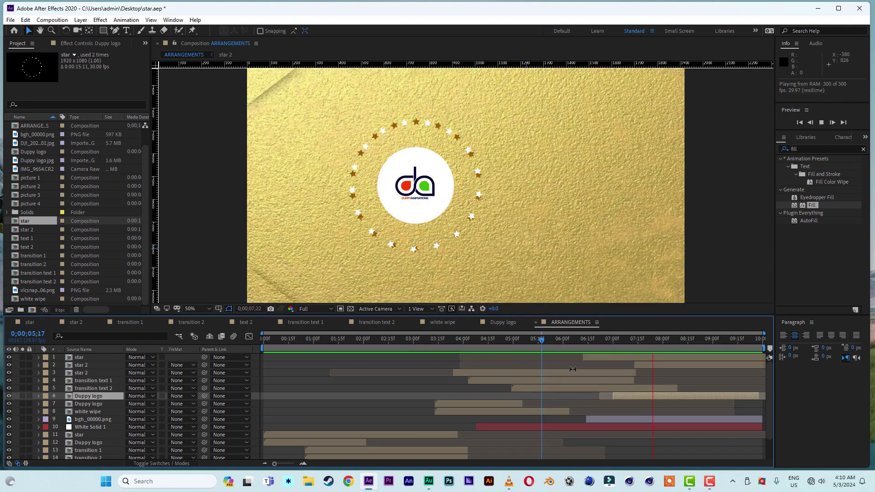
Remove the Scale keyframes from the topmost star layer at 0;00;07;08, fixing its scale at 54%.
left_click(636, 357)
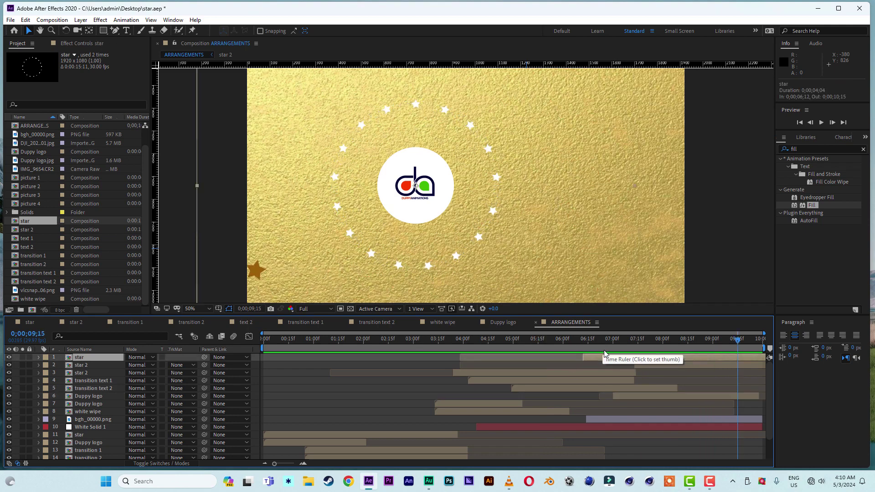
key("s")
left_click(626, 352)
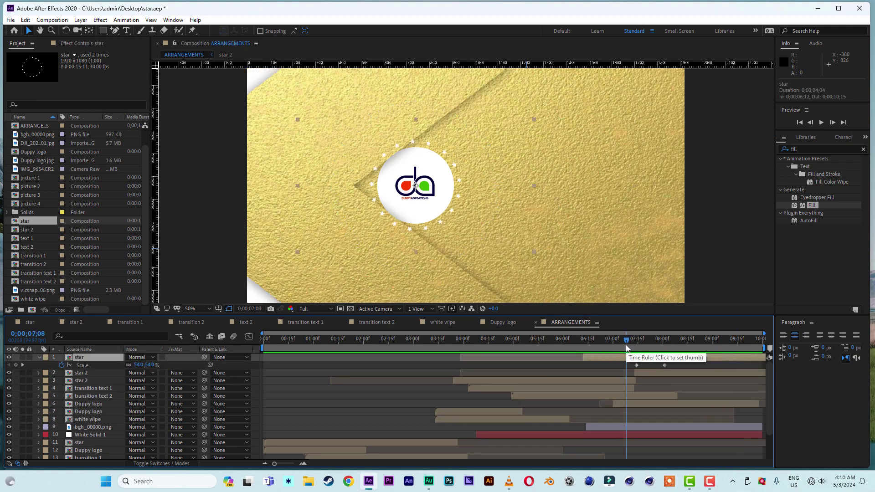
left_click(61, 366)
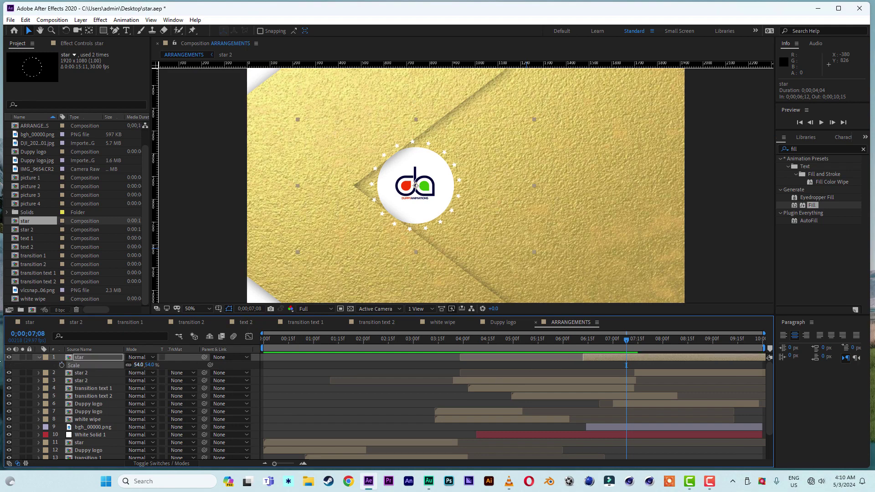
left_click(39, 358)
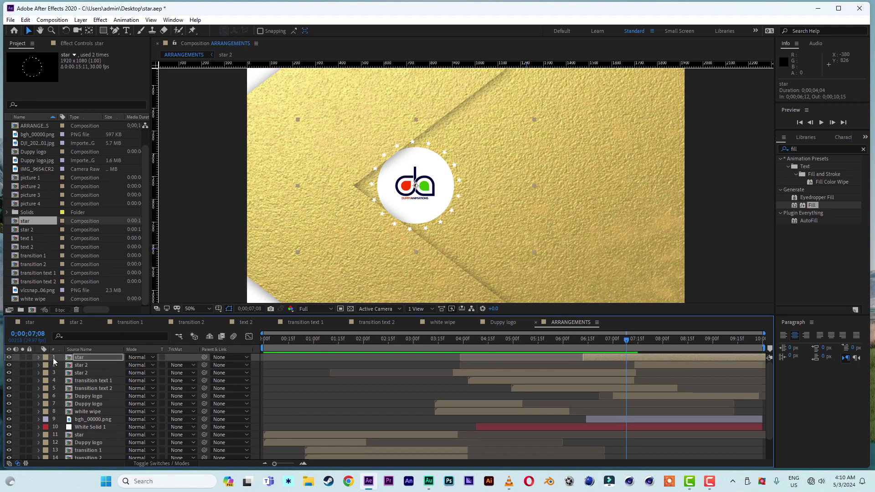
Play back the closing part of the ARRANGEMENTS composition to check the logo and its star rings.
left_click(466, 340)
key("space")
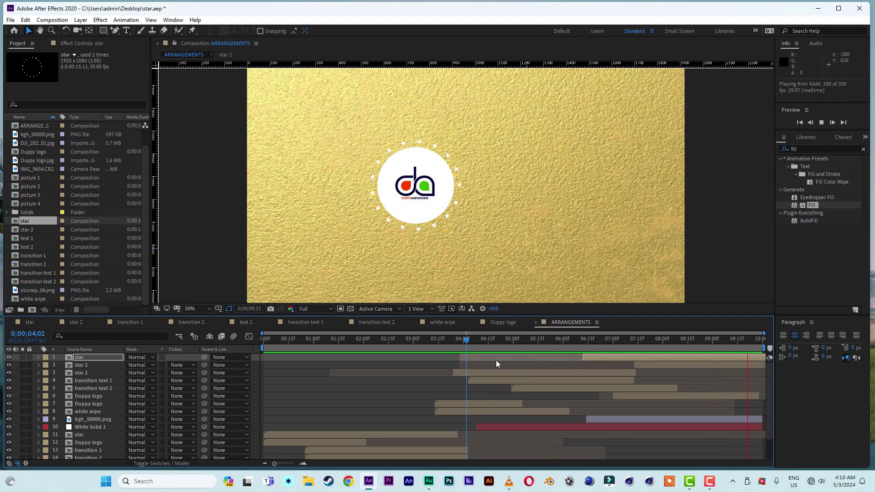
left_click(449, 341)
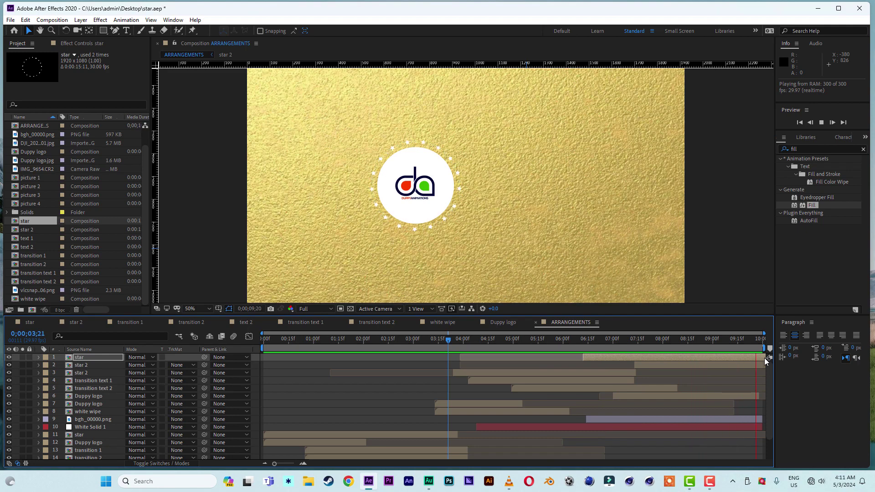
key("space")
mouse_move(576, 337)
left_mouse_down()
mouse_move(689, 349)
mouse_move(568, 350)
left_mouse_up()
key("space")
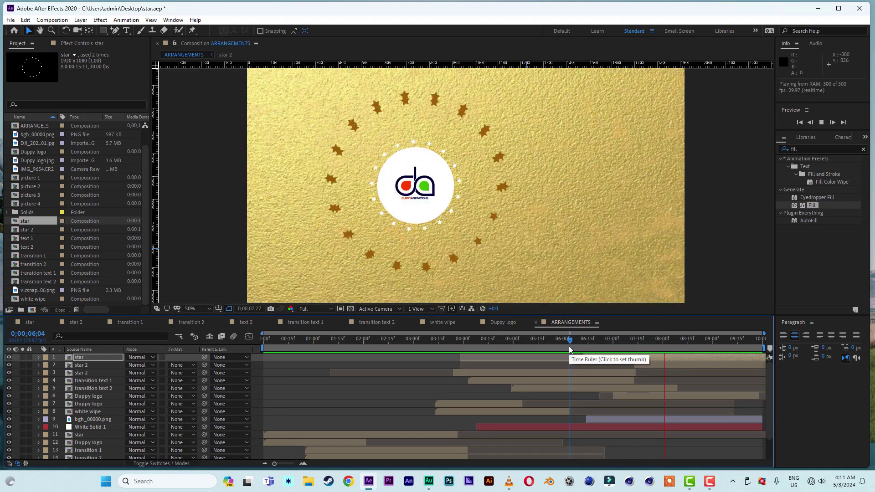
left_click(643, 367)
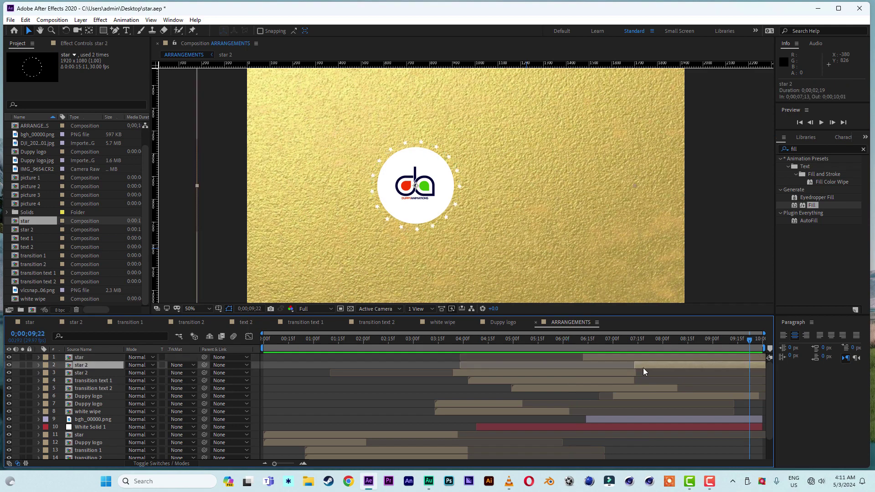
left_click(638, 396)
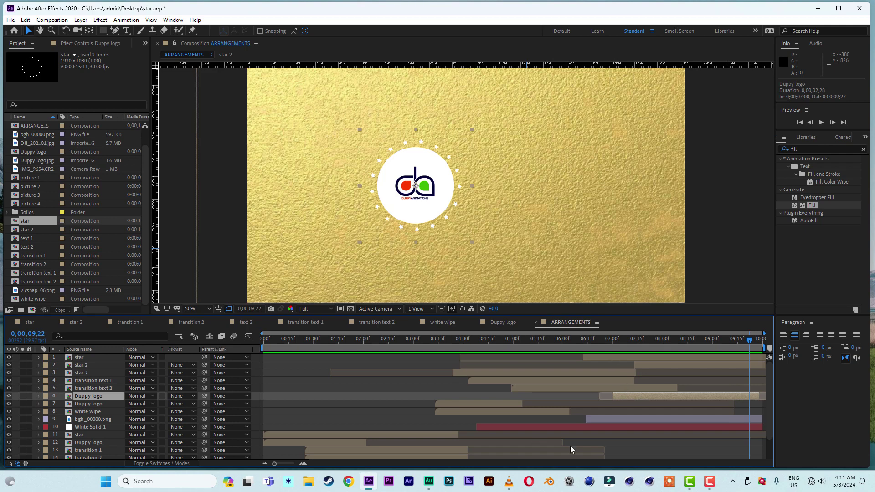
Switch to VLC, examine the closing logo and title around 00:07 in the reference video, and return to After Effects.
left_click(509, 482)
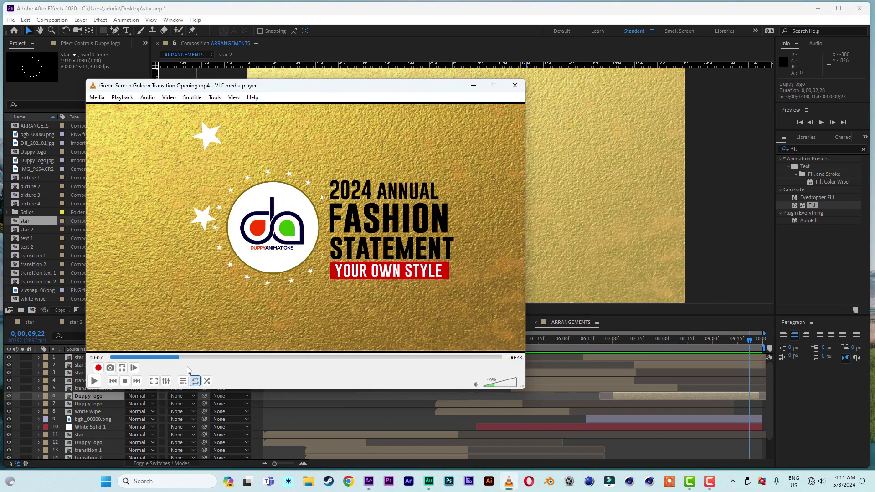
left_click_drag(175, 358, 169, 358)
key("space")
left_click(174, 358)
key("space")
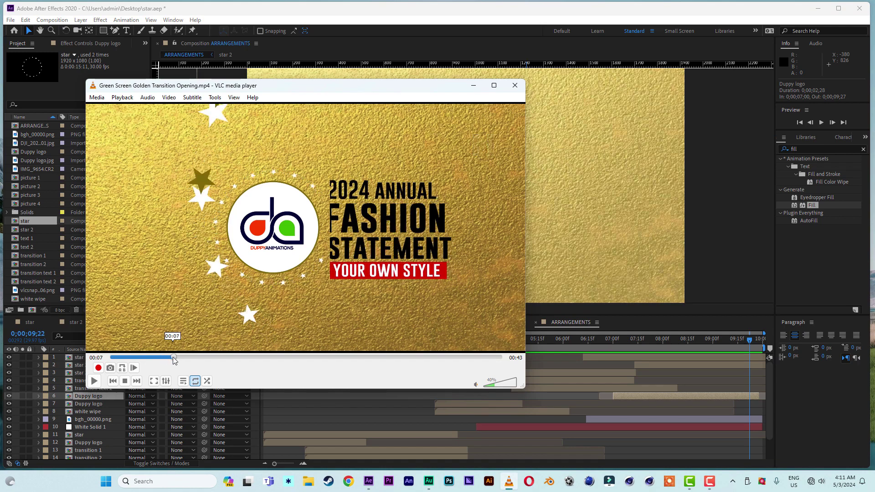
key("space")
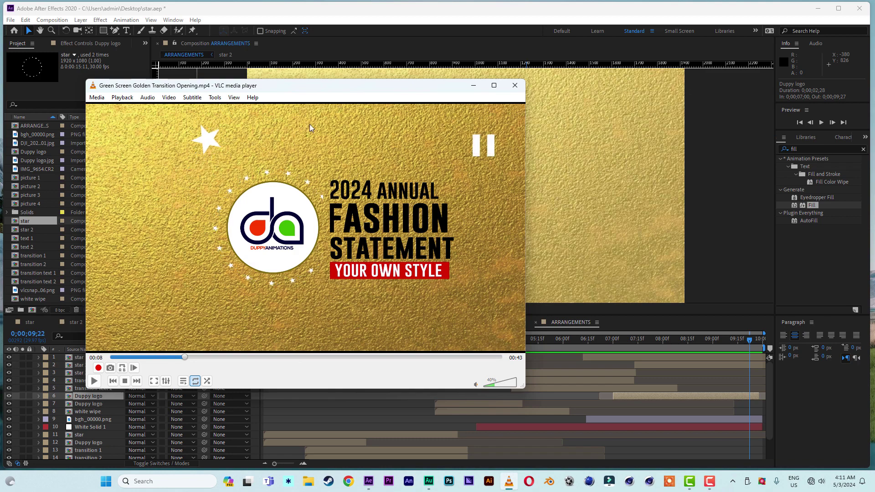
left_click(390, 22)
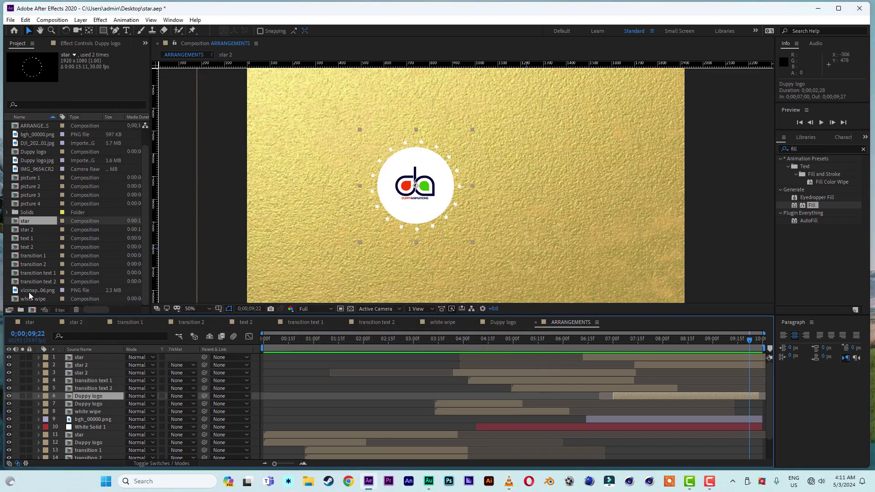
Create a new composition 800 px wide and 400 px high for the closing text.
left_click(32, 310)
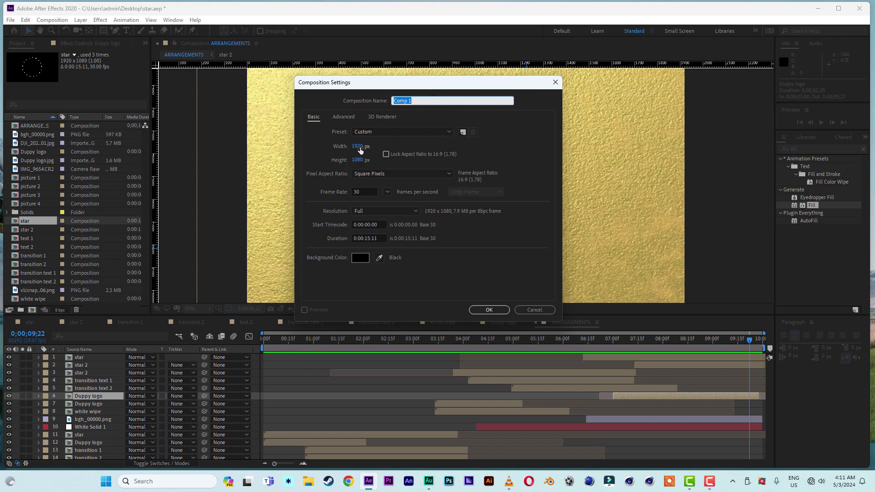
left_click(357, 160)
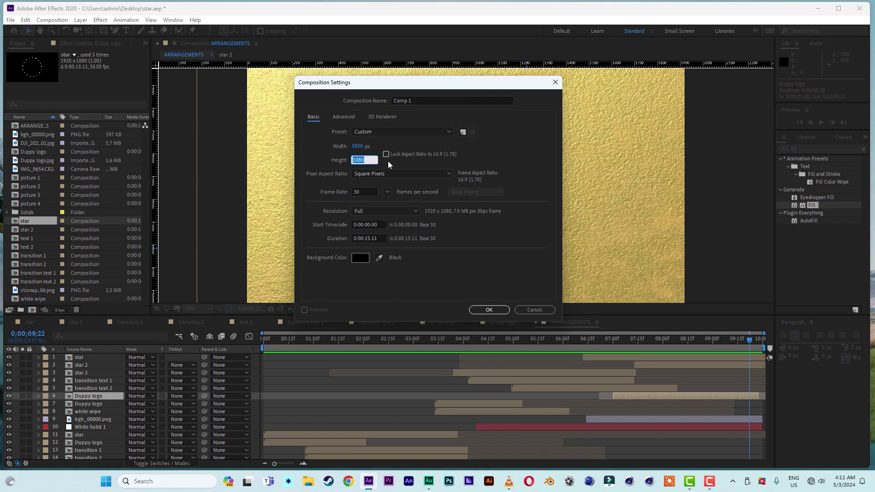
type("400")
left_click(360, 147)
type("800")
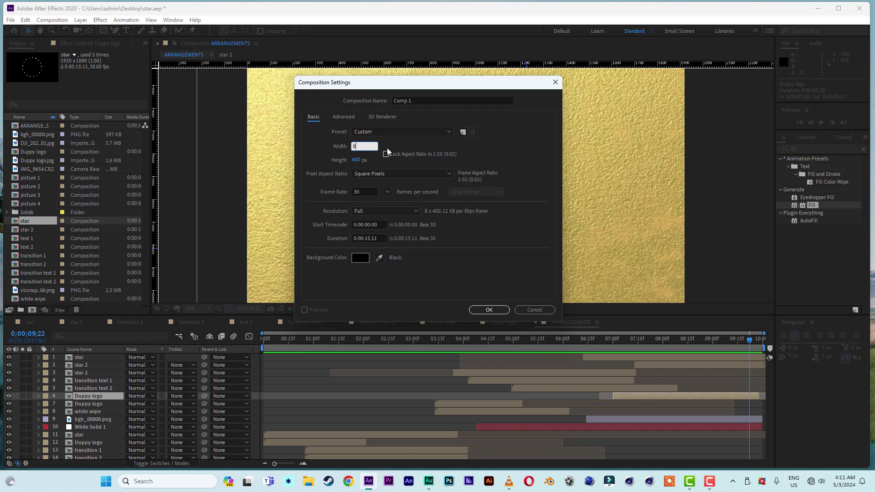
left_click(489, 310)
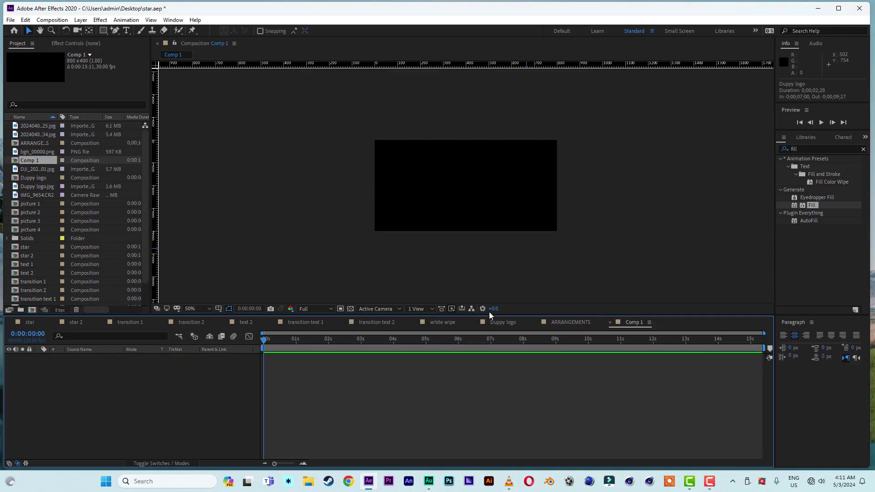
Add the text "road trip" to the new composition at 98 px and place it in the upper middle, at about 392, 152.
left_click(127, 31)
left_click(421, 173)
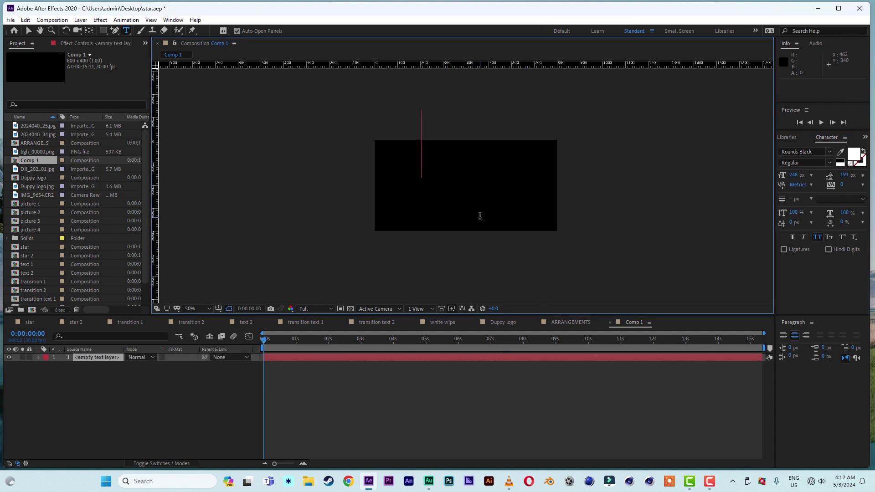
type("road")
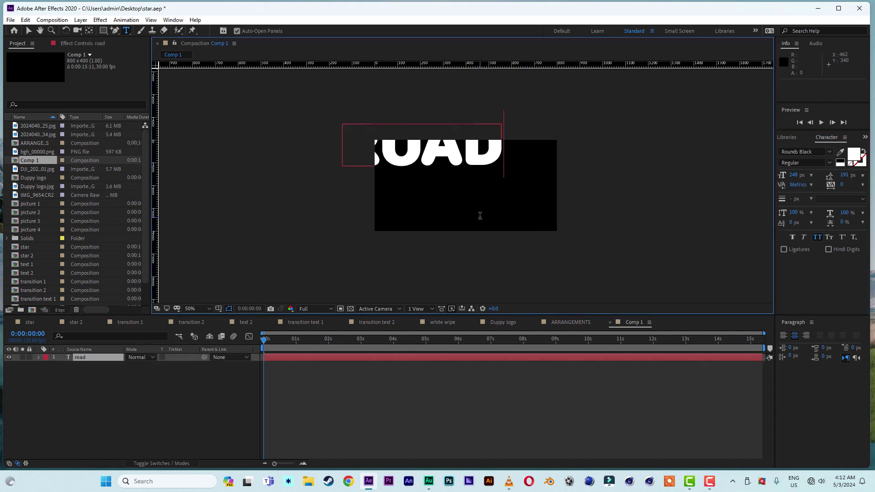
type(" trip")
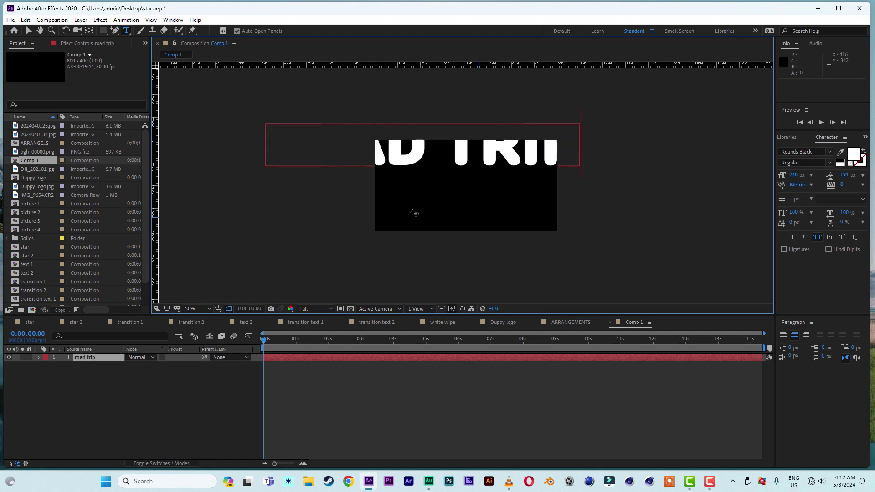
left_click(28, 31)
left_click_drag(796, 178, 729, 180)
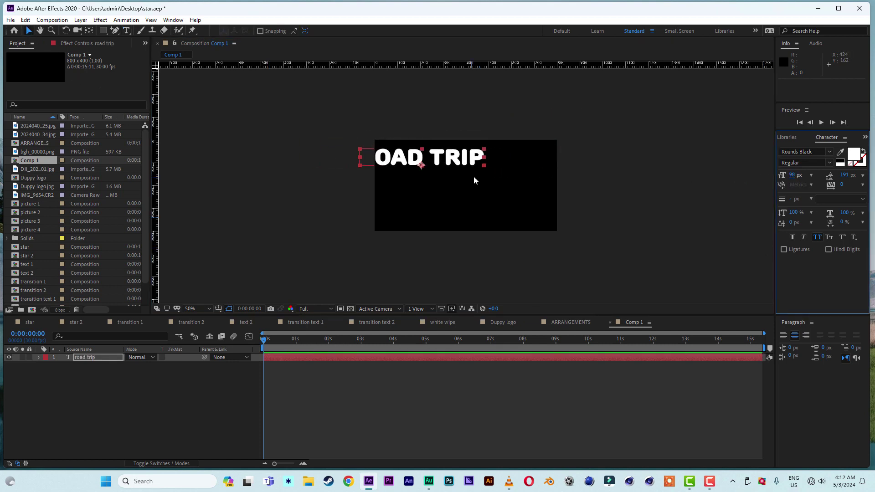
left_click_drag(454, 163, 497, 172)
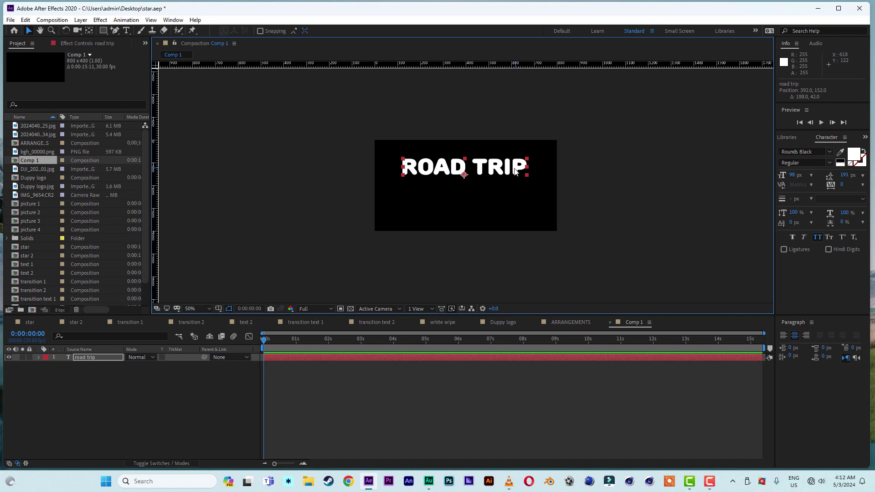
Duplicate the ROAD TRIP text as a second line beneath it and change the copy to "and games".
key("ctrl+d")
left_click_drag(497, 171, 494, 189)
double_click(494, 189)
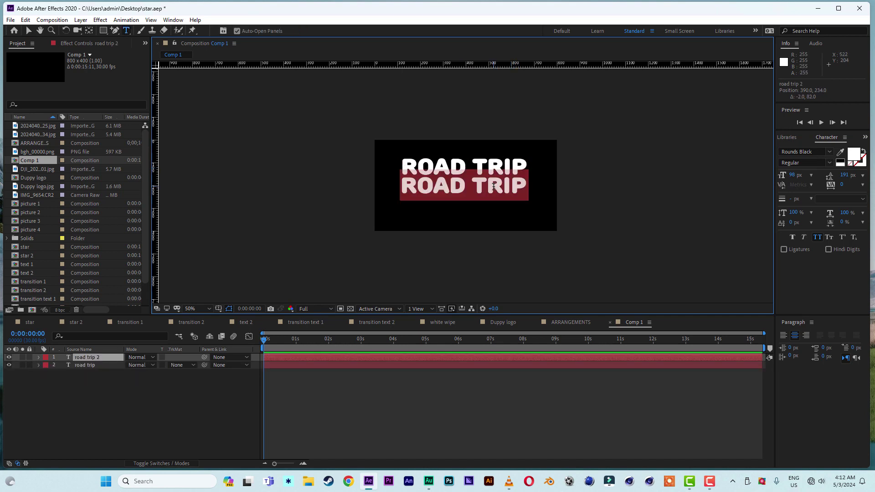
type("and")
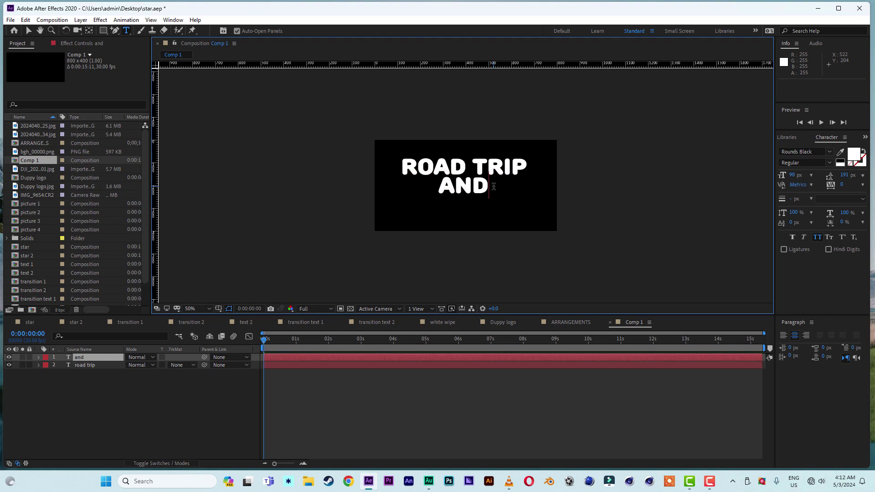
type(" games")
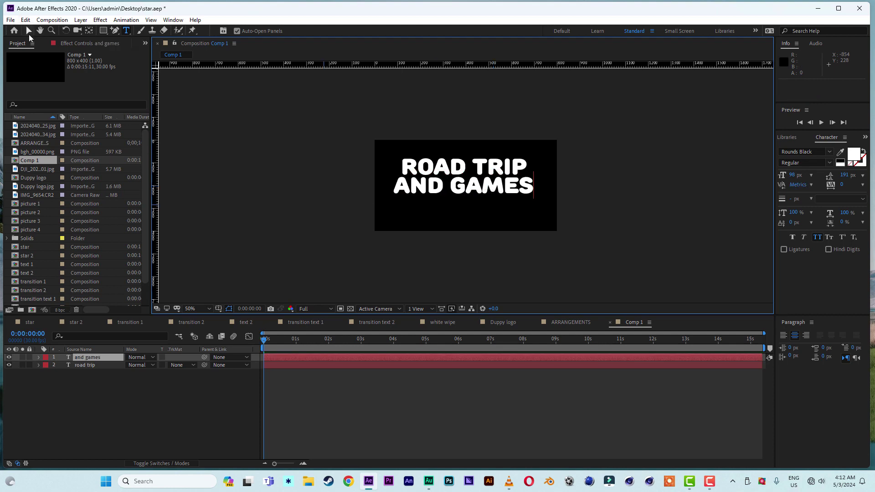
Duplicate the AND GAMES text as a third line beneath it, change the copy to "waterfall" and place it at about 426, 330.
left_click(28, 31)
left_click_drag(432, 191, 450, 213)
key("ctrl+d")
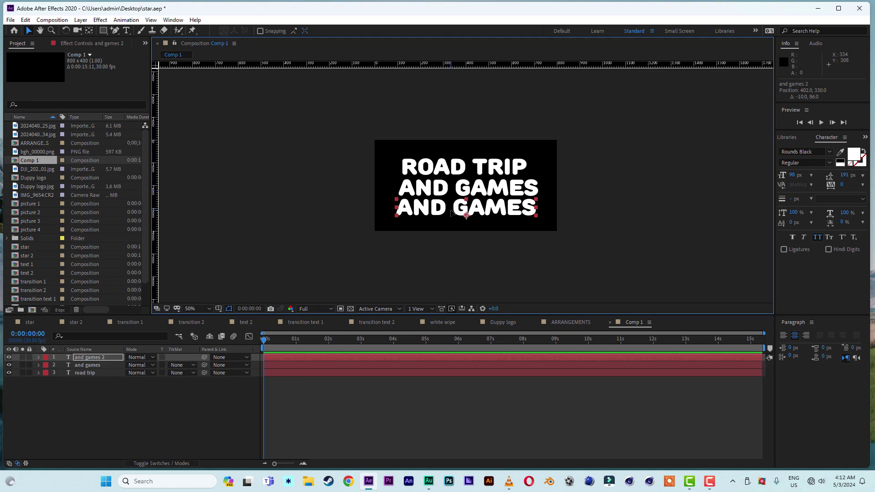
double_click(451, 210)
key("BackSpace")
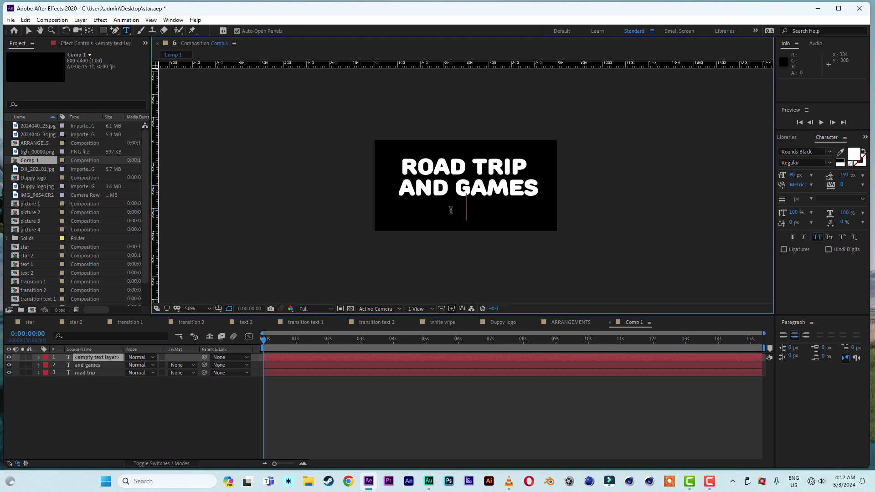
type("water")
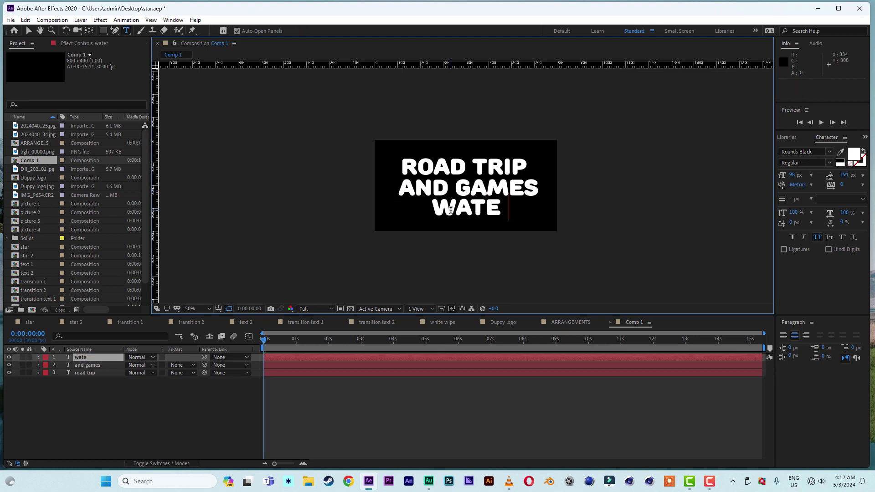
type("fall")
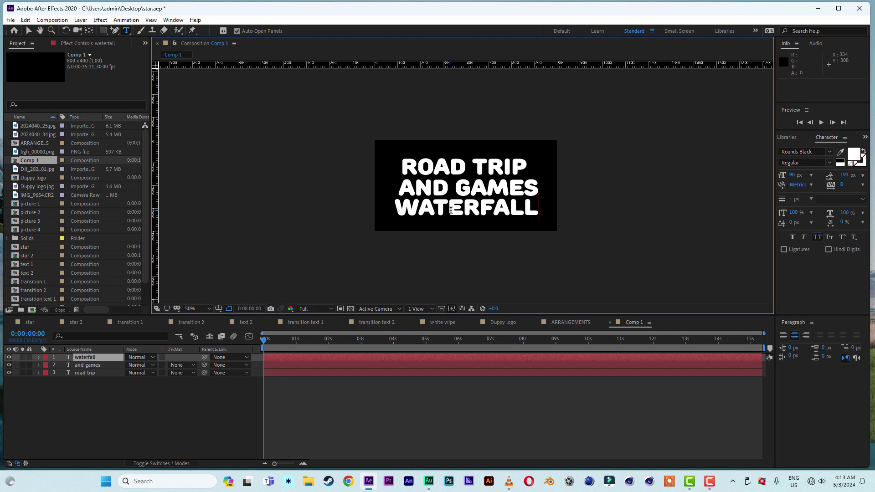
left_click(29, 31)
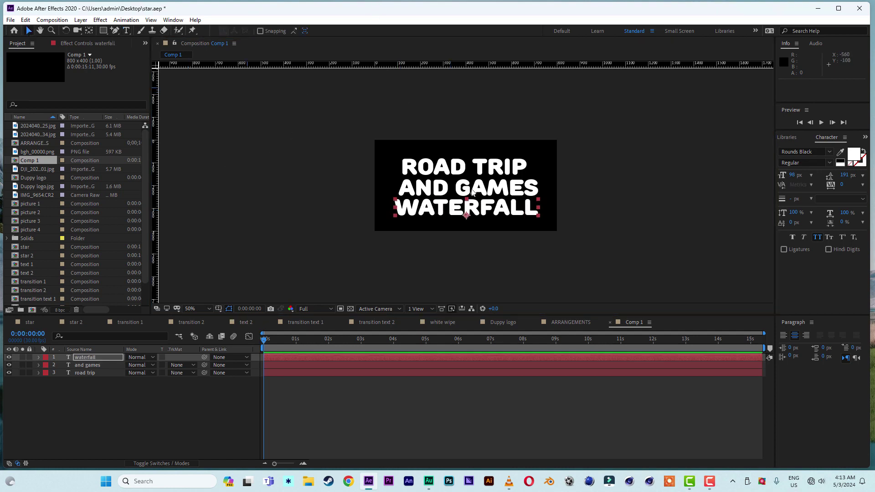
left_click_drag(477, 206, 482, 207)
Scale all three text layers down to 90%.
left_click(461, 166)
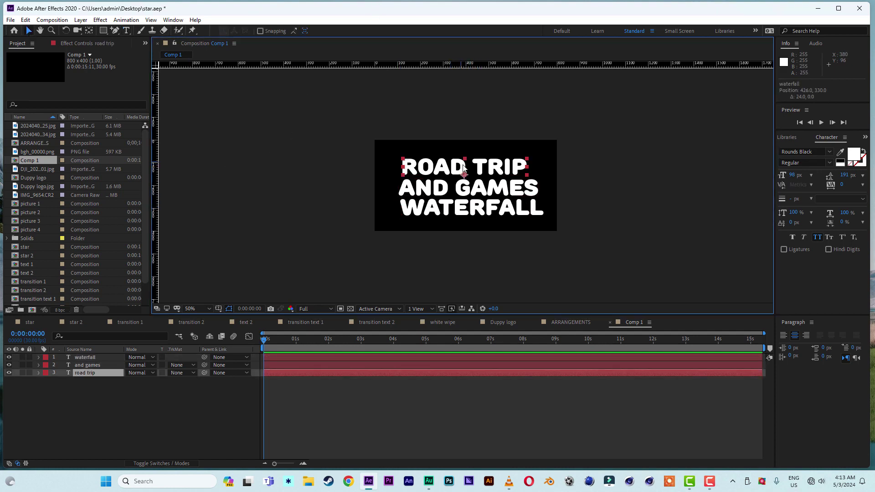
left_click(453, 211, "shift")
left_click(526, 187, "shift")
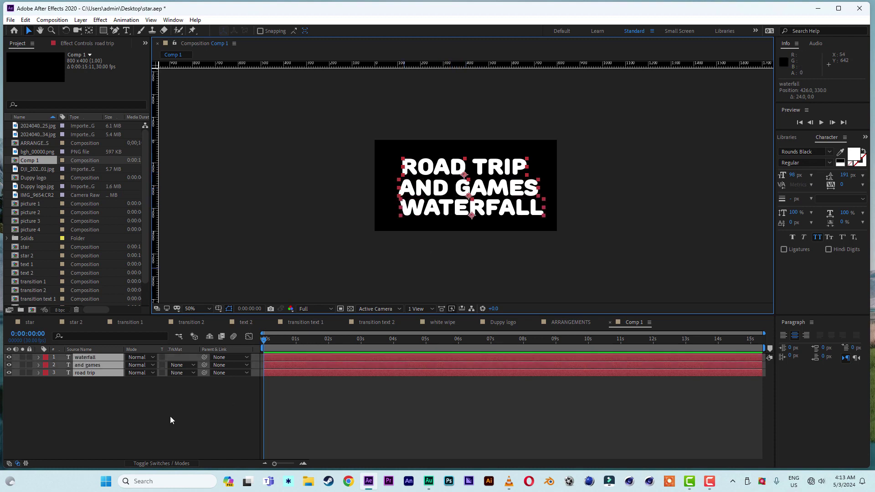
key("s")
left_click_drag(157, 366, 152, 367)
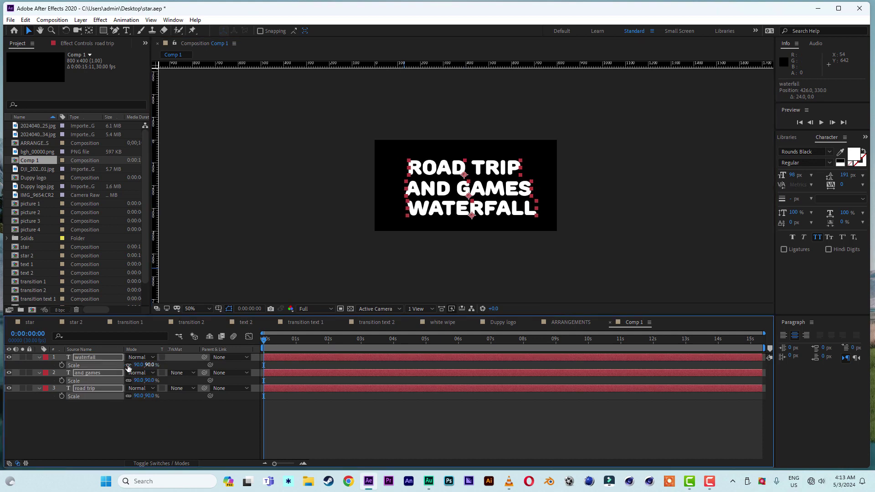
left_click(38, 358)
Tighten the line spacing by moving AND GAMES to about 416, 228 and WATERFALL to about 424, 304.
left_click(67, 392)
left_click(445, 189)
left_click_drag(420, 209, 442, 207)
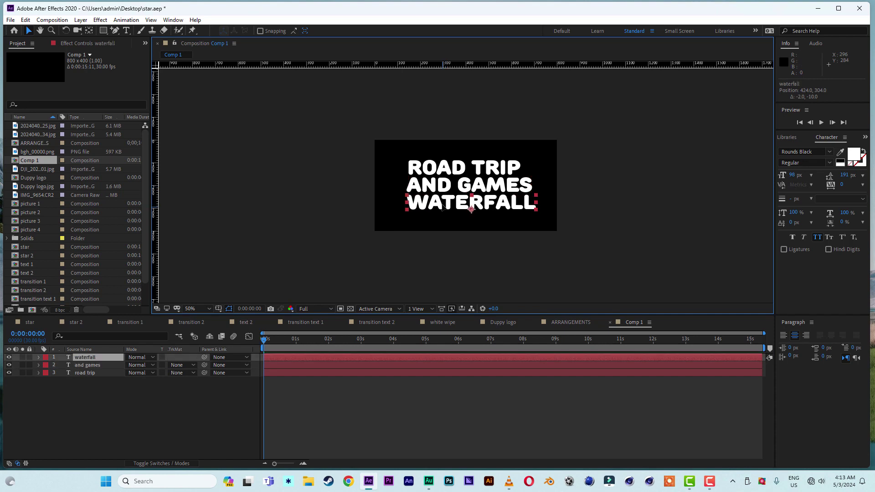
Keyframe the position of all three text lines so they slide in from beyond the frame's left edge between 0 and 2 seconds.
left_click(329, 338)
left_click_drag(67, 400, 78, 361)
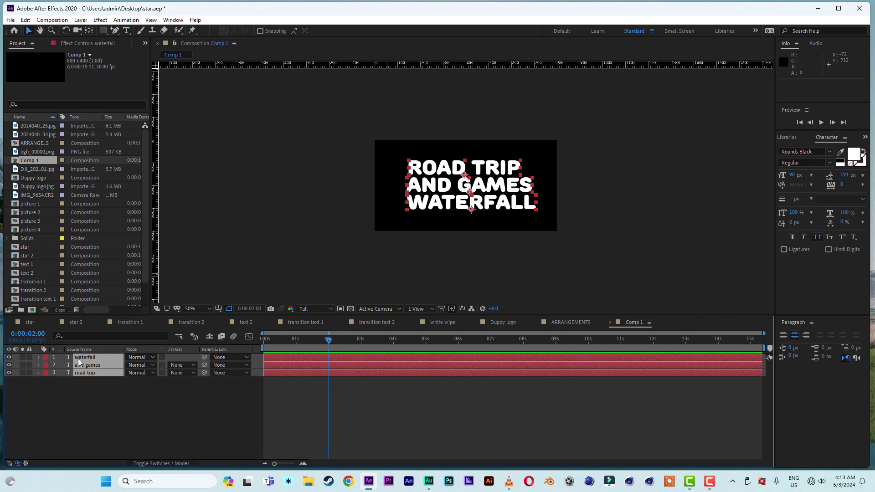
key("p")
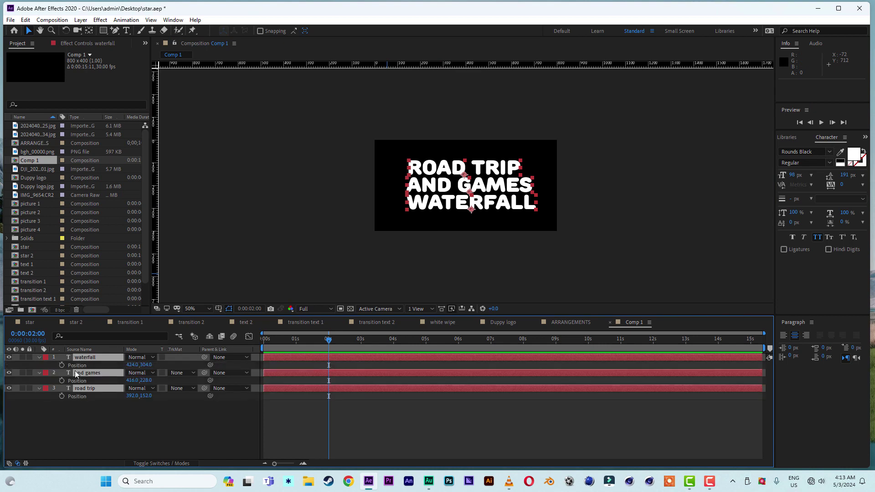
left_click(62, 365)
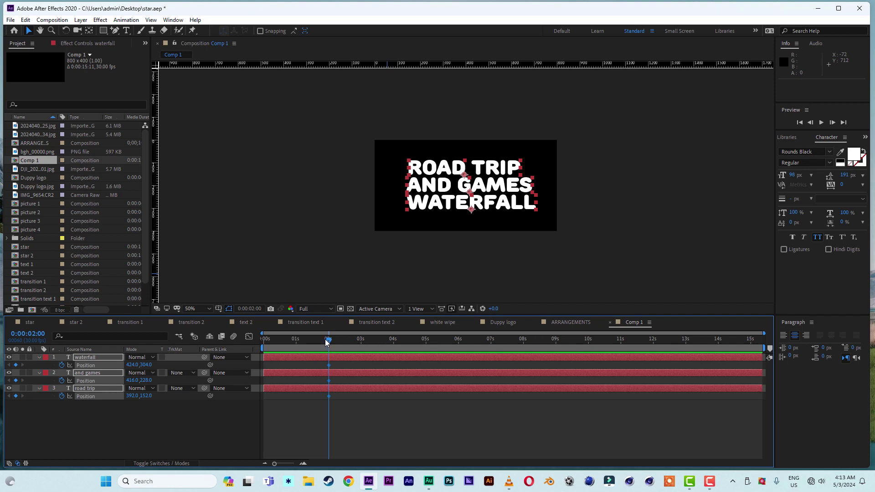
left_click_drag(327, 341, 215, 343)
left_click_drag(514, 184, 318, 183)
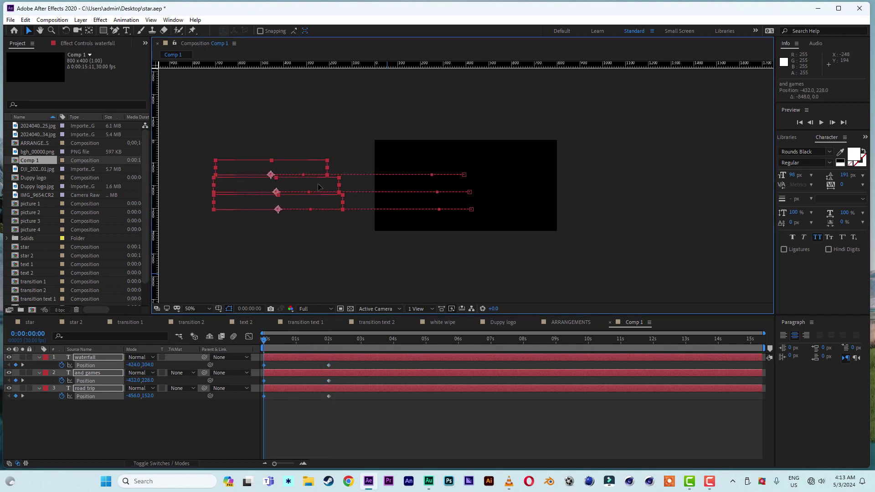
Apply Easy Ease to all position keyframes of the three text layers.
left_click_drag(340, 363, 245, 404)
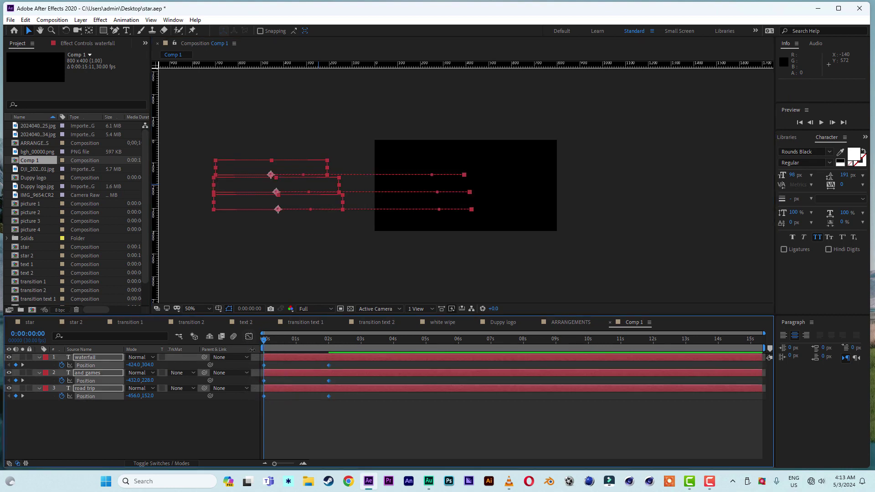
right_click(264, 366)
mouse_move(314, 358)
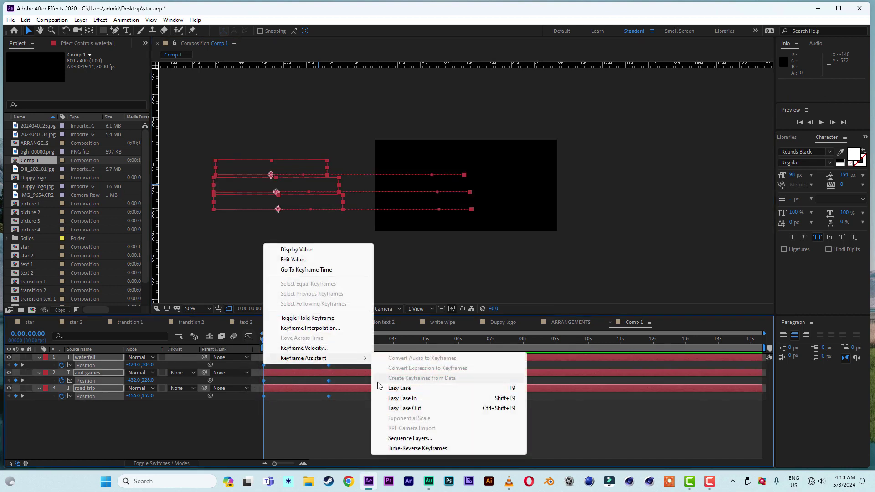
left_click(400, 388)
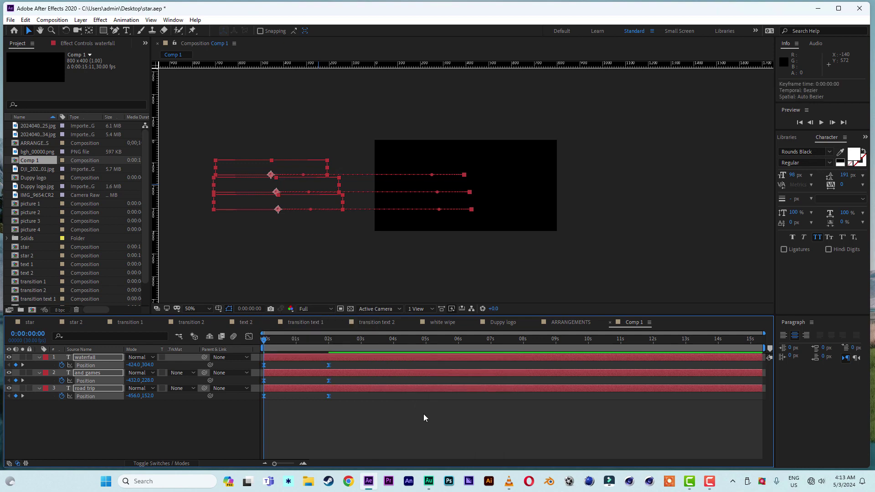
Reshape the speed graph so the text lines rush in early and slow down gradually into their end keyframes, and preview the motion.
left_click(249, 336)
mouse_move(330, 438)
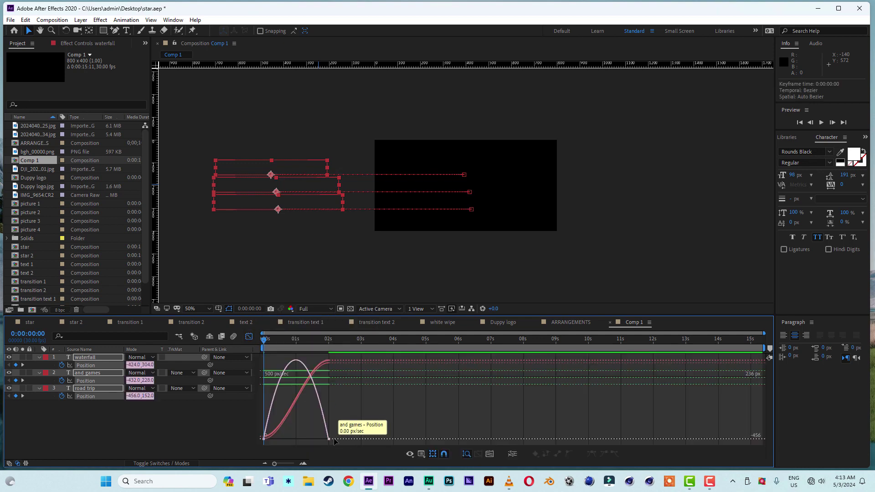
left_click_drag(336, 436, 296, 438)
key("space")
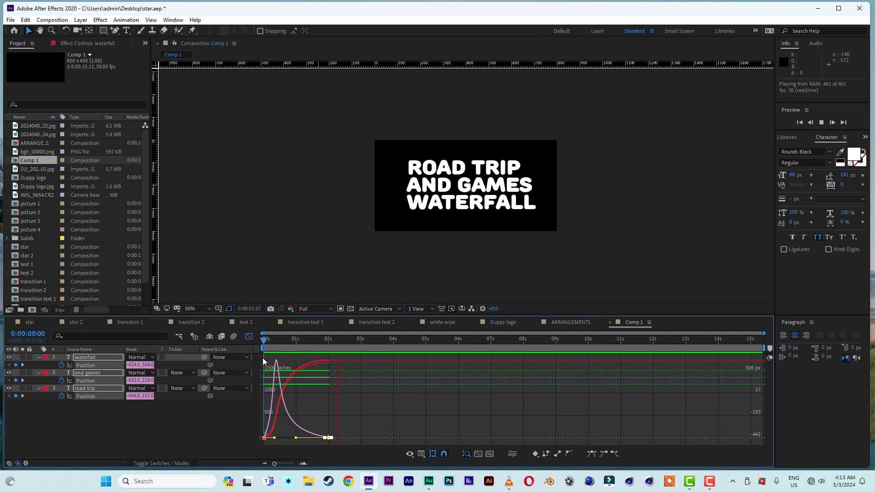
left_click(250, 337)
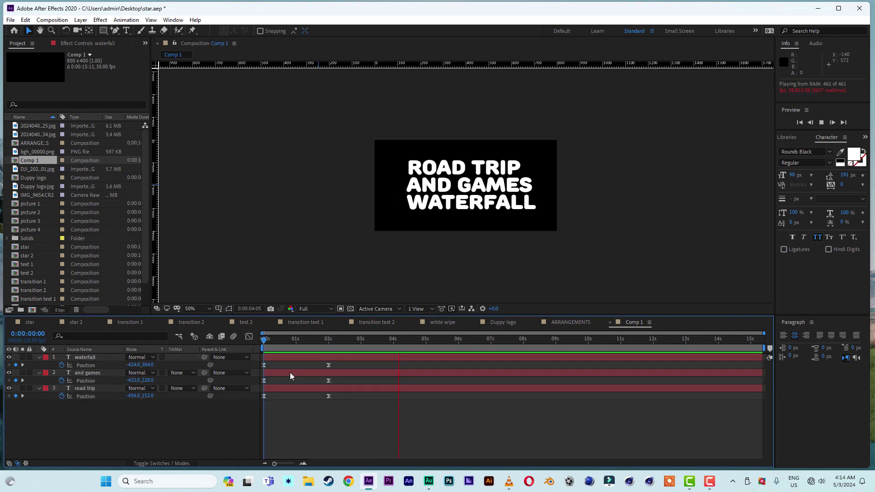
Stagger the text layers so AND GAMES starts about 0.3 s and WATERFALL about 0.7 s after ROAD TRIP, and preview the result.
left_click(292, 360)
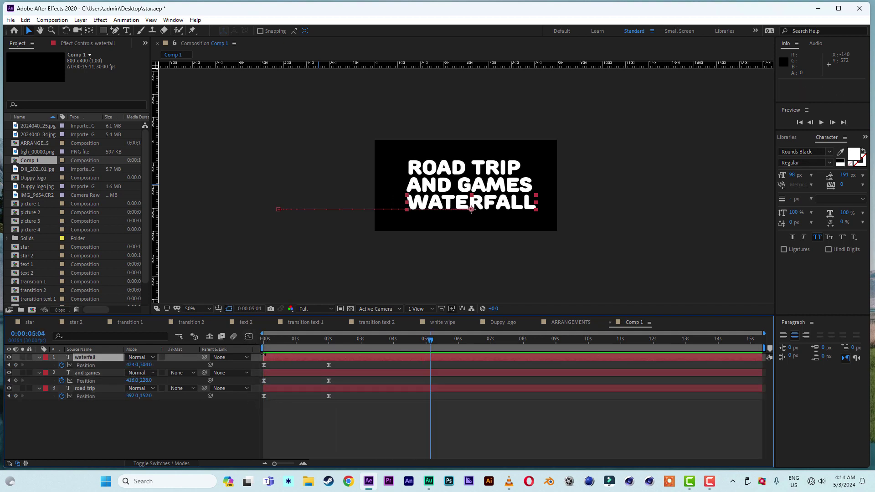
left_click(280, 388)
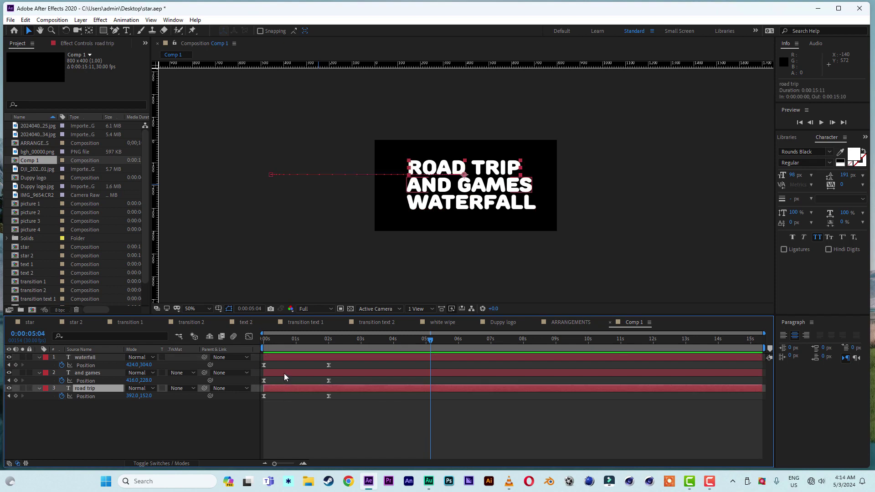
left_click_drag(285, 377, 263, 344)
key("space")
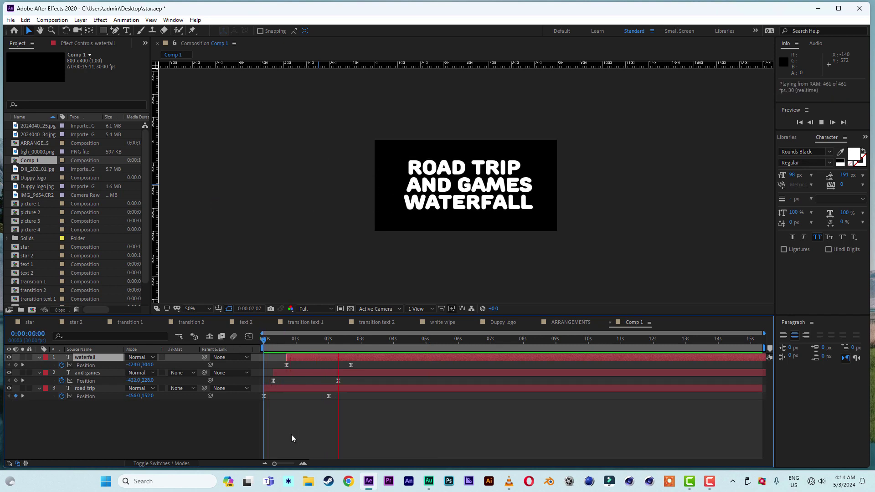
key("space")
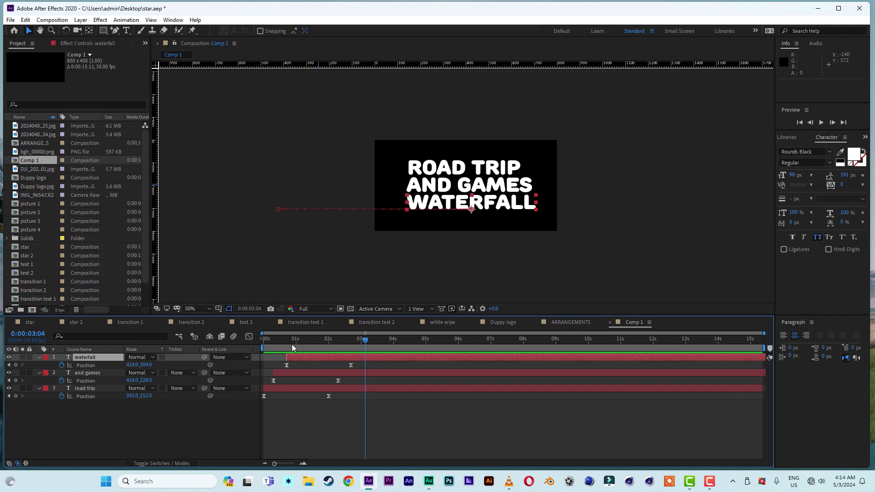
Rename the closing text composition as "text end".
left_click(573, 322)
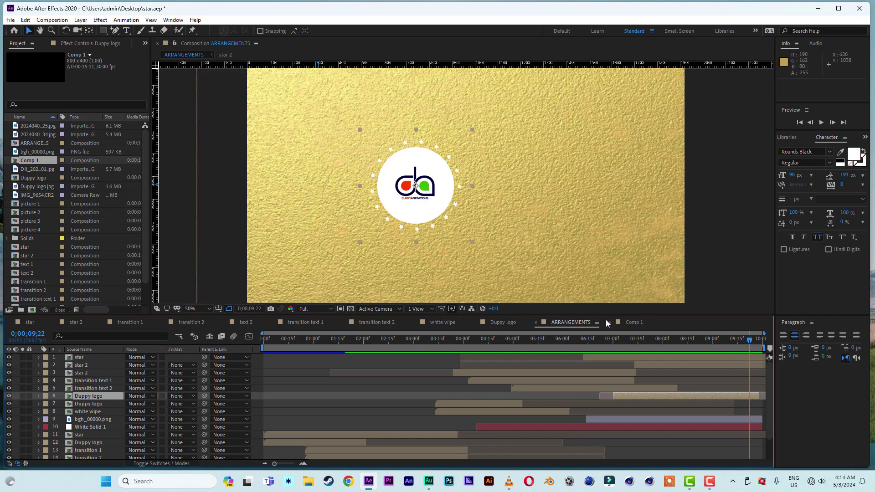
left_click(633, 324)
right_click(663, 254)
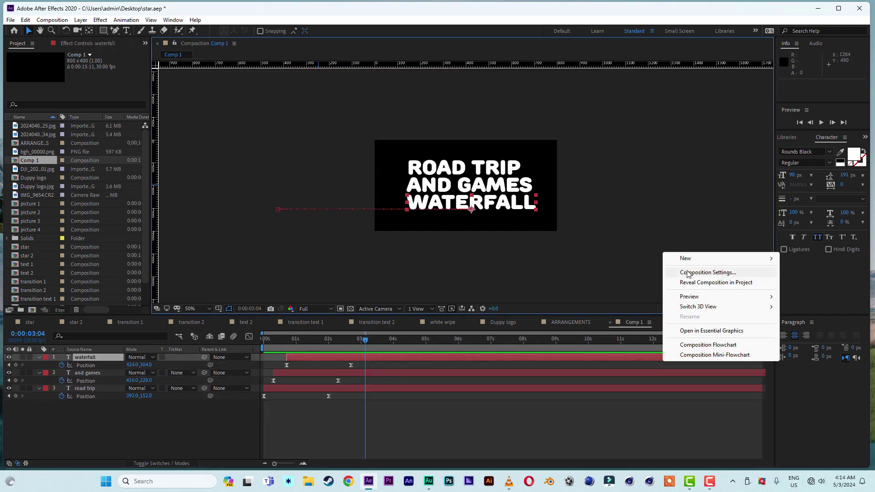
right_click(634, 285)
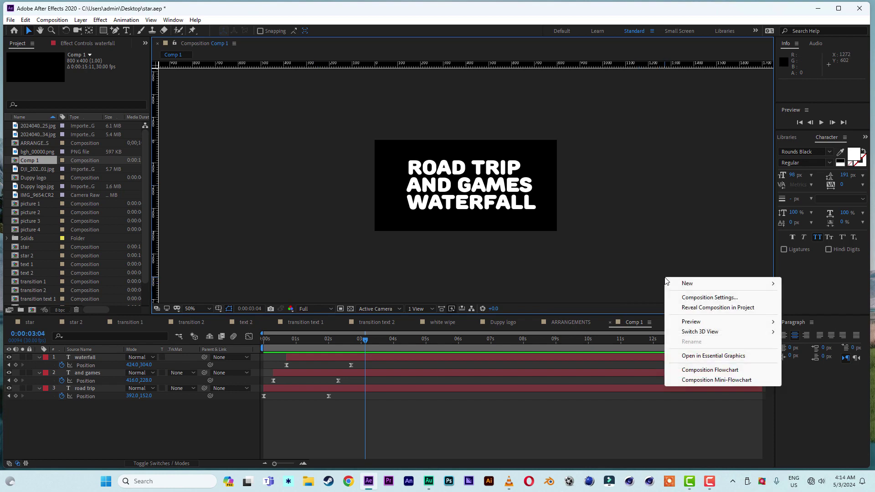
left_click(677, 297)
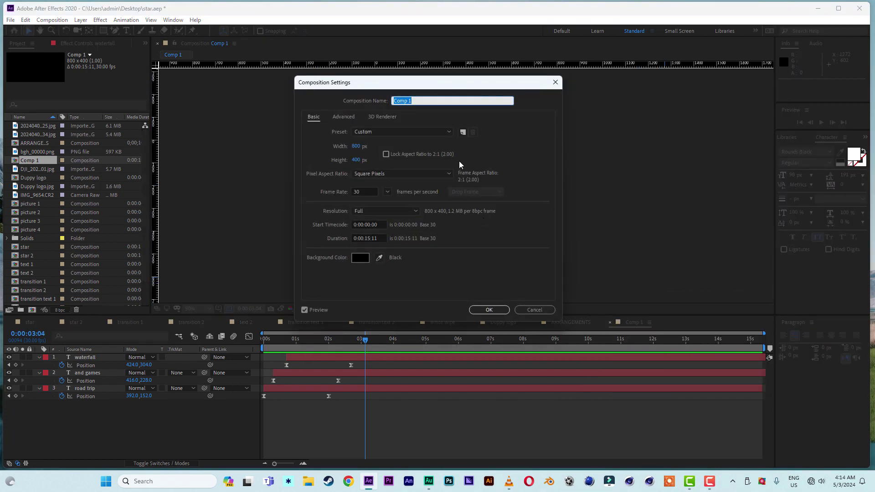
type("text end")
left_click(491, 311)
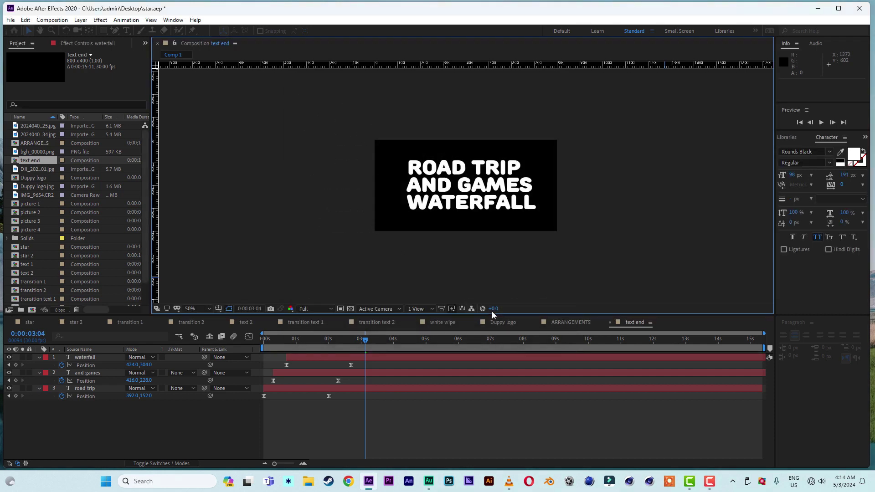
Add the text end composition to ARRANGEMENTS above the closing Duppy logo layer, beside the logo at about 1232, 546, starting at 0;00;07;14.
left_click(574, 324)
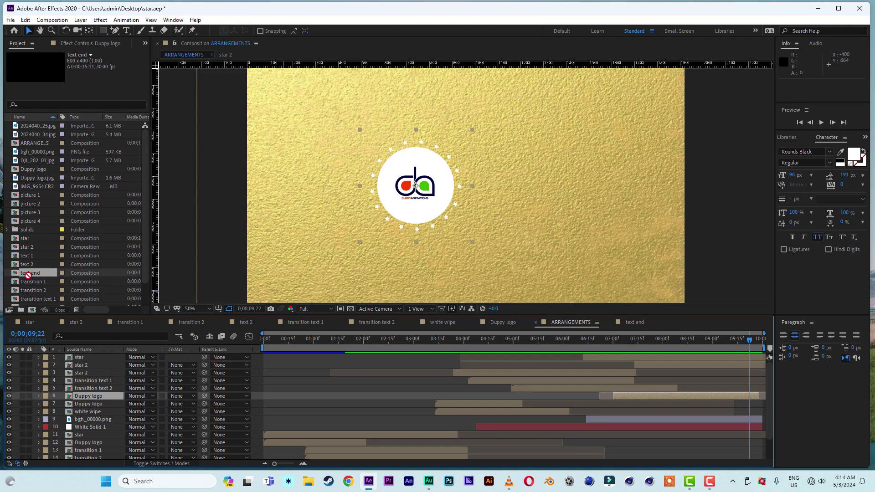
left_click_drag(27, 273, 81, 396)
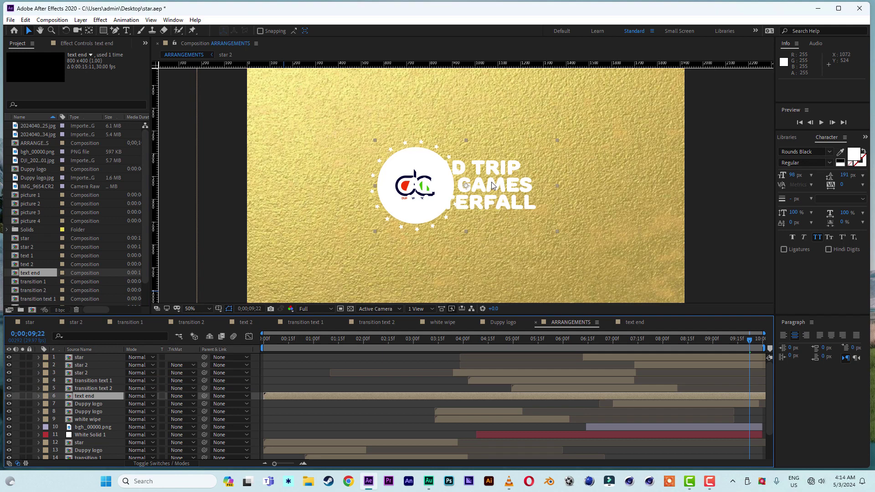
left_click_drag(492, 185, 554, 186)
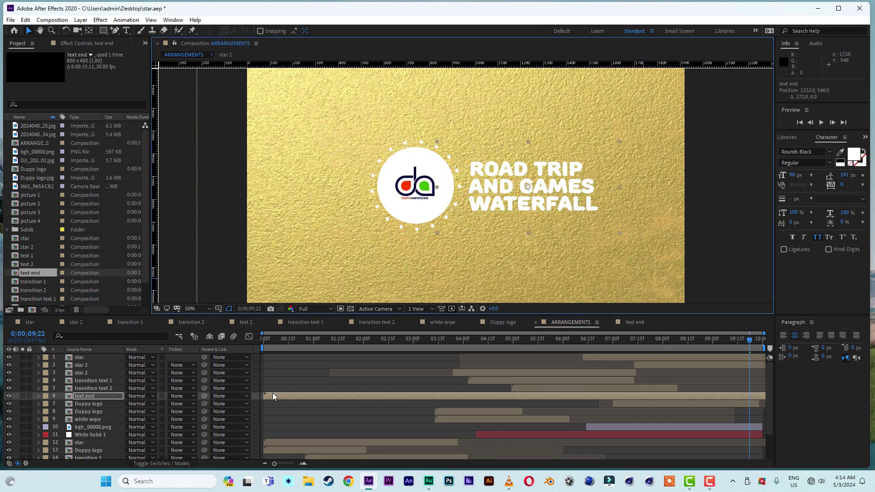
left_click_drag(272, 396, 645, 397)
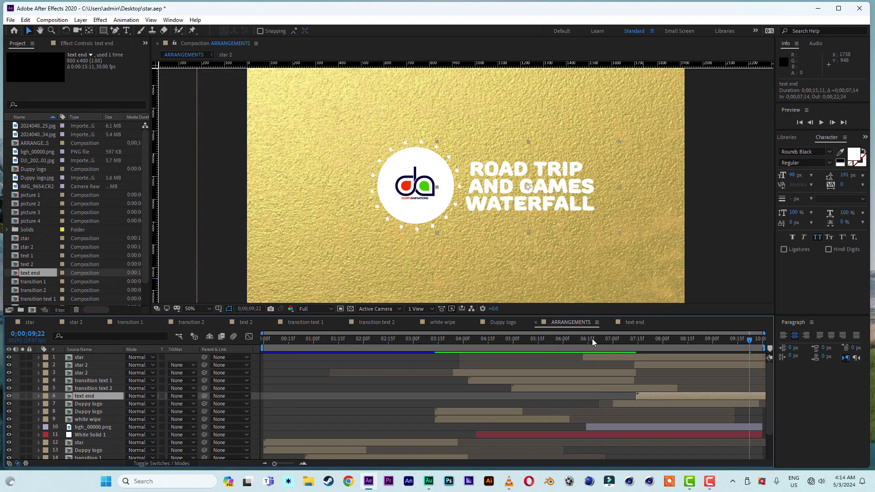
left_click_drag(592, 338, 749, 350)
Apply the Fill effect to the text end layer with its colour set to black (000000), and preview the composition.
left_click(865, 137)
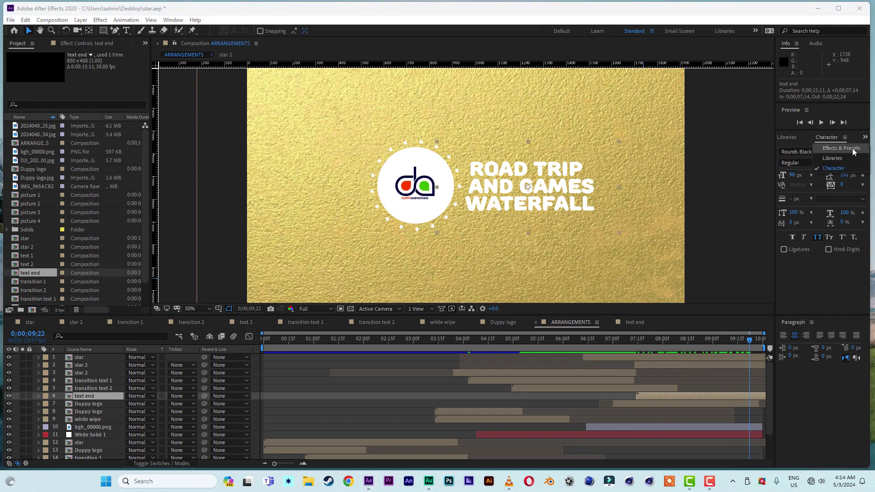
left_click(853, 149)
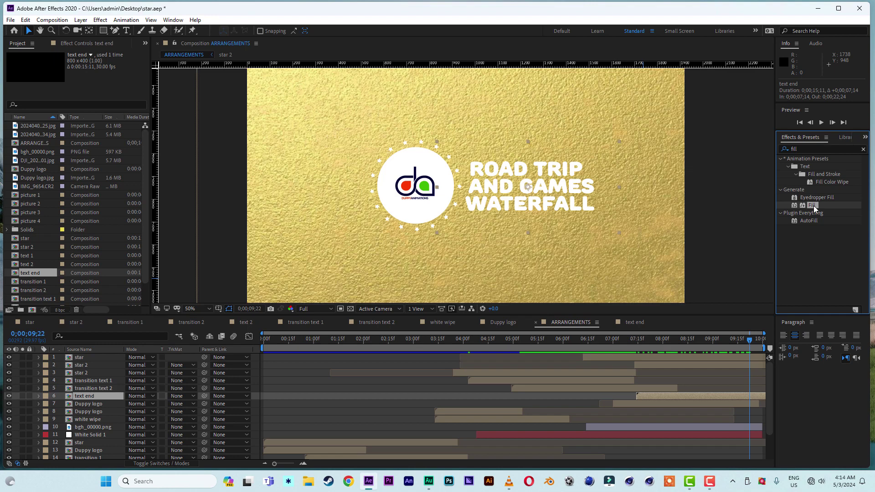
double_click(814, 206)
left_click(89, 86)
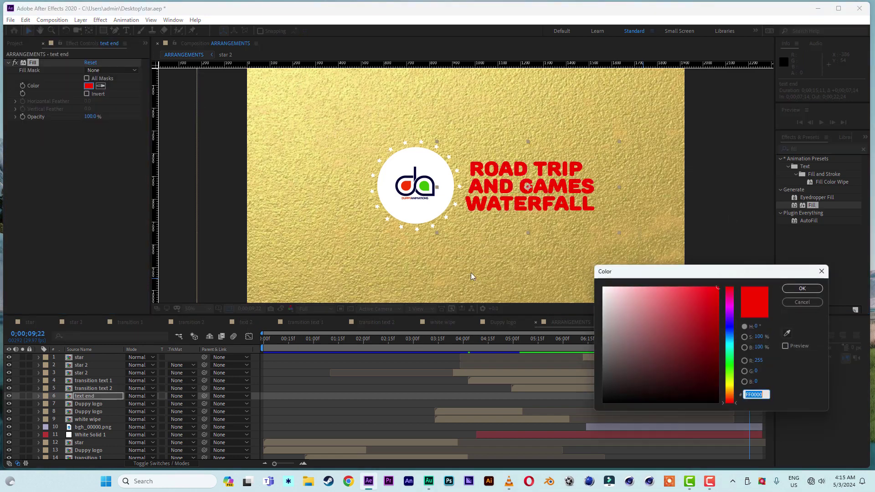
left_click_drag(625, 320, 565, 429)
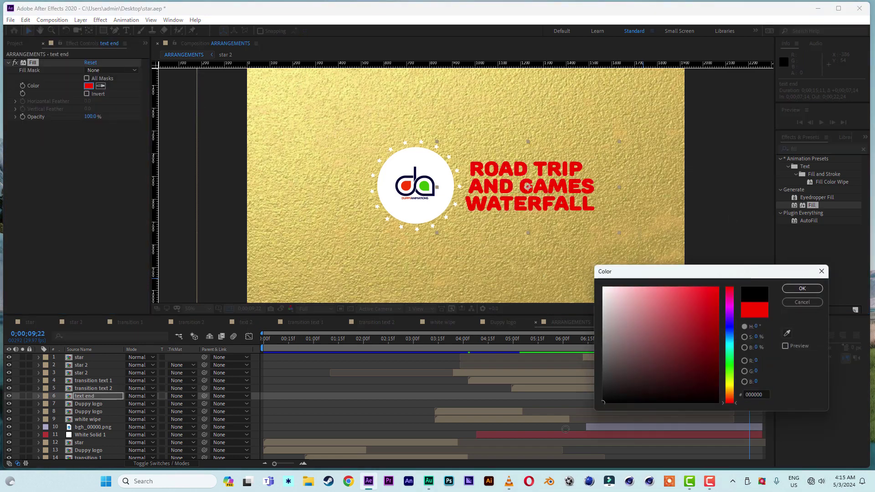
left_click(803, 289)
left_click(512, 339)
key("space")
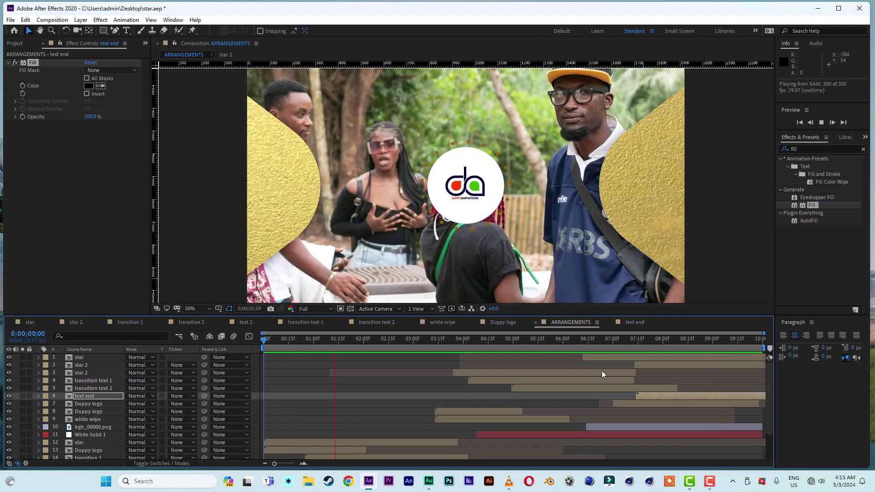
Check the text's entrance over the logo and reposition the text end layer beside the logo at about 1220, 558.
left_click(625, 341)
left_click_drag(628, 341, 678, 343)
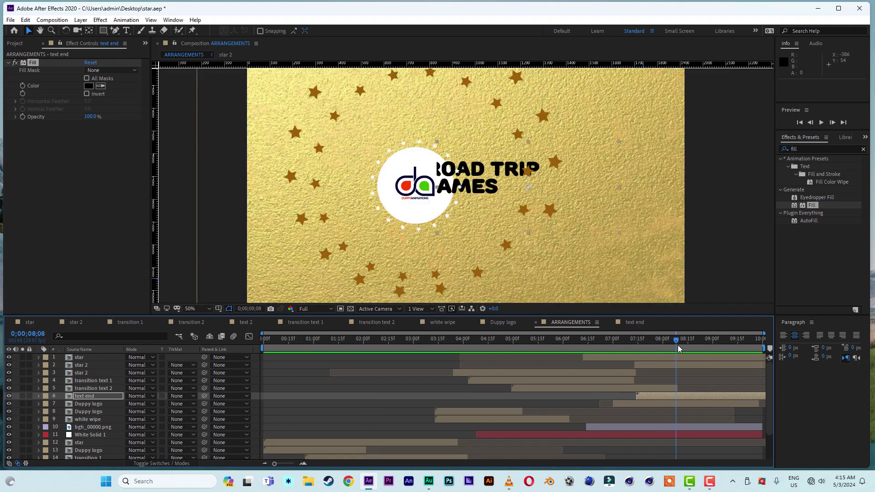
left_click_drag(649, 400, 676, 401)
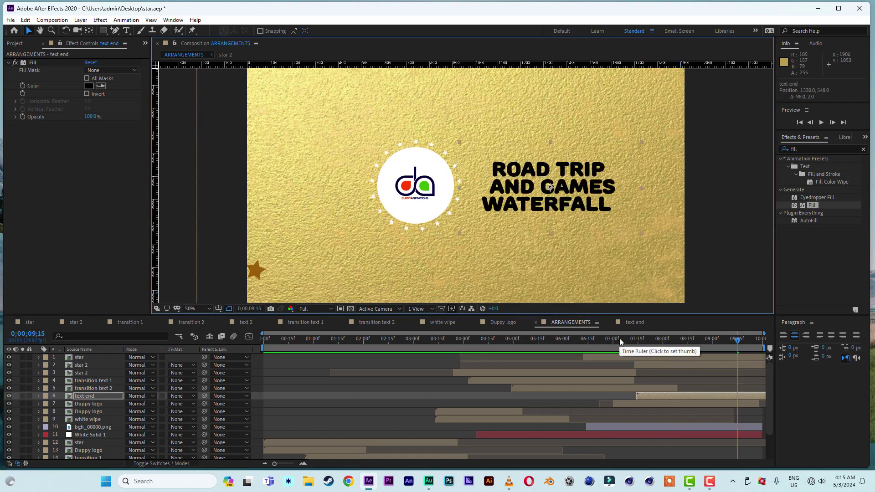
left_click_drag(621, 341, 753, 349)
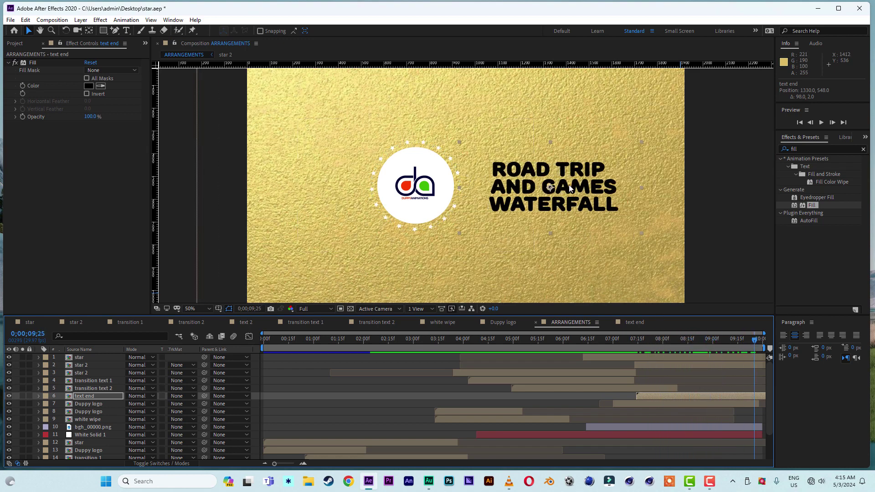
left_click_drag(571, 188, 546, 191)
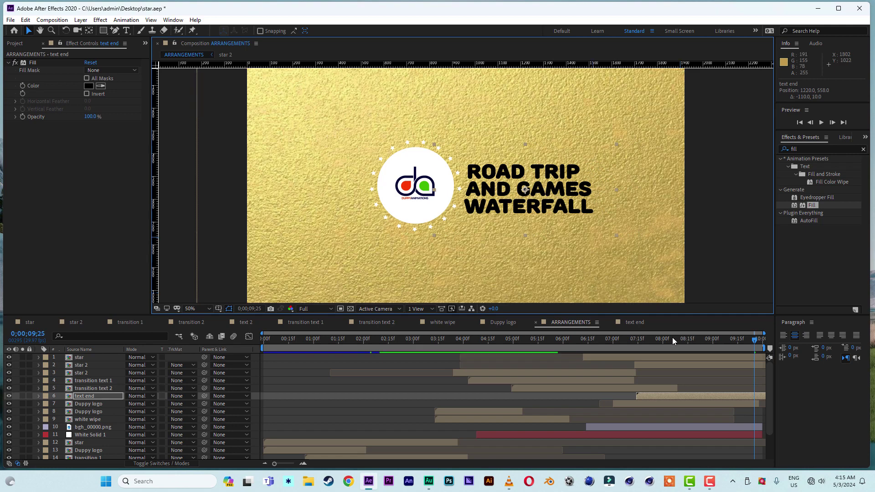
Shorten the ARRANGEMENTS work area so it ends at 0;00;09;23, before the closing logo disappears.
left_click_drag(663, 343, 790, 352)
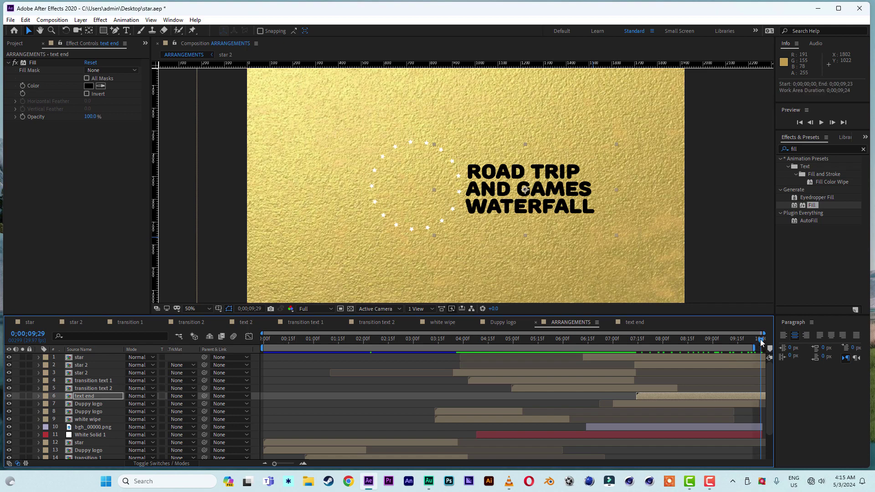
mouse_move(760, 342)
left_mouse_down()
mouse_move(688, 347)
mouse_move(755, 349)
left_mouse_up()
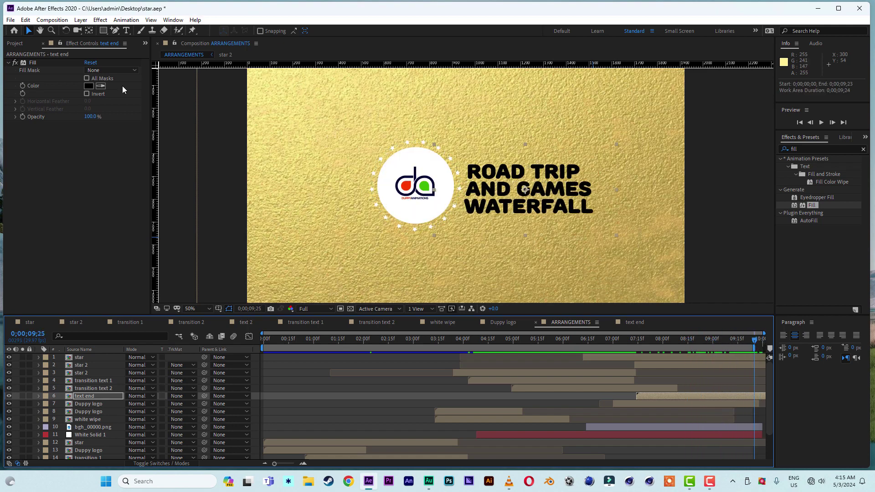
Draw a rectangular mask on the text end layer around the title, starting just beside the logo, and preview the reveal.
left_click(106, 31)
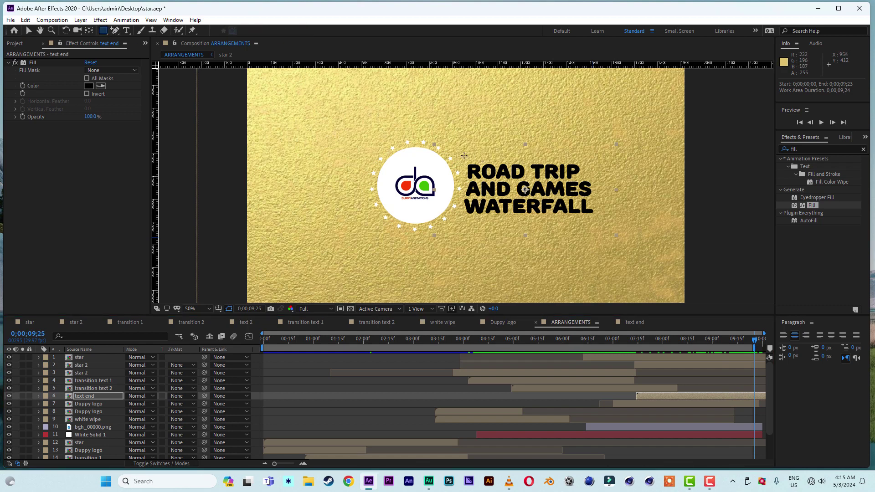
left_click_drag(463, 155, 604, 231)
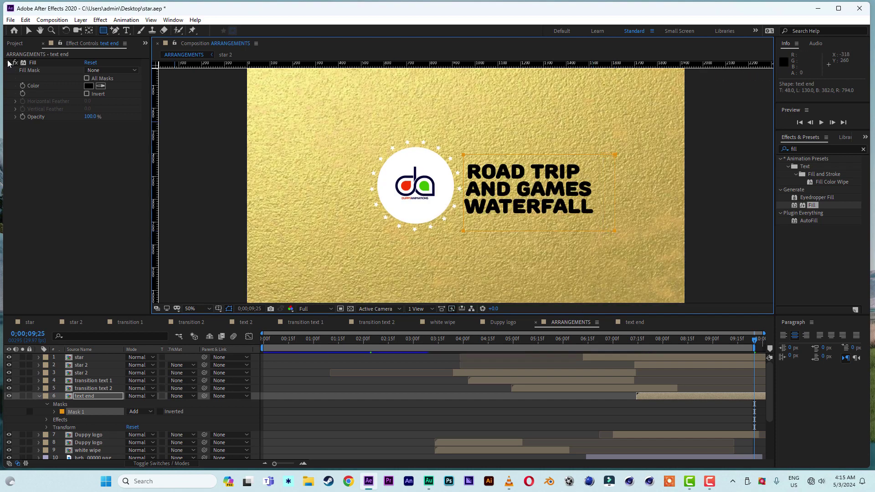
left_click(28, 31)
left_click(735, 217)
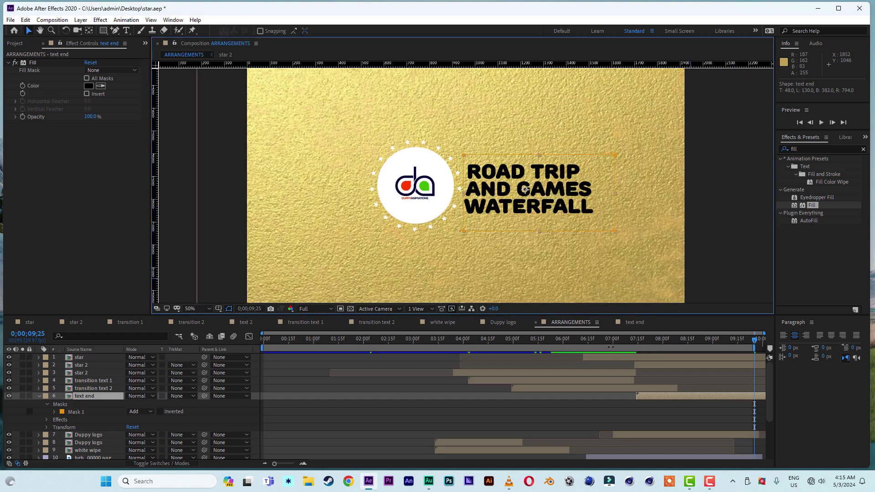
key("space")
left_click(614, 336)
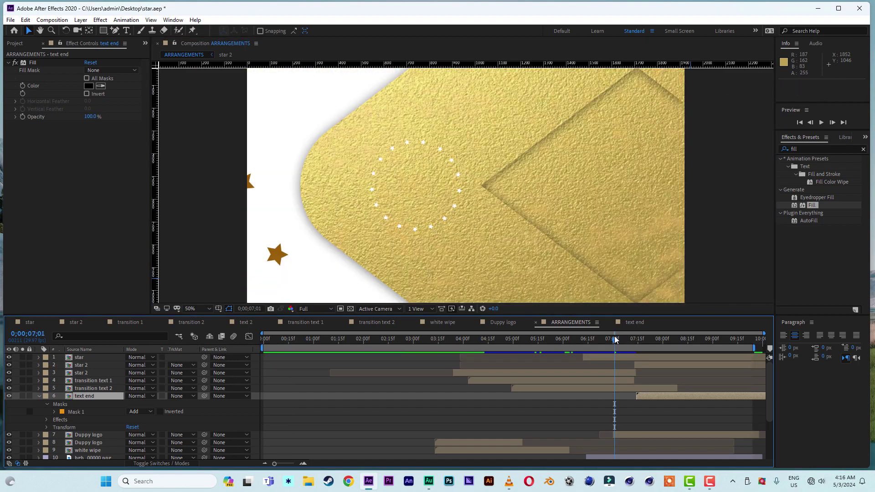
key("space")
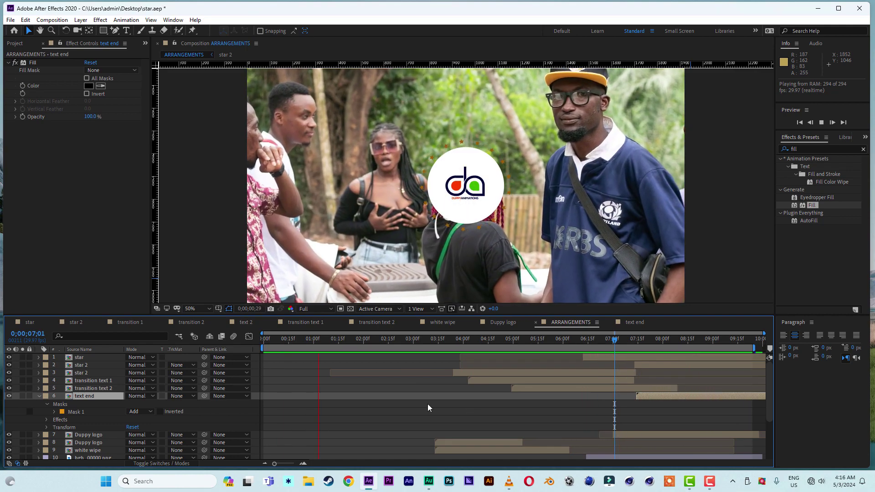
Identify the star 2 layer behind the middle scene's star burst and shift it 20 frames earlier, starting at 0;00;03;04.
left_click_drag(393, 339, 584, 338)
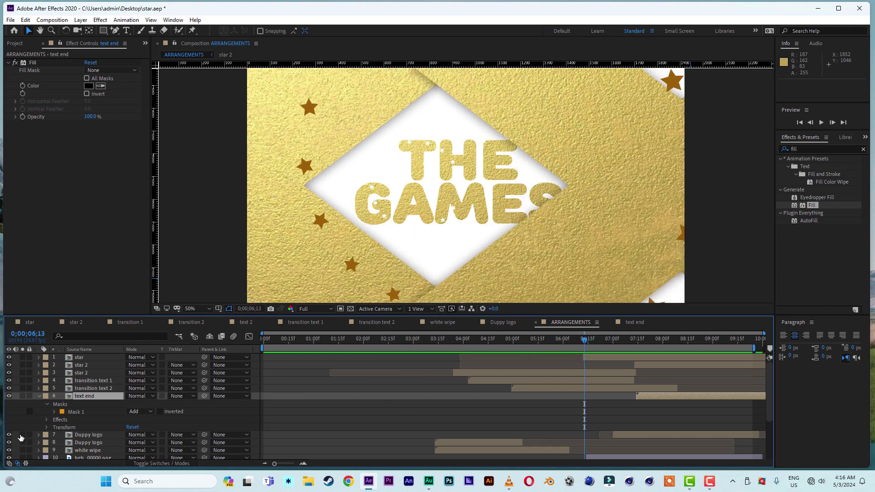
left_click(39, 396)
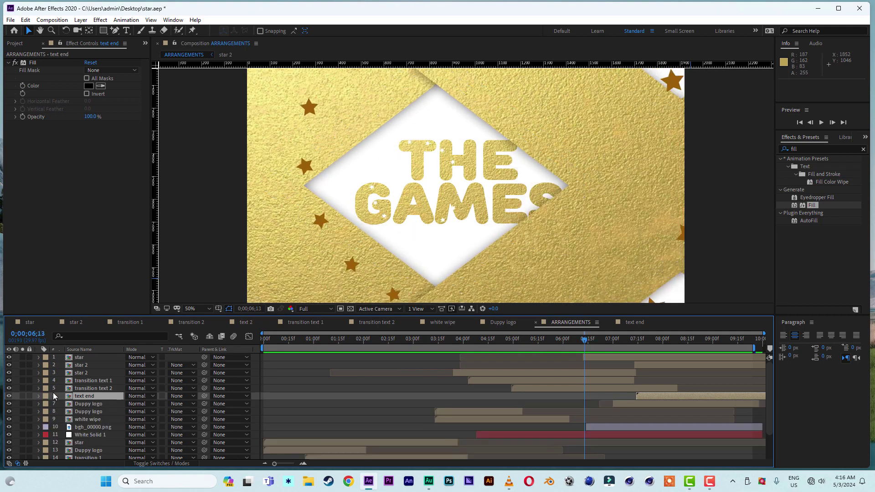
left_click(83, 366)
left_click(84, 374)
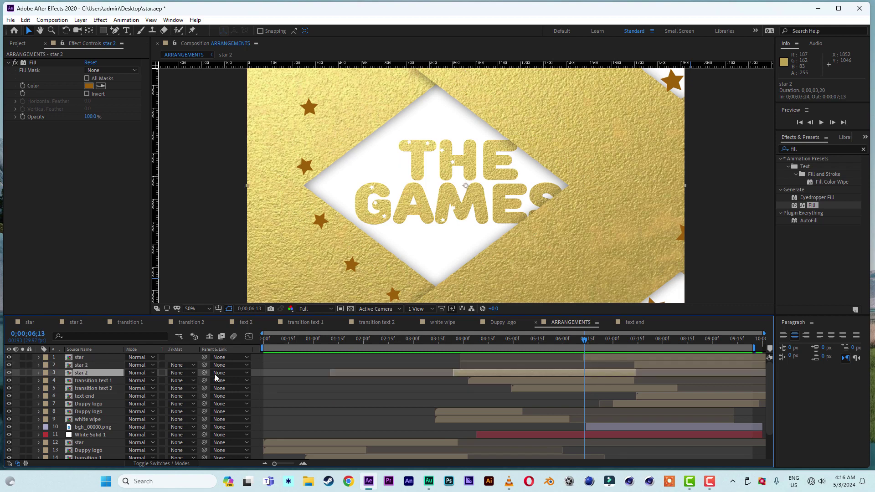
left_click_drag(460, 341, 537, 342)
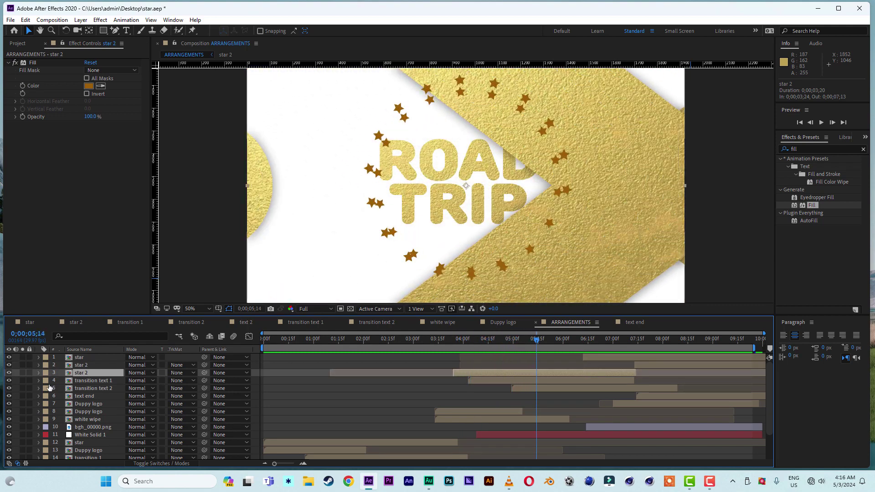
left_click(9, 373)
left_click(9, 373)
left_click_drag(537, 343, 461, 349)
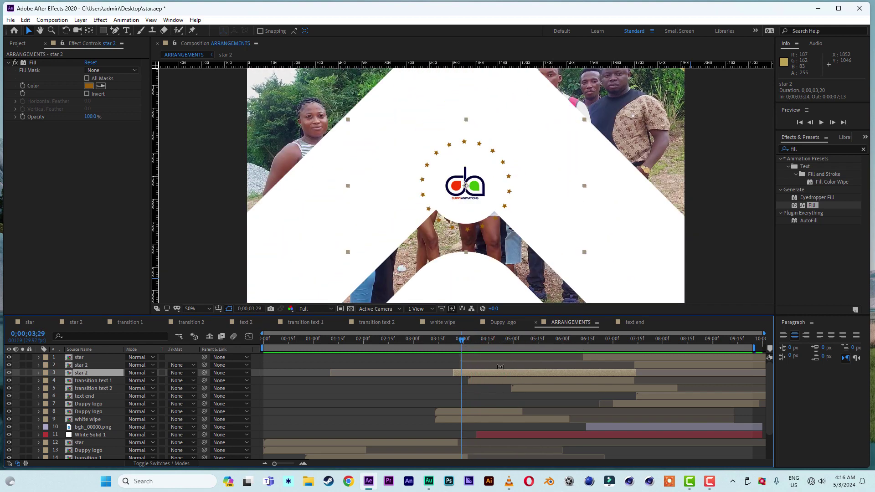
left_click_drag(504, 376, 471, 378)
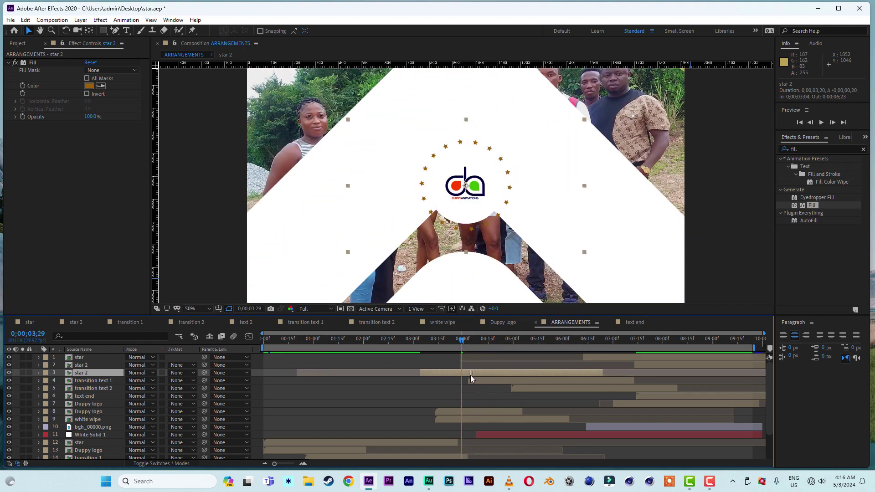
Duplicate the shifted star 2 layer and set the copy's Fill colour to white (FFFFFF).
key("ctrl+d")
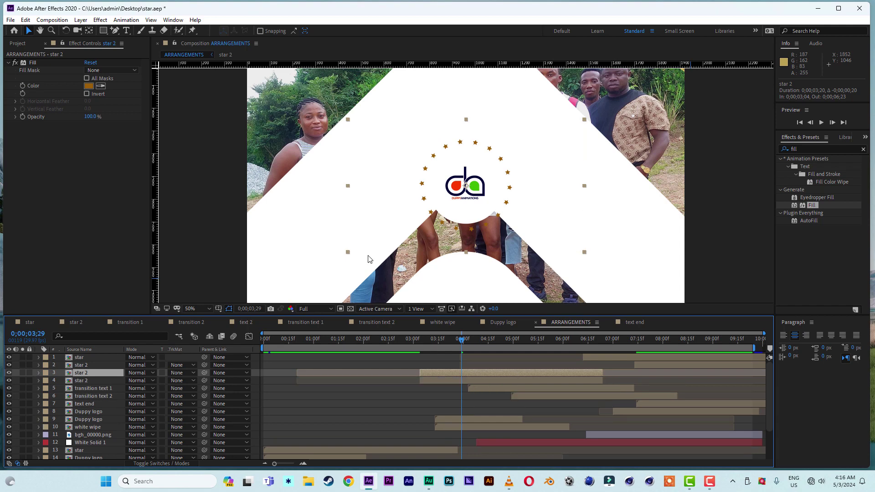
left_click(89, 86)
left_click_drag(610, 307, 566, 268)
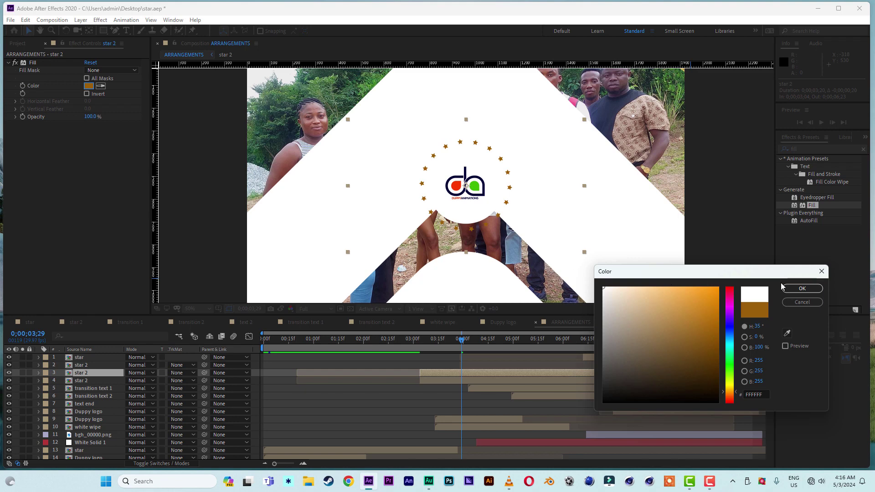
left_click(794, 289)
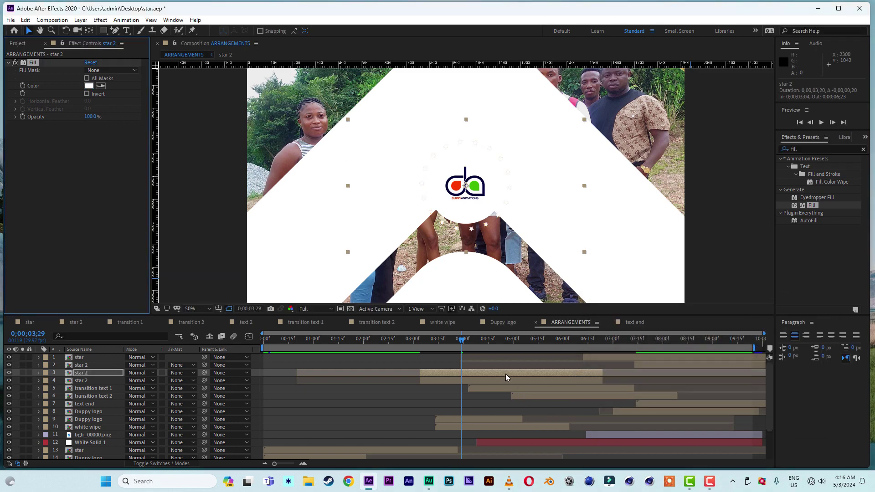
Move the white star 2 copy 15 frames later and trim its start to 0;00;04;17.
left_click_drag(505, 373, 531, 373)
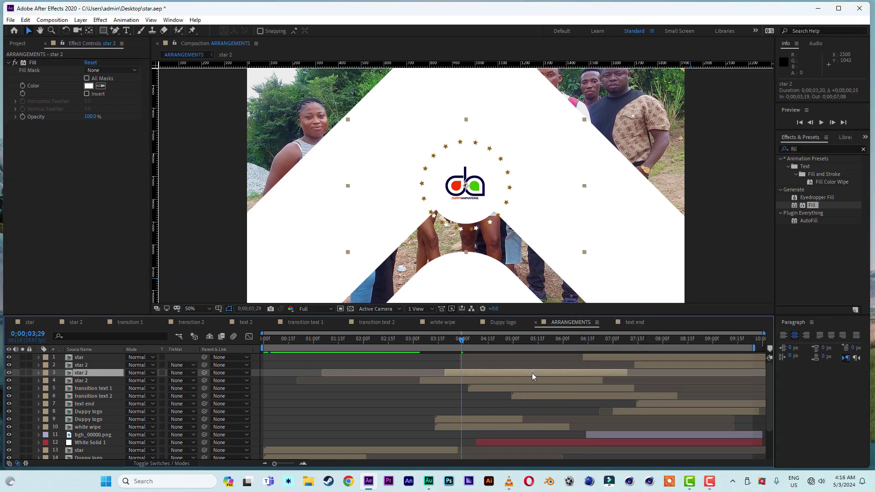
left_click_drag(461, 340, 489, 345)
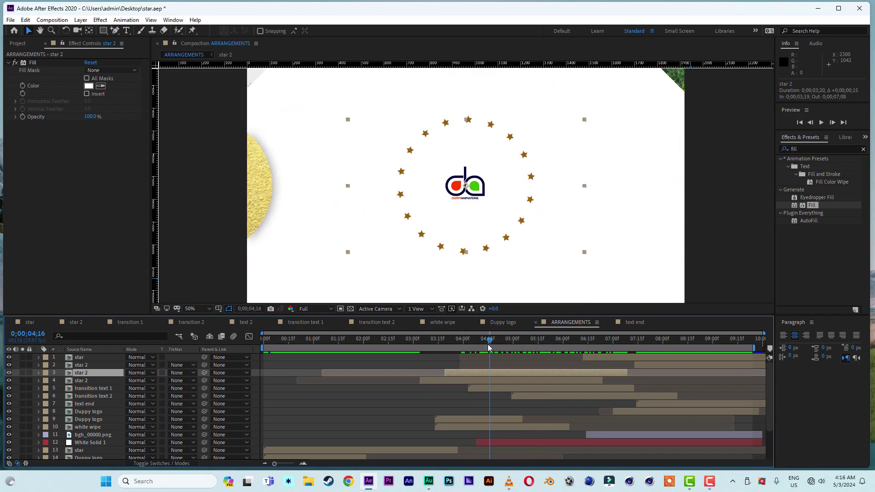
left_click_drag(446, 373, 491, 375)
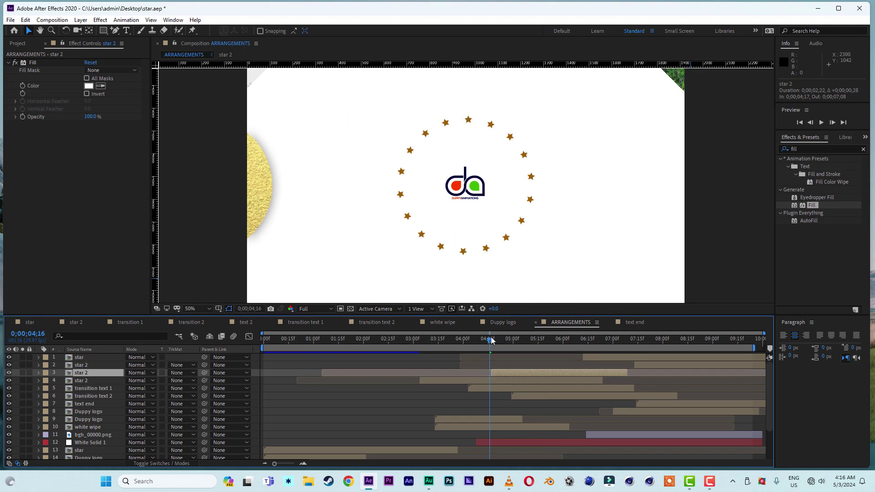
Preview the staggered brown and white star bursts in the middle scene, starting from 0;00;03;03.
key("space")
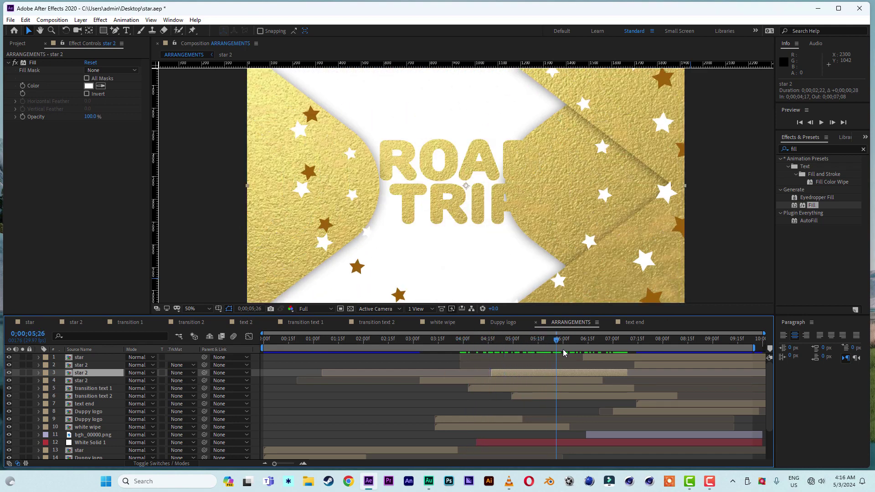
left_click_drag(563, 350, 418, 348)
key("space")
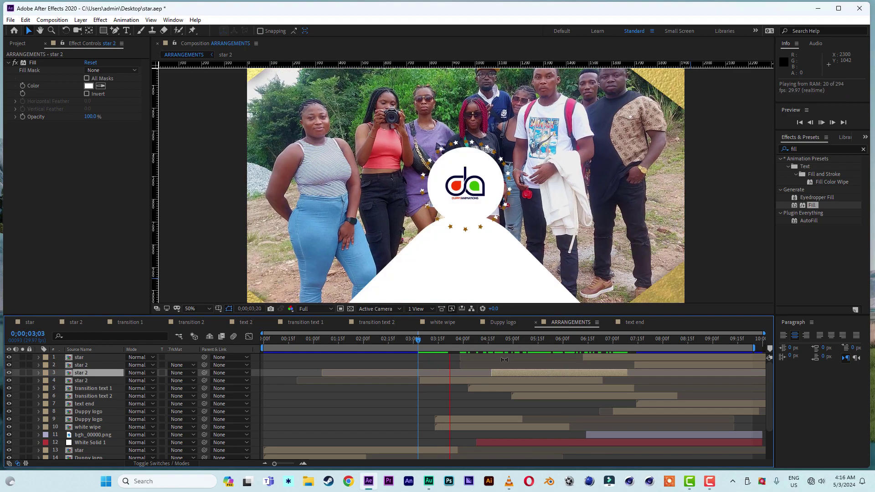